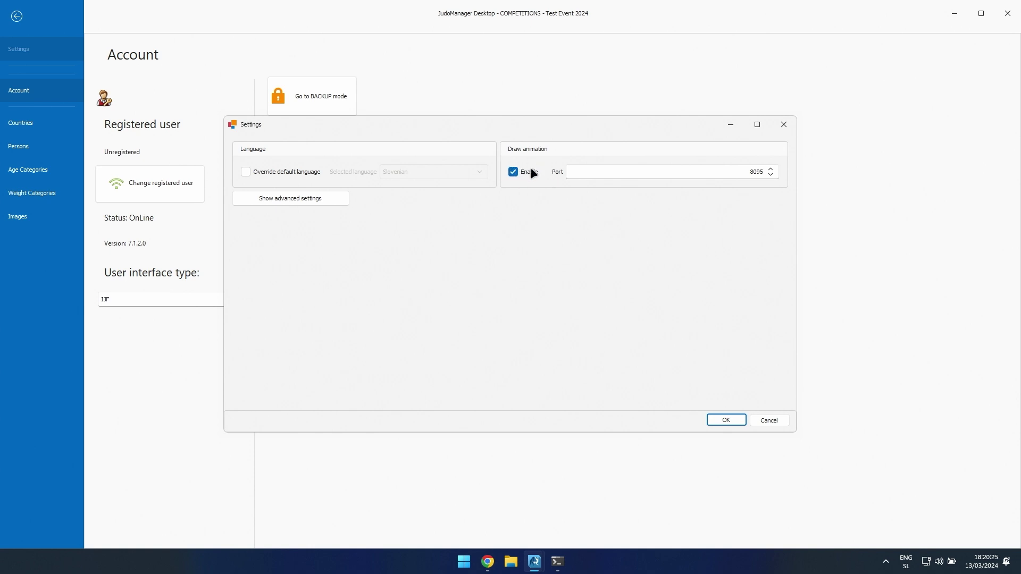
# - Close Settings and show Test Event 2024's draw configuration from the Age categories sidebar
pyautogui.click(730, 420)
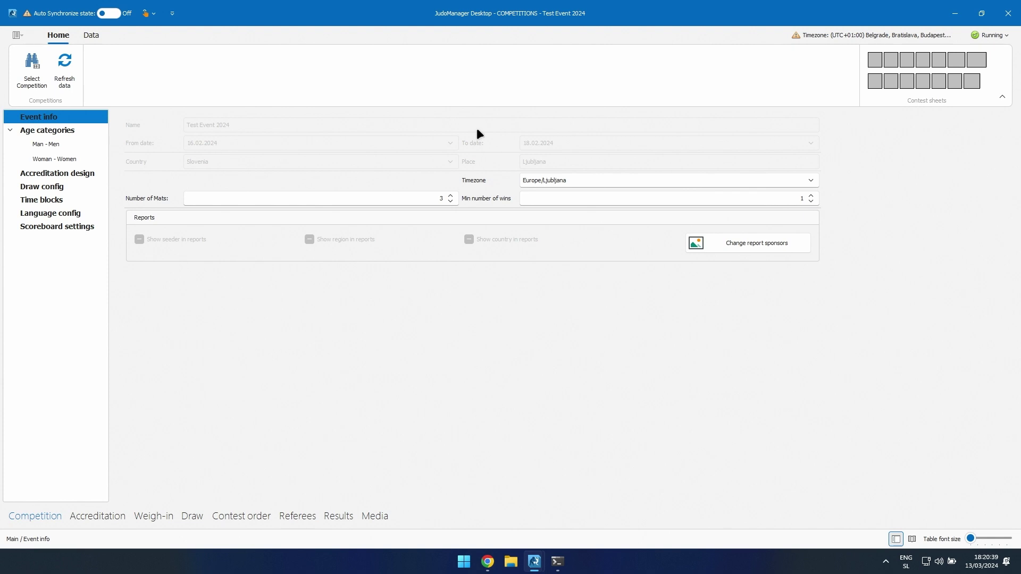
pyautogui.click(48, 131)
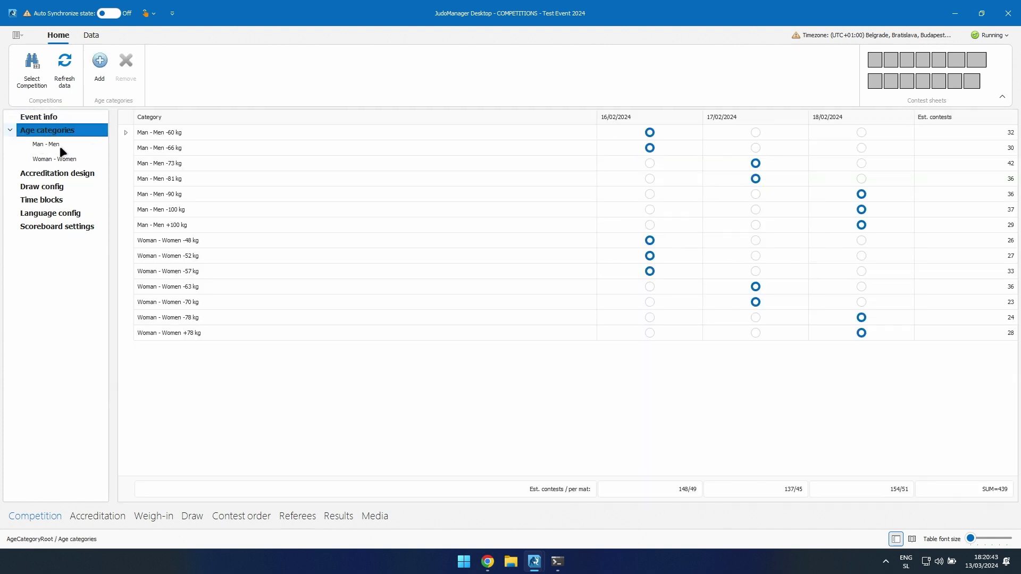
pyautogui.click(55, 188)
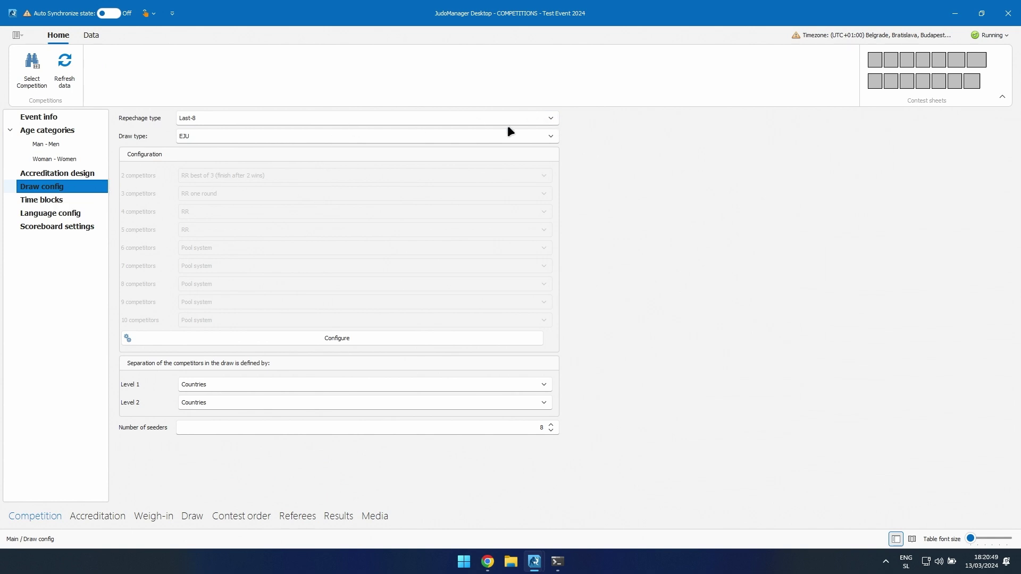
# - Set the repechage type to Double repechage, trying IJF before returning to EJU
pyautogui.click(264, 119)
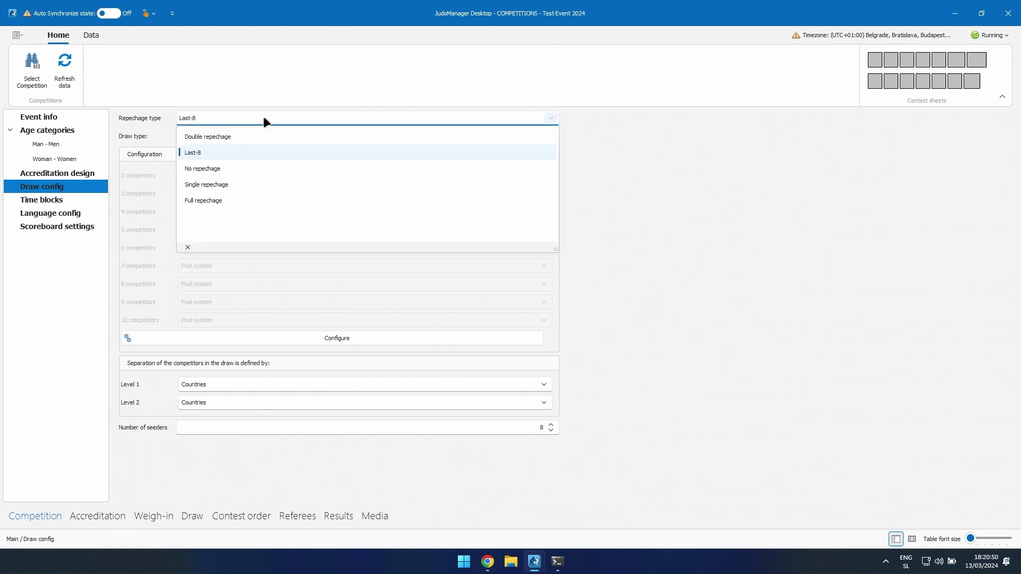
pyautogui.click(232, 136)
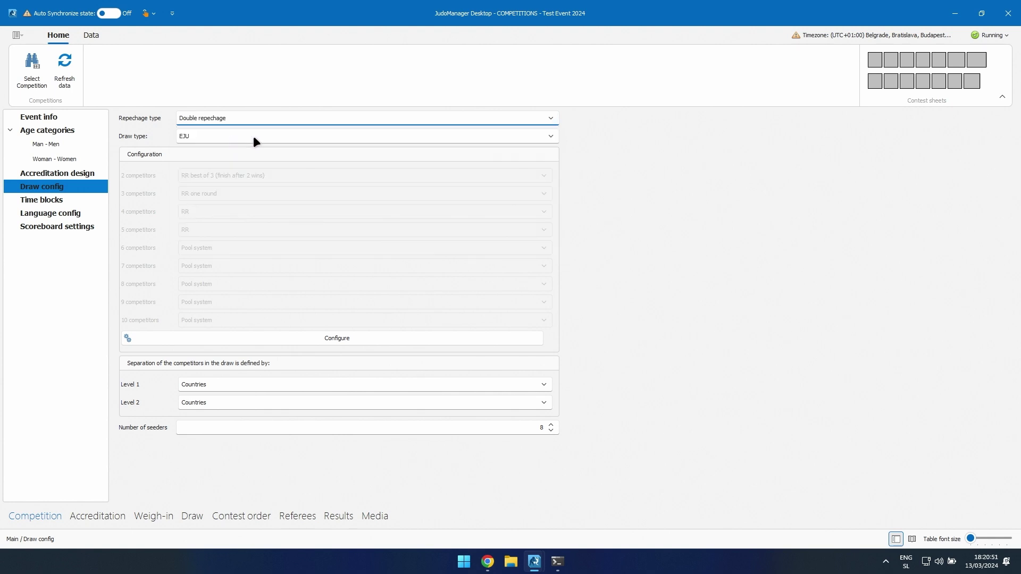
pyautogui.click(201, 137)
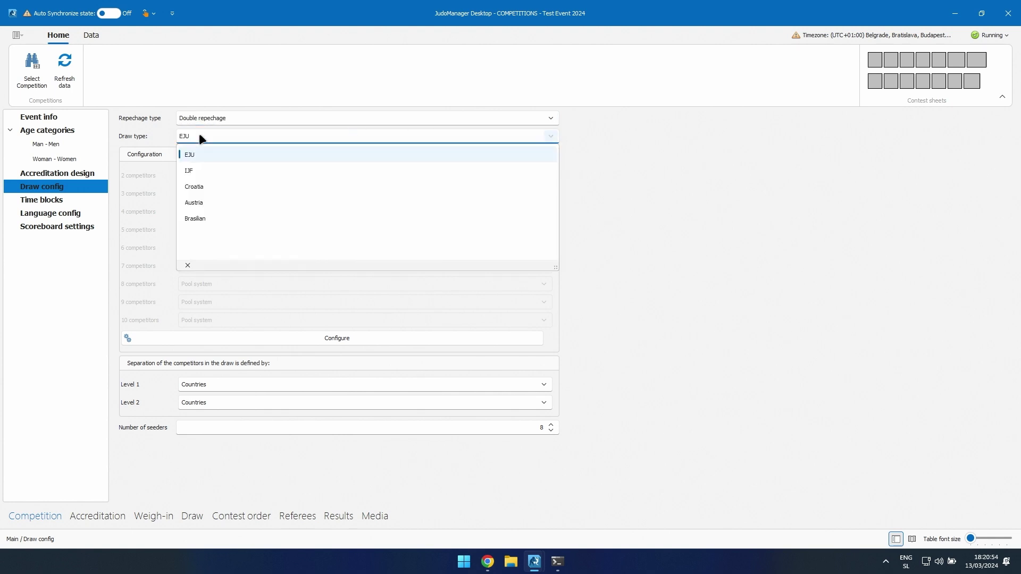
pyautogui.click(199, 169)
pyautogui.click(293, 138)
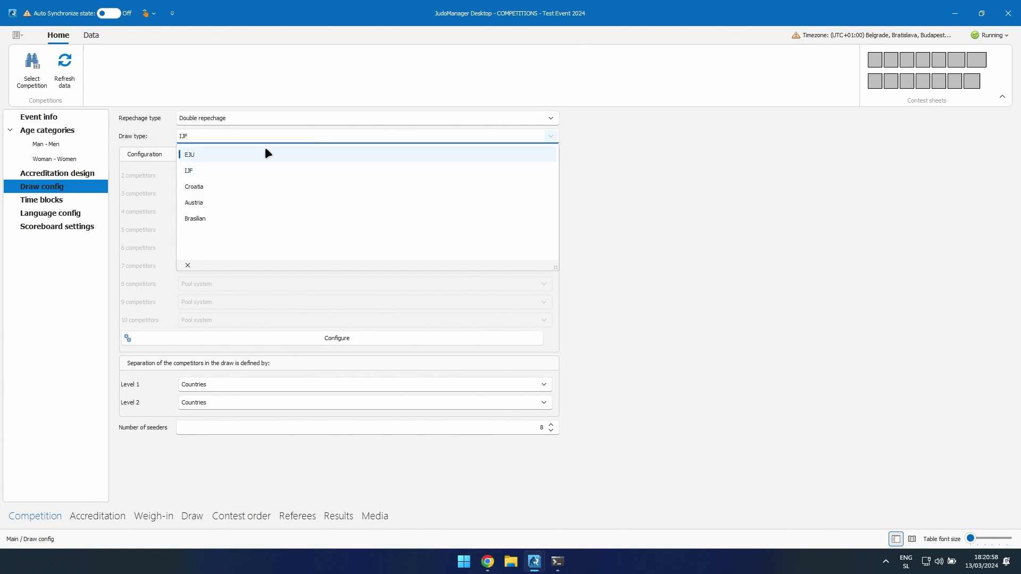
pyautogui.click(239, 155)
# - Save the 2–5 competitor draw systems unchanged at defaults and set the draw type to IJF
pyautogui.click(338, 340)
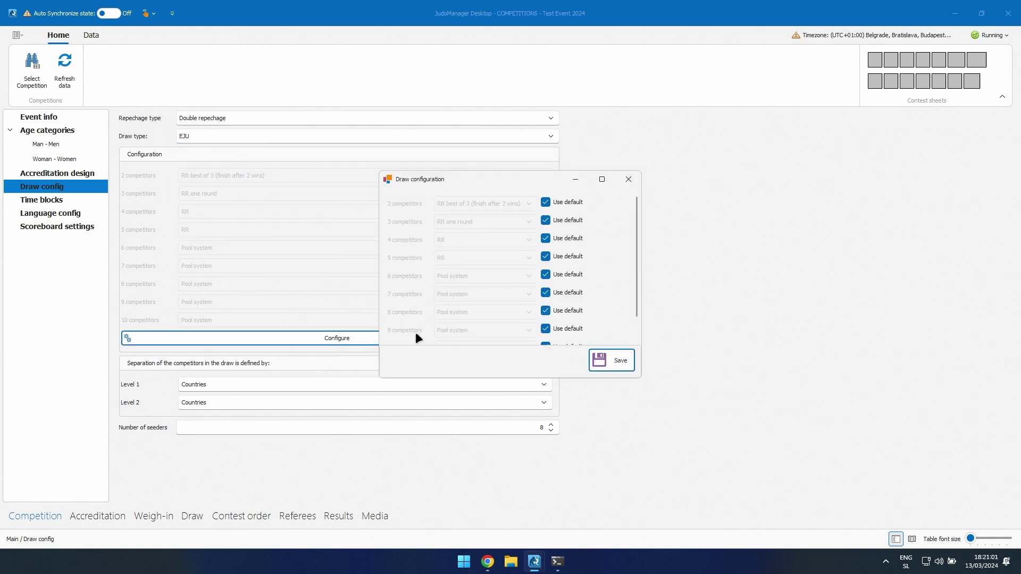
pyautogui.click(546, 202)
pyautogui.click(545, 220)
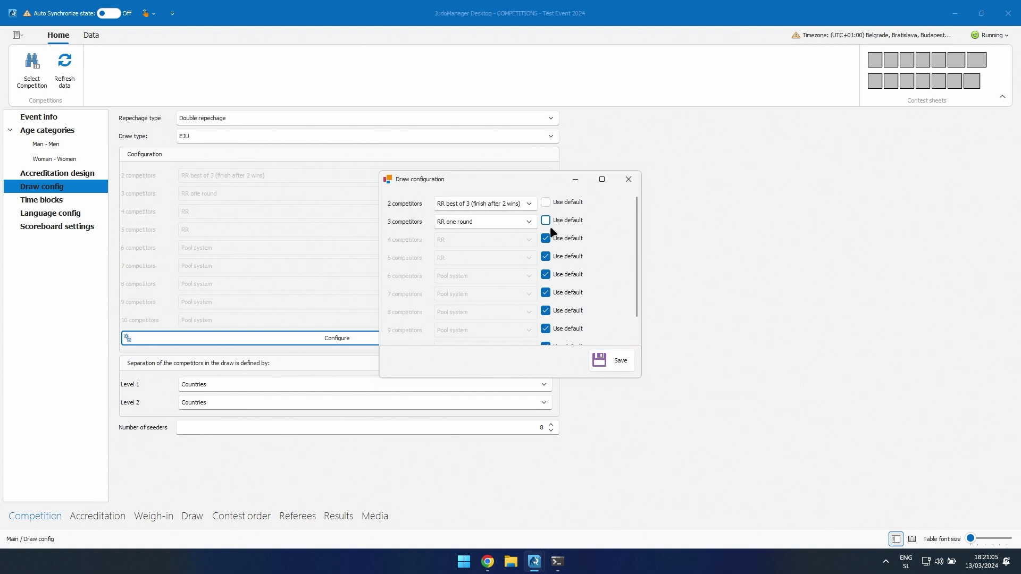
pyautogui.click(545, 239)
pyautogui.click(546, 254)
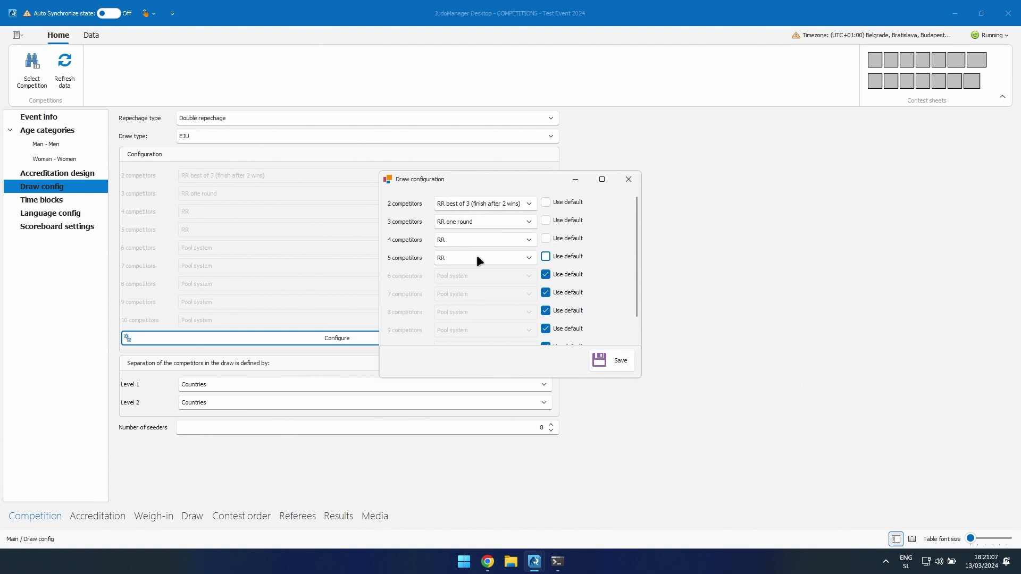
pyautogui.click(545, 256)
pyautogui.click(545, 238)
pyautogui.click(546, 220)
pyautogui.click(545, 202)
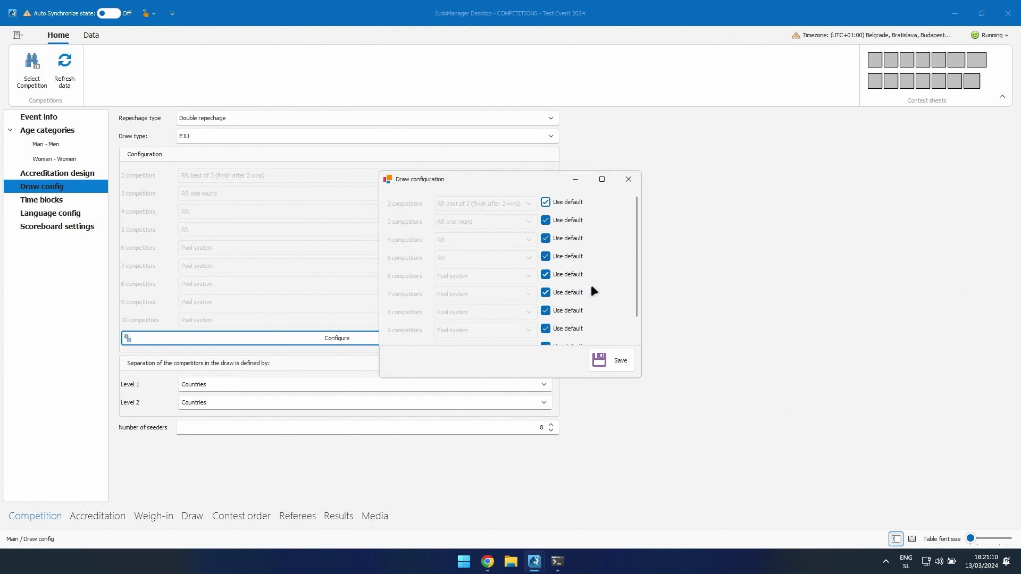
pyautogui.click(608, 356)
pyautogui.click(235, 138)
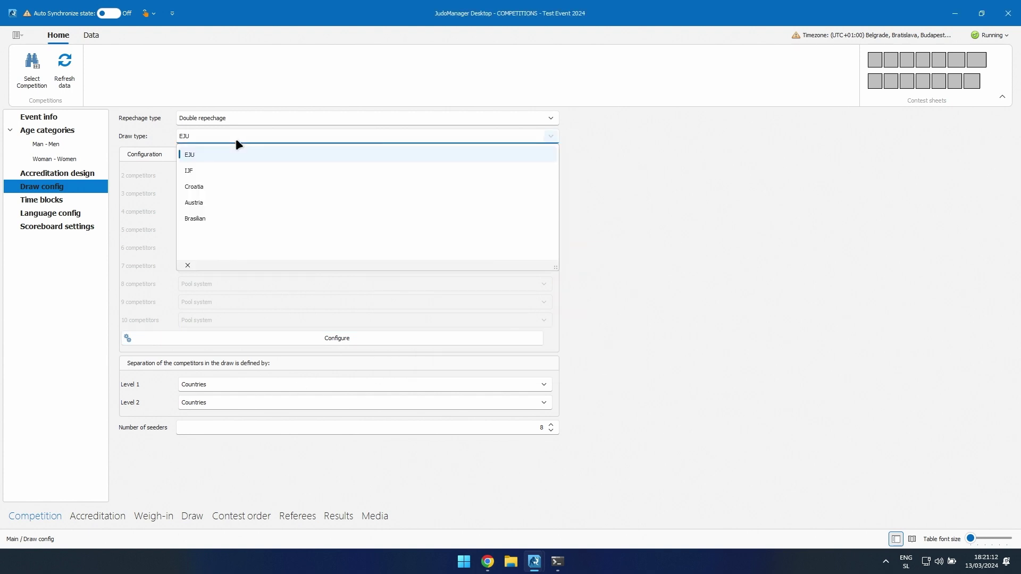
pyautogui.click(233, 172)
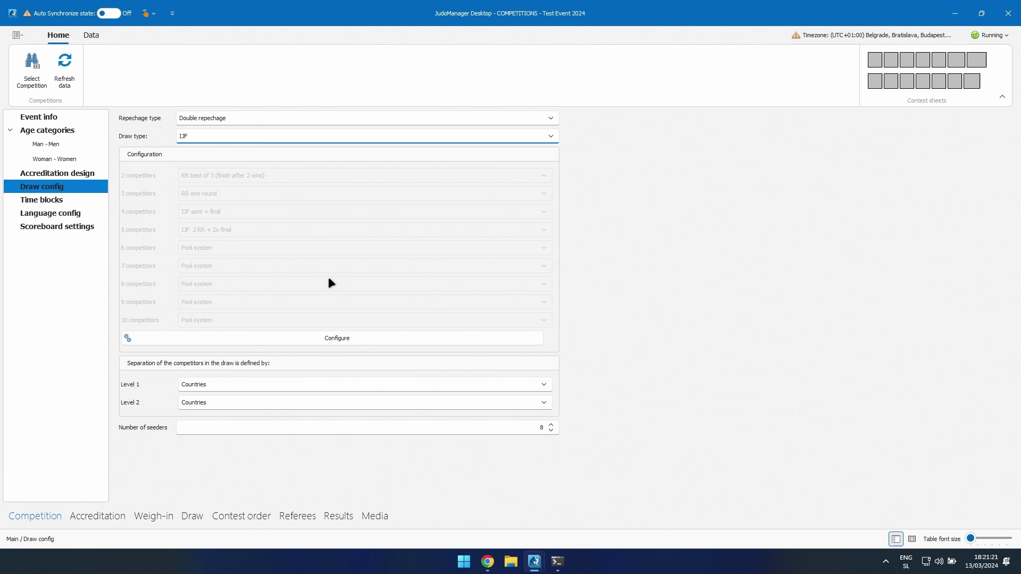
# - Override the 2-competitor draw system with RR best of 3 (all 3 contest) and save
pyautogui.click(349, 339)
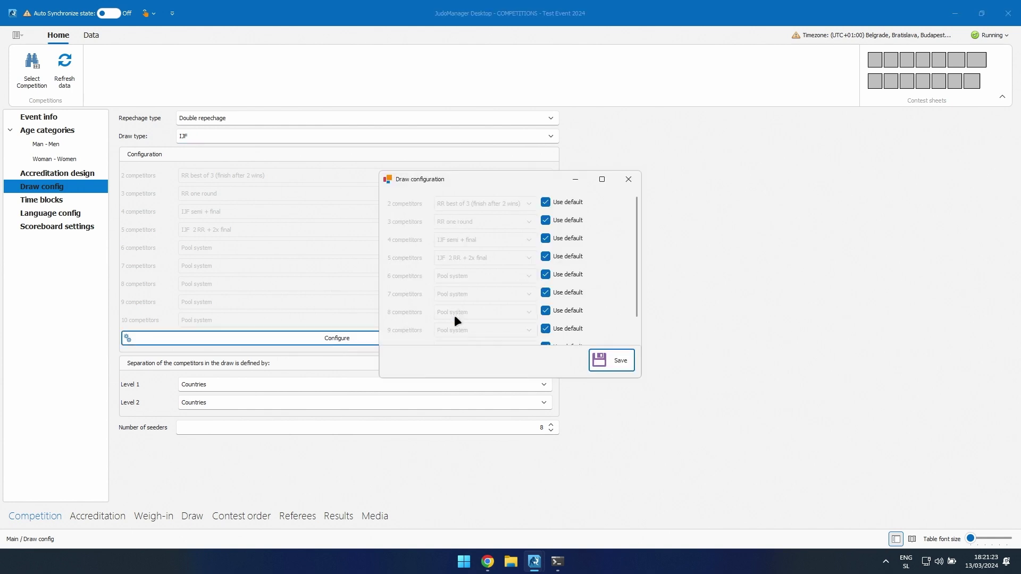
pyautogui.click(546, 203)
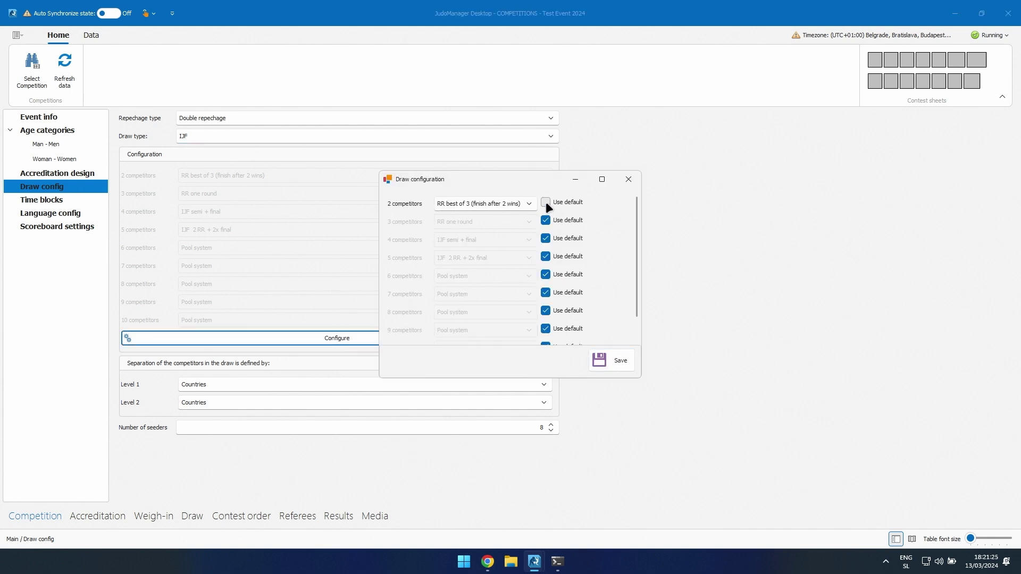
pyautogui.click(530, 205)
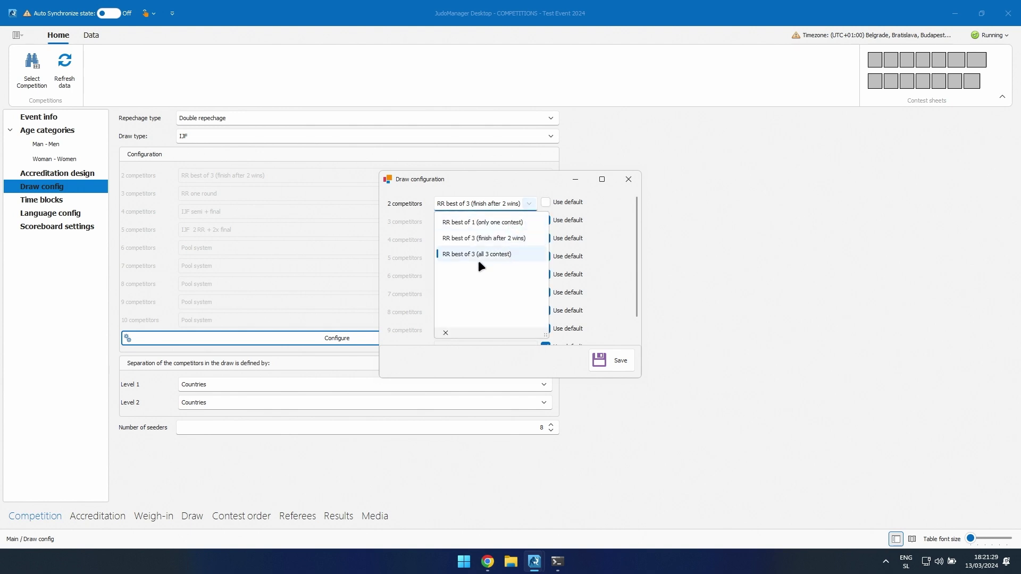
pyautogui.click(477, 255)
pyautogui.click(544, 202)
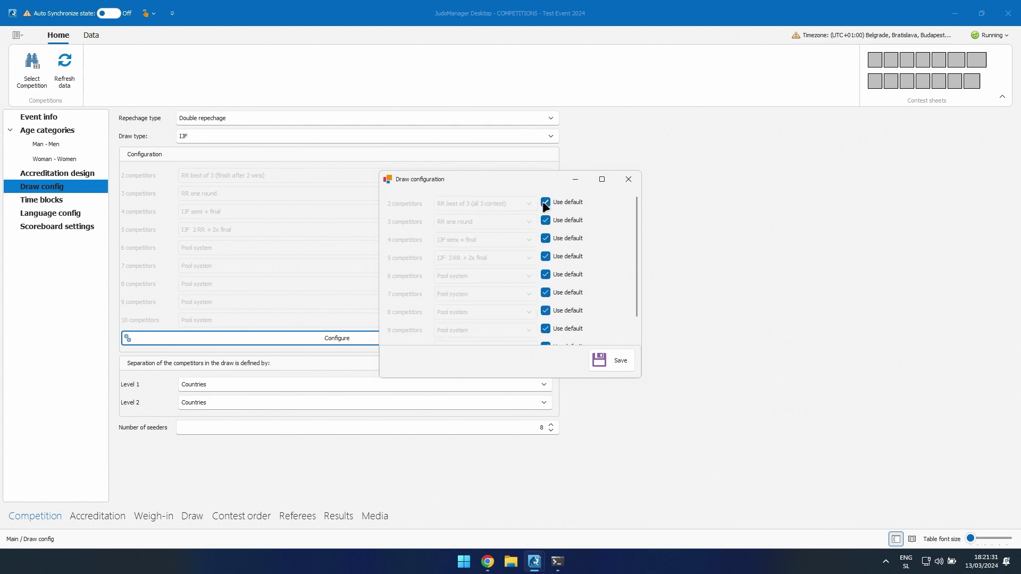
pyautogui.click(546, 203)
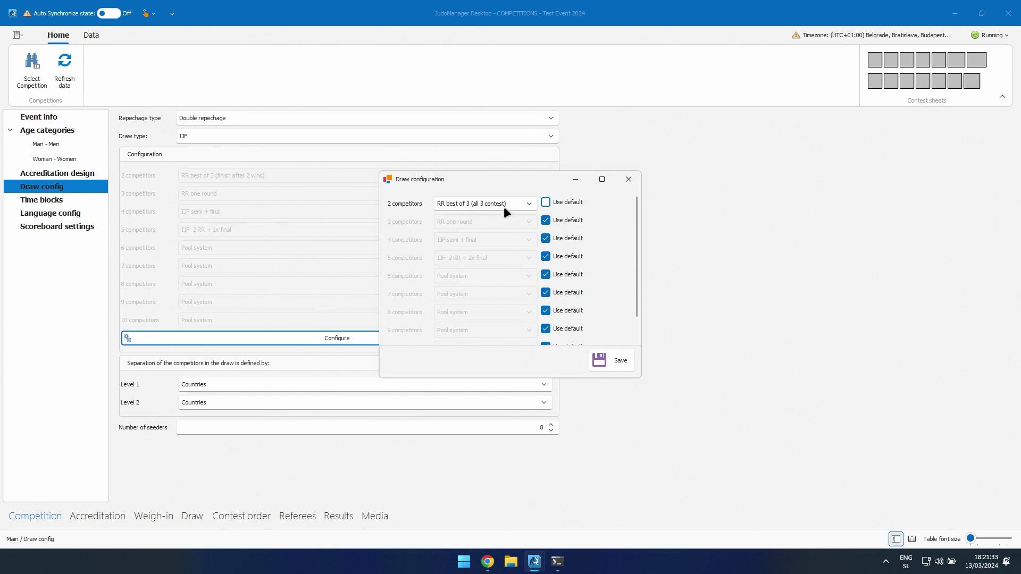
pyautogui.click(614, 358)
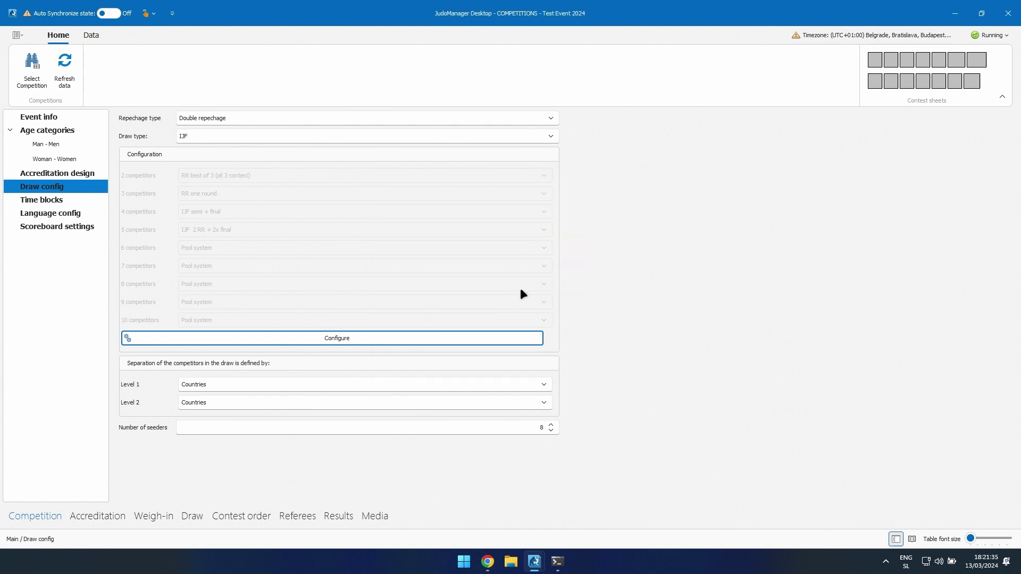
# - Override the 4-competitor draw system with RR and save
pyautogui.click(359, 340)
pyautogui.click(546, 238)
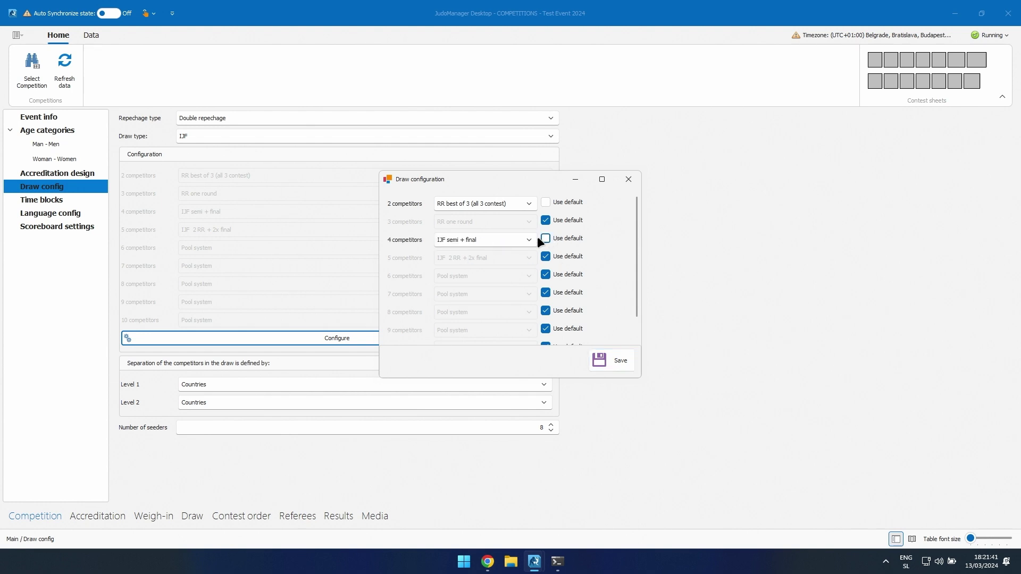
pyautogui.click(527, 240)
pyautogui.click(483, 256)
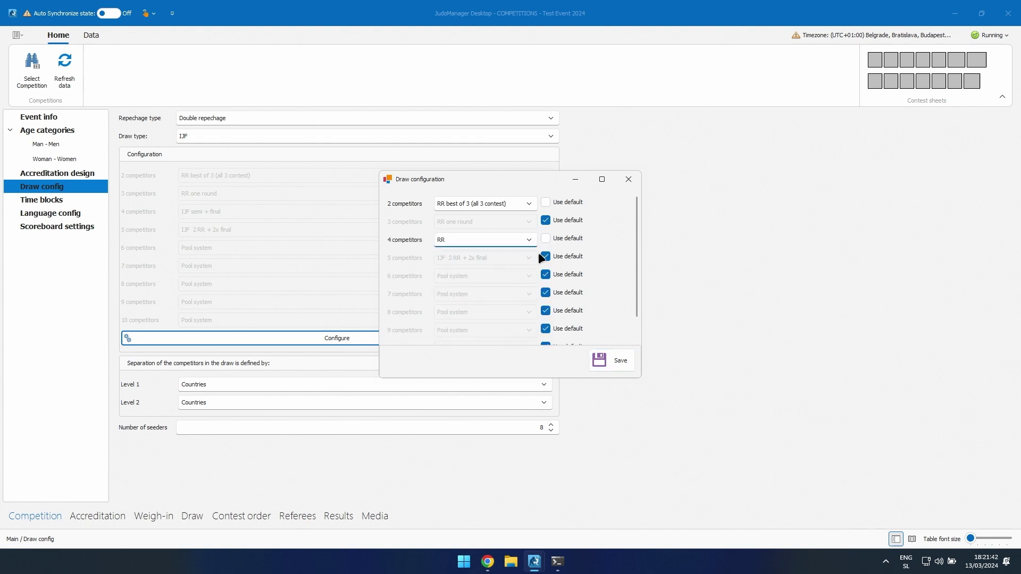
pyautogui.click(617, 362)
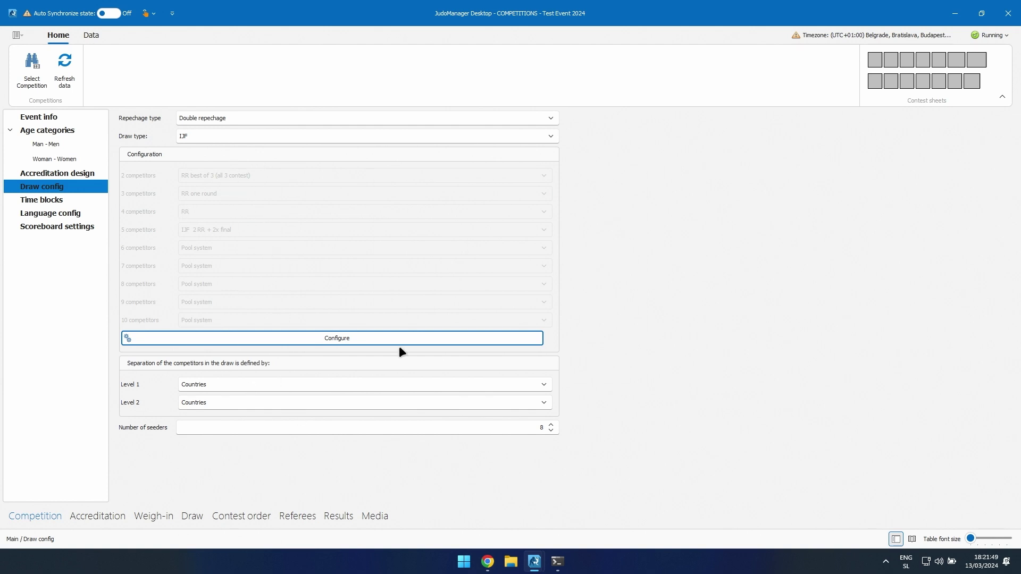
pyautogui.click(542, 388)
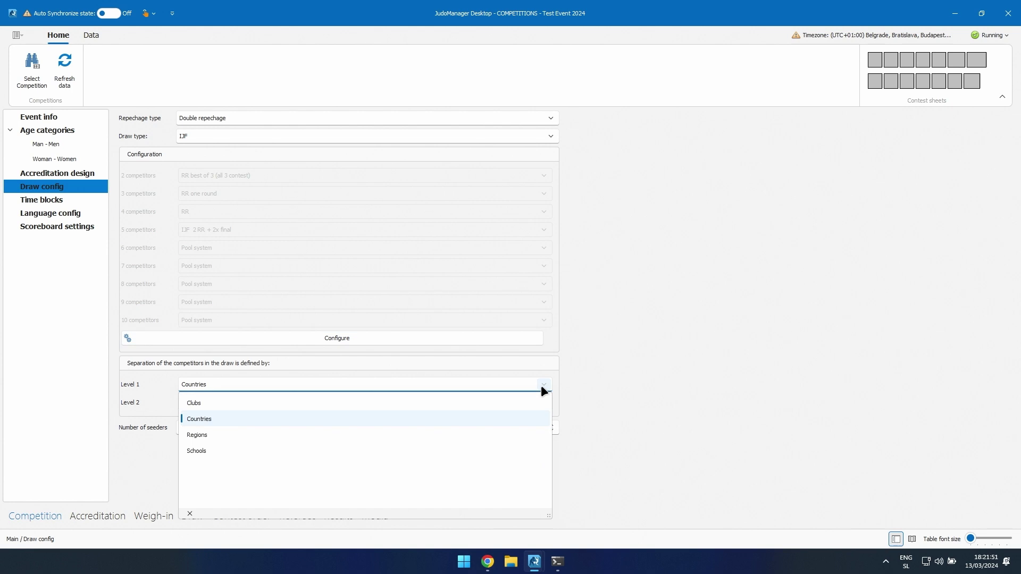
pyautogui.click(236, 420)
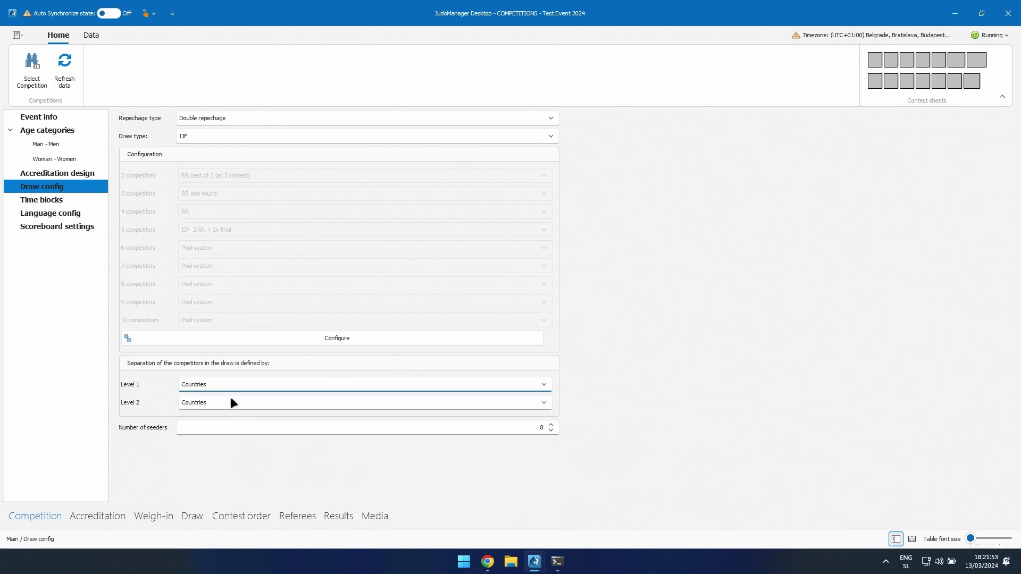
pyautogui.click(551, 431)
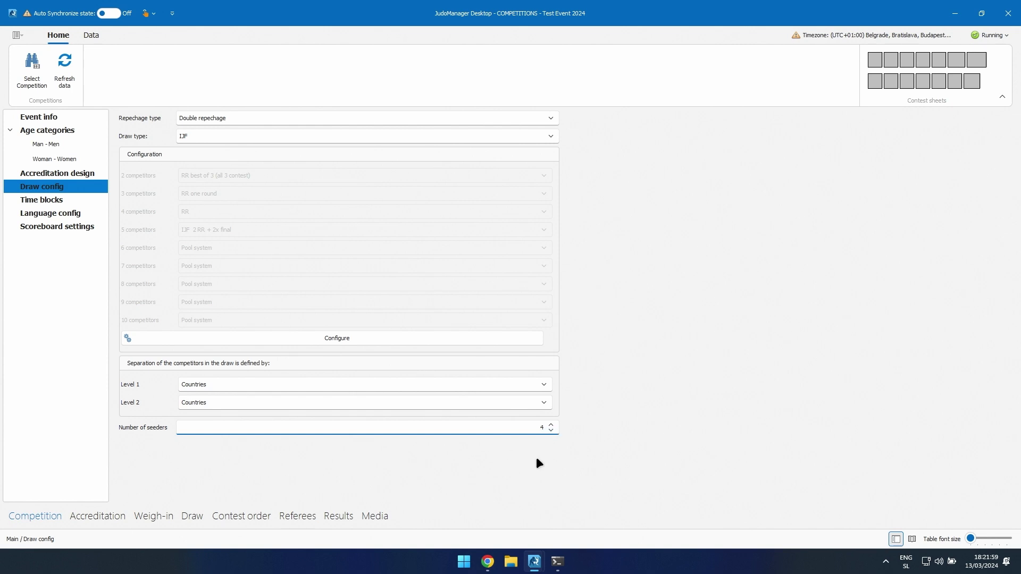
pyautogui.click(550, 425)
pyautogui.click(551, 424)
# - In accreditation, list all 669 entries, select them all and confirm them
pyautogui.click(95, 517)
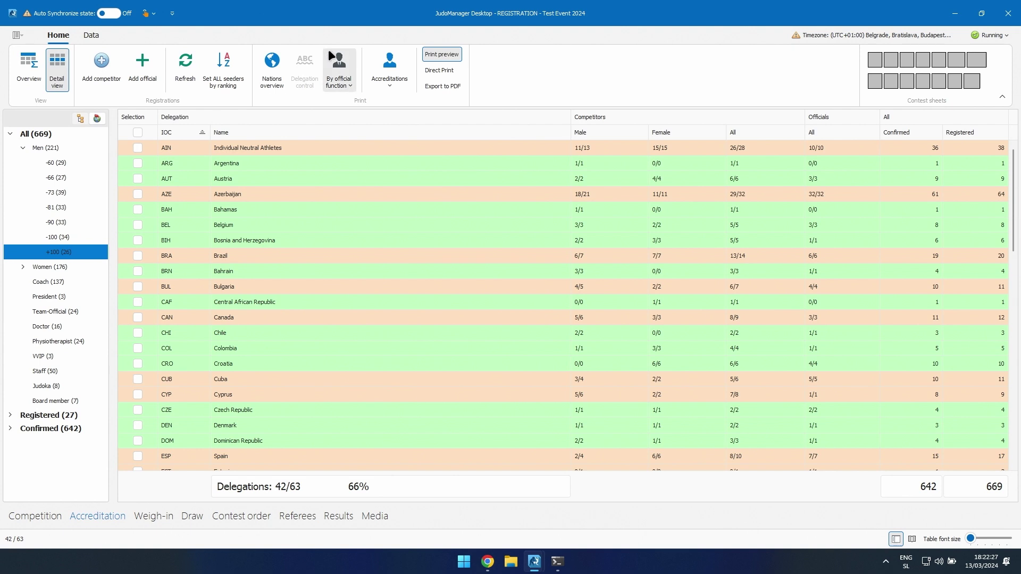
pyautogui.click(138, 132)
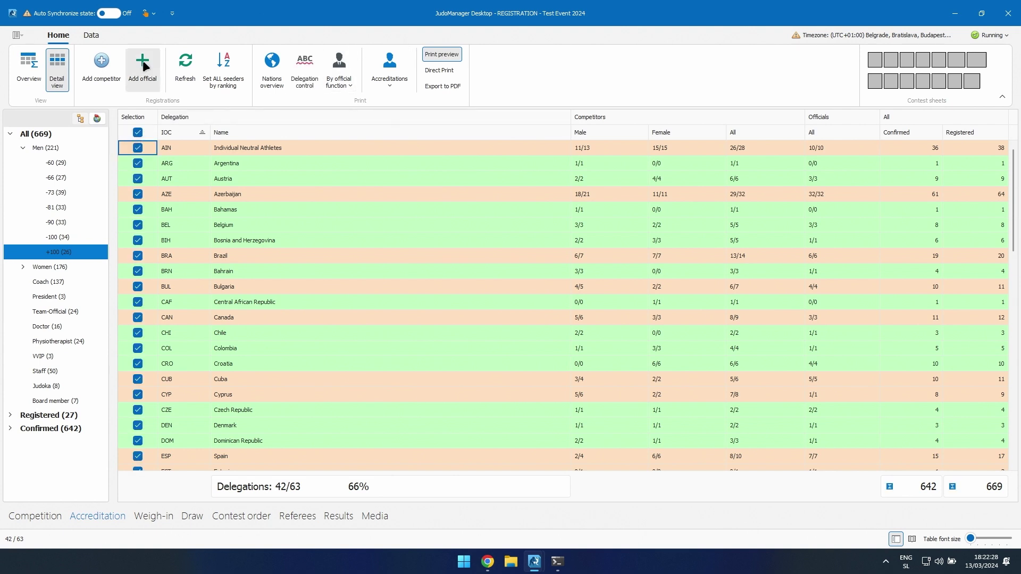
pyautogui.click(57, 64)
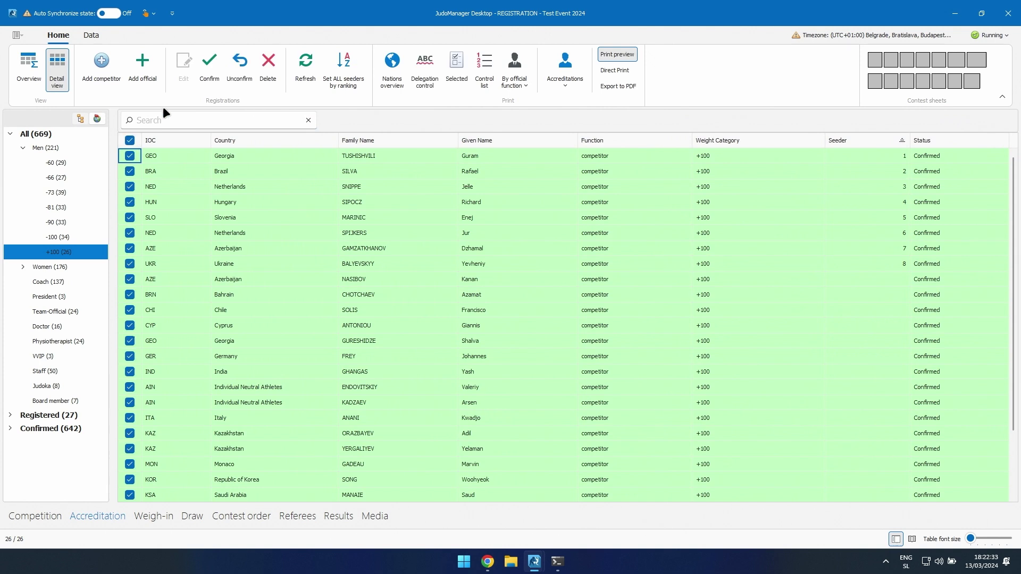
pyautogui.click(207, 70)
pyautogui.scroll(-1, 886, 332)
pyautogui.scroll(1, 886, 335)
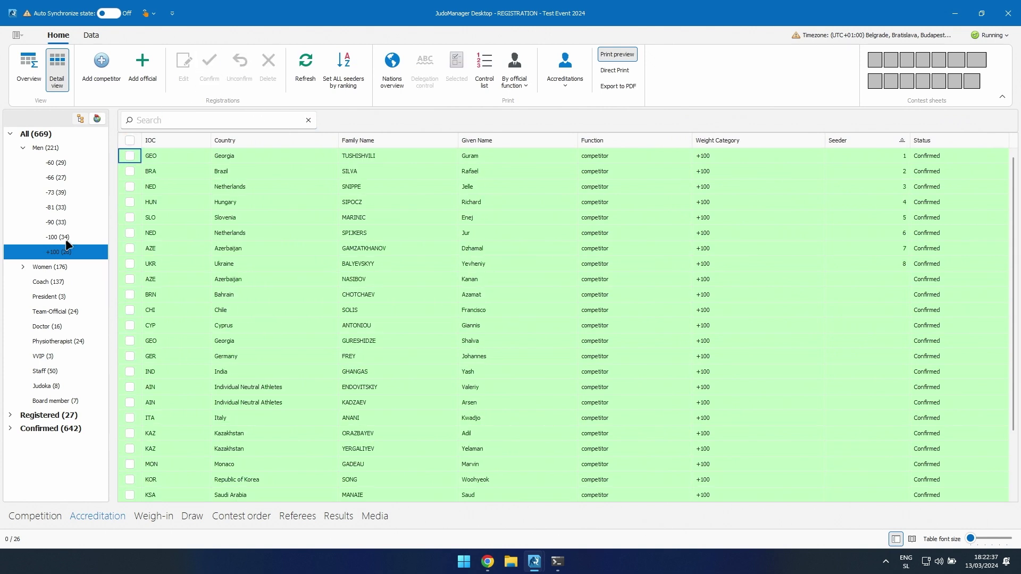
pyautogui.click(38, 134)
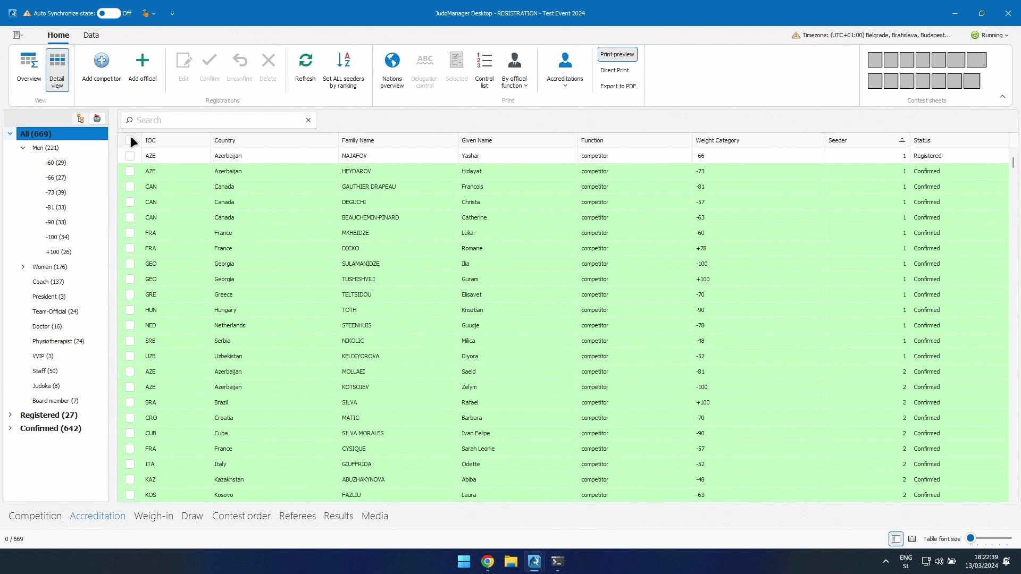
pyautogui.click(130, 141)
pyautogui.click(209, 77)
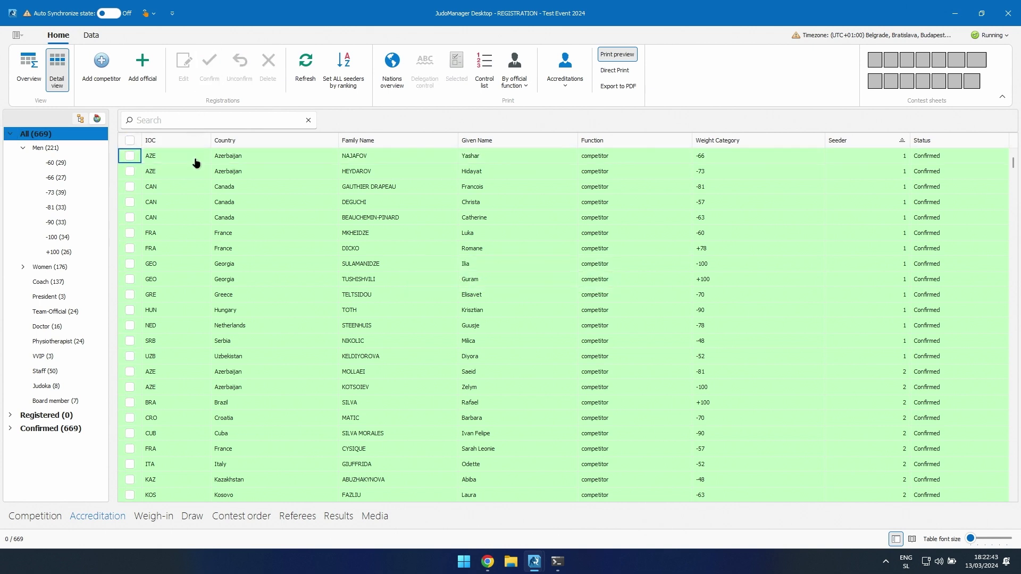
# - Return the first Azerbaijani -66 competitor to Registered status
pyautogui.click(933, 157)
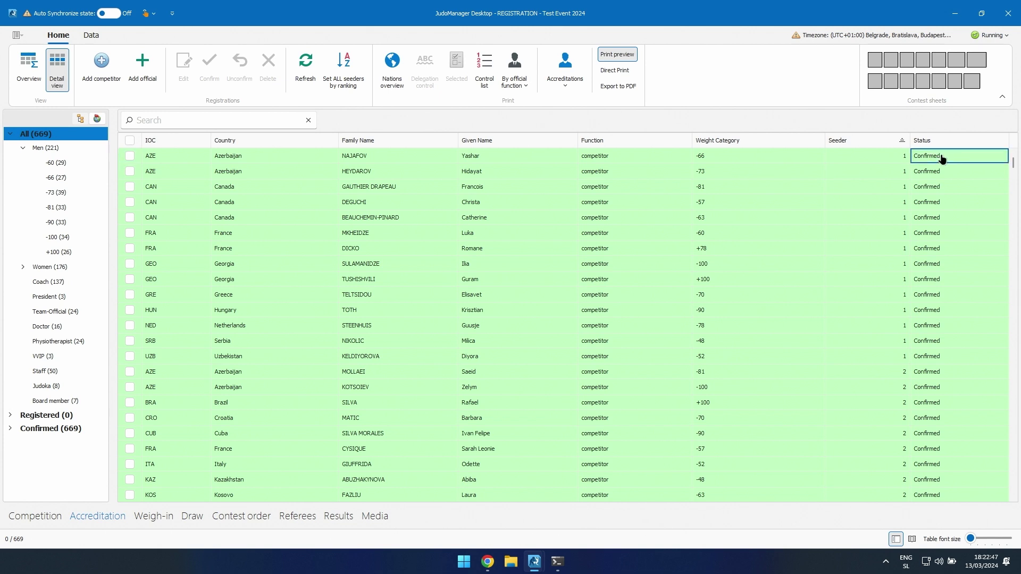
pyautogui.press('space')
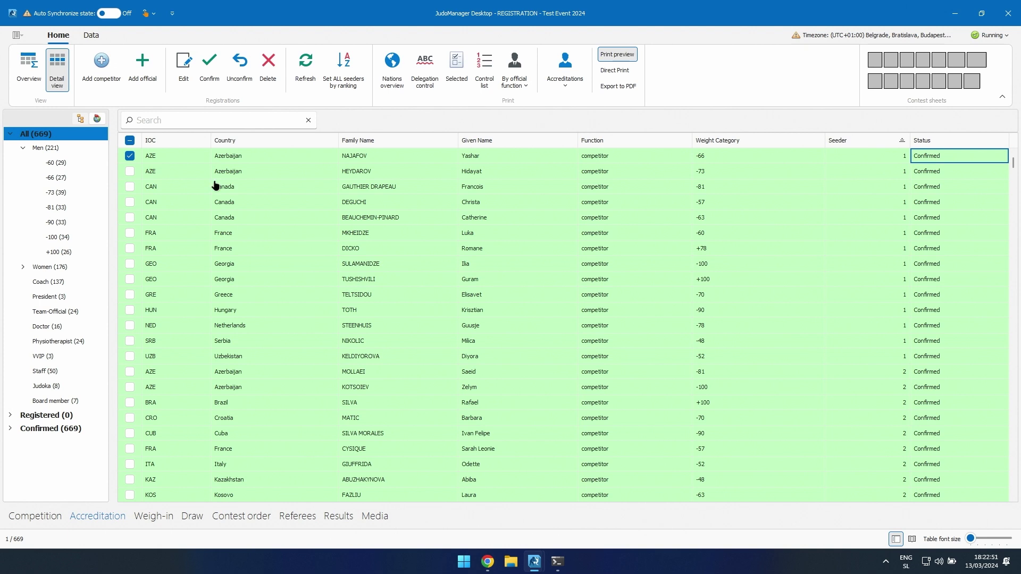
pyautogui.click(248, 65)
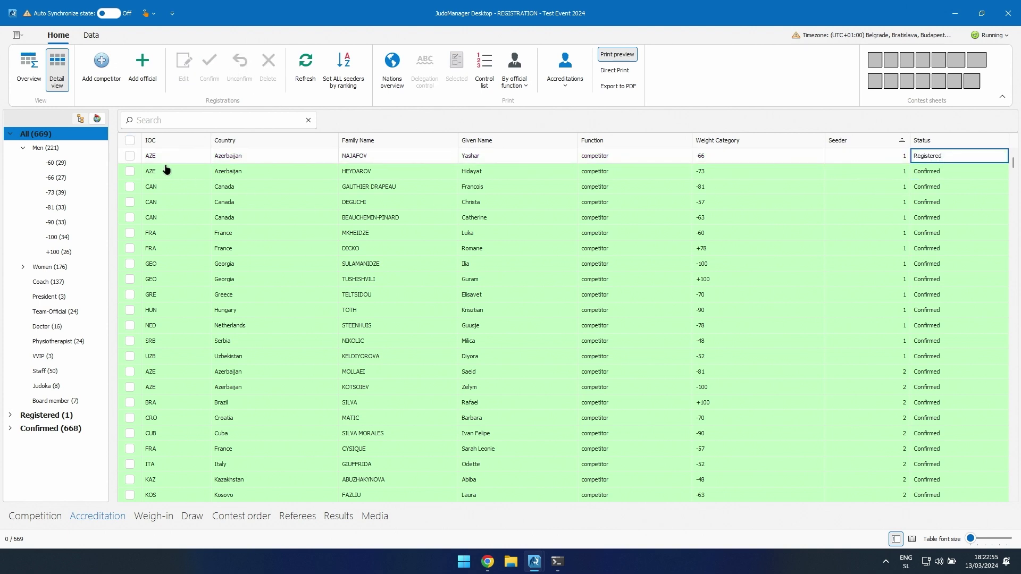
pyautogui.click(130, 156)
# - Reconfirm the first competitor, then unconfirm the French -70 competitor
pyautogui.click(209, 74)
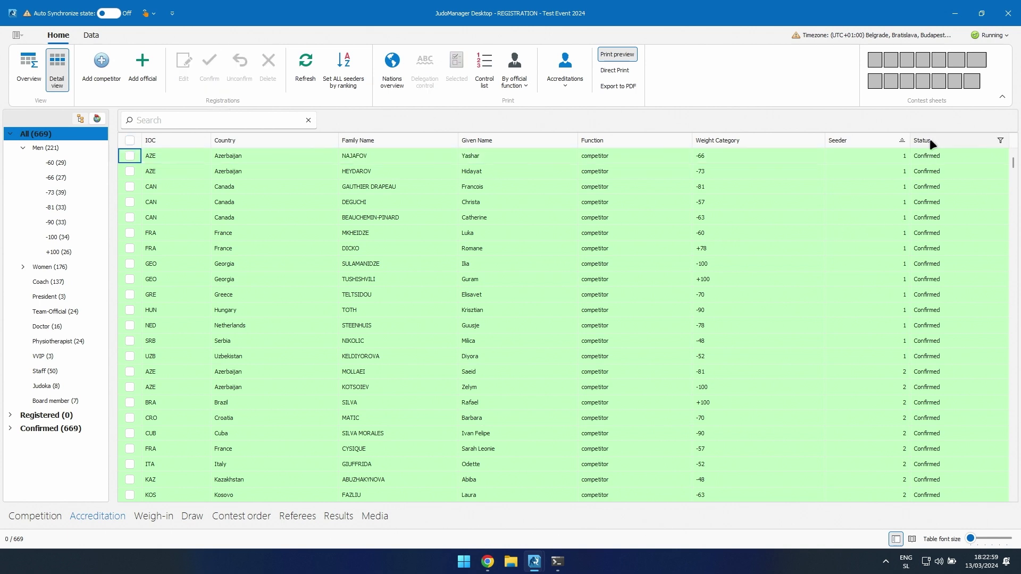
pyautogui.scroll(-10, 142, 442)
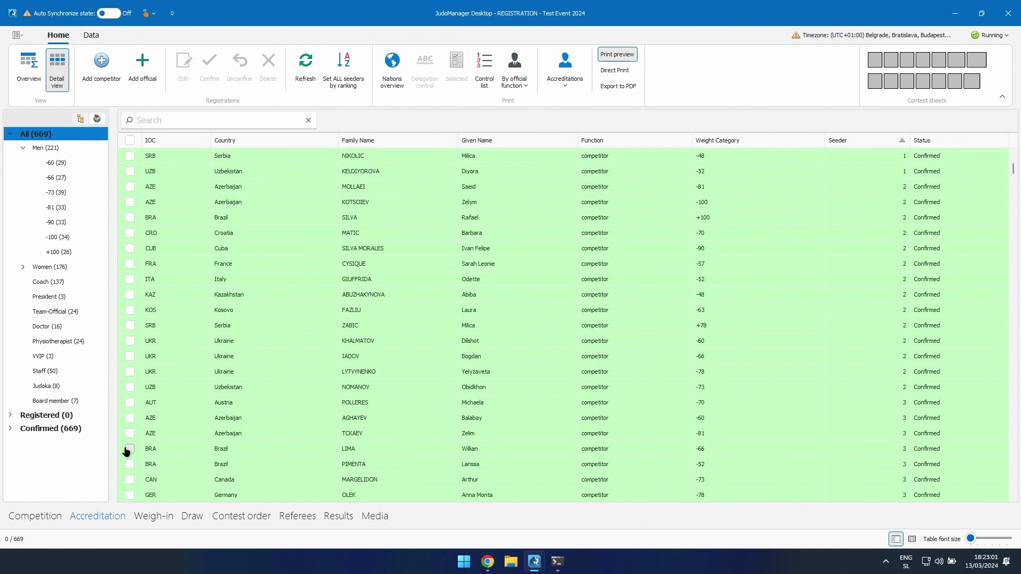
pyautogui.click(130, 448)
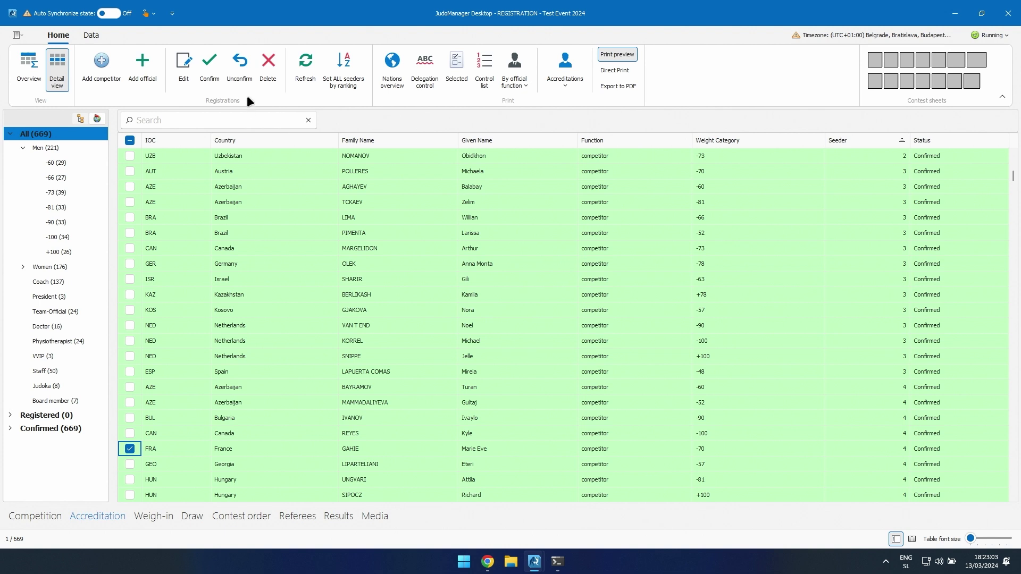
pyautogui.click(232, 58)
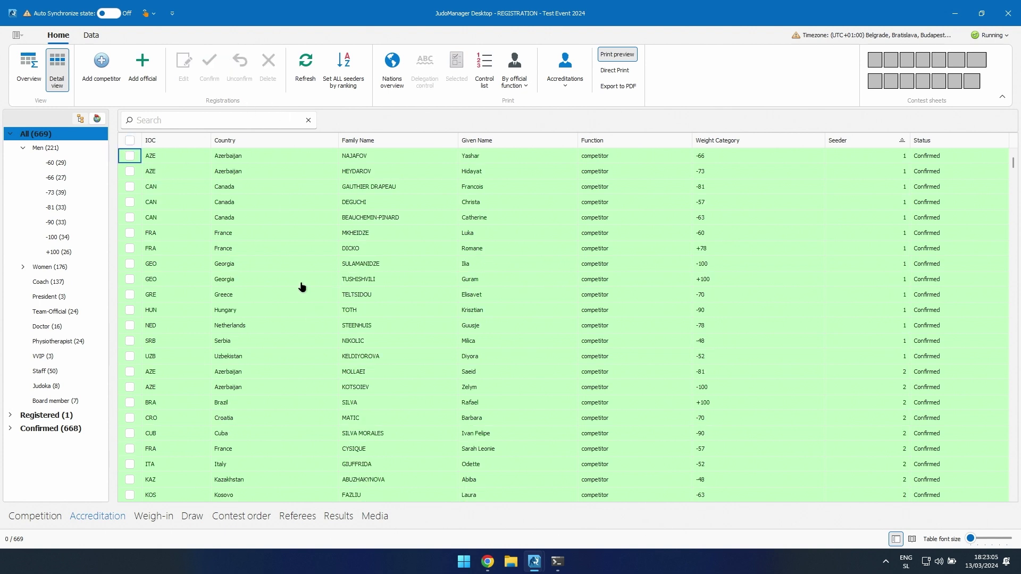
# - Sort and filter the list by Confirmed and Registered status, then reconfirm the French -70 competitor
pyautogui.click(929, 141)
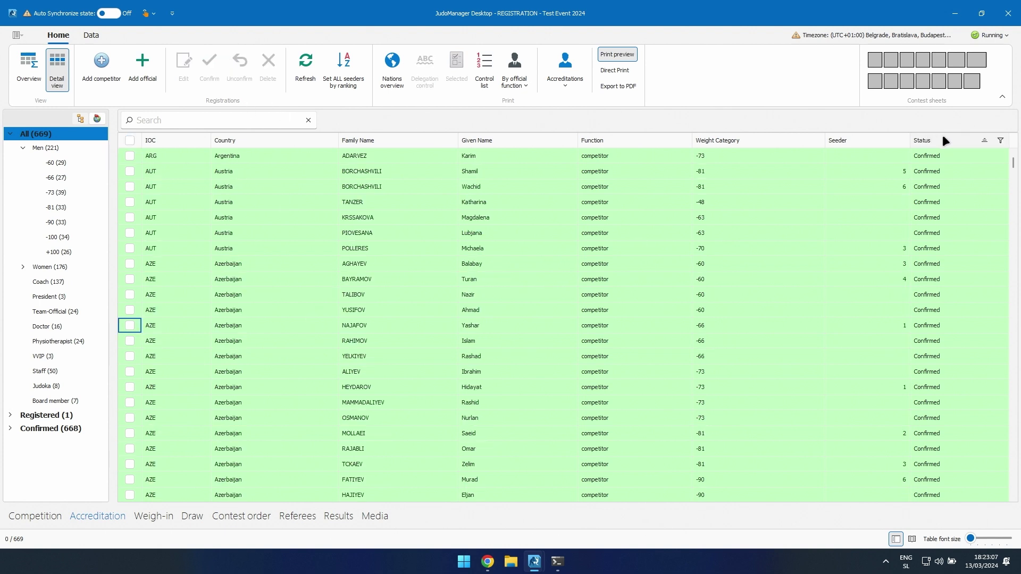
pyautogui.click(942, 138)
pyautogui.scroll(20, 952, 282)
pyautogui.moveTo(1014, 440); pyautogui.dragTo(1012, 150)
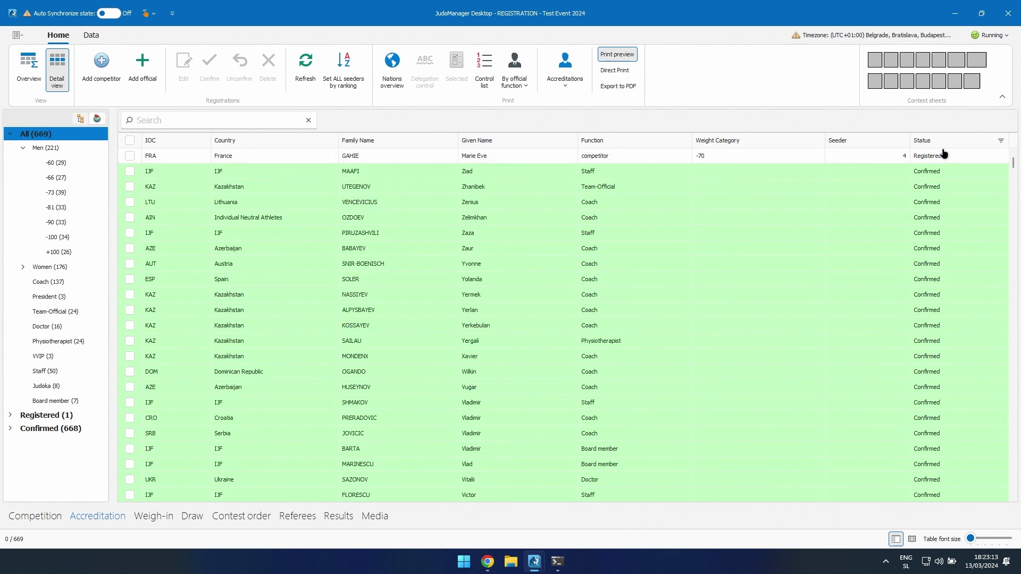
pyautogui.click(1000, 141)
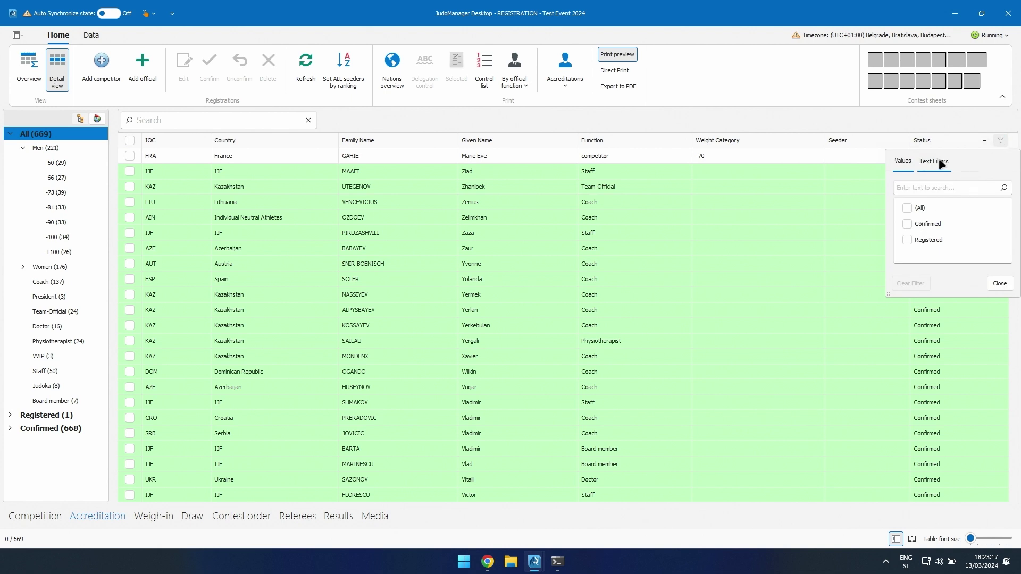
pyautogui.click(908, 226)
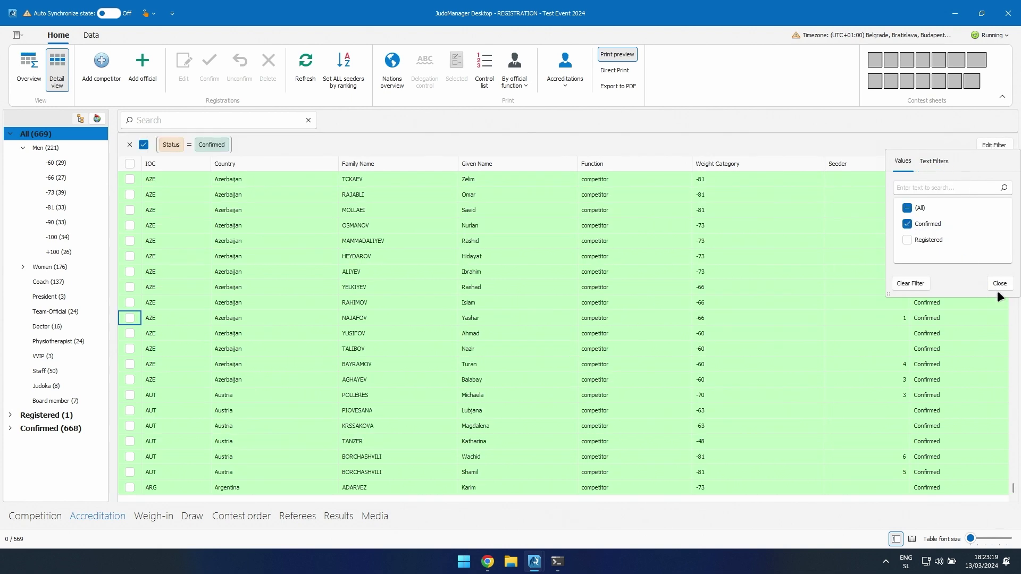
pyautogui.click(909, 224)
pyautogui.click(908, 238)
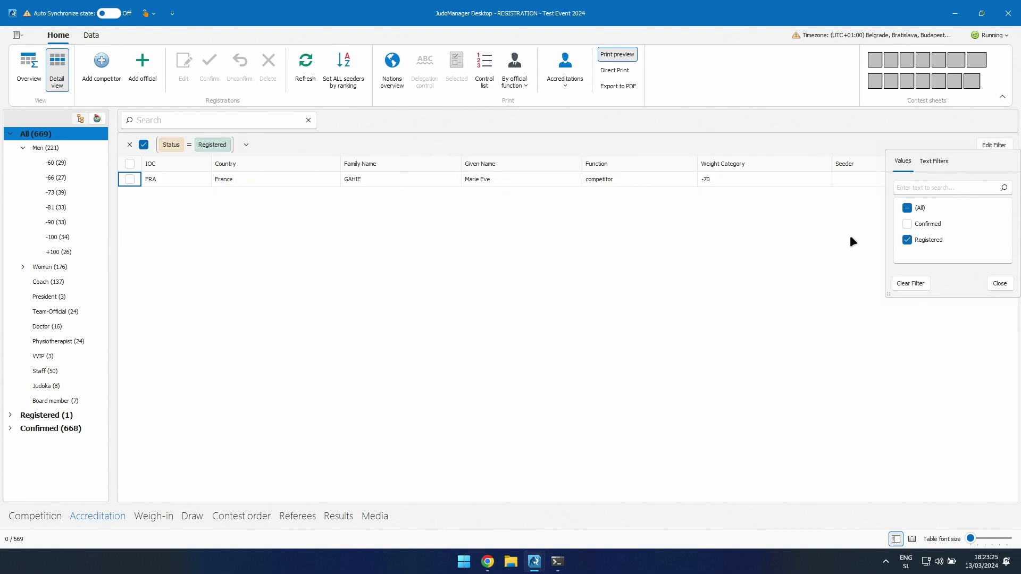
pyautogui.click(908, 241)
pyautogui.click(998, 285)
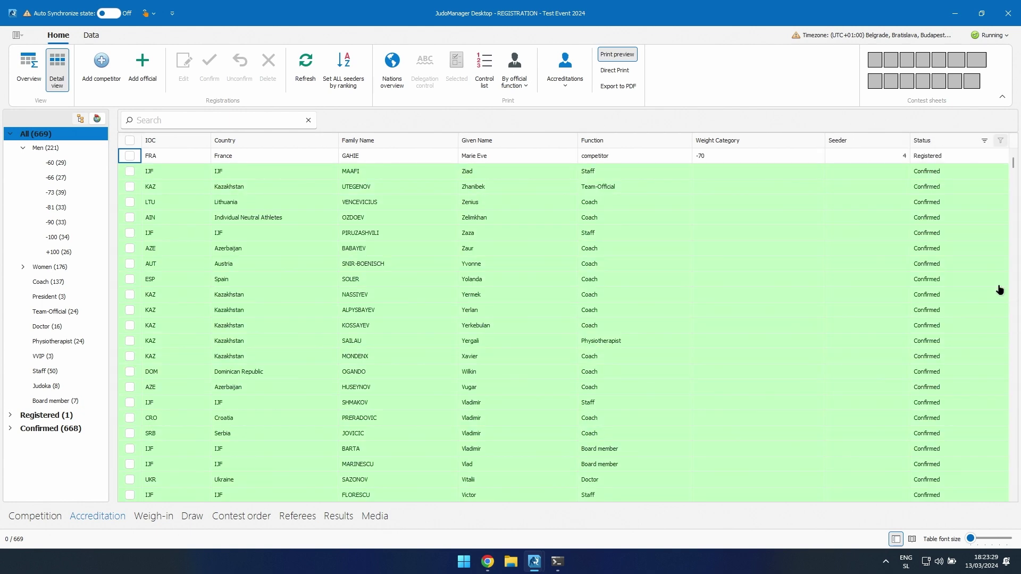
pyautogui.click(131, 156)
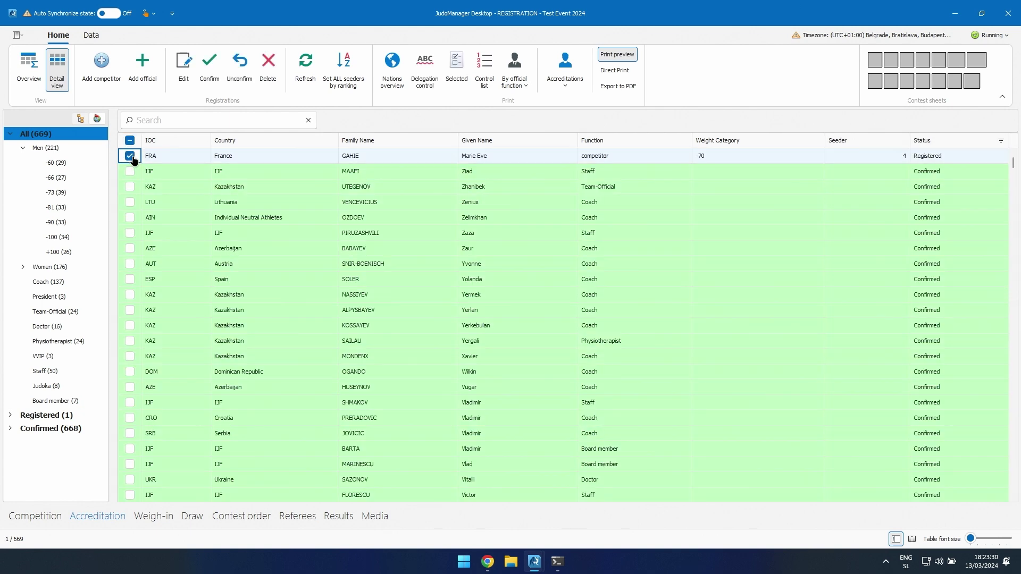
pyautogui.click(214, 73)
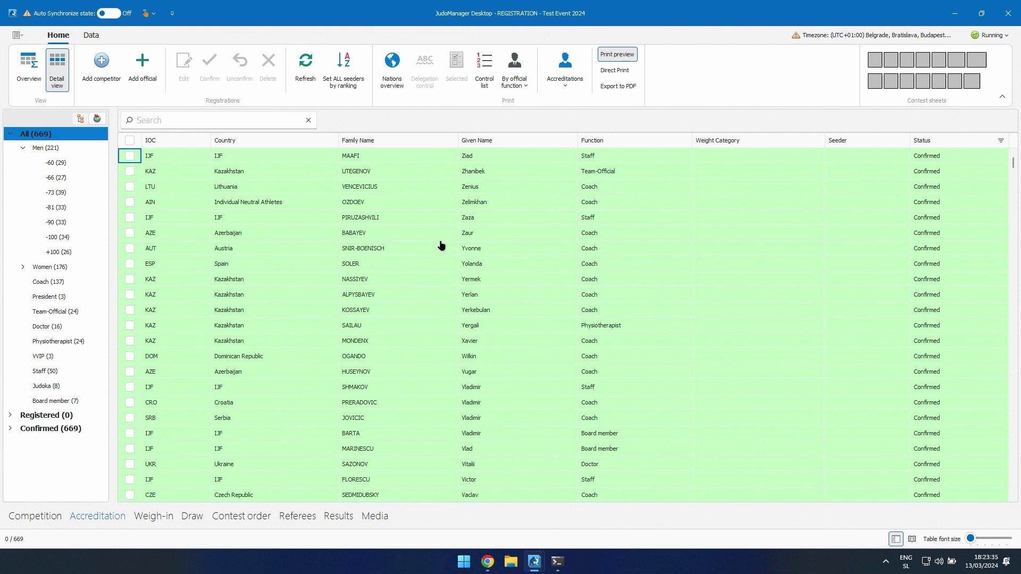
# - List the 27 Men -66 competitors, ticking and clearing two rows
pyautogui.click(57, 177)
pyautogui.click(130, 171)
pyautogui.click(130, 186)
pyautogui.click(216, 68)
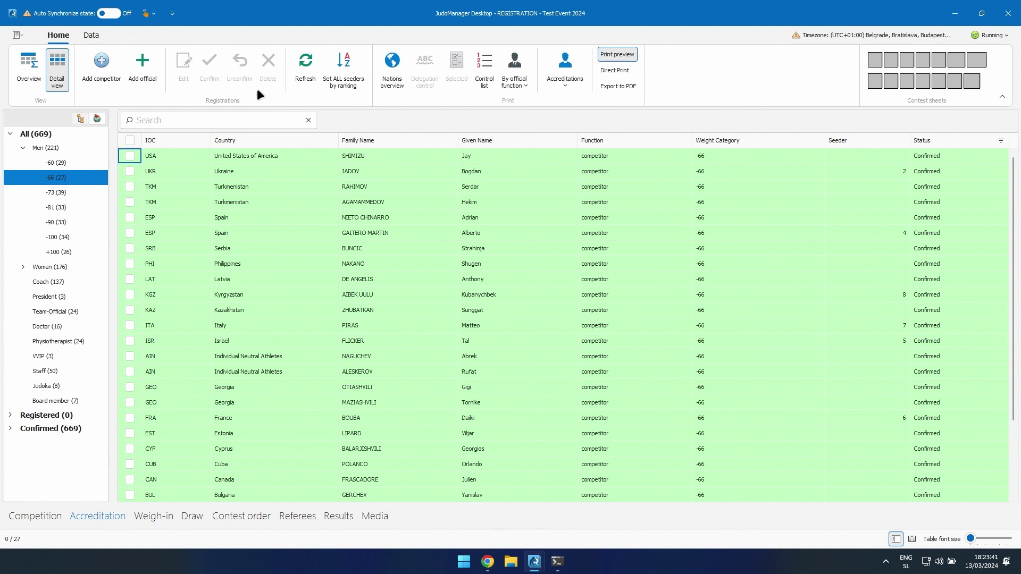
pyautogui.scroll(-2, 599, 225)
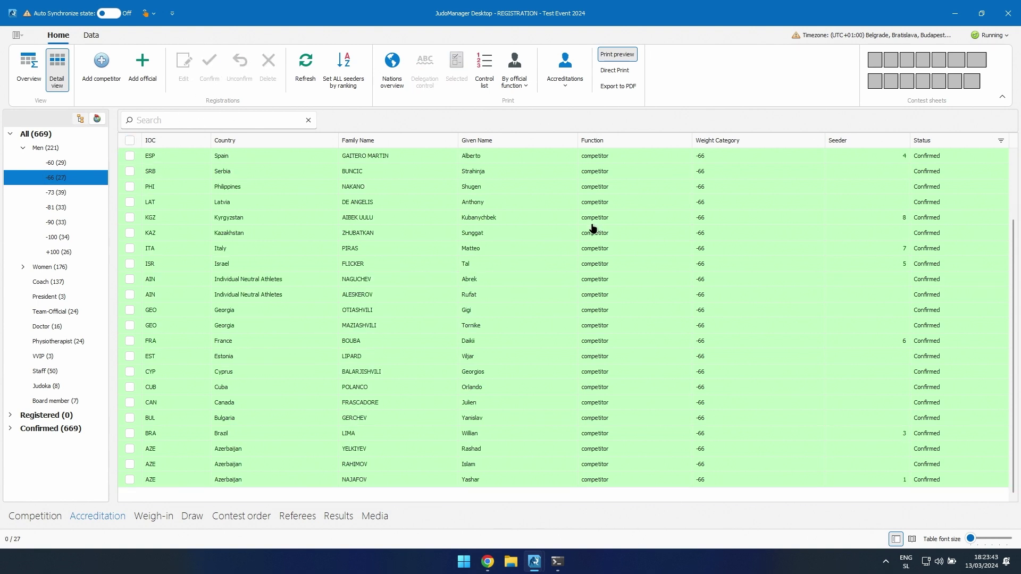
pyautogui.scroll(2, 593, 228)
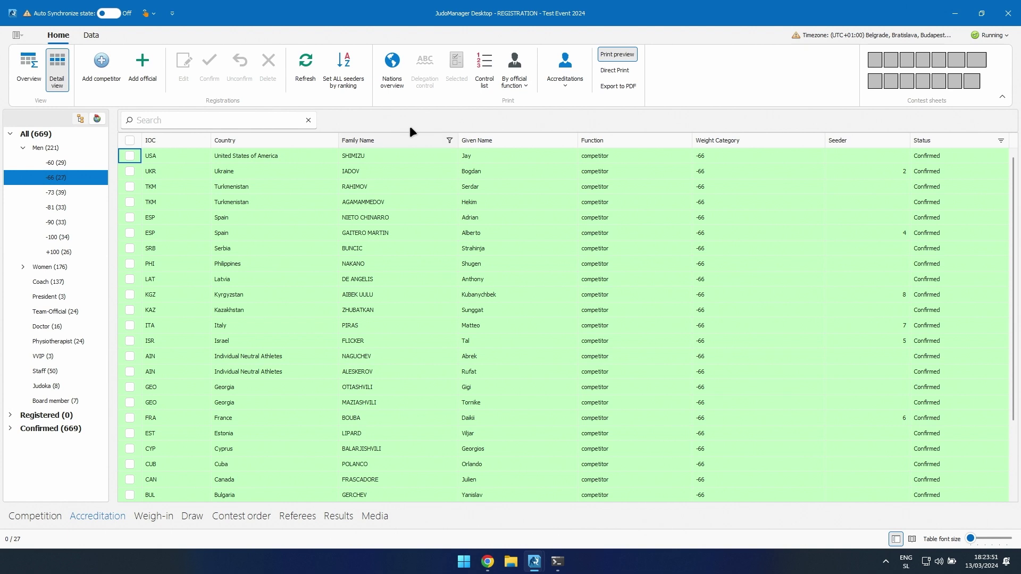
# - Set all Men -66 seeders by ranking, answering Yes and acknowledging the success message
pyautogui.click(351, 78)
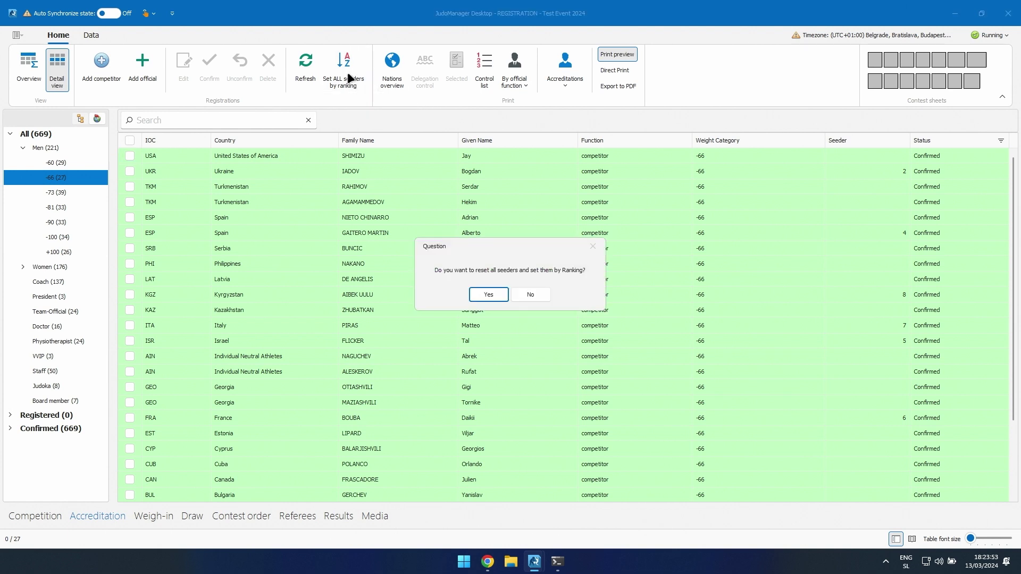
pyautogui.press('Return')
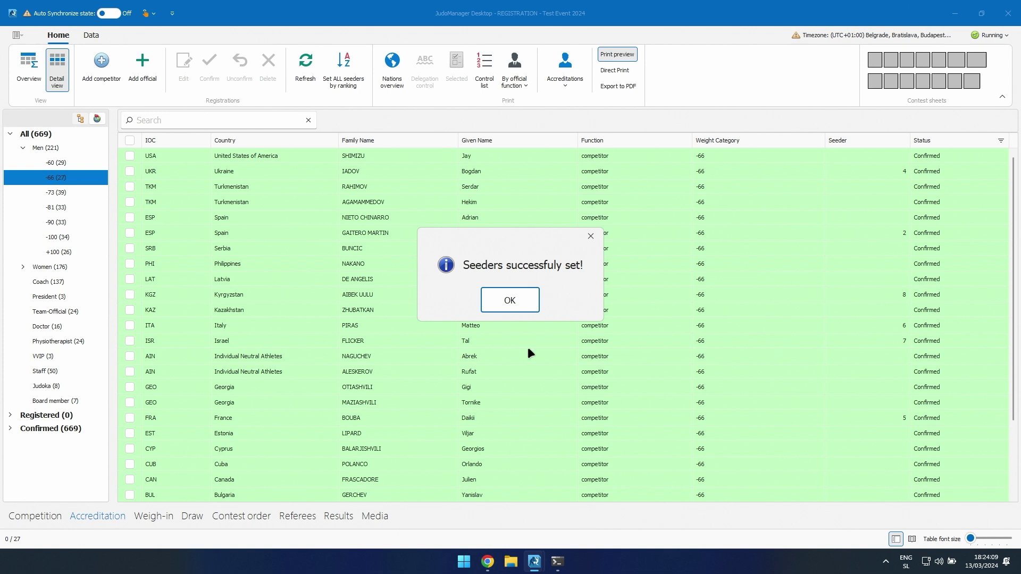
pyautogui.click(522, 302)
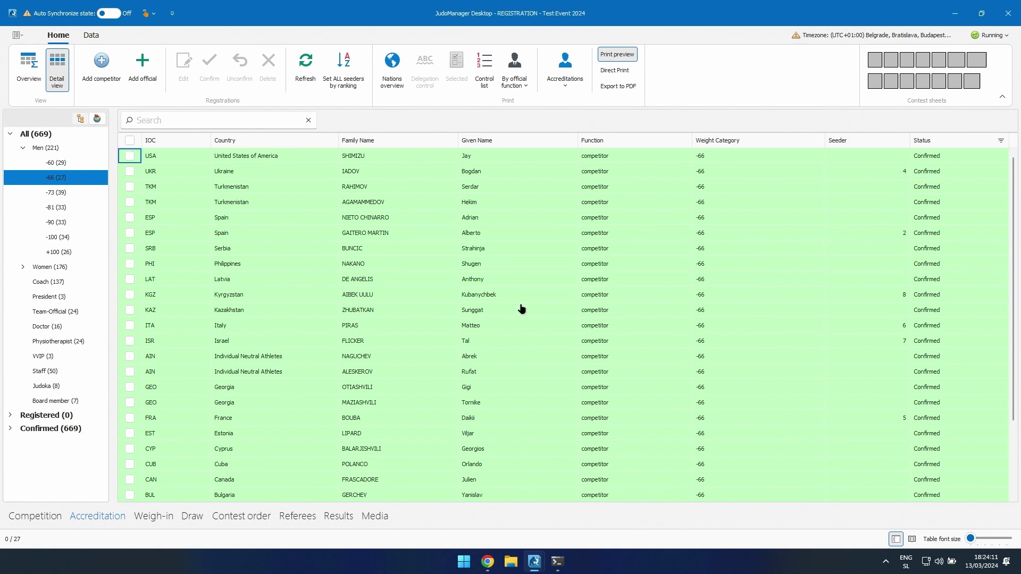
# - Look at Data's Clean data & Fetch options, then open the Men -60 (29) draw
pyautogui.click(91, 35)
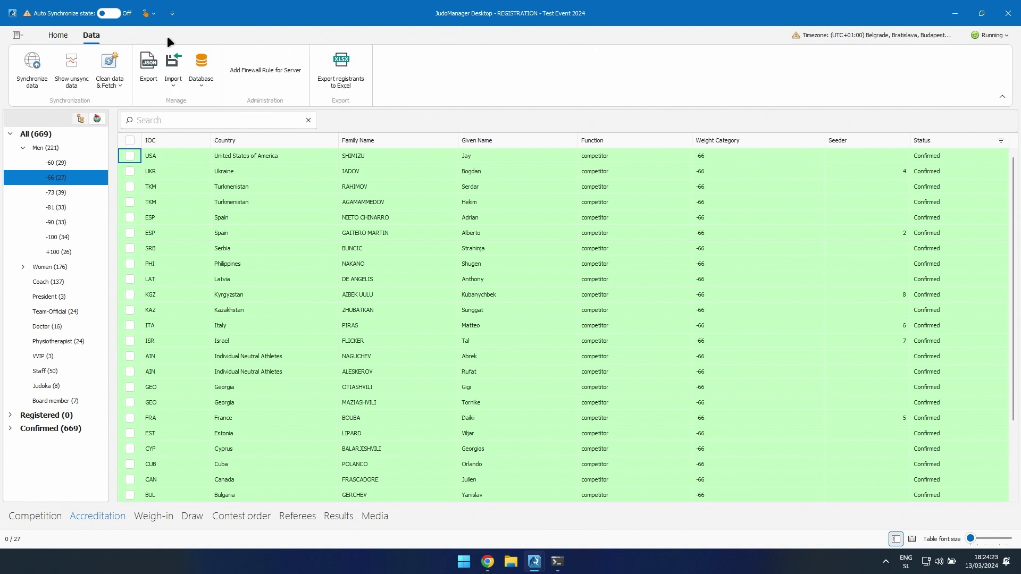
pyautogui.click(116, 82)
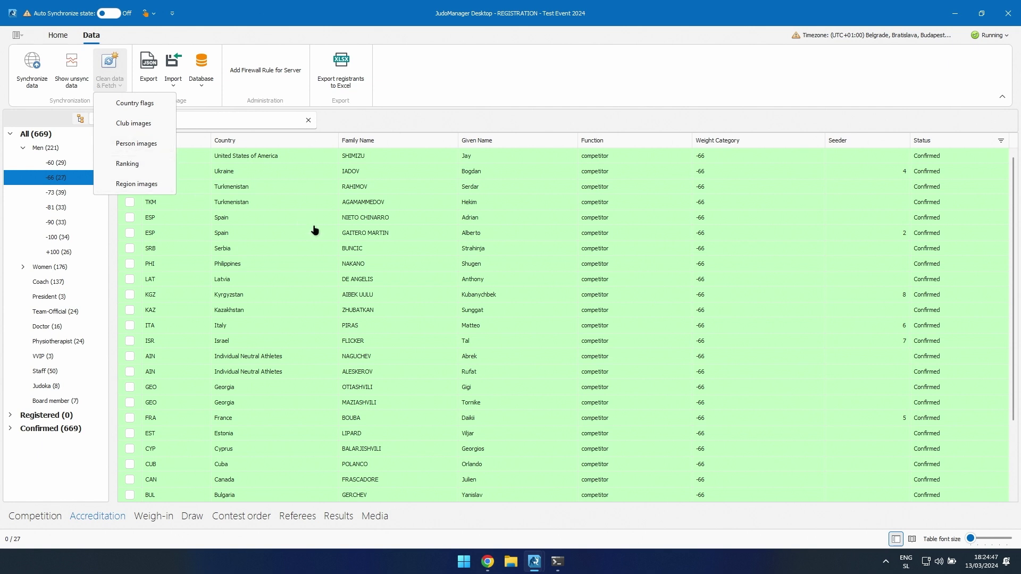
pyautogui.click(56, 35)
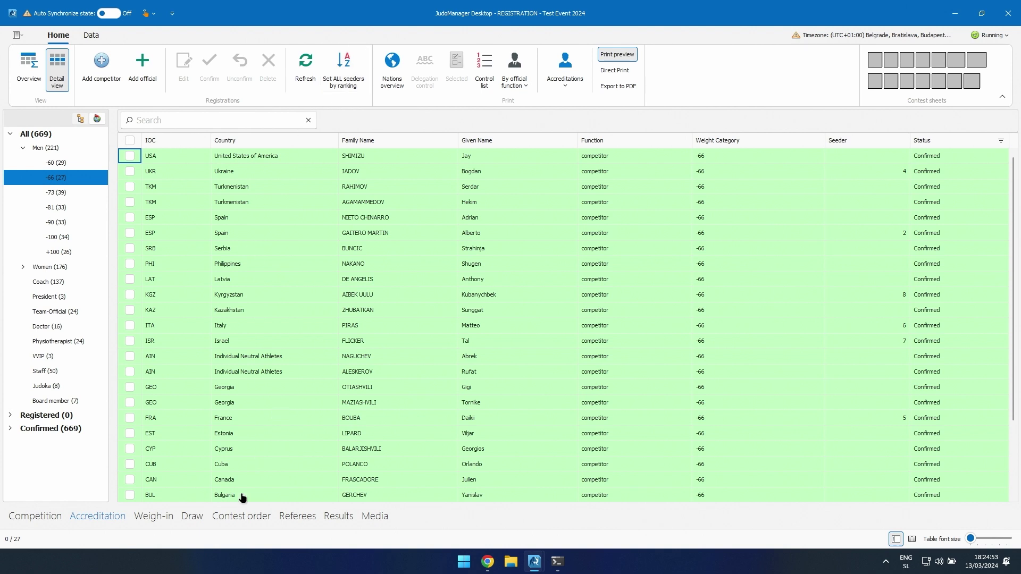
pyautogui.click(193, 517)
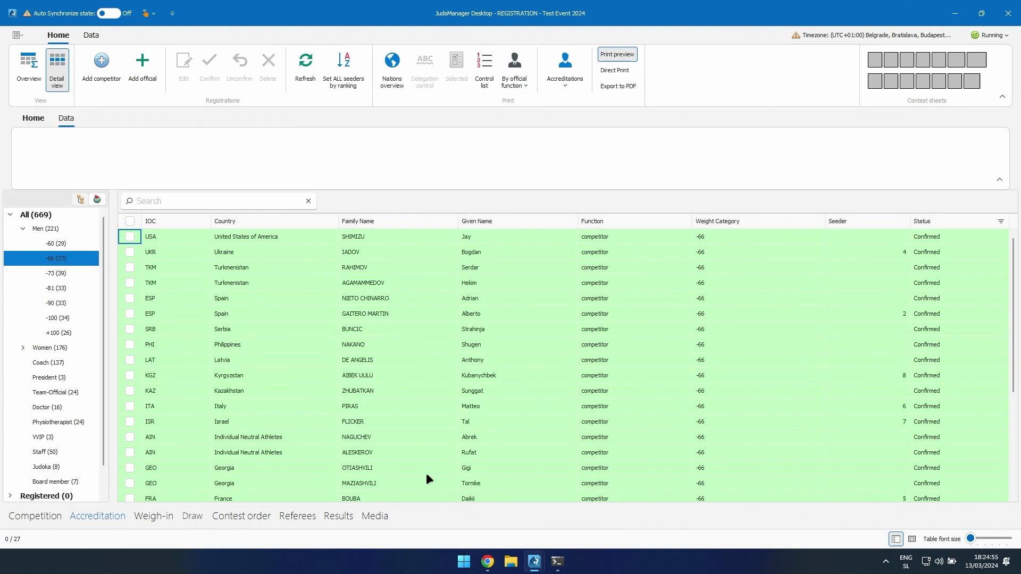
pyautogui.click(63, 144)
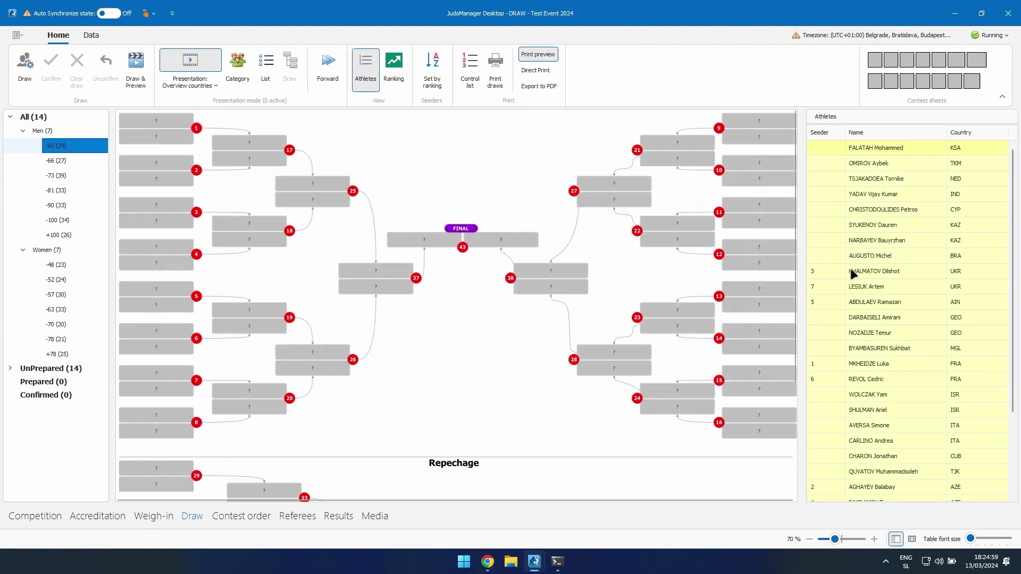
# - Make the Ukrainian -60 athlete seeder 1 and start the -60 kg draw
pyautogui.rightClick(825, 272)
pyautogui.moveTo(870, 327)
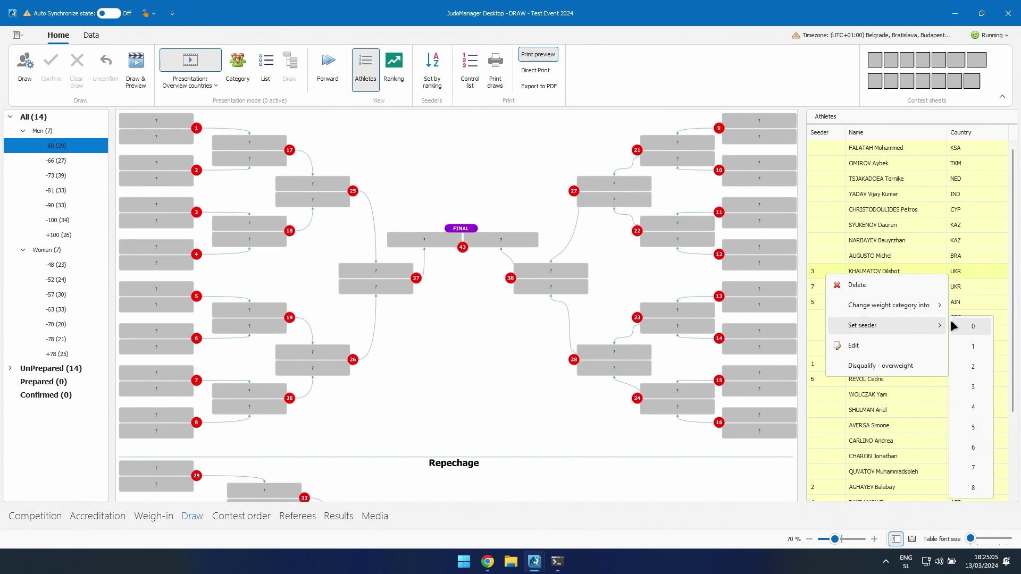
pyautogui.click(975, 344)
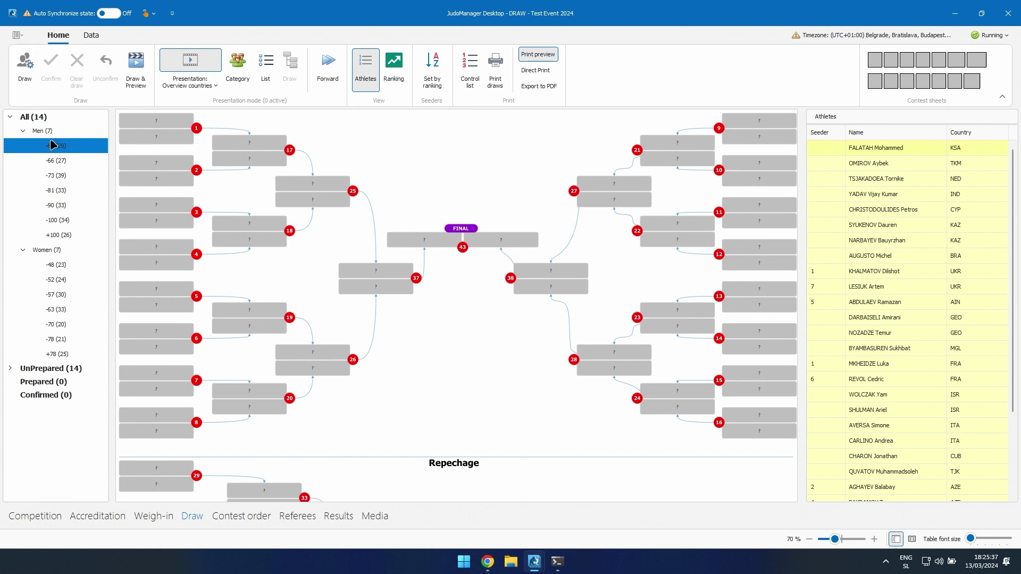
pyautogui.click(23, 72)
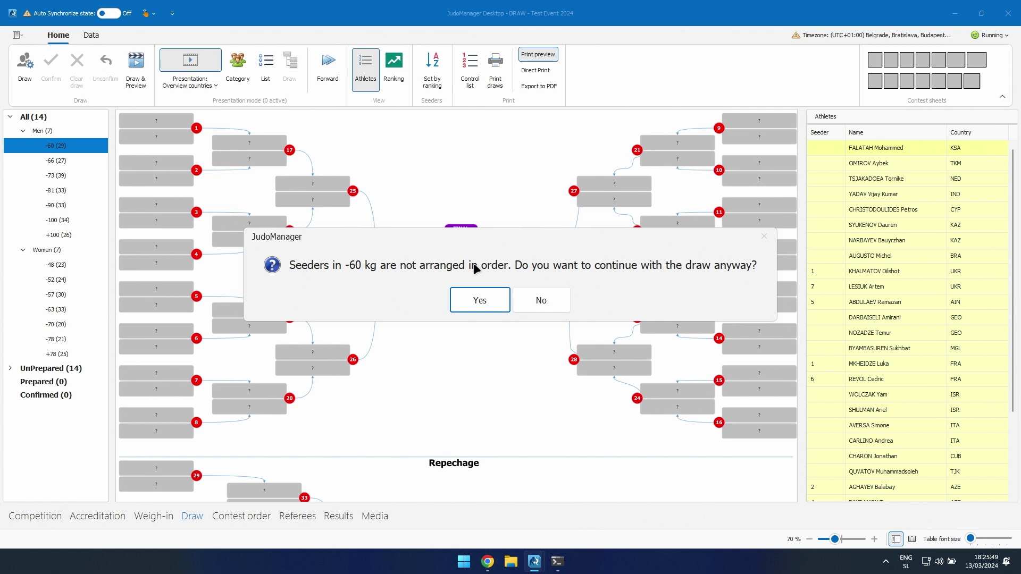
# - Continue despite unordered seeders, confirm the -60 kg draw, and show the Men (7) table
pyautogui.click(480, 301)
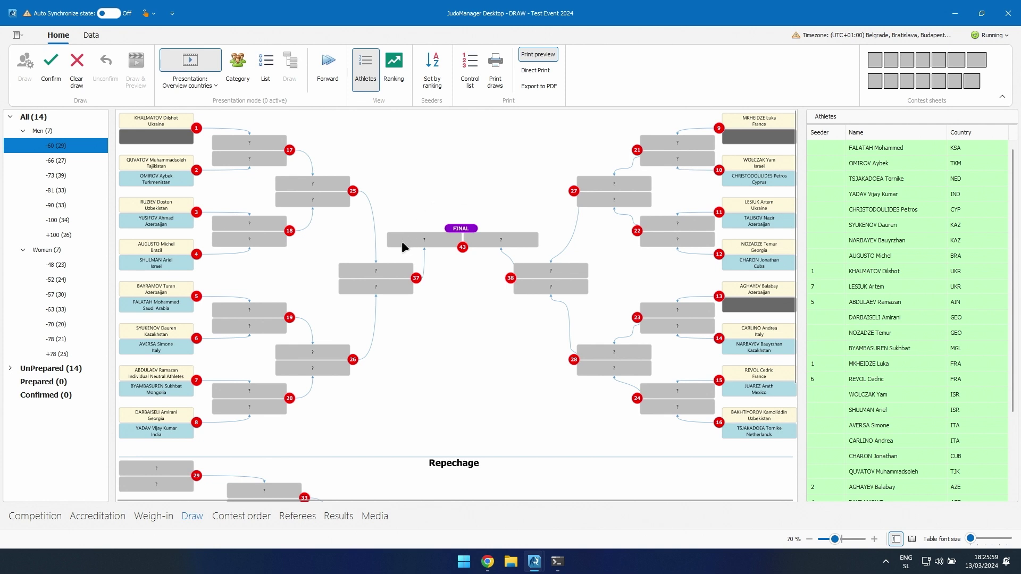
pyautogui.click(51, 73)
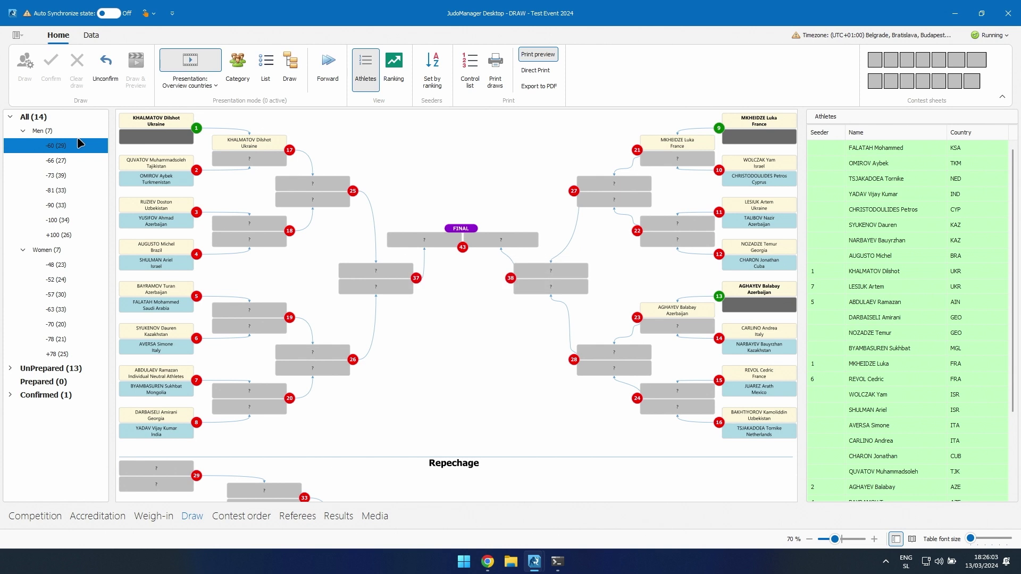
pyautogui.click(50, 131)
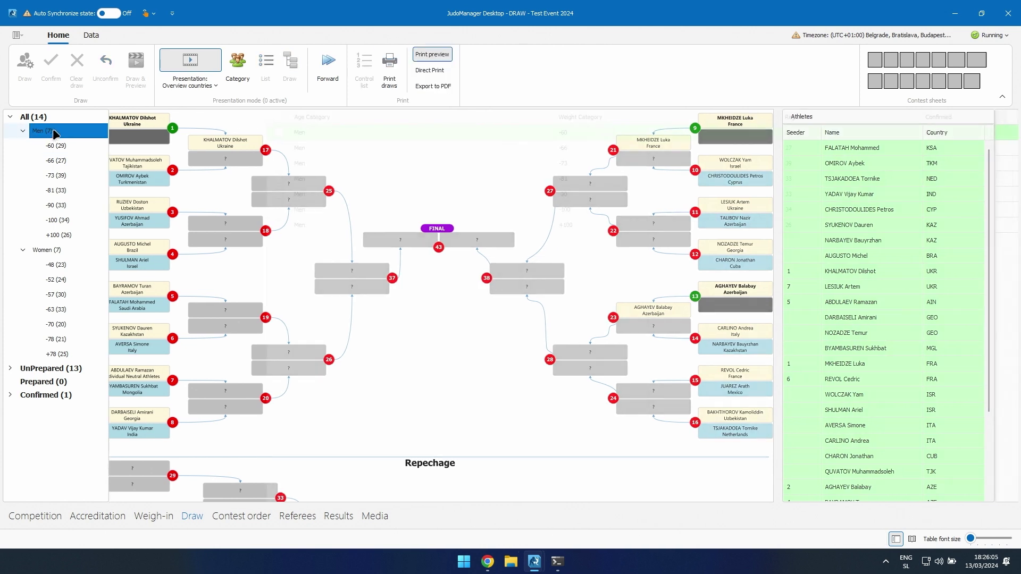
# - Draw and confirm all seven Men categories
pyautogui.click(120, 117)
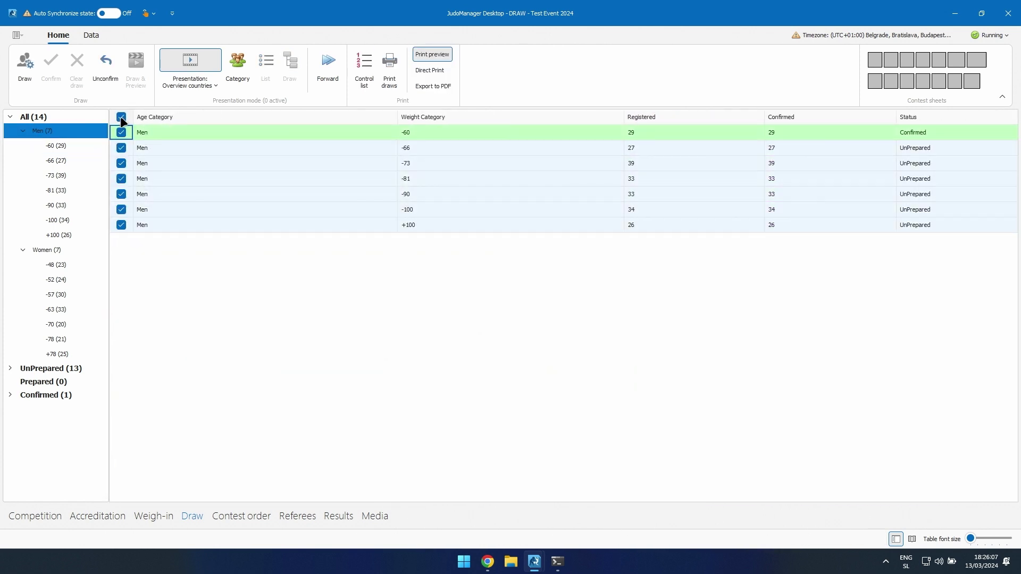
pyautogui.click(24, 72)
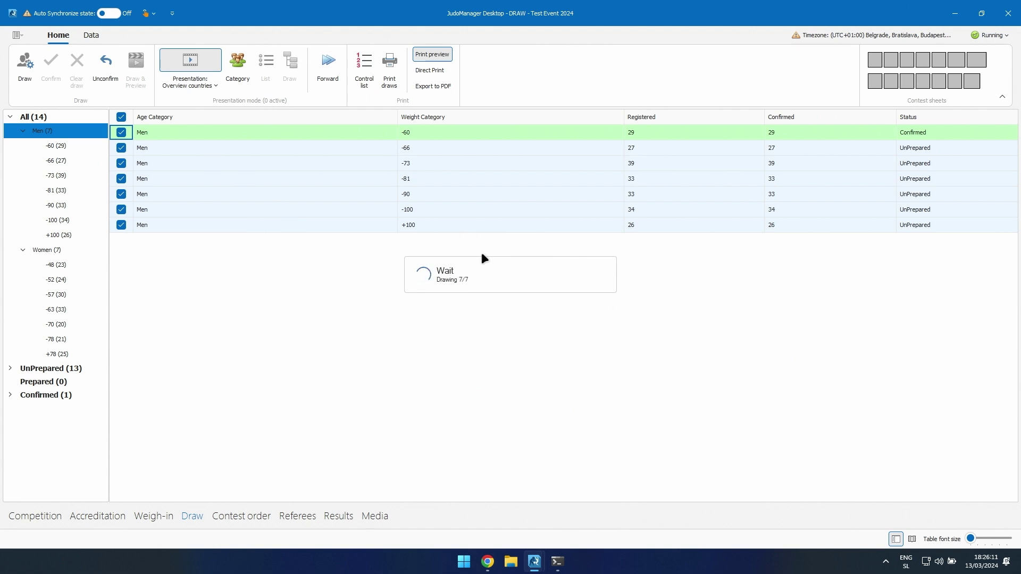
pyautogui.click(121, 116)
pyautogui.click(52, 73)
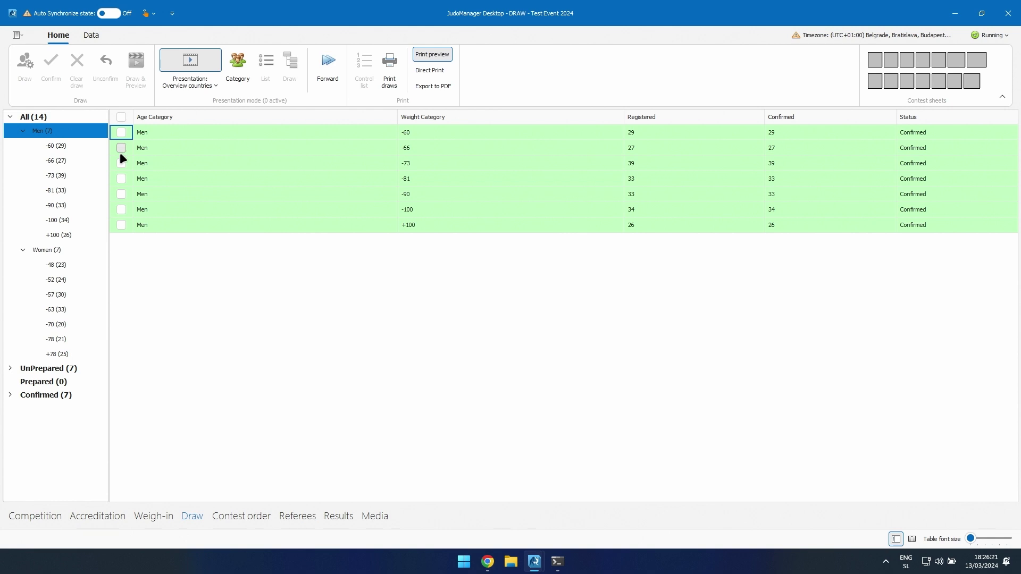
# - Unconfirm all seven Men draws and clear them back to UnPrepared
pyautogui.click(121, 117)
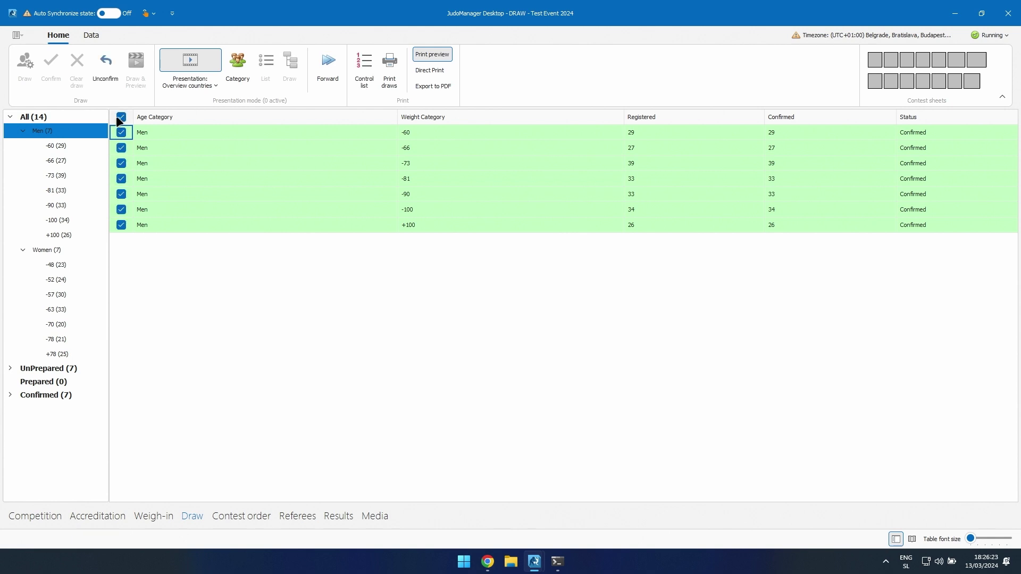
pyautogui.click(106, 62)
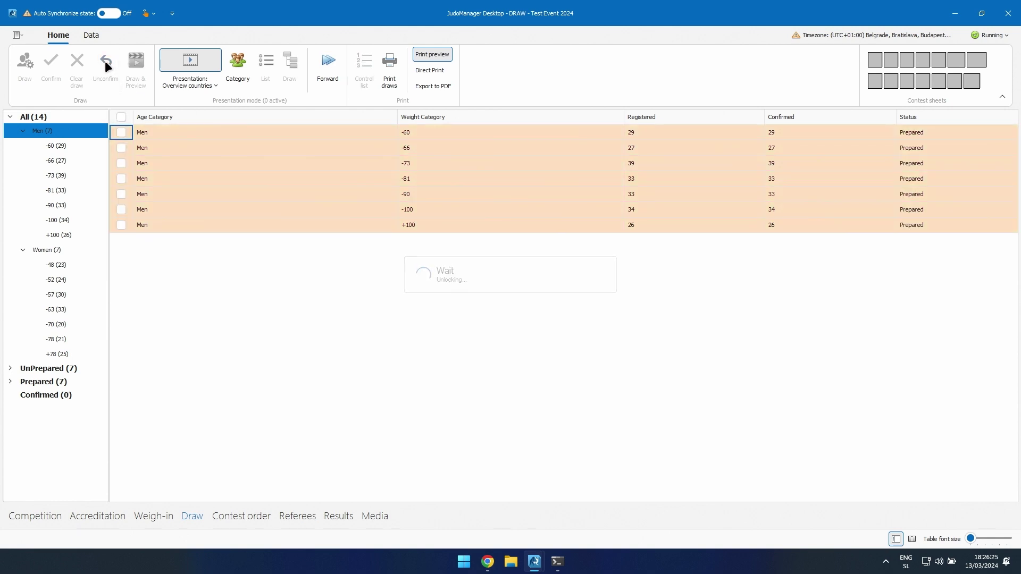
pyautogui.click(120, 117)
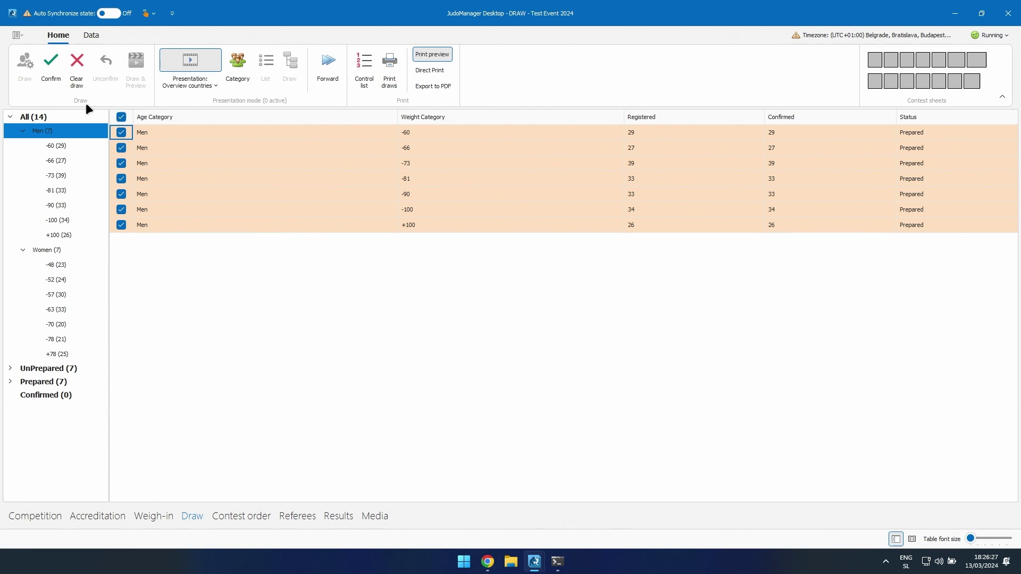
pyautogui.click(70, 62)
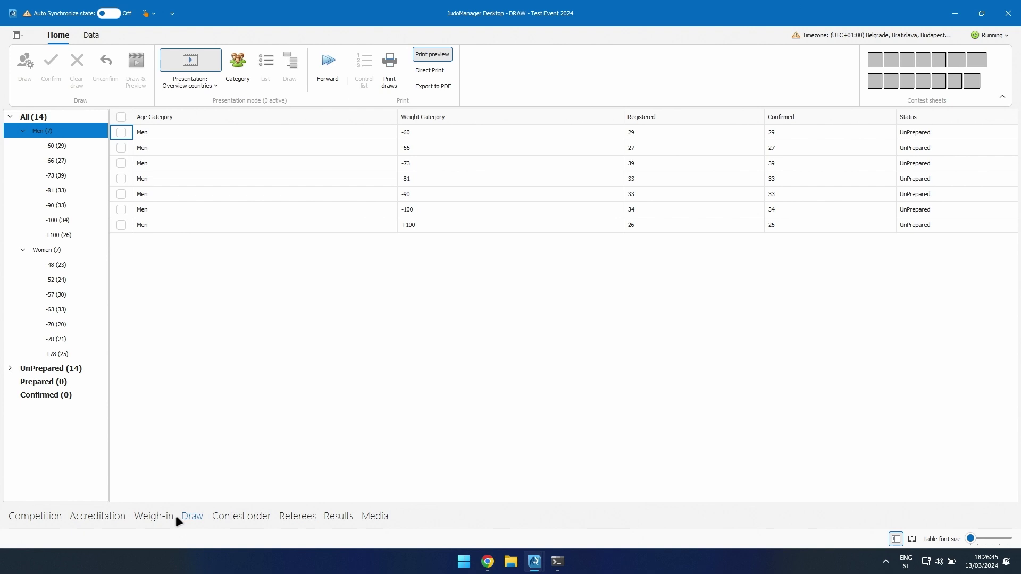
# - List all 14 categories and tick Men -60 and -66 plus Women -48 and -52
pyautogui.click(110, 516)
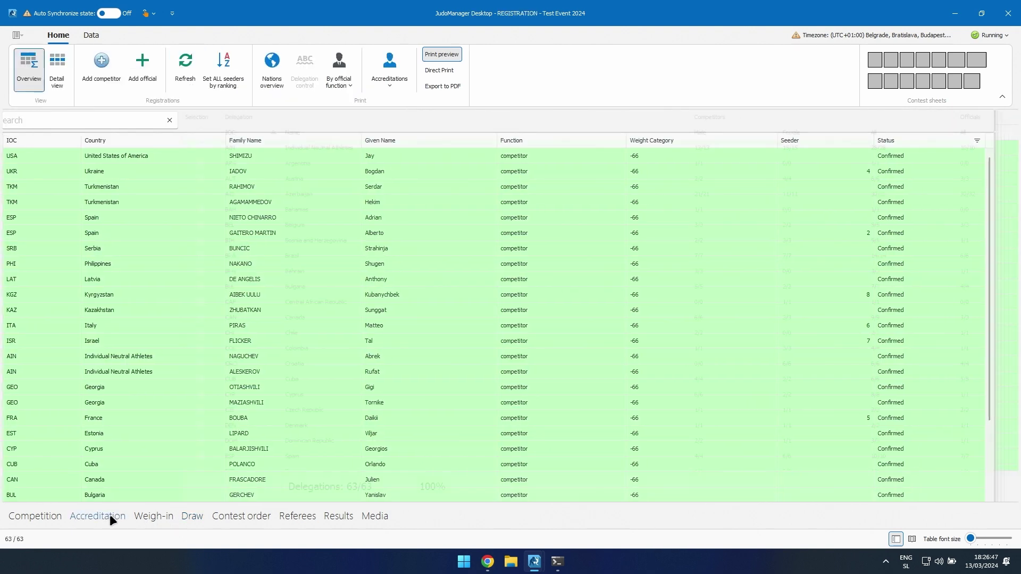
pyautogui.click(189, 516)
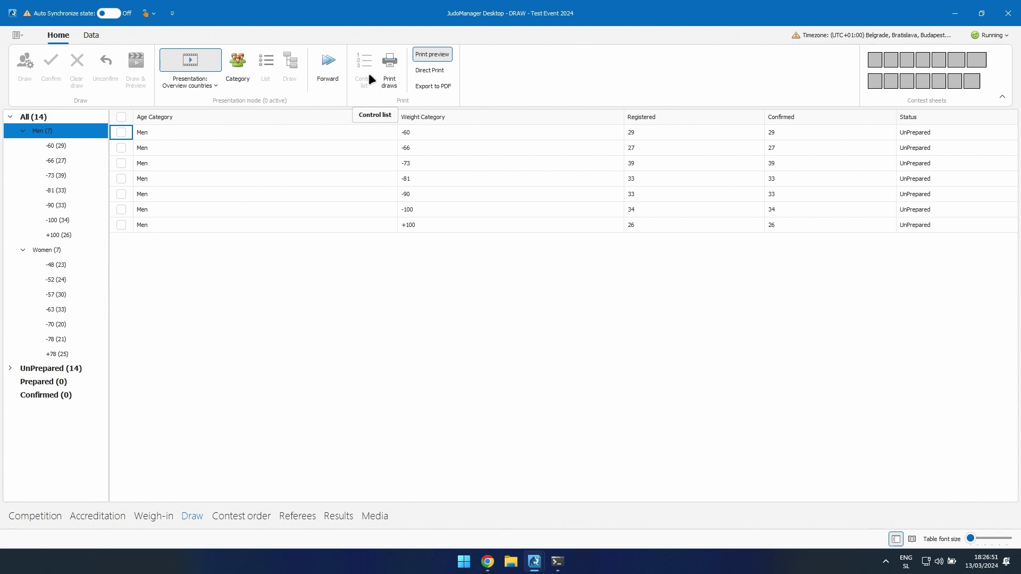
pyautogui.click(121, 132)
pyautogui.click(121, 147)
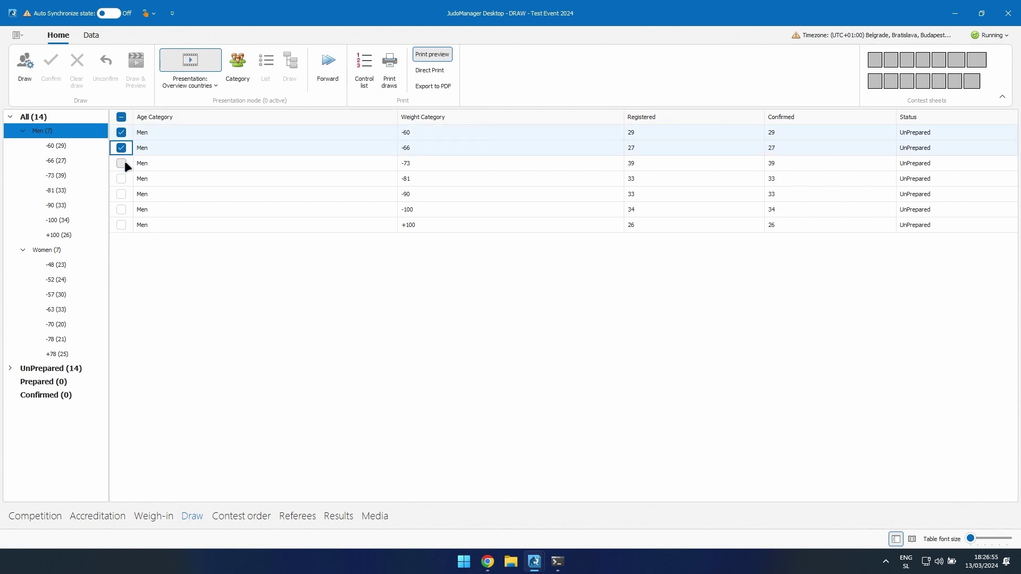
pyautogui.click(53, 117)
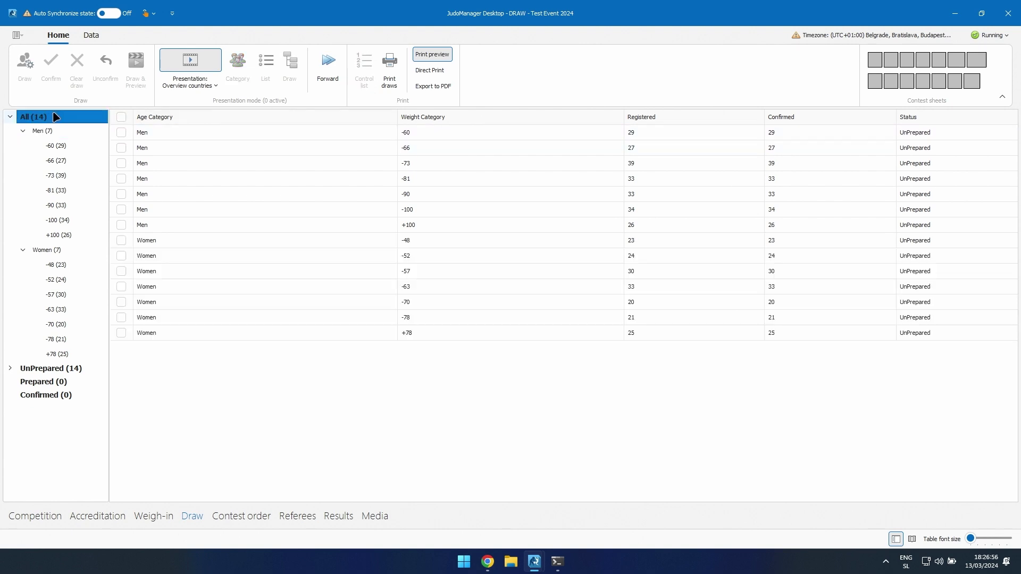
pyautogui.click(121, 132)
pyautogui.click(121, 147)
pyautogui.click(122, 241)
pyautogui.click(122, 256)
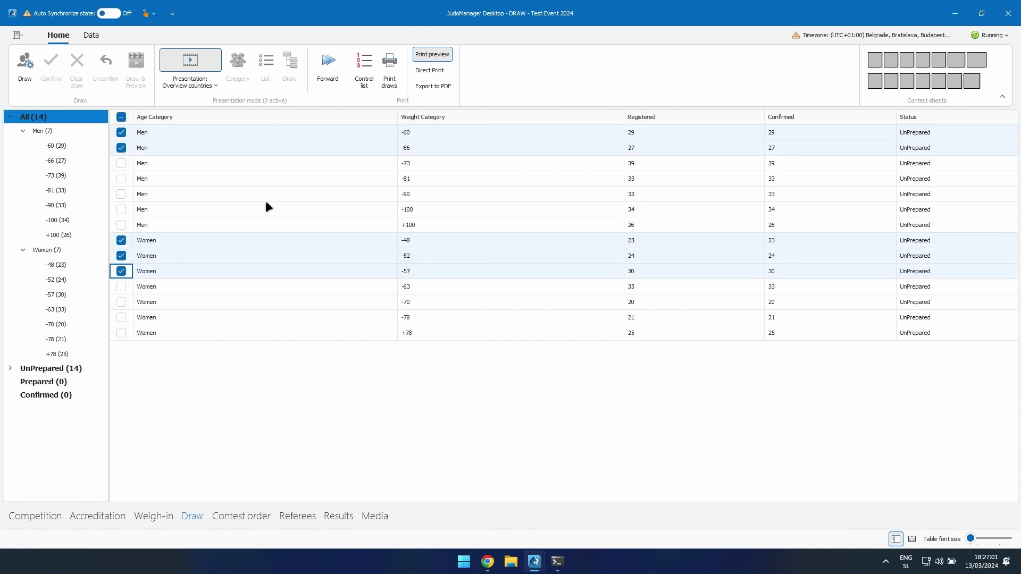
pyautogui.click(361, 79)
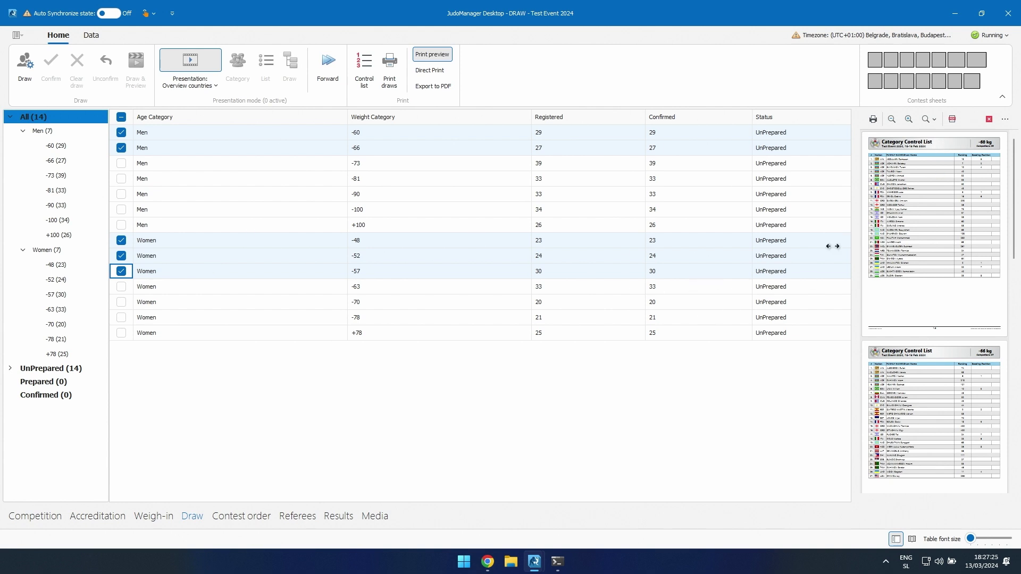
pyautogui.moveTo(599, 280); pyautogui.dragTo(599, 281)
pyautogui.scroll(-10, 856, 278)
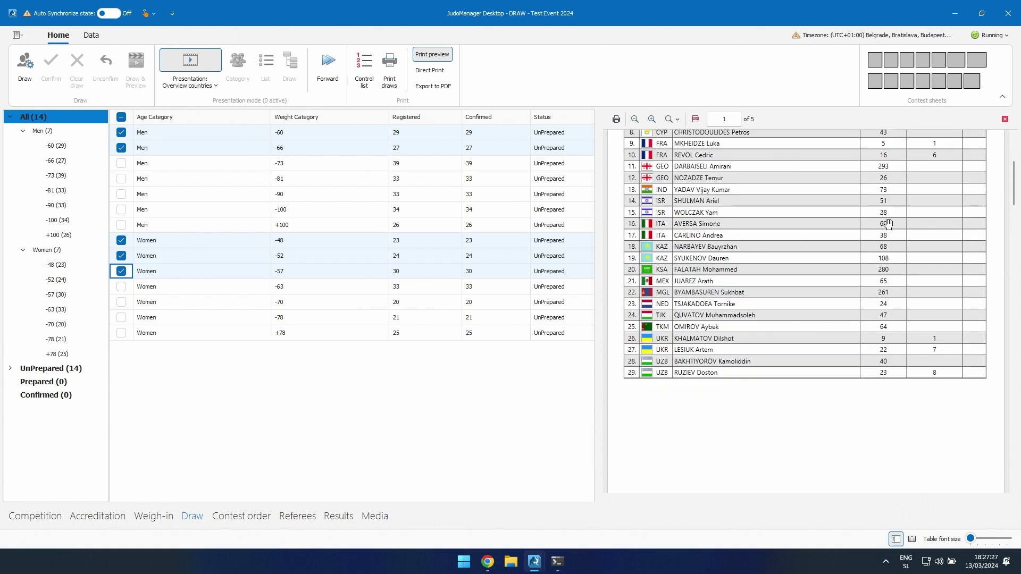
pyautogui.scroll(-20, 896, 241)
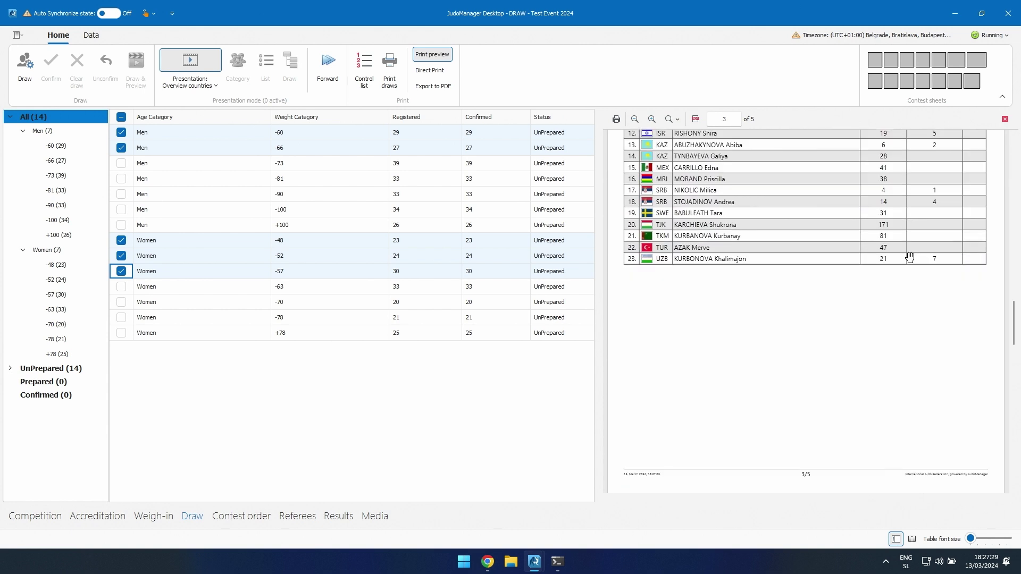
pyautogui.scroll(20, 910, 259)
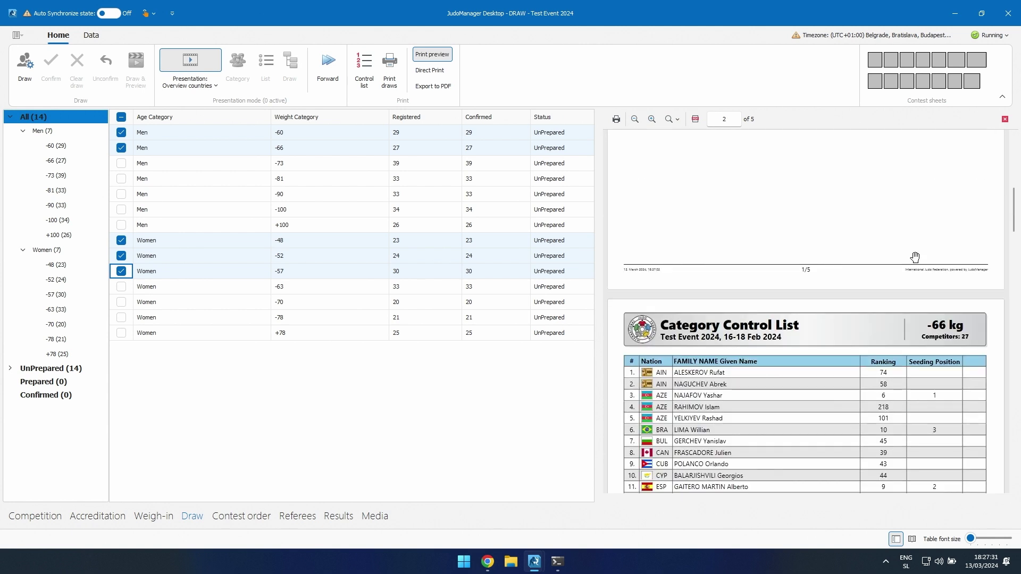
pyautogui.click(1005, 119)
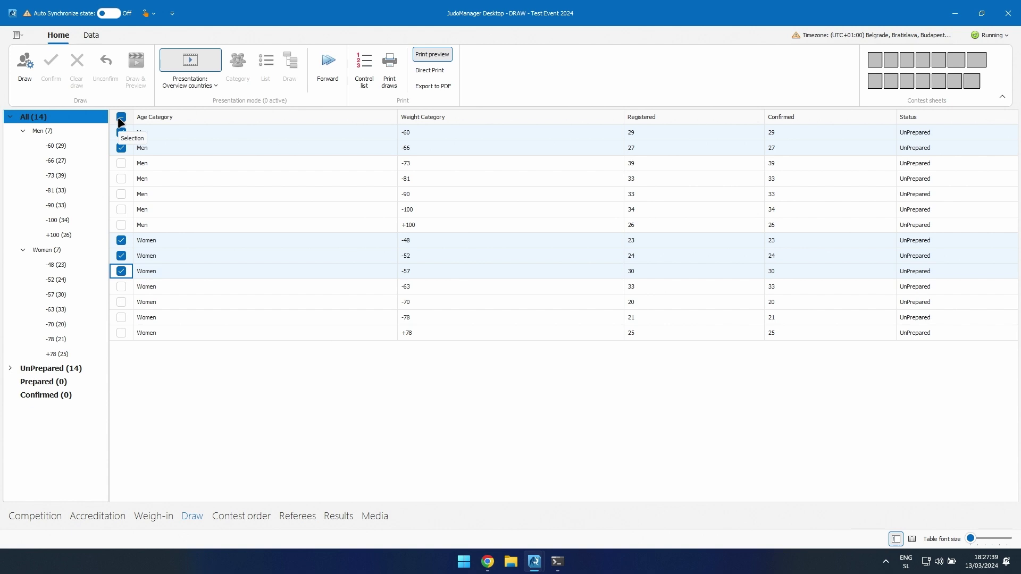
# - Tick all 14 categories with the header checkbox and restore down the JudoManager window
pyautogui.click(121, 118)
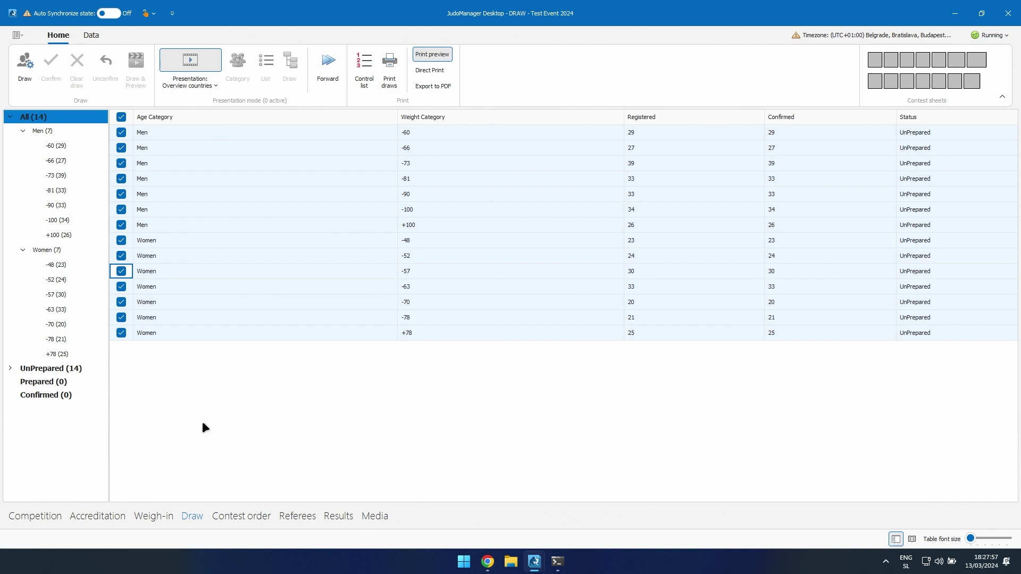
pyautogui.click(981, 13)
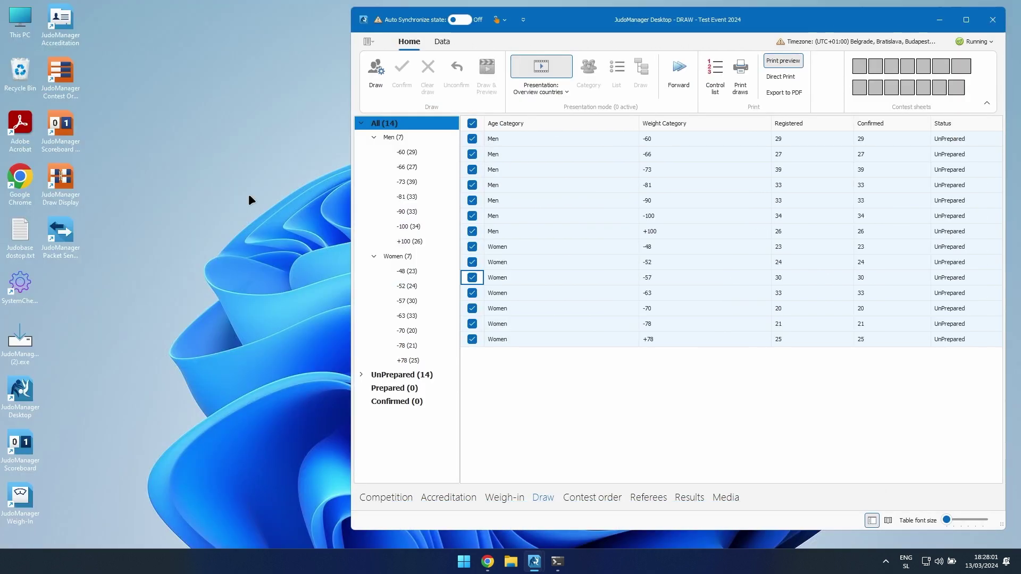
# - Launch Draw Display and dock its enlarged settings window at the screen's left edge
pyautogui.doubleClick(64, 180)
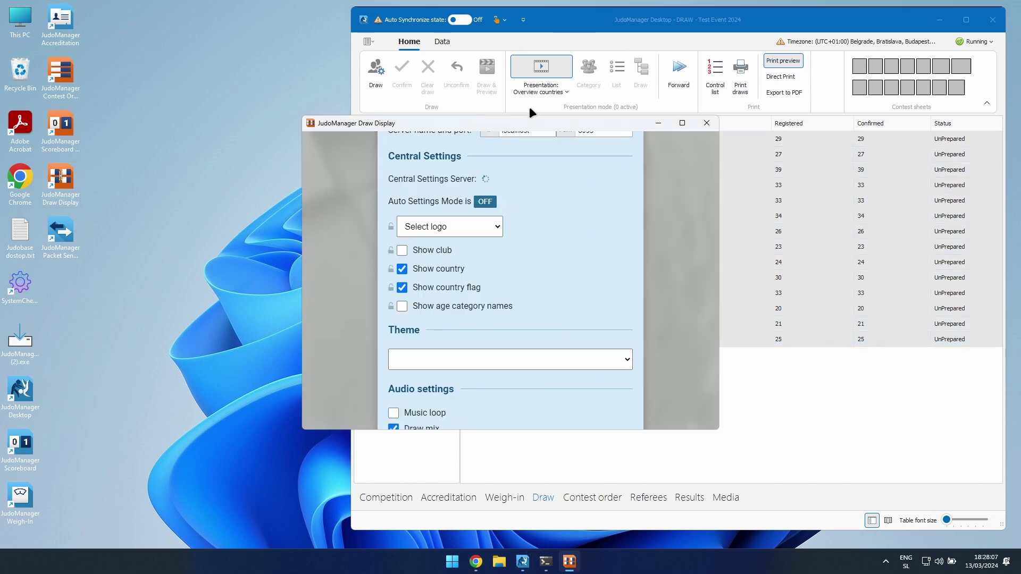
pyautogui.moveTo(520, 126)
pyautogui.mouseDown()
pyautogui.moveTo(271, 114)
pyautogui.moveTo(225, 53)
pyautogui.moveTo(224, 21)
pyautogui.mouseUp()
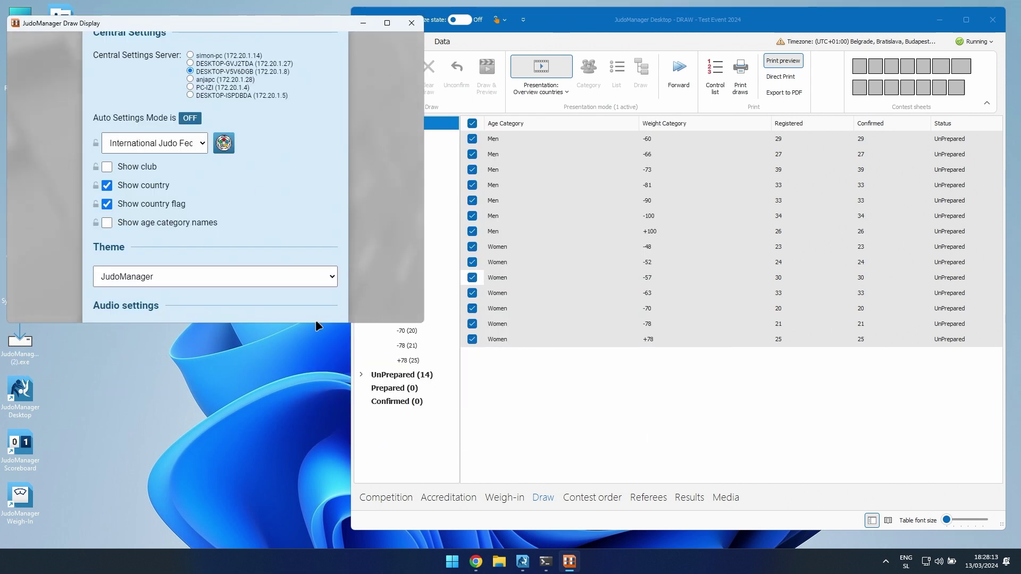
pyautogui.moveTo(318, 323); pyautogui.dragTo(319, 493)
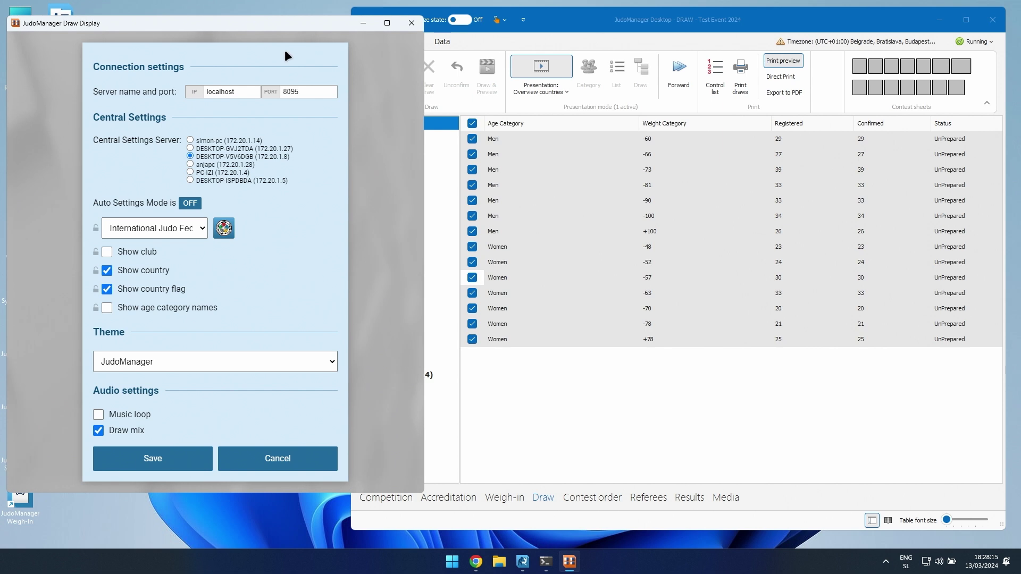
pyautogui.moveTo(274, 24)
pyautogui.mouseDown()
pyautogui.moveTo(494, 43)
pyautogui.moveTo(603, 27)
pyautogui.mouseUp()
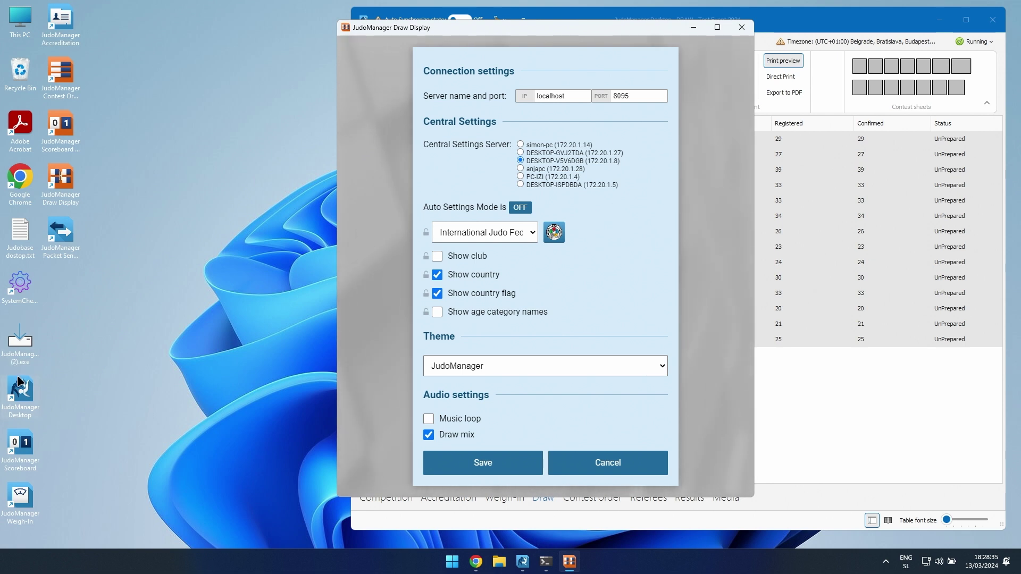
pyautogui.moveTo(572, 24)
pyautogui.mouseDown()
pyautogui.moveTo(377, 82)
pyautogui.moveTo(240, 24)
pyautogui.mouseUp()
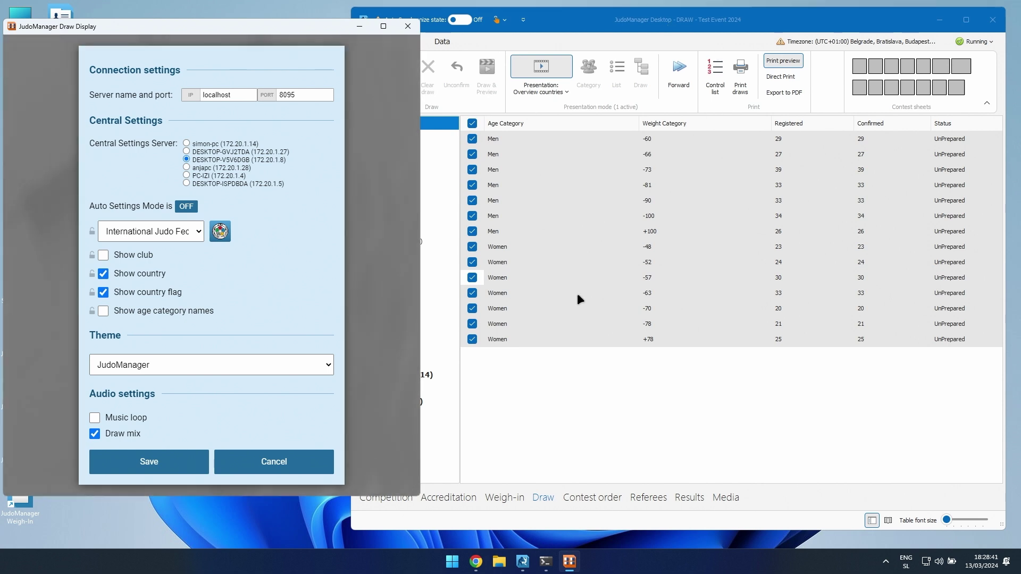
pyautogui.doubleClick(224, 96)
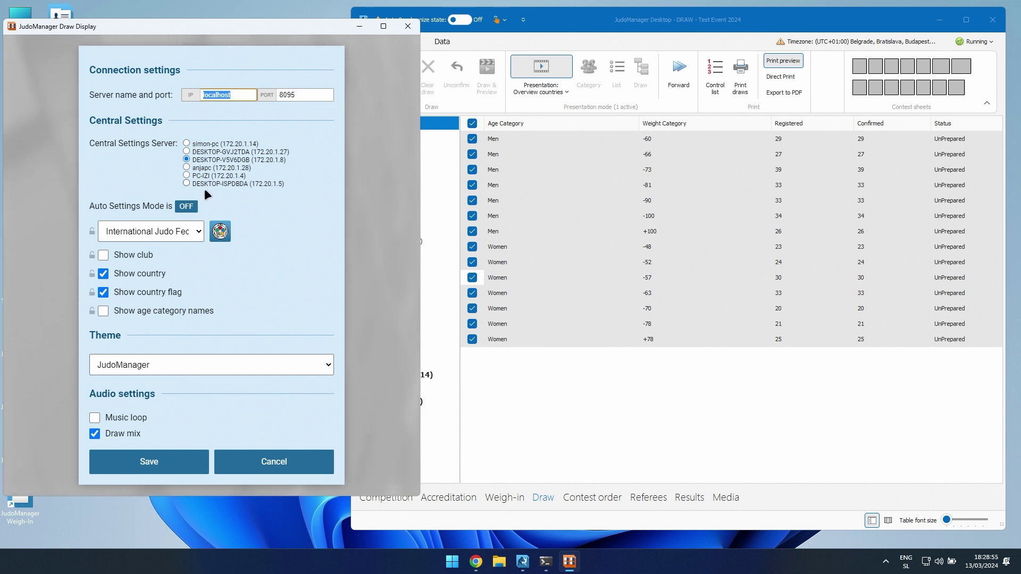
# - Set the display logo to International Judo Federation after briefly trying European Judo Union
pyautogui.click(168, 233)
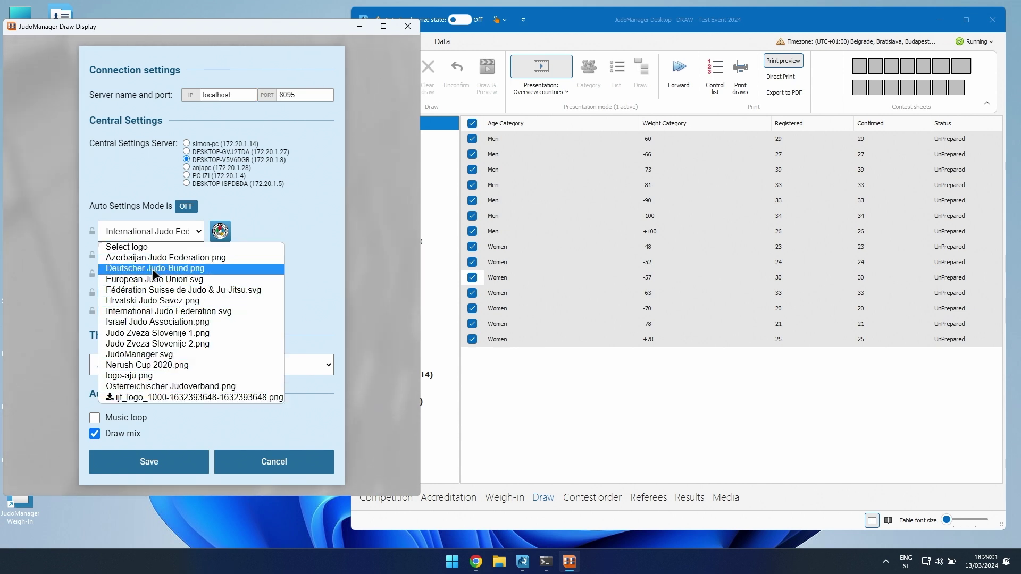
pyautogui.click(183, 280)
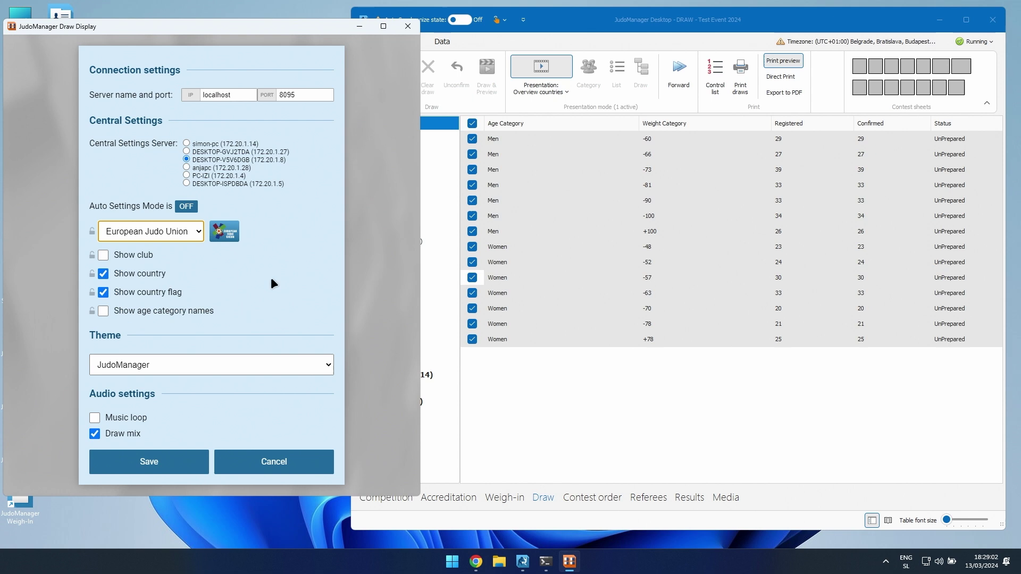
pyautogui.click(199, 231)
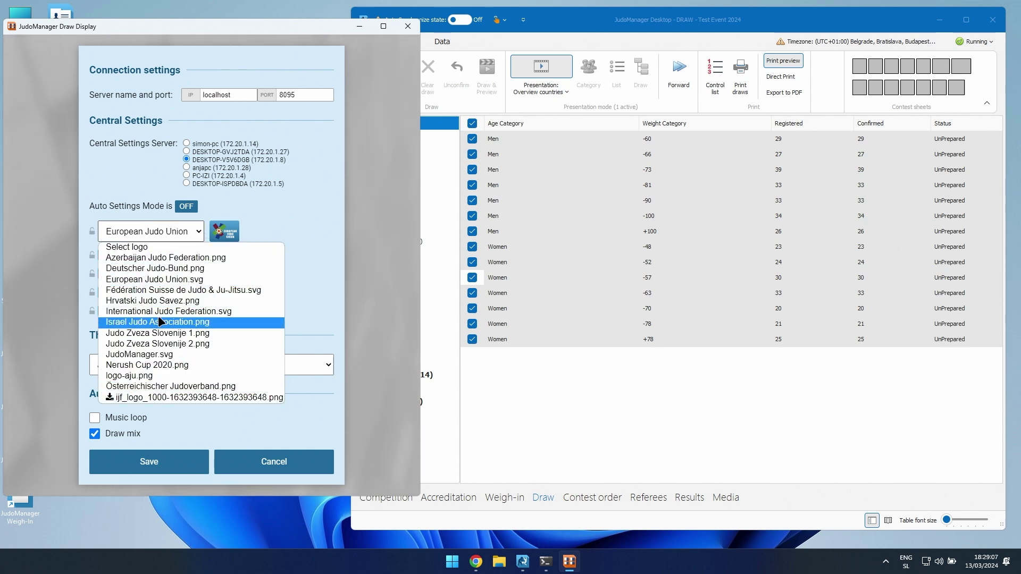
pyautogui.click(181, 312)
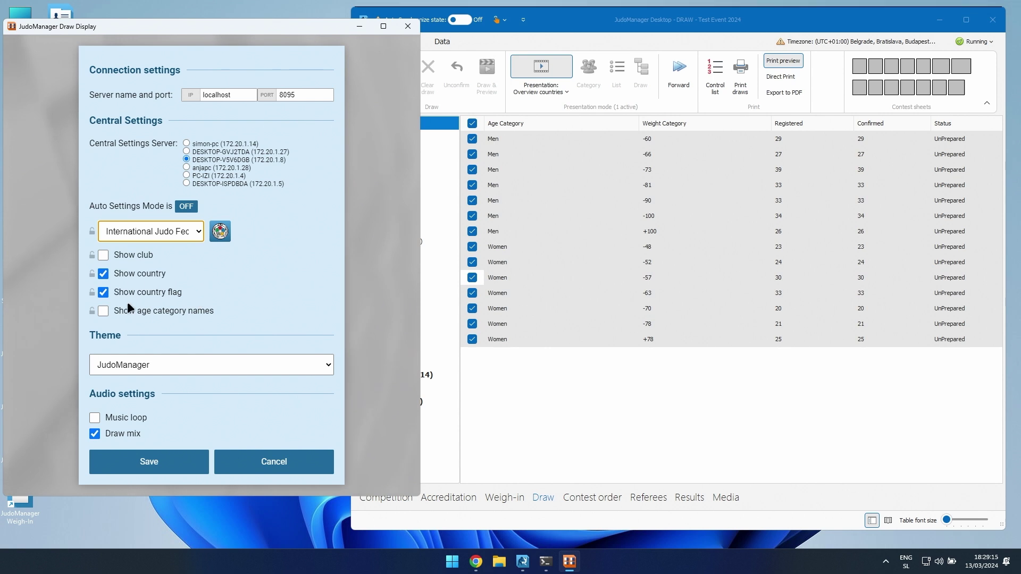
# - Keep the JudoManager theme and leave Music loop unchecked
pyautogui.click(166, 363)
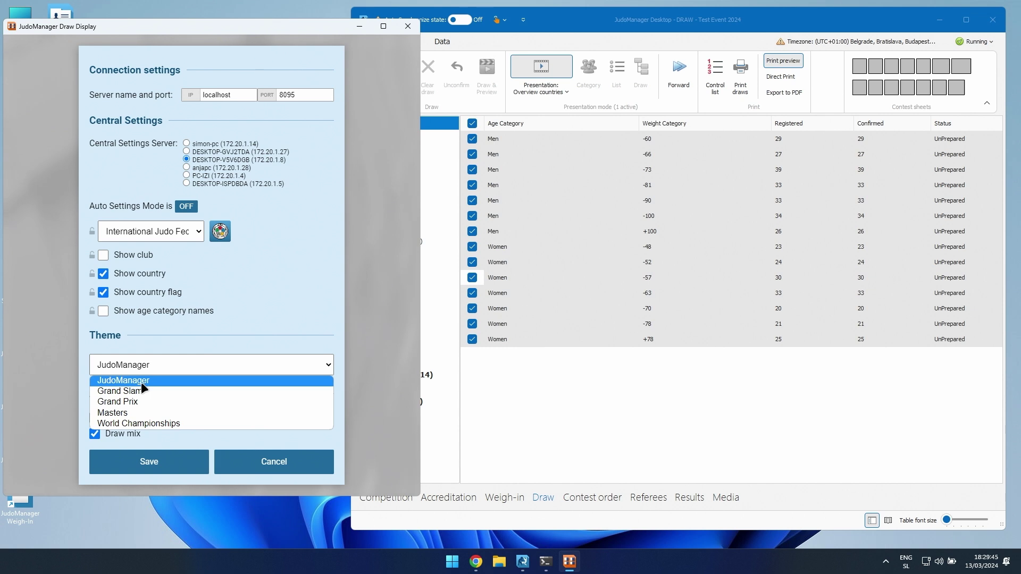
pyautogui.click(129, 422)
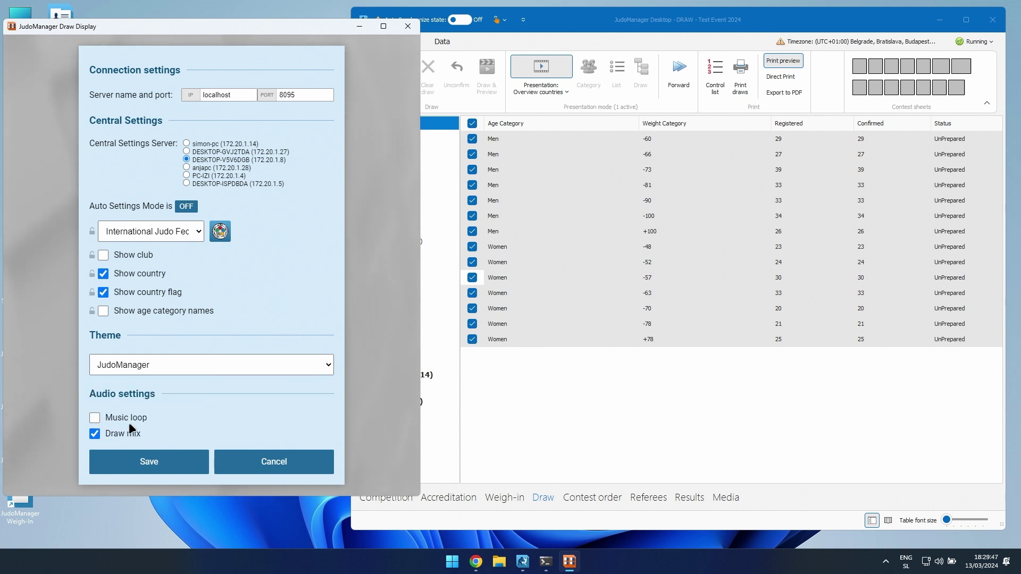
pyautogui.click(94, 420)
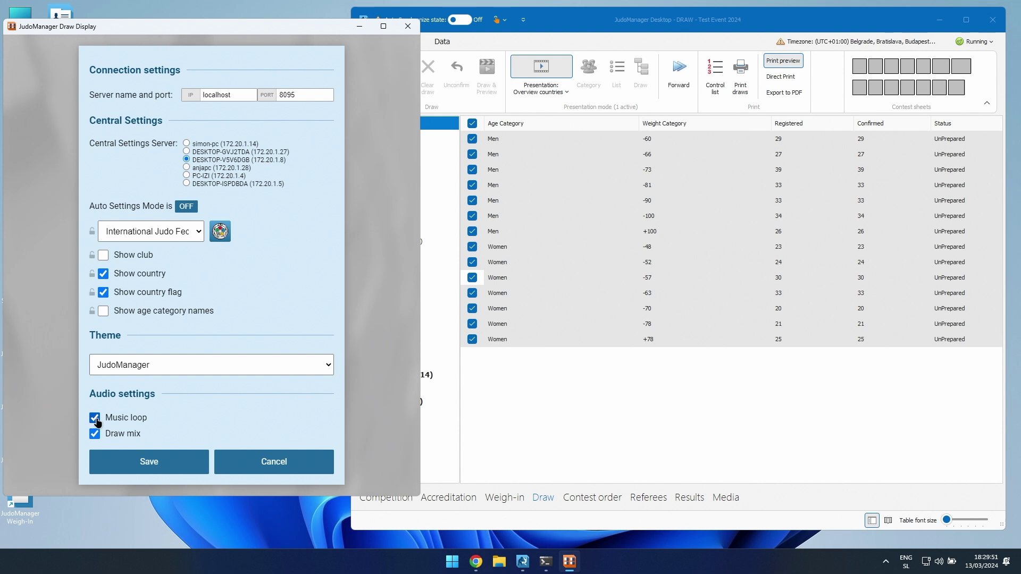
pyautogui.click(96, 419)
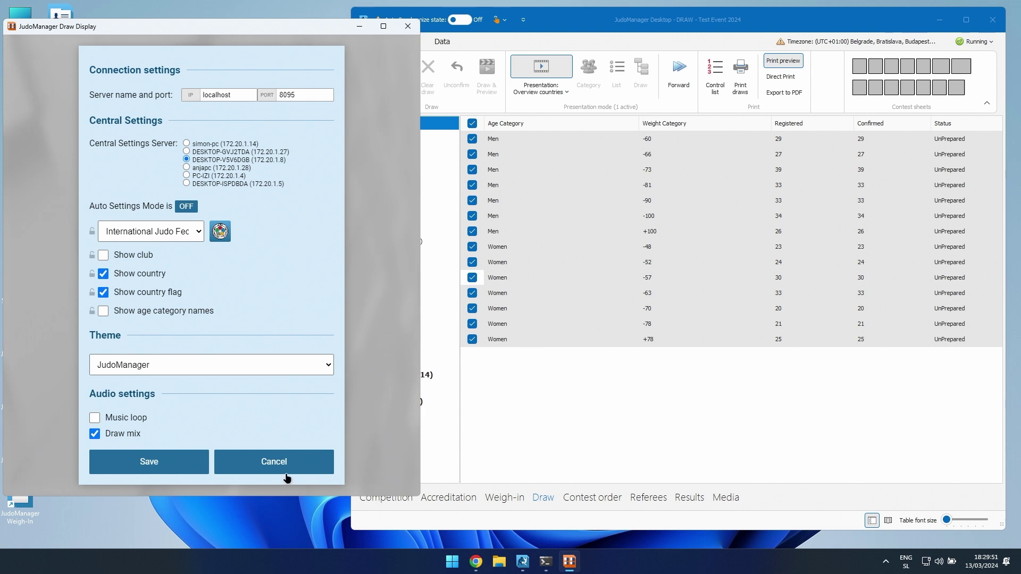
# - Save the display settings, shorten the window, and show Welcome then Overview countries
pyautogui.click(164, 466)
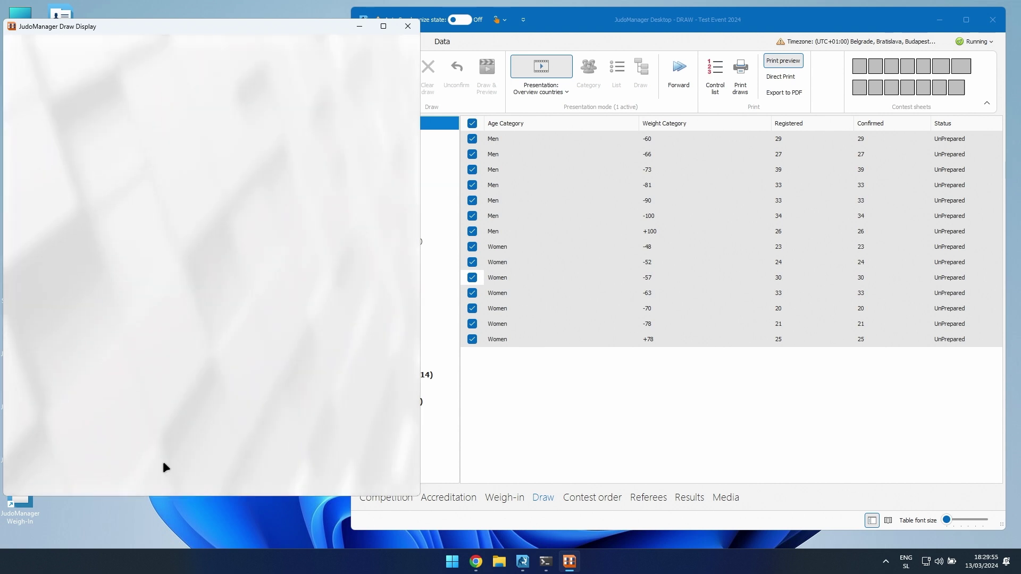
pyautogui.moveTo(278, 20)
pyautogui.mouseDown()
pyautogui.moveTo(301, 46)
pyautogui.moveTo(315, 100)
pyautogui.mouseUp()
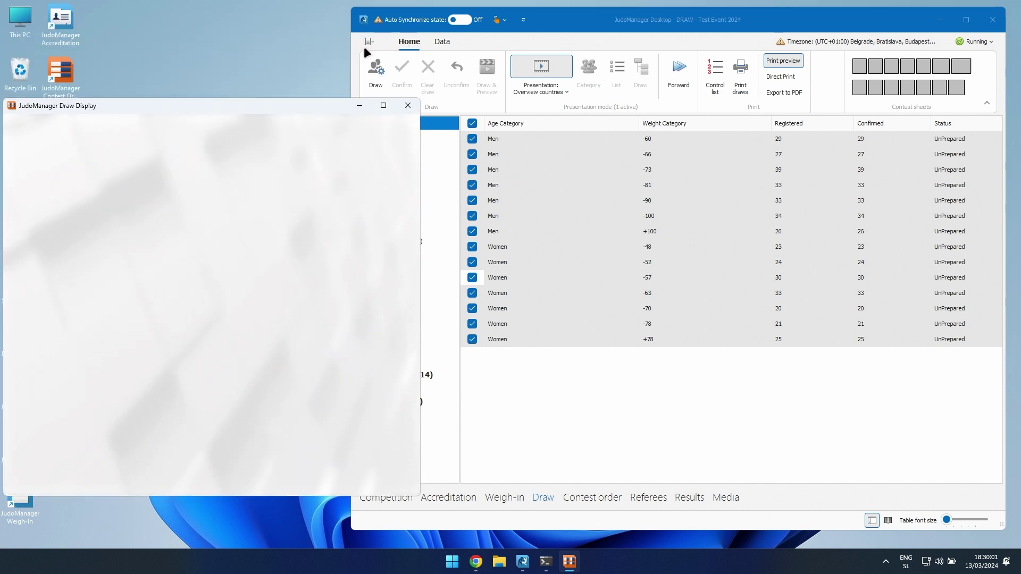
pyautogui.click(551, 104)
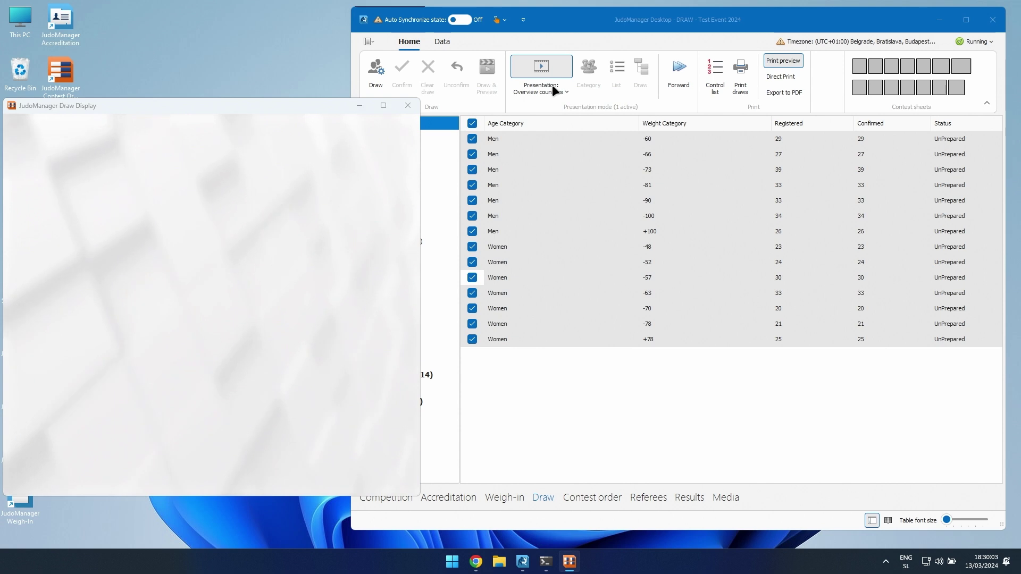
pyautogui.click(554, 91)
pyautogui.click(567, 106)
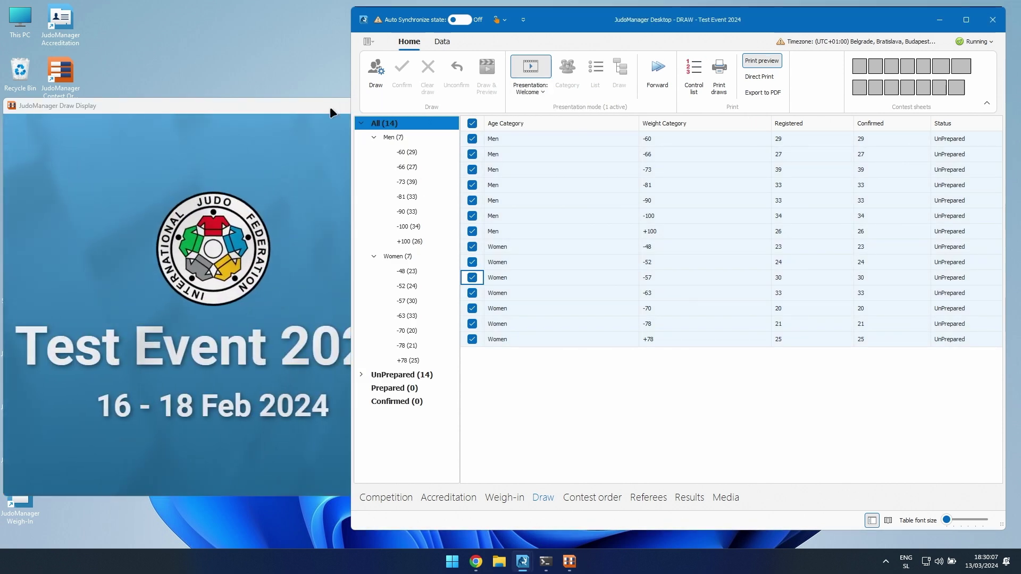
pyautogui.click(535, 68)
pyautogui.click(547, 127)
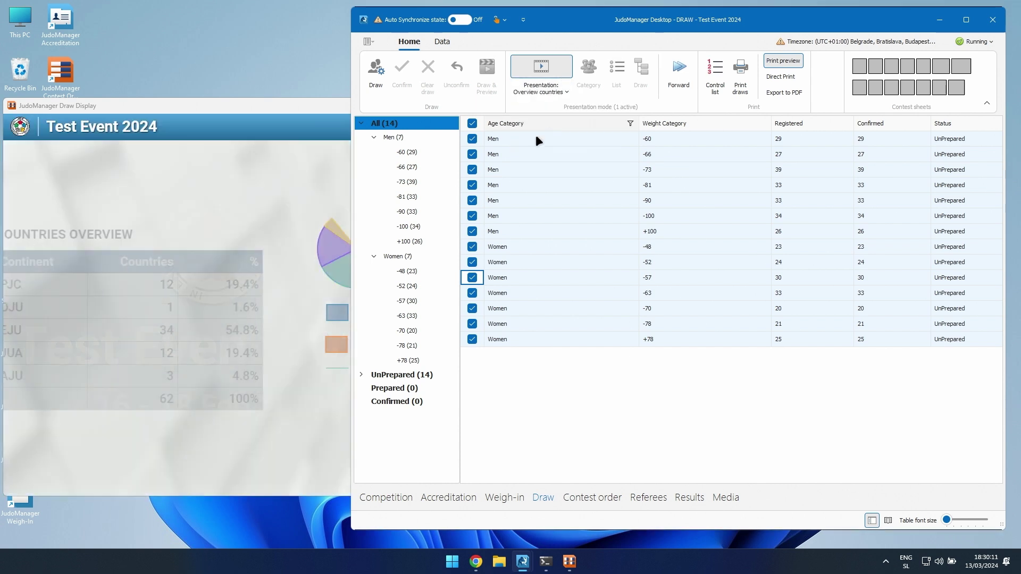
# - Reposition and widen the Draw Display window and show the Overview athletes presentation
pyautogui.click(286, 107)
pyautogui.moveTo(285, 107); pyautogui.dragTo(363, 70)
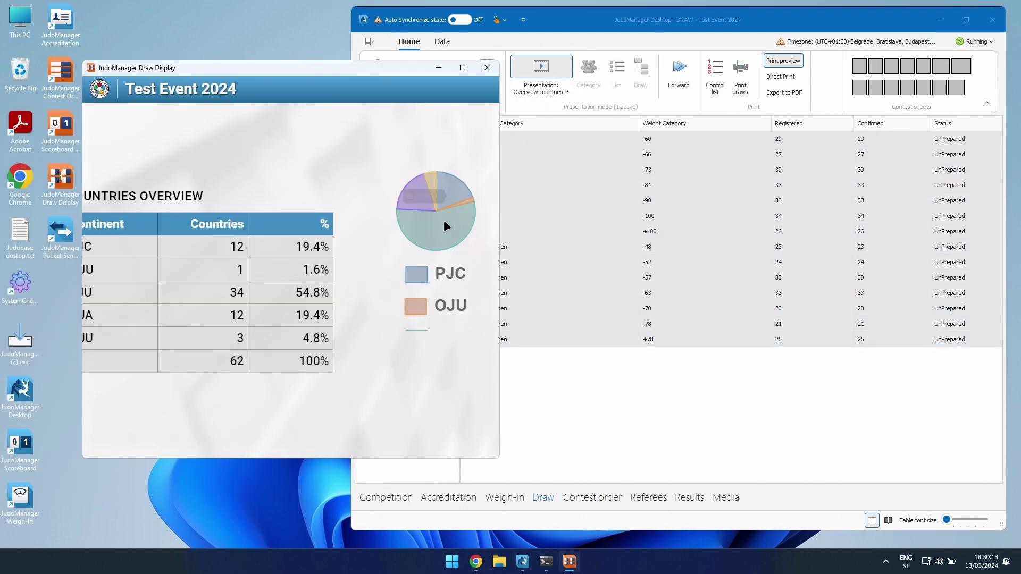
pyautogui.moveTo(499, 194); pyautogui.dragTo(605, 191)
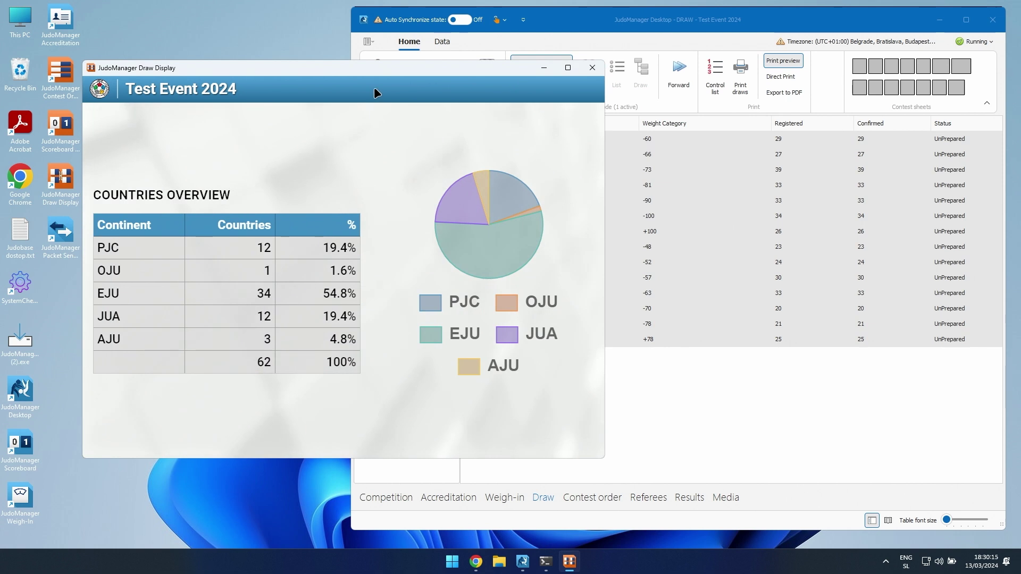
pyautogui.moveTo(376, 73)
pyautogui.mouseDown()
pyautogui.moveTo(336, 135)
pyautogui.moveTo(319, 145)
pyautogui.mouseUp()
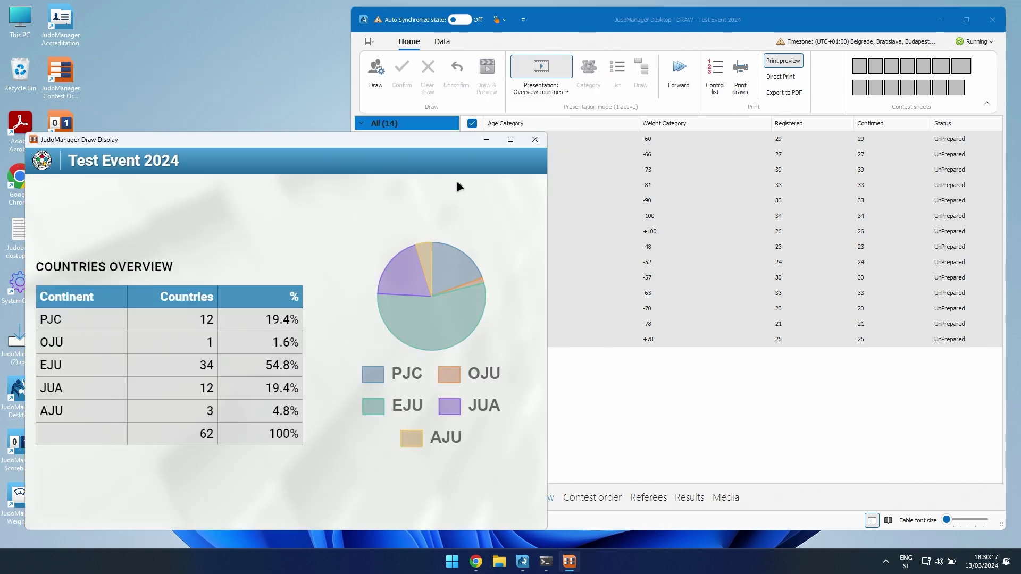
pyautogui.click(540, 89)
pyautogui.click(556, 143)
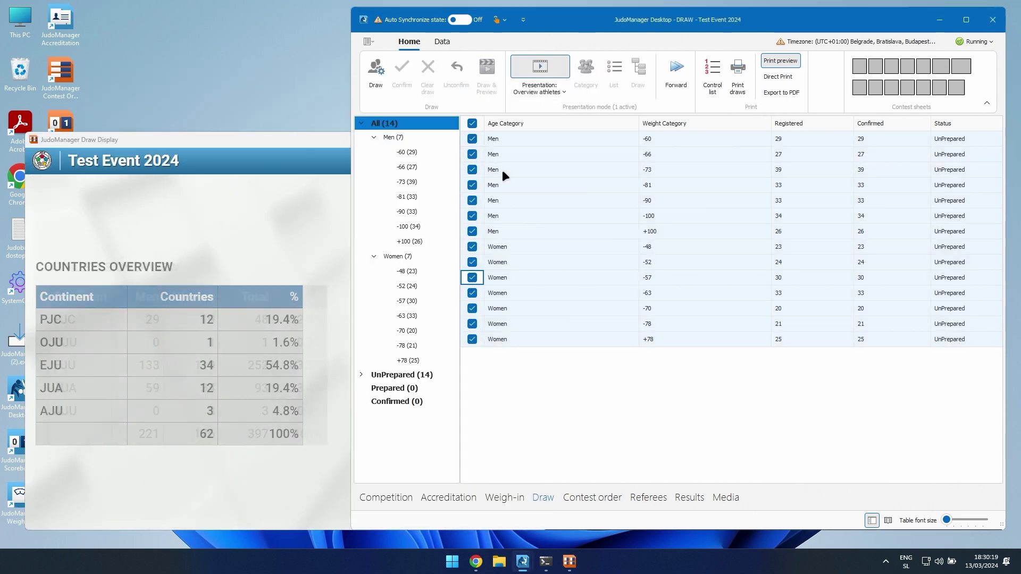
# - Present the Category break down bar and pie charts on the Draw Display
pyautogui.click(292, 145)
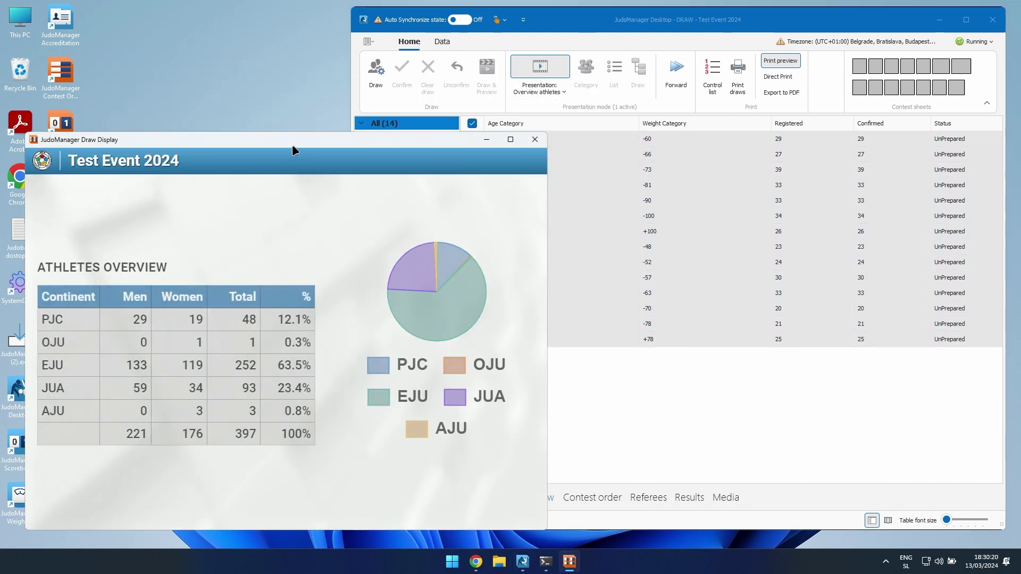
pyautogui.click(554, 87)
pyautogui.click(556, 168)
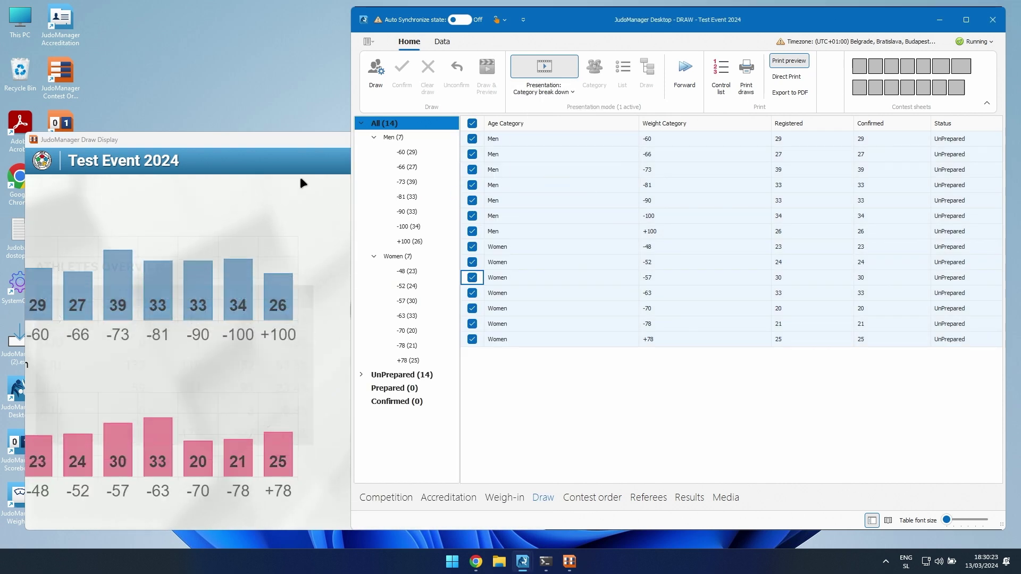
pyautogui.click(288, 141)
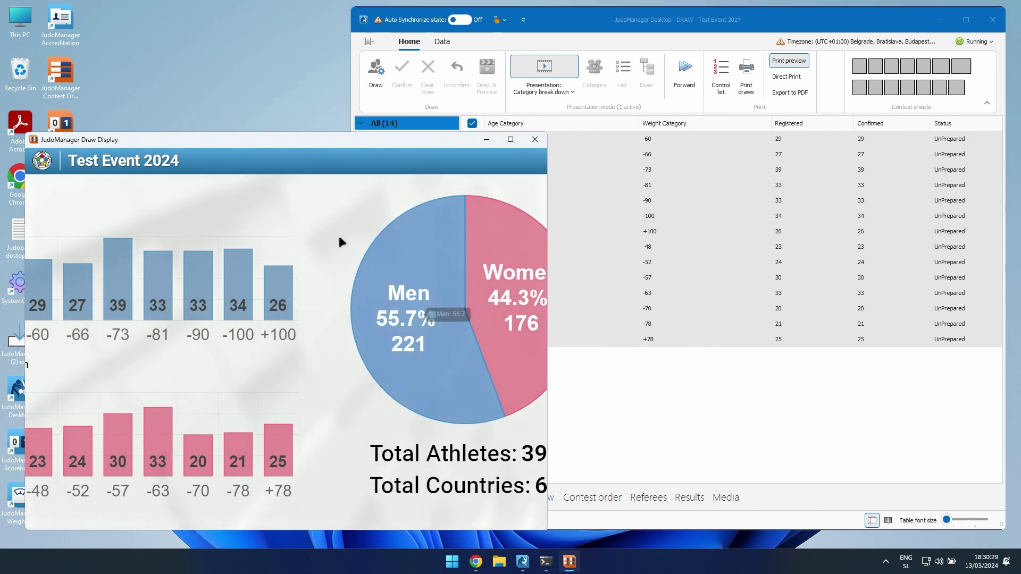
pyautogui.moveTo(372, 328)
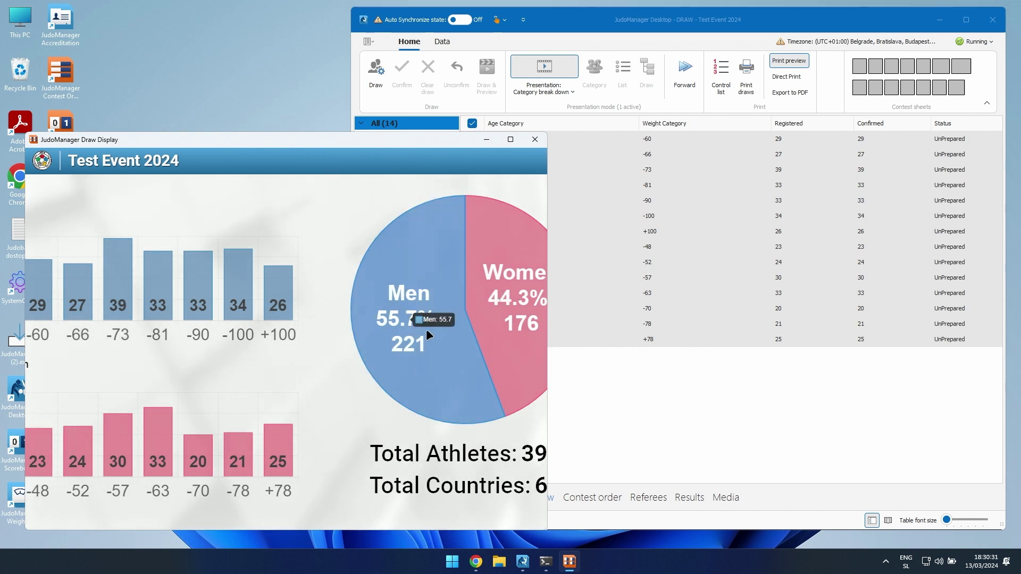
pyautogui.moveTo(496, 274)
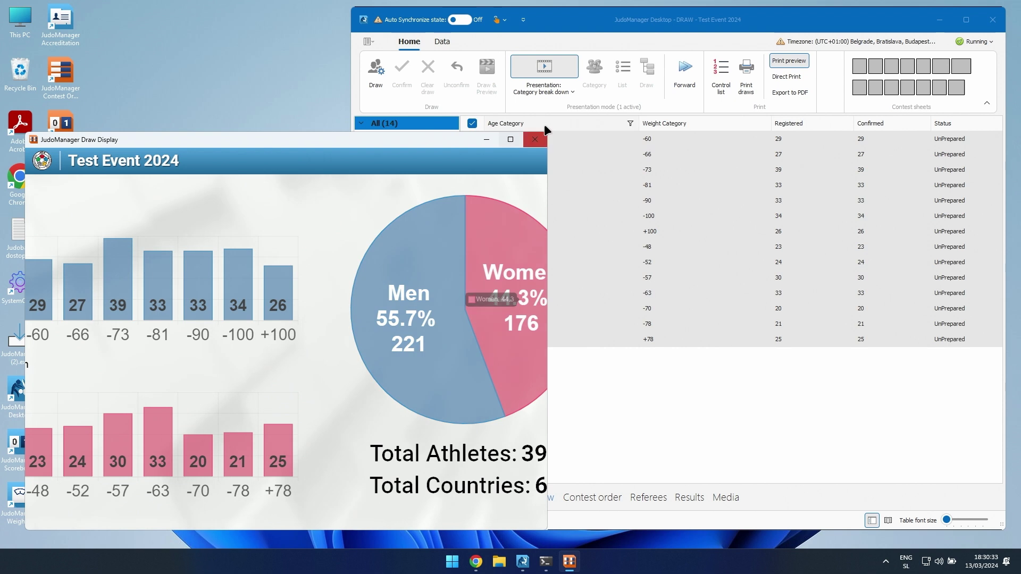
pyautogui.click(627, 16)
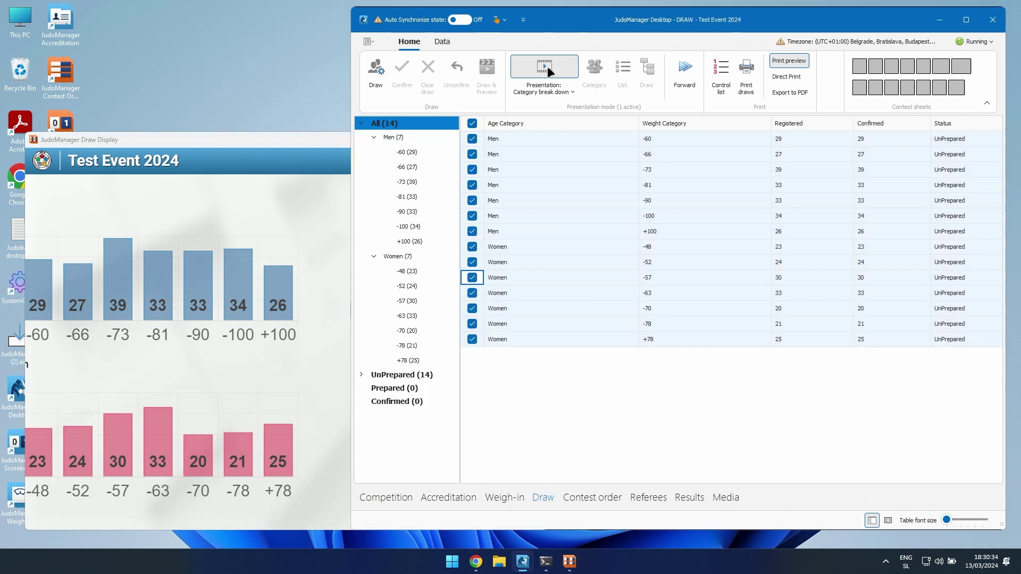
# - List only Women categories and show the -48 kg category name on the display
pyautogui.click(411, 256)
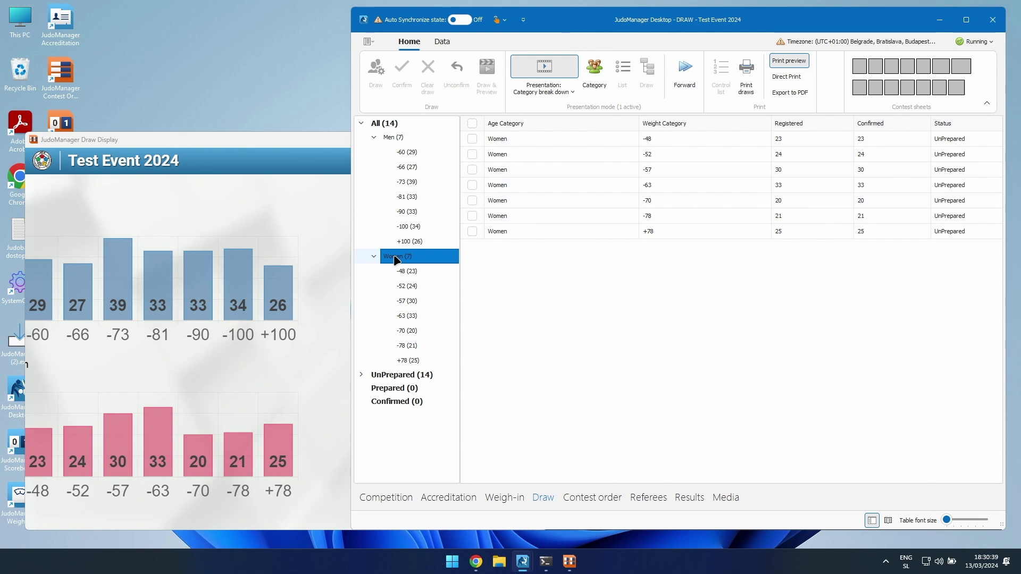
pyautogui.click(687, 71)
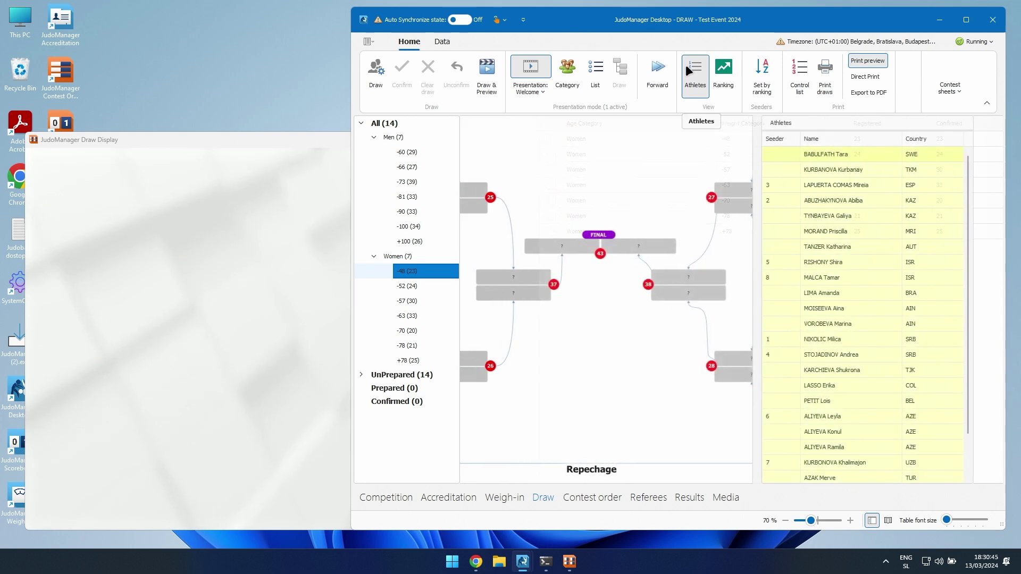
pyautogui.click(659, 74)
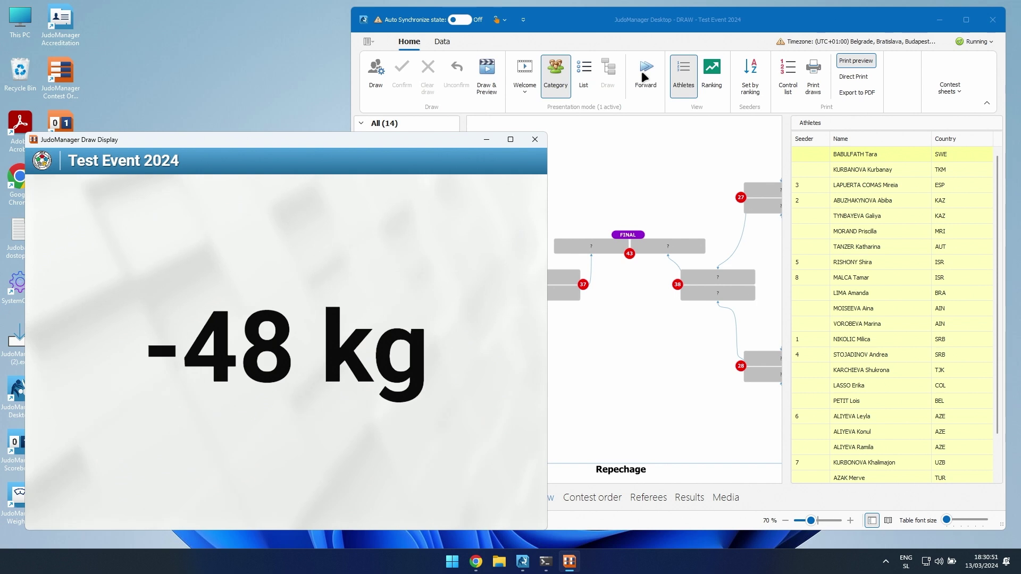
pyautogui.moveTo(352, 73); pyautogui.dragTo(501, 73)
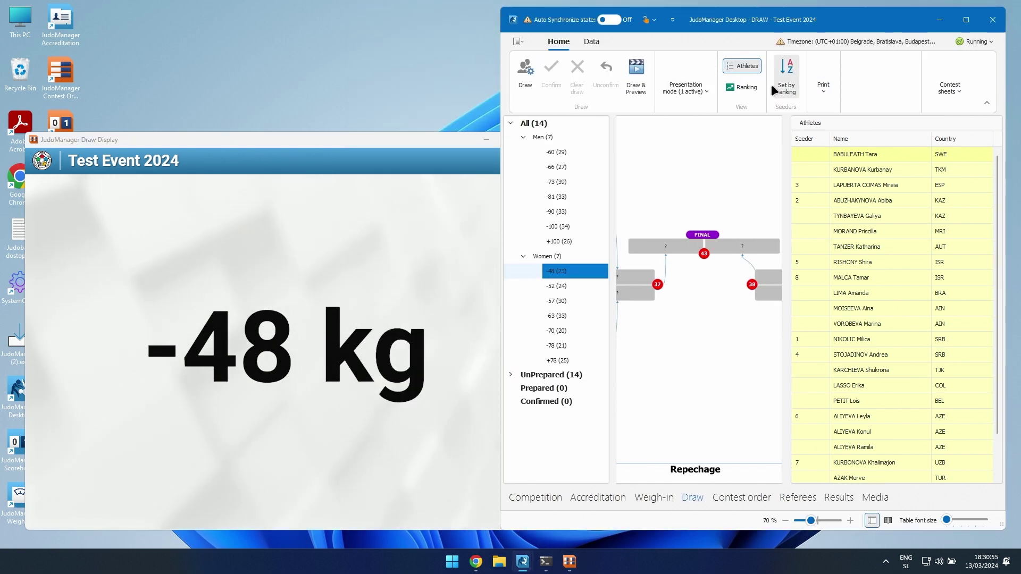
pyautogui.moveTo(500, 104); pyautogui.dragTo(429, 104)
# - Draw and confirm Women -48 kg, then advance the display to -52 kg
pyautogui.click(730, 75)
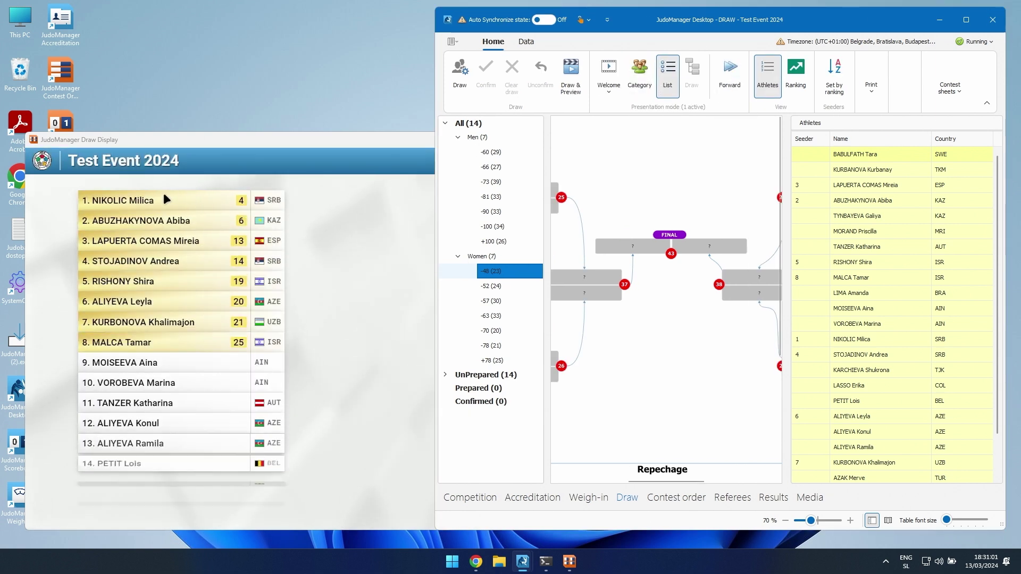
pyautogui.click(728, 79)
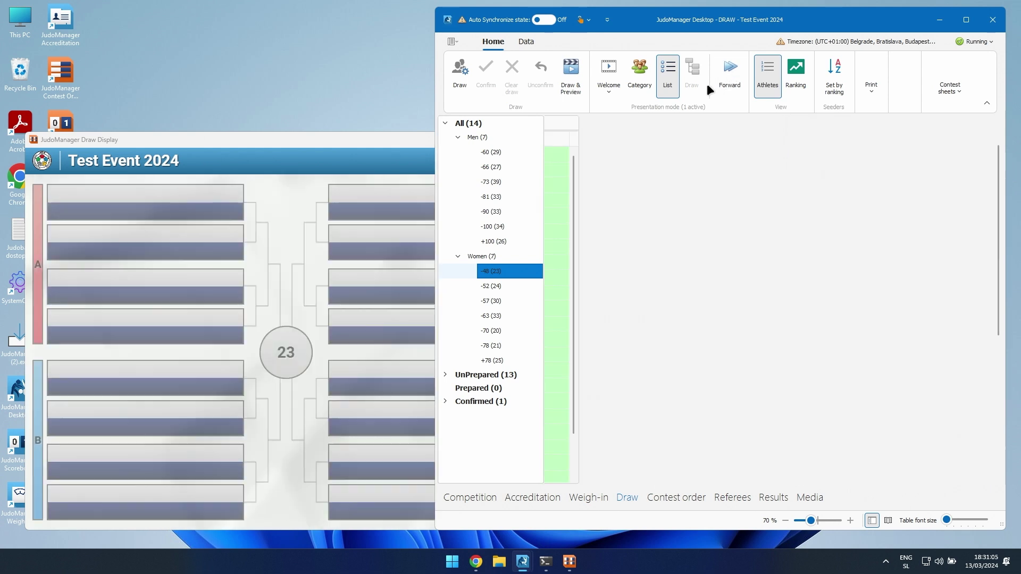
pyautogui.click(689, 80)
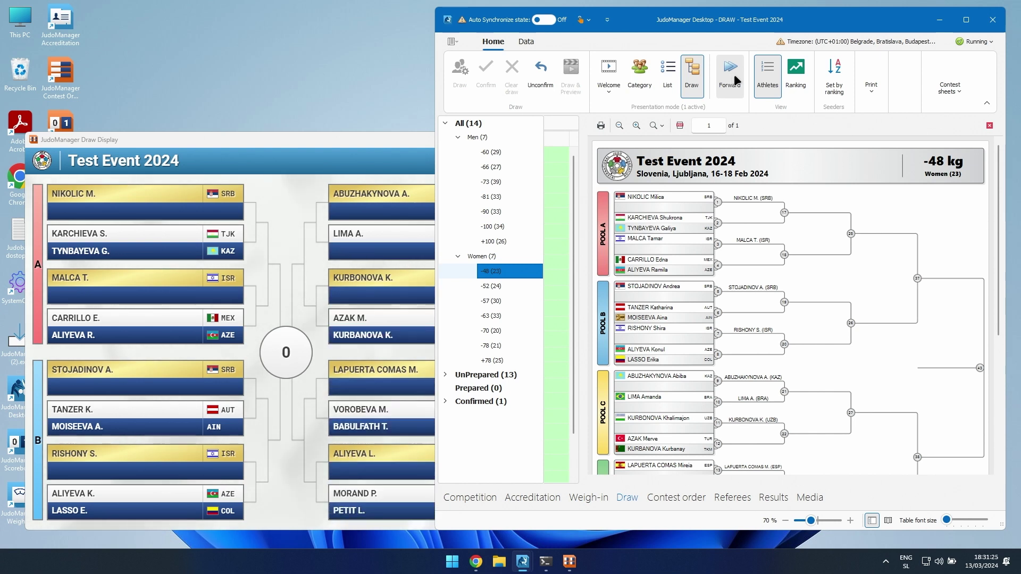
pyautogui.click(734, 74)
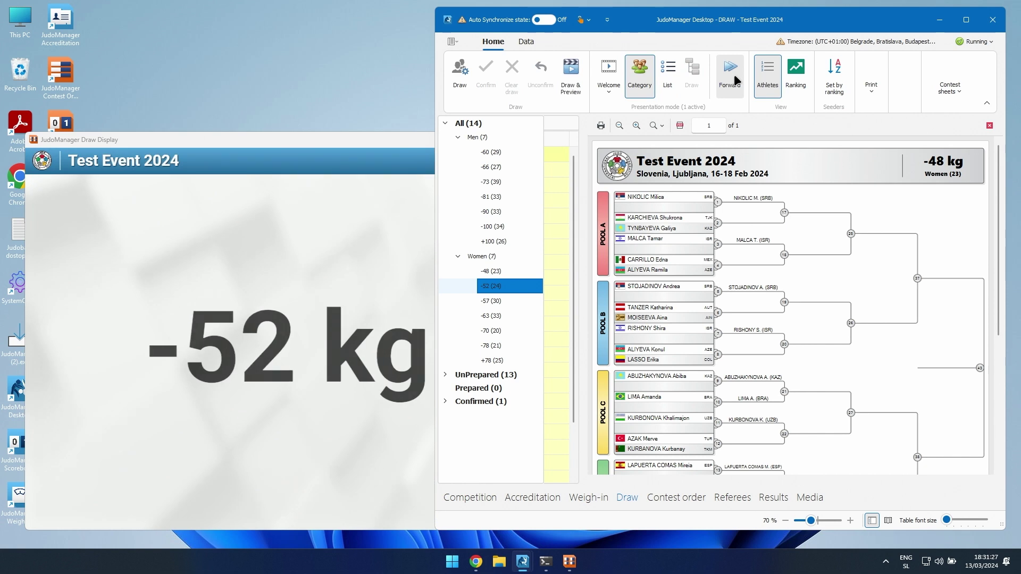
# - Show the -52 kg ranked list, run its draw and present the bracket
pyautogui.click(668, 85)
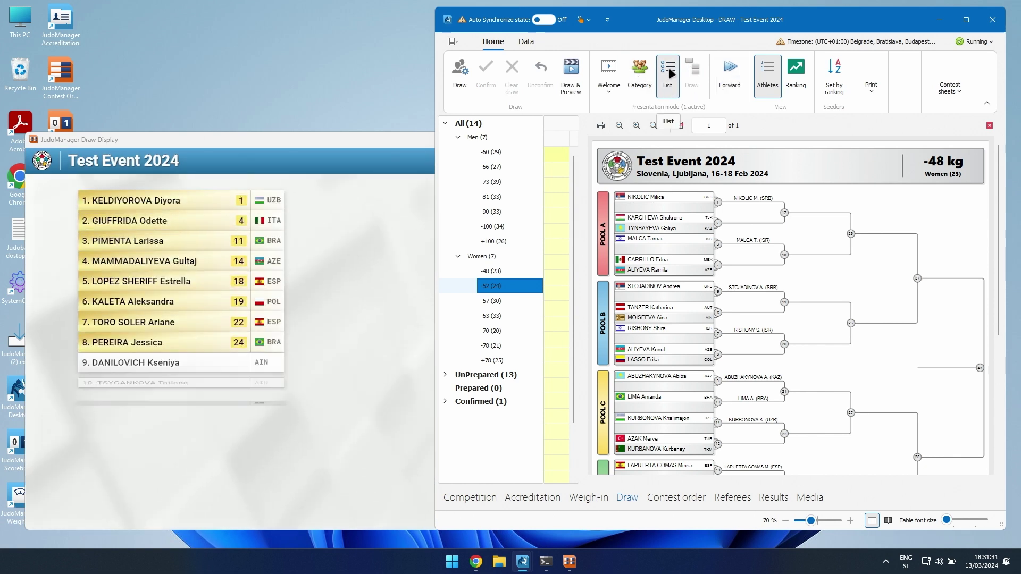
pyautogui.click(723, 85)
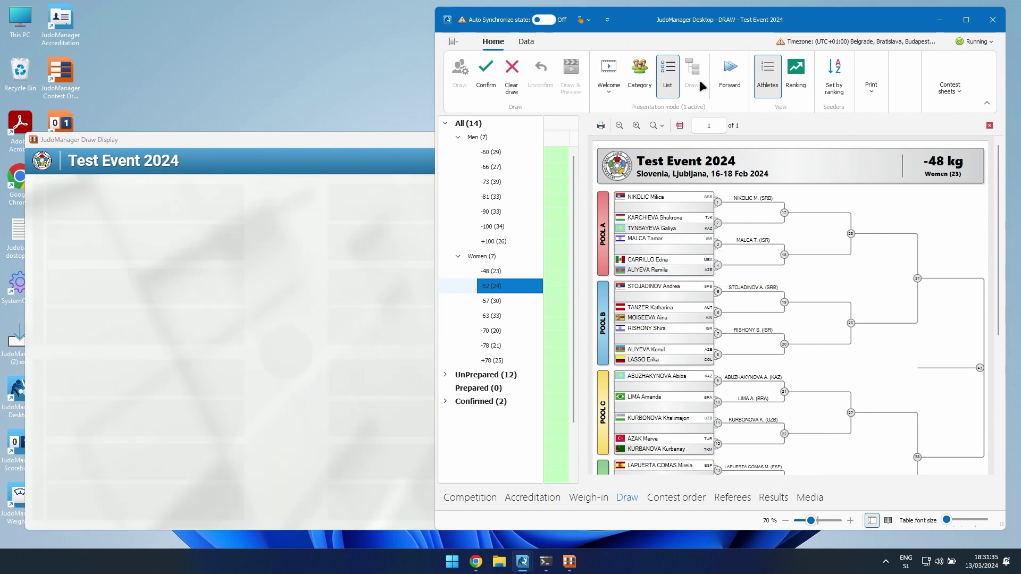
pyautogui.click(700, 79)
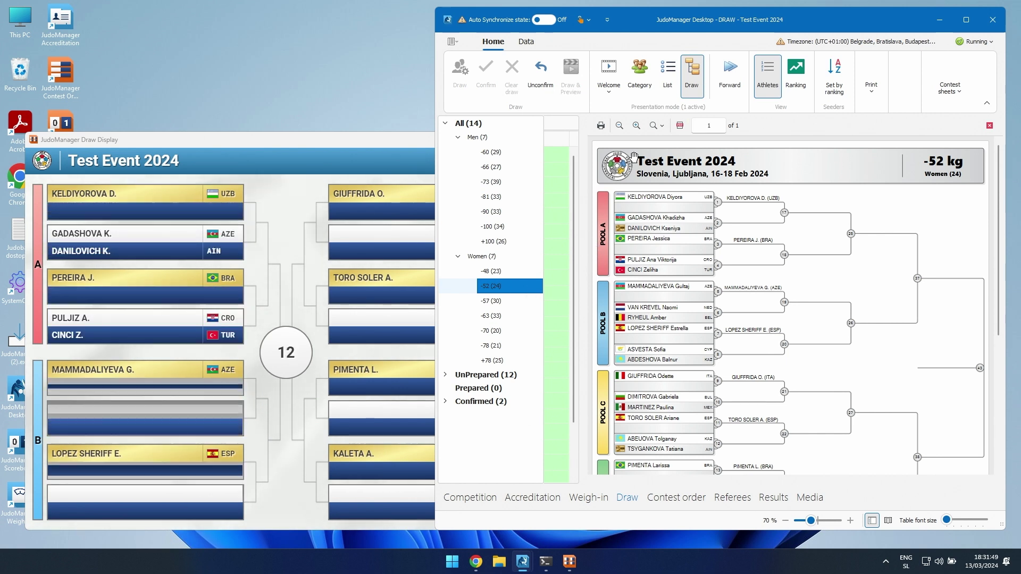
pyautogui.click(726, 82)
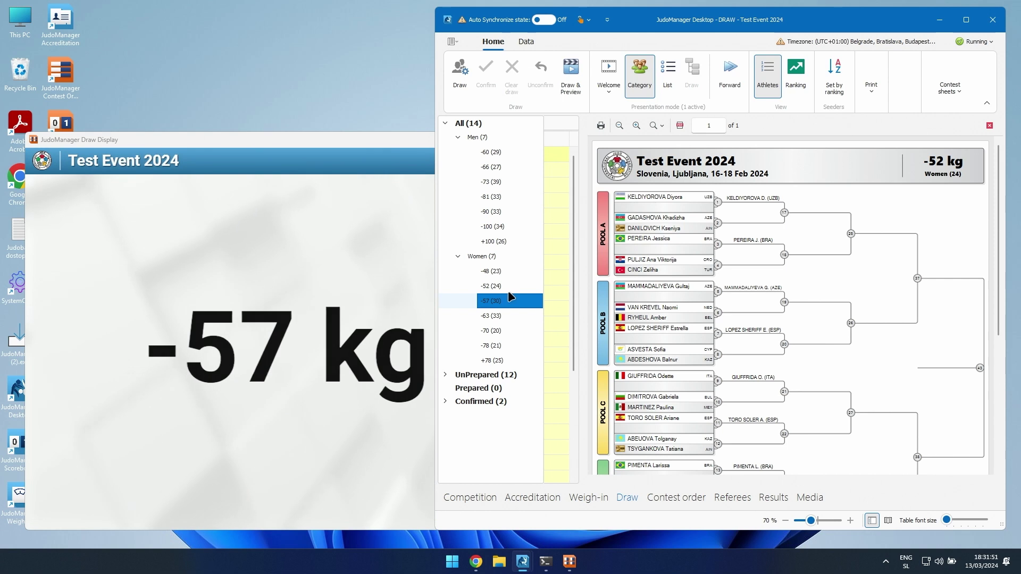
# - Reselect -52 kg and replay its athlete list and bracket on the display
pyautogui.click(490, 288)
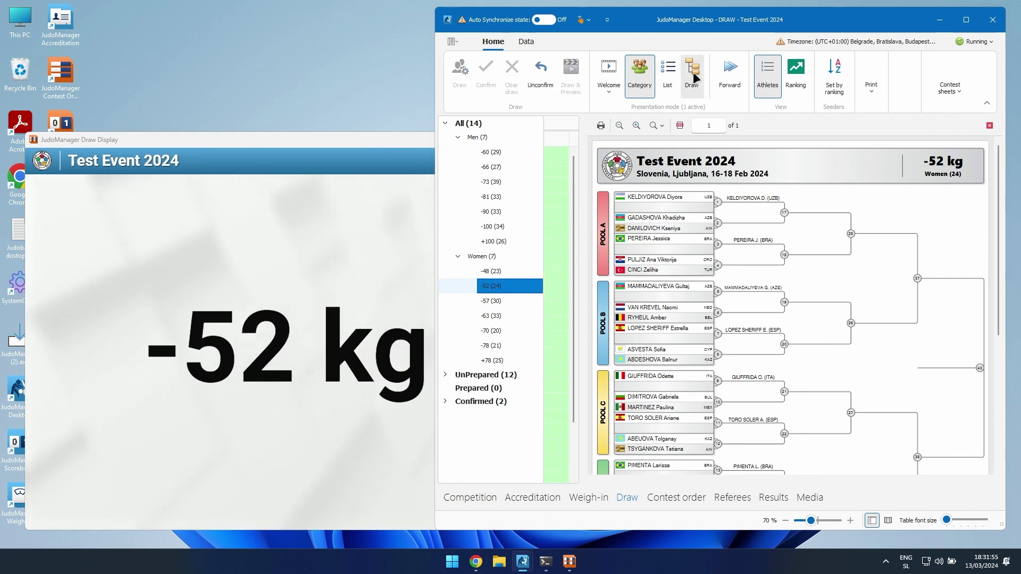
pyautogui.click(731, 77)
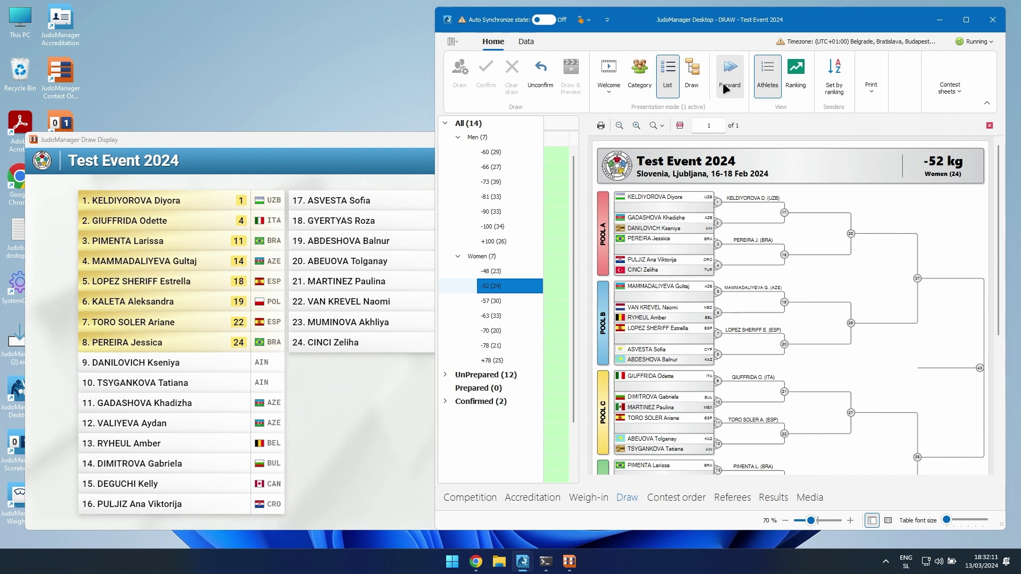
pyautogui.click(691, 73)
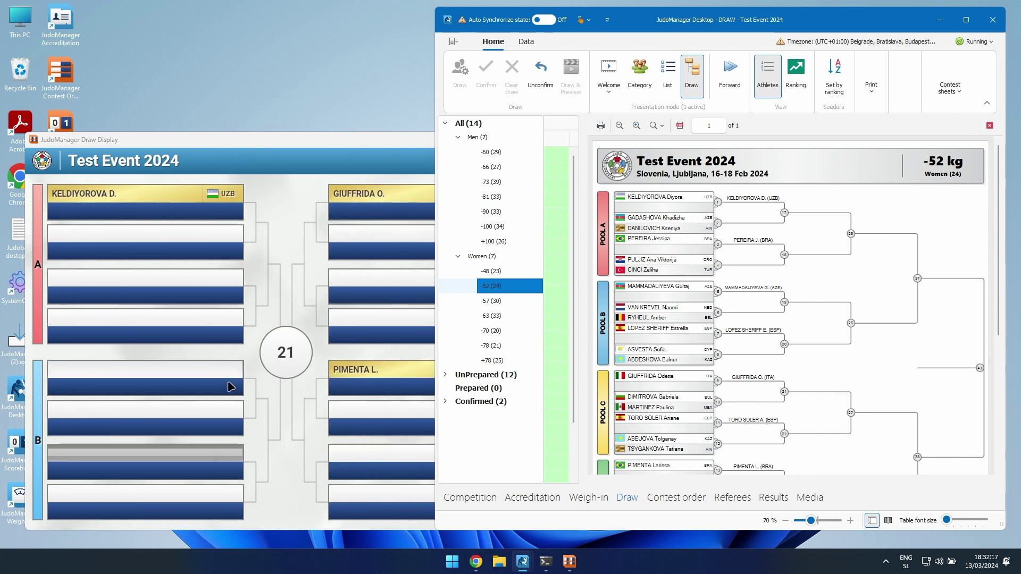
pyautogui.click(730, 79)
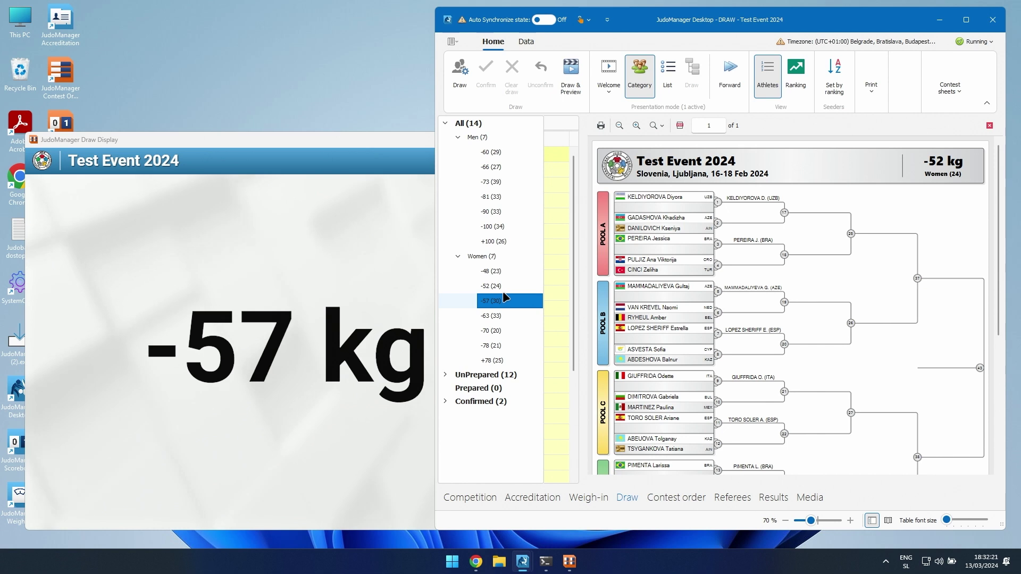
pyautogui.click(520, 287)
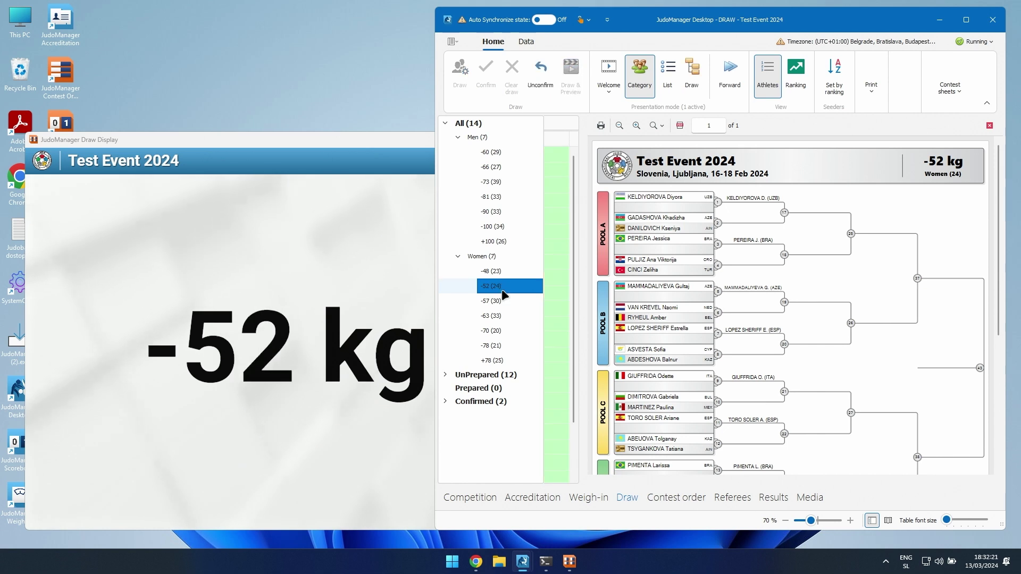
# - Animate the full -52 kg bracket draw in Draw presentation mode
pyautogui.click(693, 71)
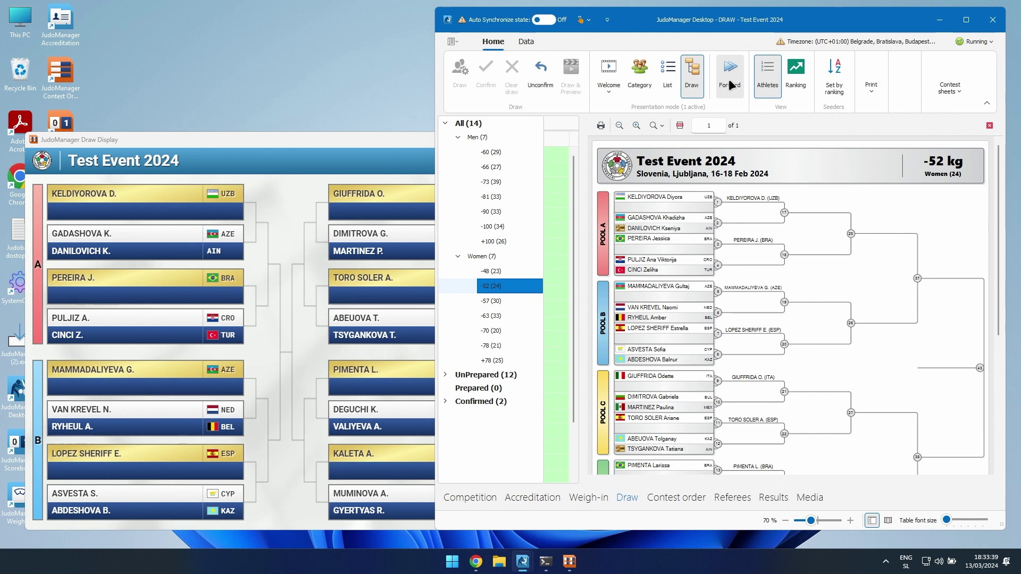
# - Select Women -48 kg and replay its ranked list and bracket draw
pyautogui.click(491, 270)
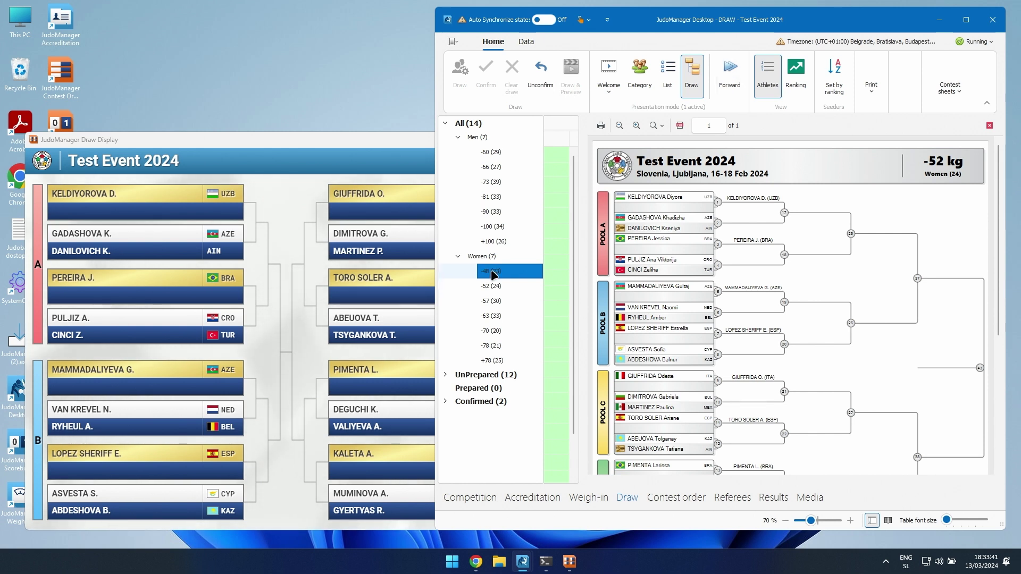
pyautogui.click(667, 74)
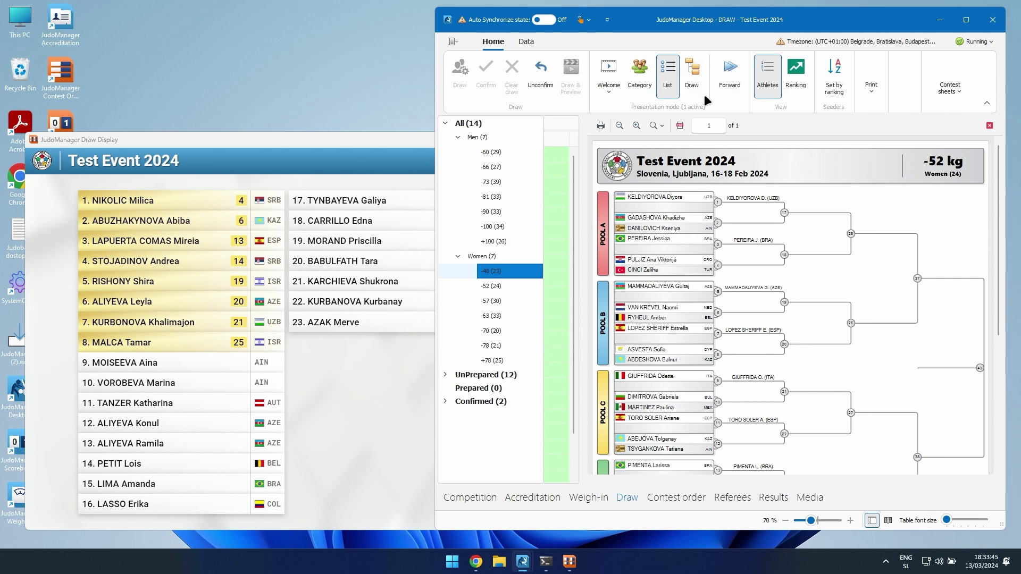
pyautogui.click(691, 77)
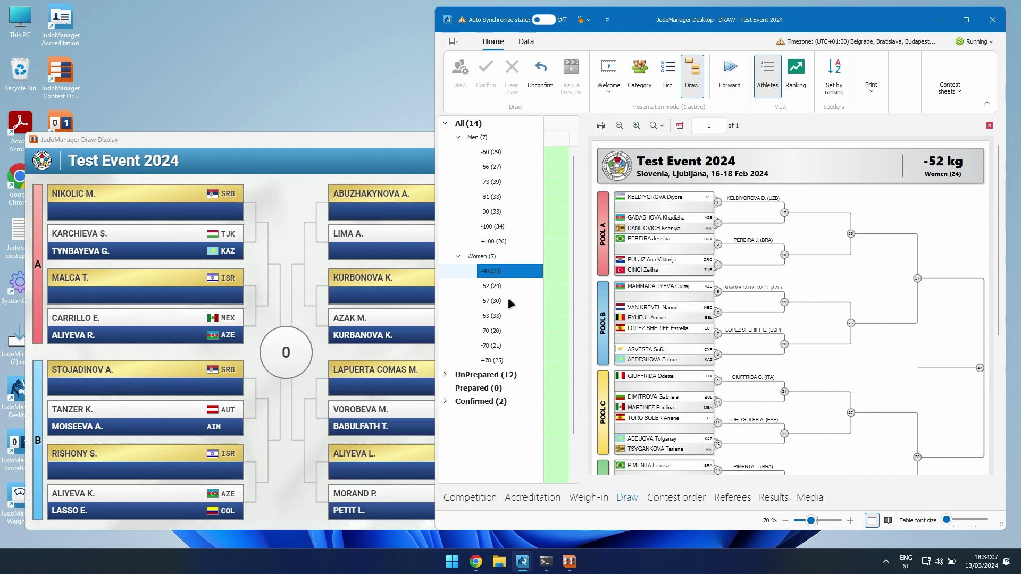
# - Advance to the -52 kg title card, show its list and start the bracket animation
pyautogui.click(734, 77)
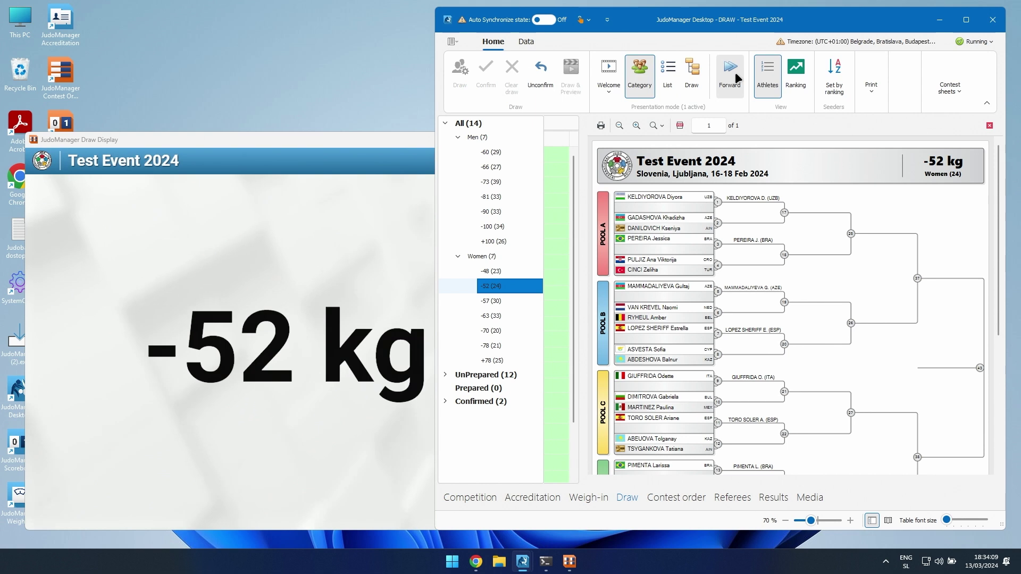
pyautogui.click(737, 79)
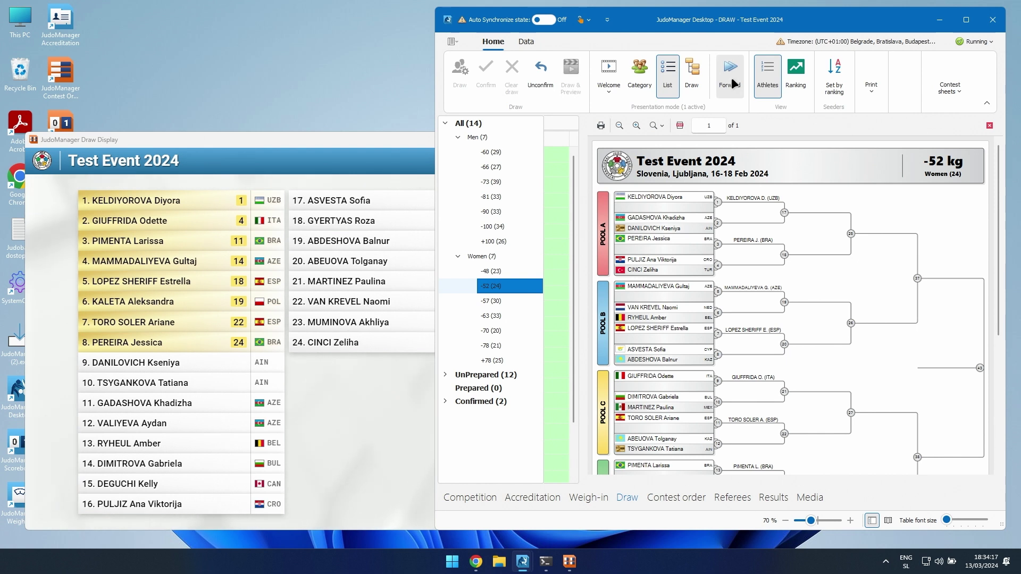
pyautogui.click(732, 79)
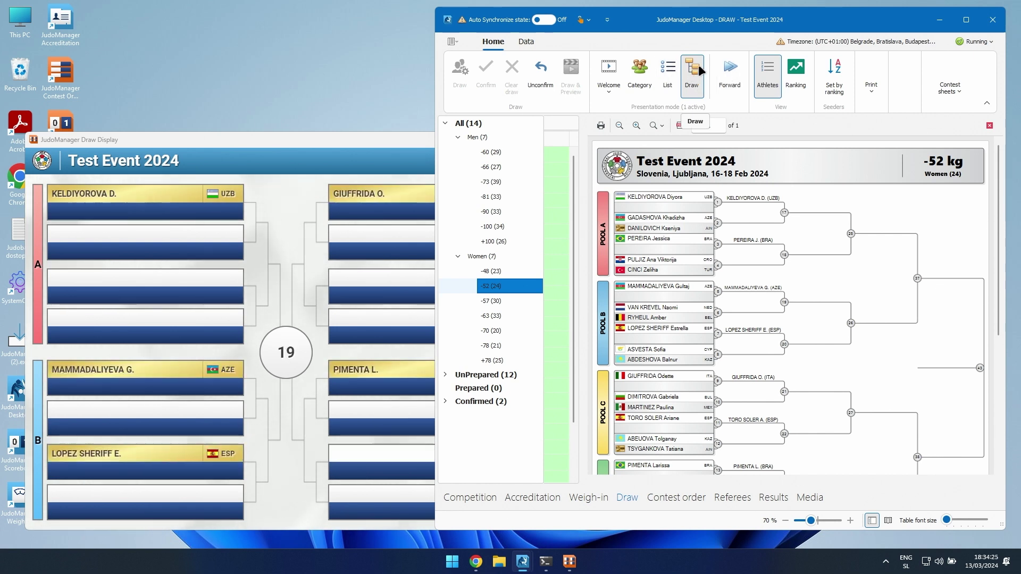
# - Show the -57 kg list, draw and confirm it, and move to -63 kg
pyautogui.click(732, 74)
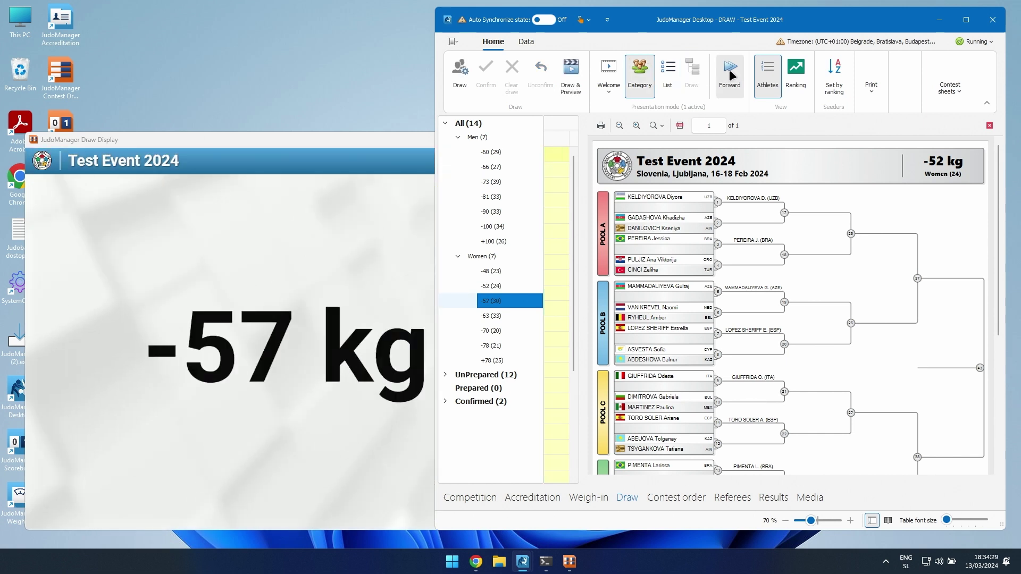
pyautogui.click(732, 74)
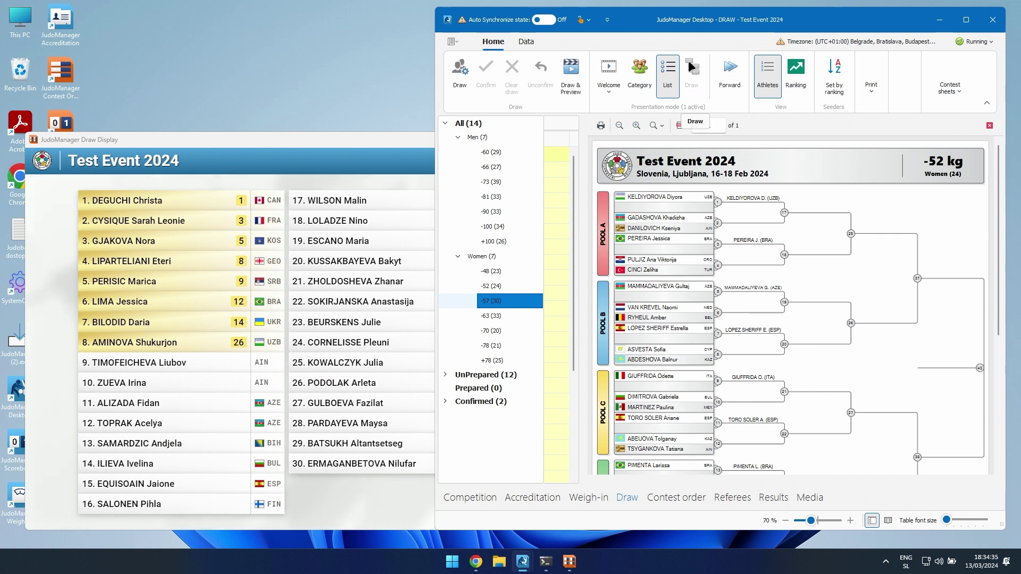
pyautogui.click(728, 77)
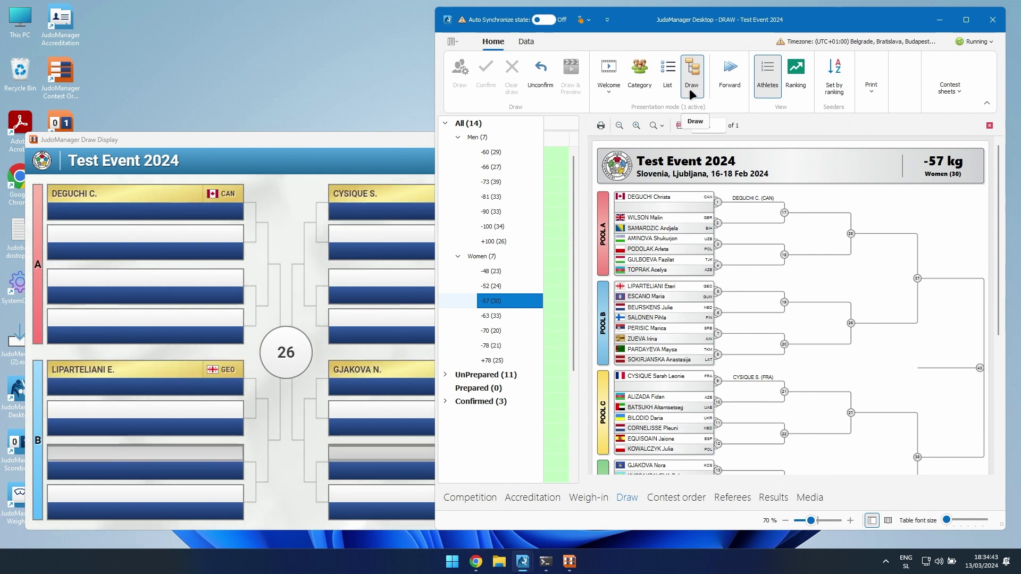
pyautogui.click(735, 77)
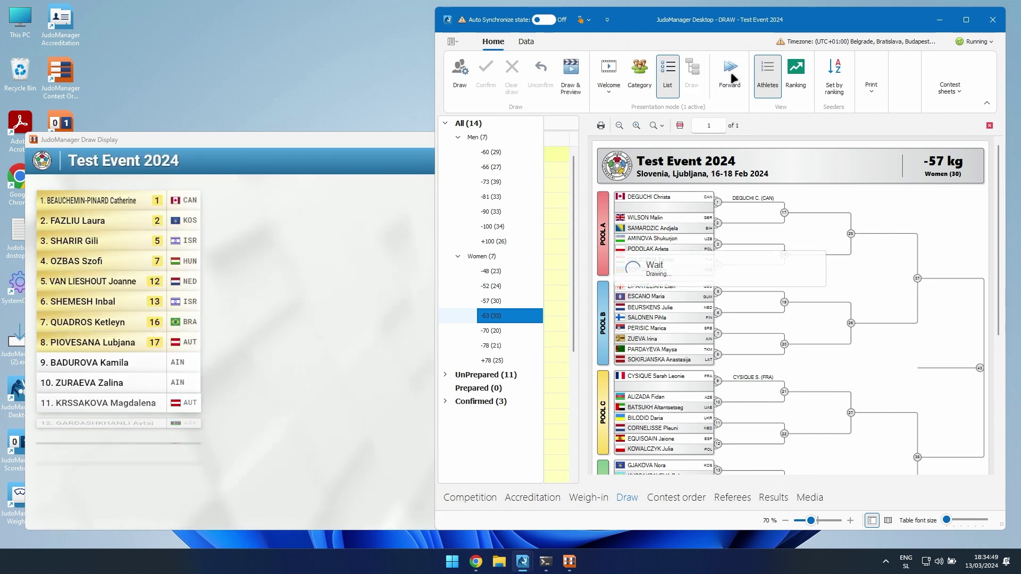
# - Draw -63, -70 and -78 kg in turn and show the +78 kg athlete list
pyautogui.click(733, 78)
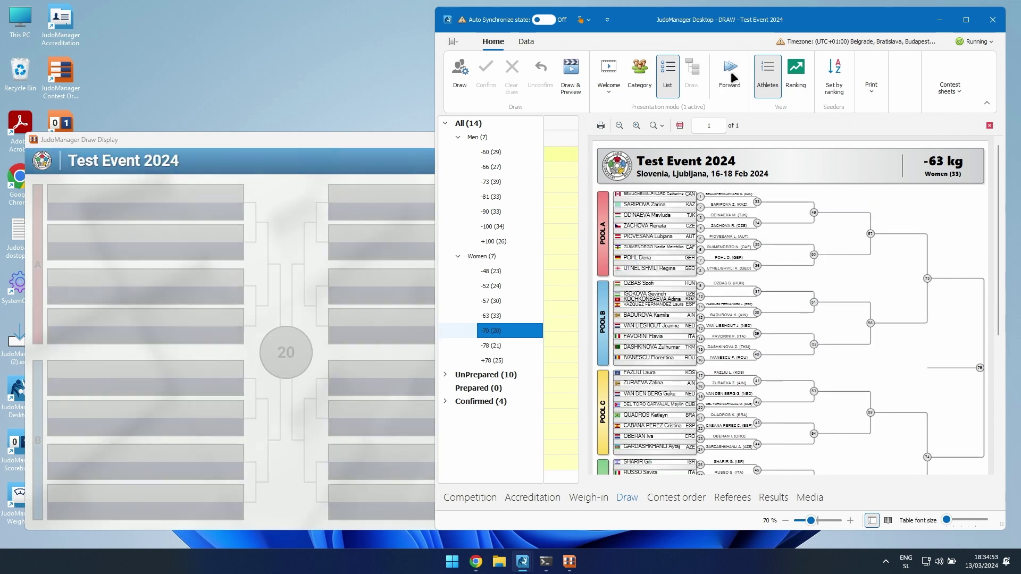
pyautogui.click(733, 77)
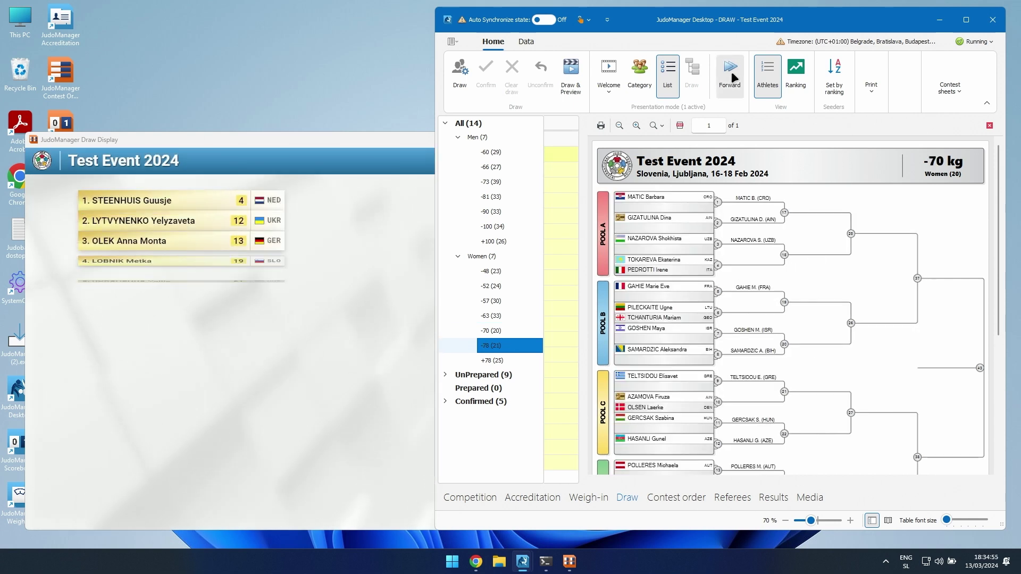
pyautogui.click(734, 78)
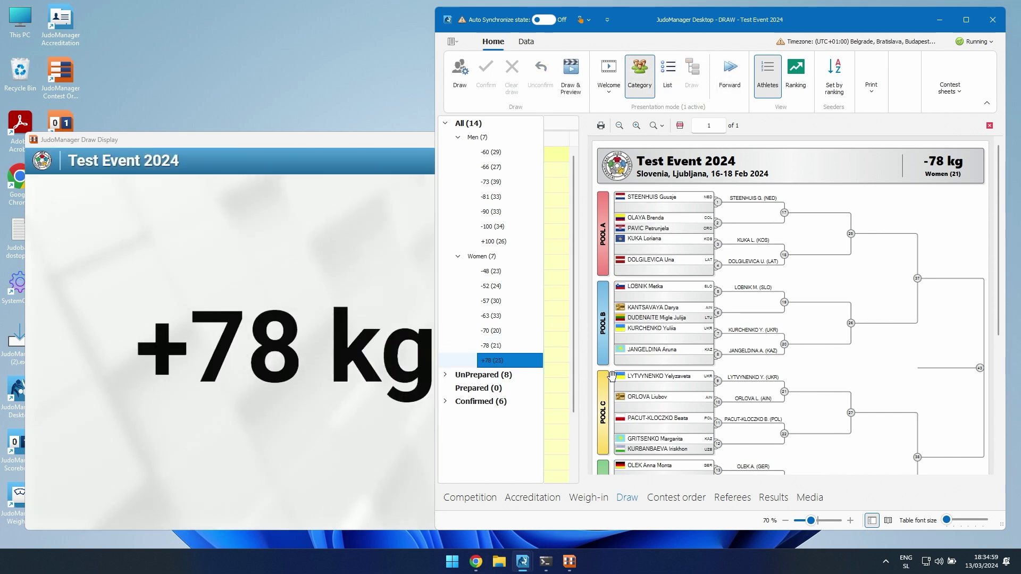
pyautogui.click(739, 79)
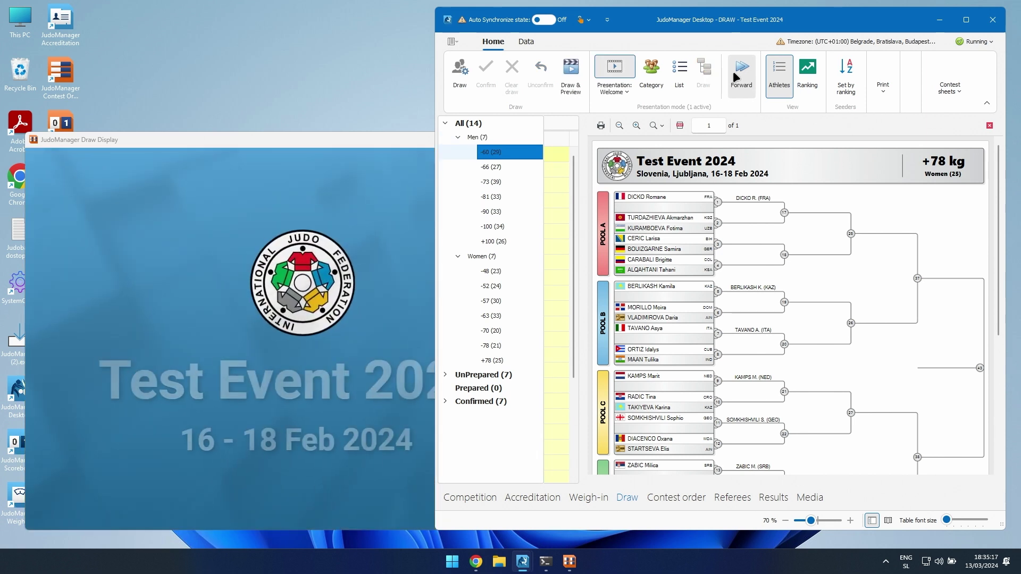
# - Show the men's -60 kg title card and ranked athlete list, then close the draw sheet preview
pyautogui.click(737, 78)
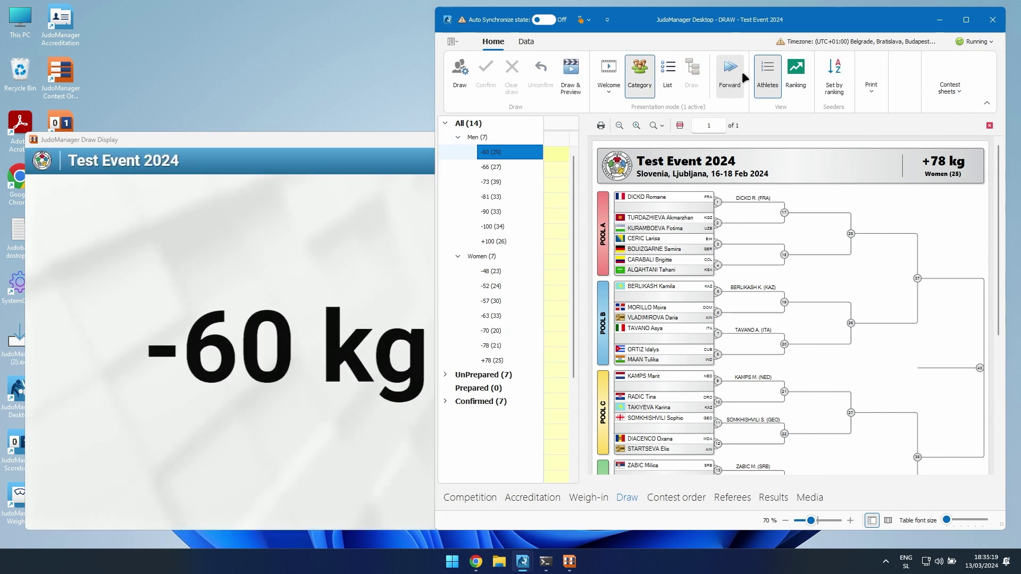
pyautogui.click(735, 79)
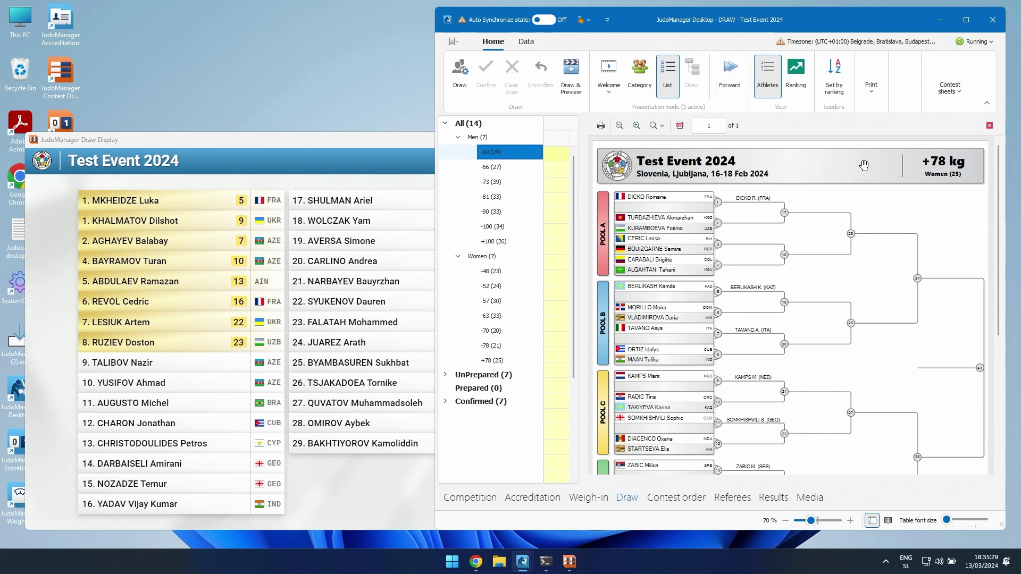
pyautogui.click(990, 126)
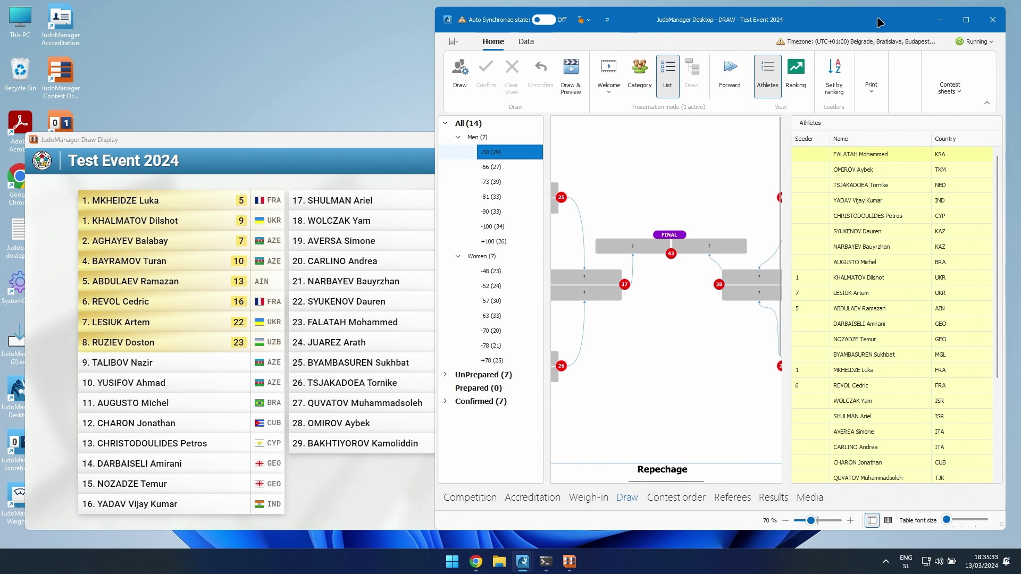
# - Bring the Draw Display forward, then maximize JudoManager Desktop to show the undrawn Men -60 bracket
pyautogui.moveTo(969, 24)
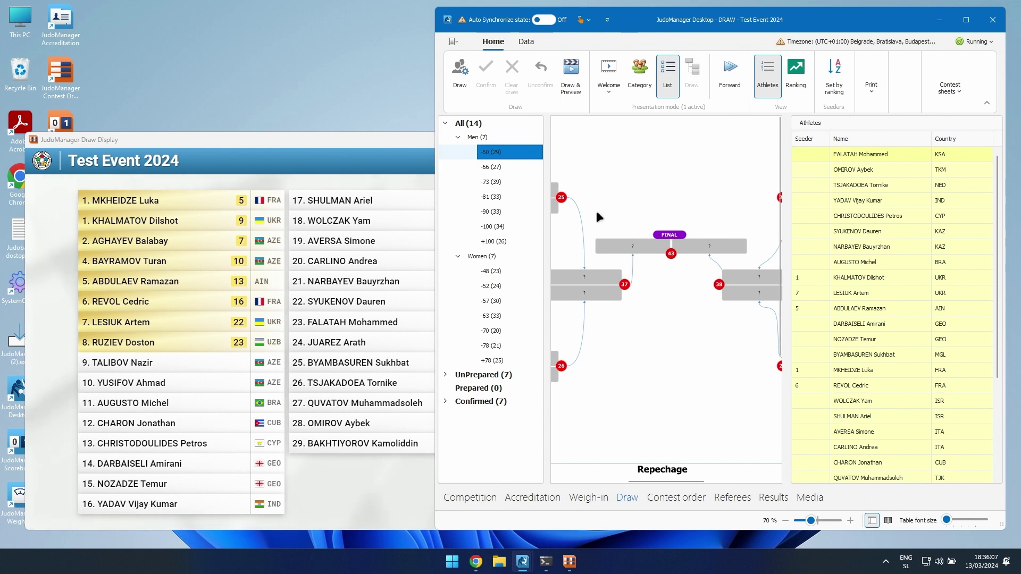
pyautogui.click(272, 140)
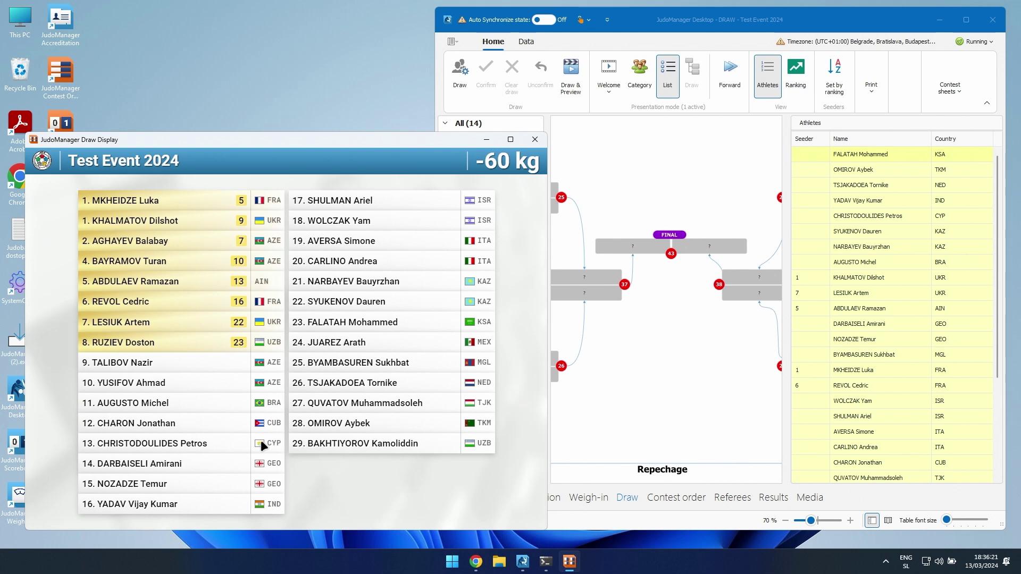
pyautogui.doubleClick(825, 17)
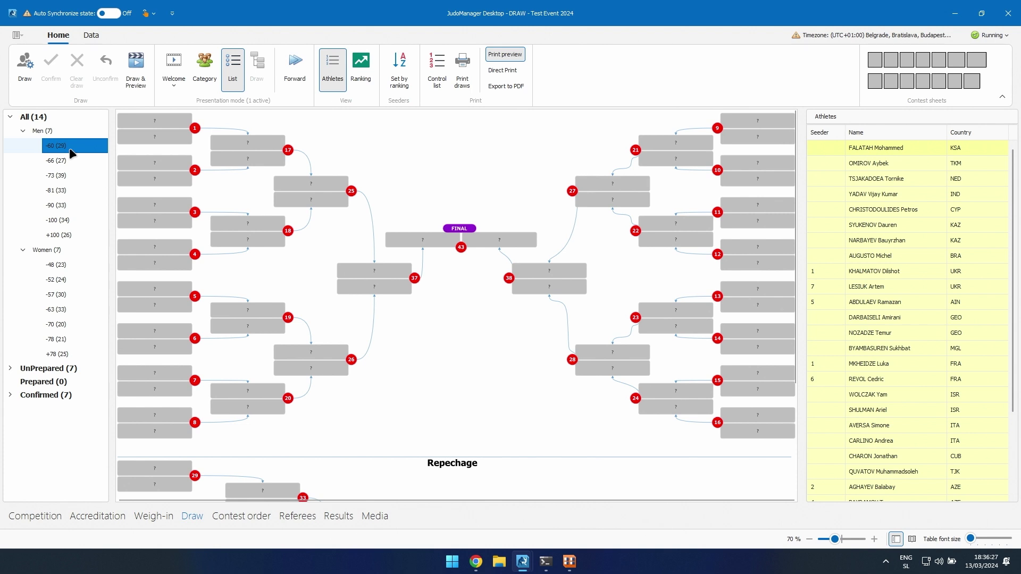
# - List all 14 categories, select them all and clear their draws back to UnPrepared
pyautogui.click(51, 131)
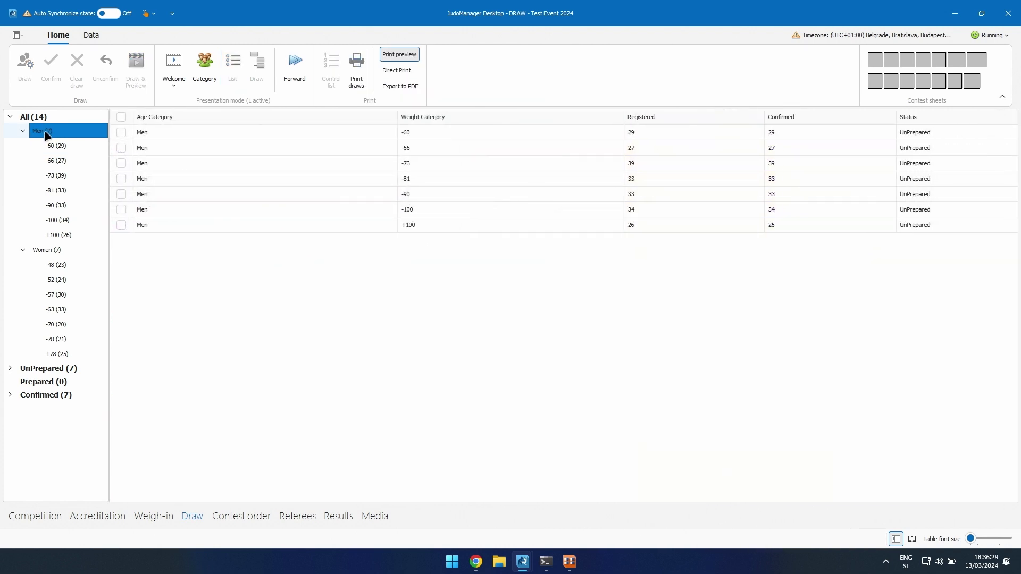
pyautogui.click(40, 118)
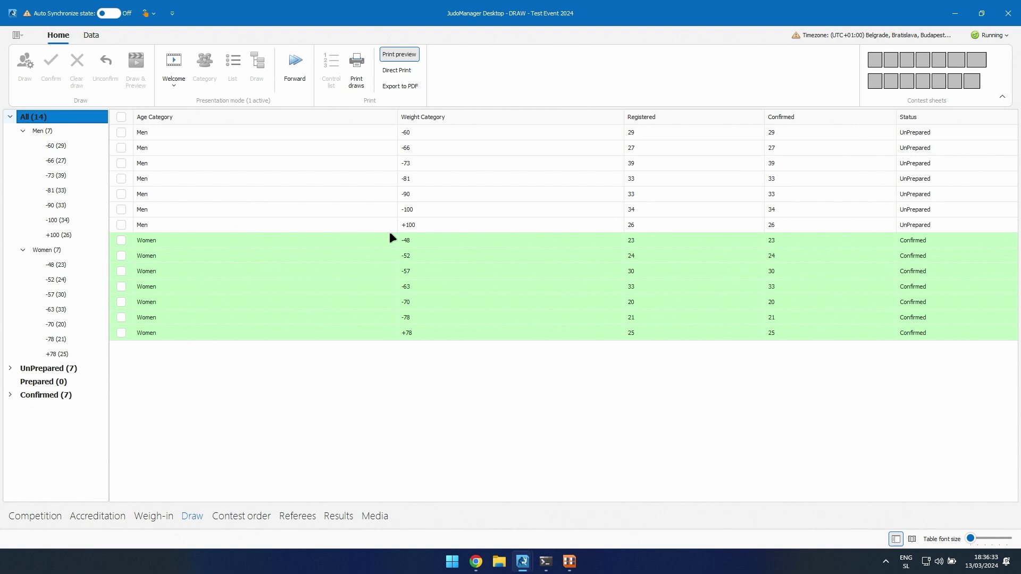
pyautogui.click(121, 117)
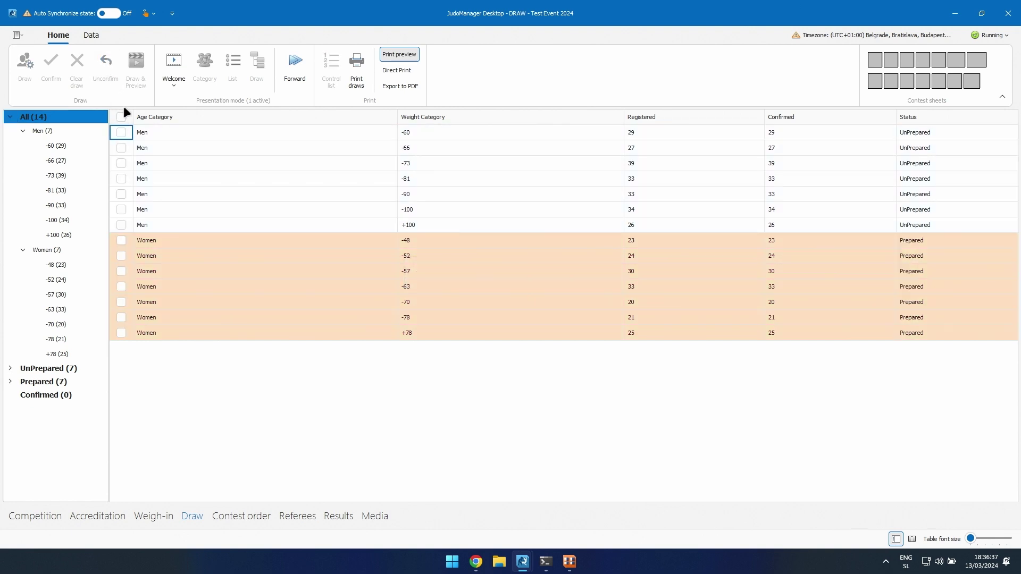
pyautogui.click(121, 117)
pyautogui.click(78, 65)
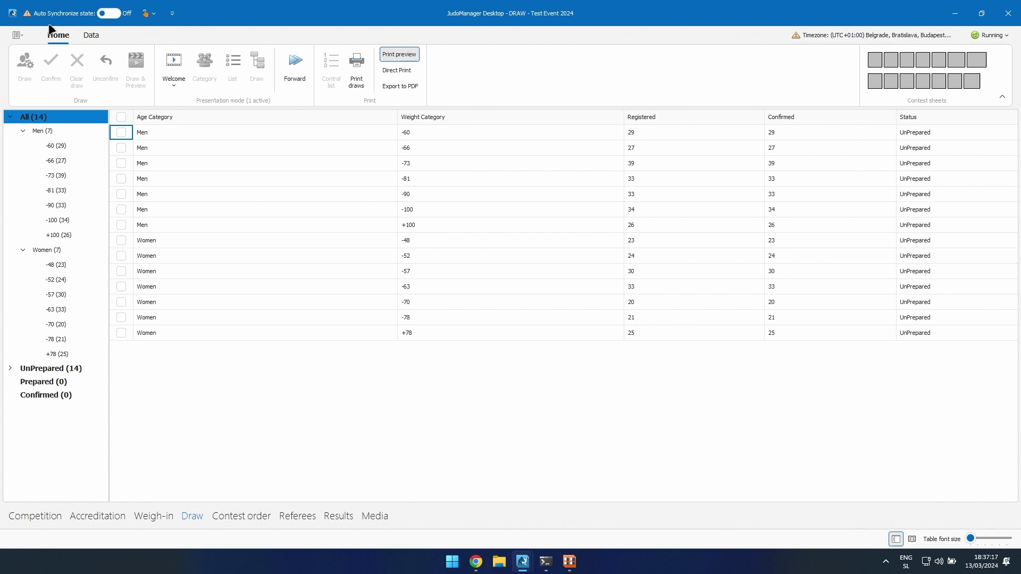
# - Close the leftover JudoManager Login window from its taskbar preview thumbnail
pyautogui.moveTo(136, 15)
pyautogui.moveTo(522, 563)
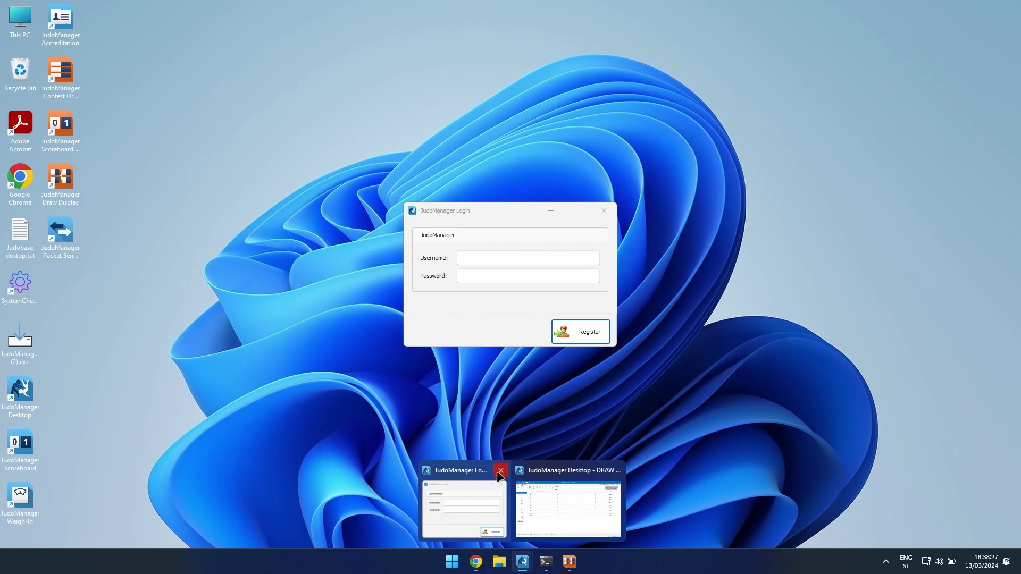
pyautogui.click(500, 470)
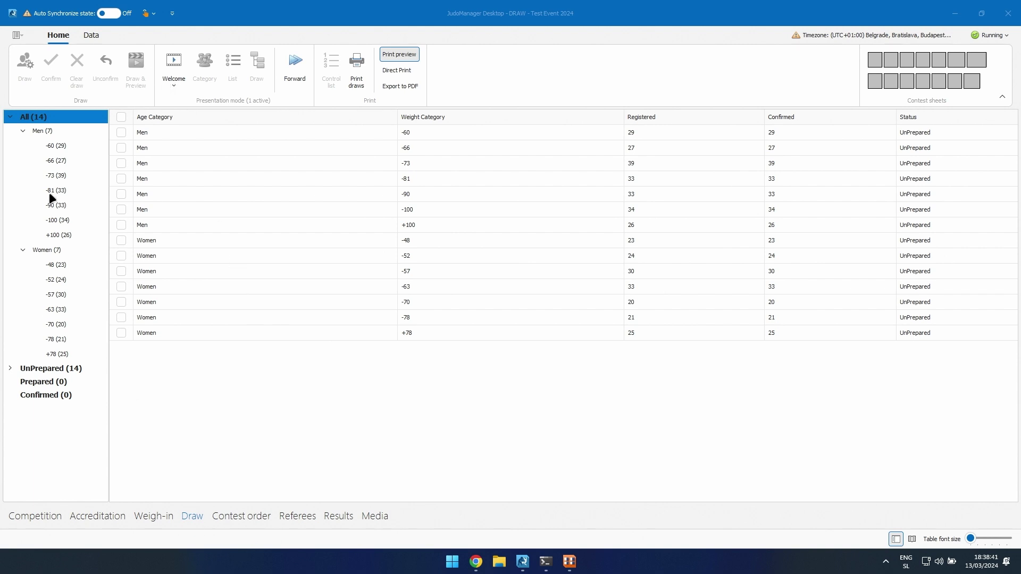
# - Draw all 14 categories, accepting the -60 kg seeder warning, then confirm every draw
pyautogui.click(122, 116)
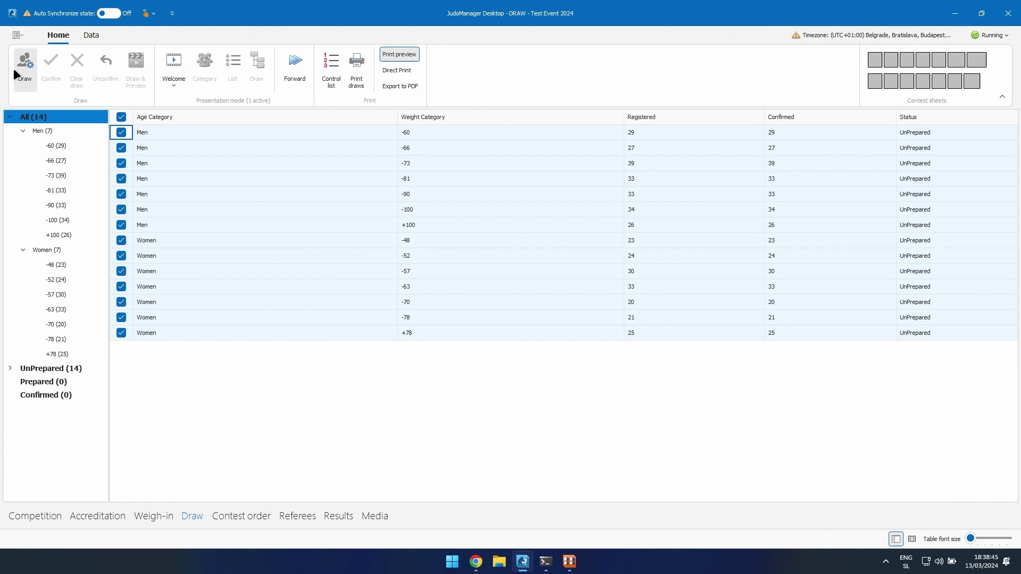
pyautogui.click(121, 116)
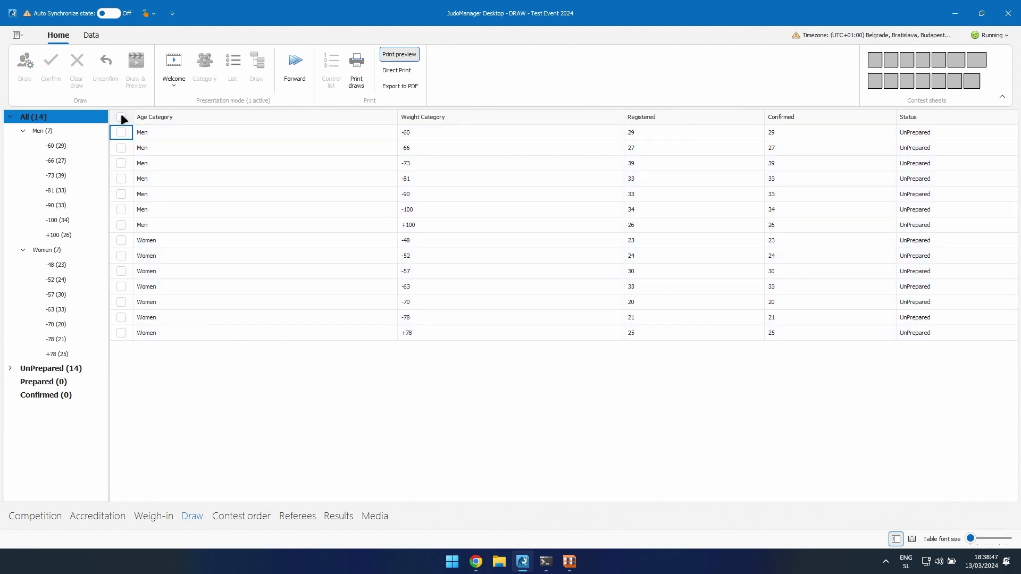
pyautogui.click(121, 117)
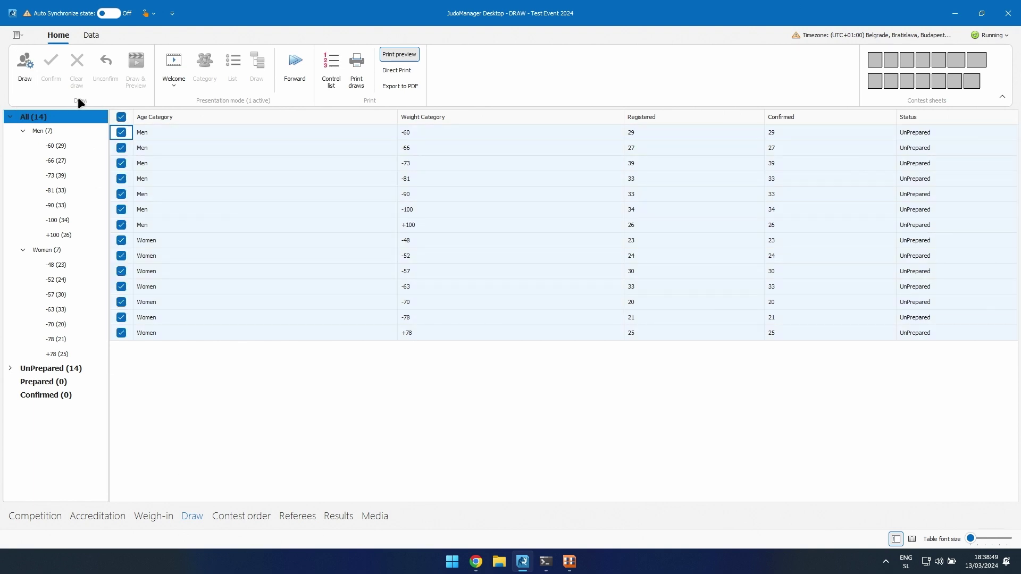
pyautogui.click(24, 71)
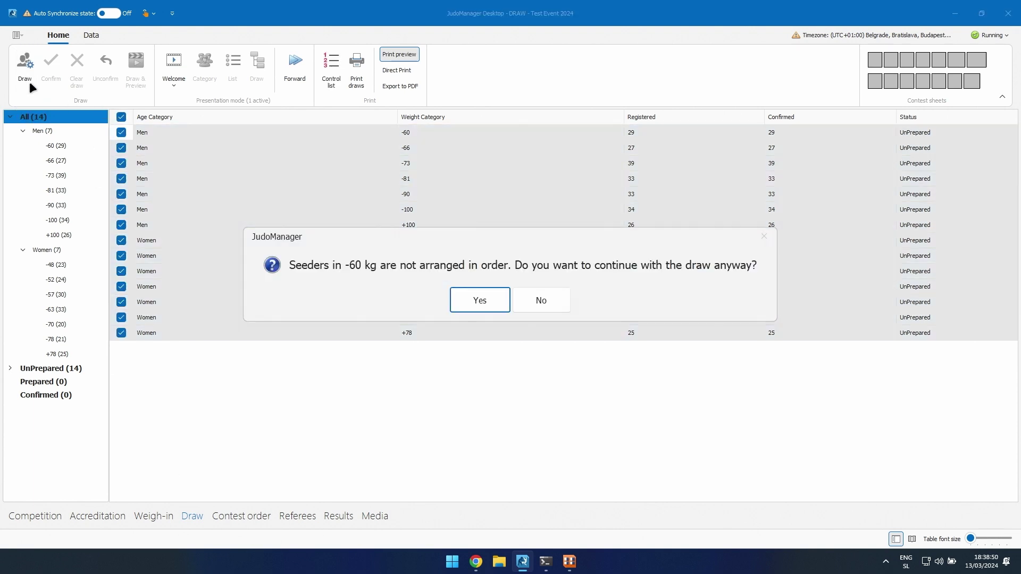
pyautogui.click(480, 301)
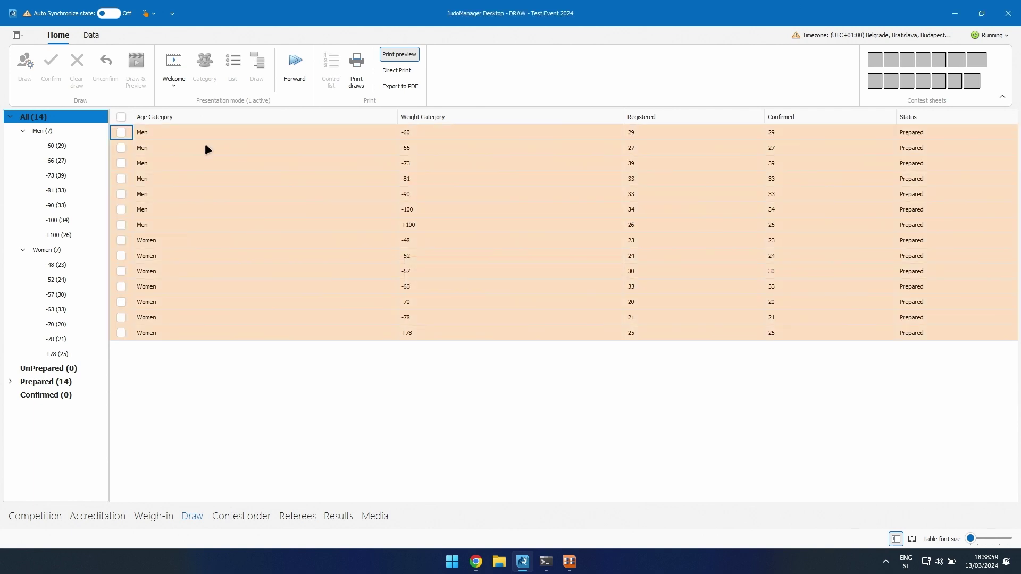
pyautogui.click(121, 116)
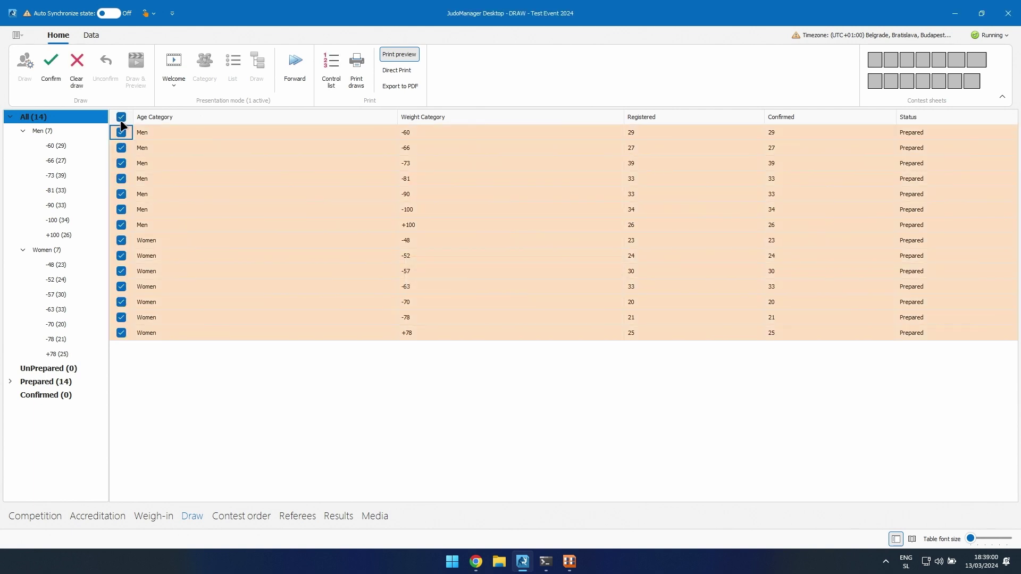
pyautogui.click(52, 72)
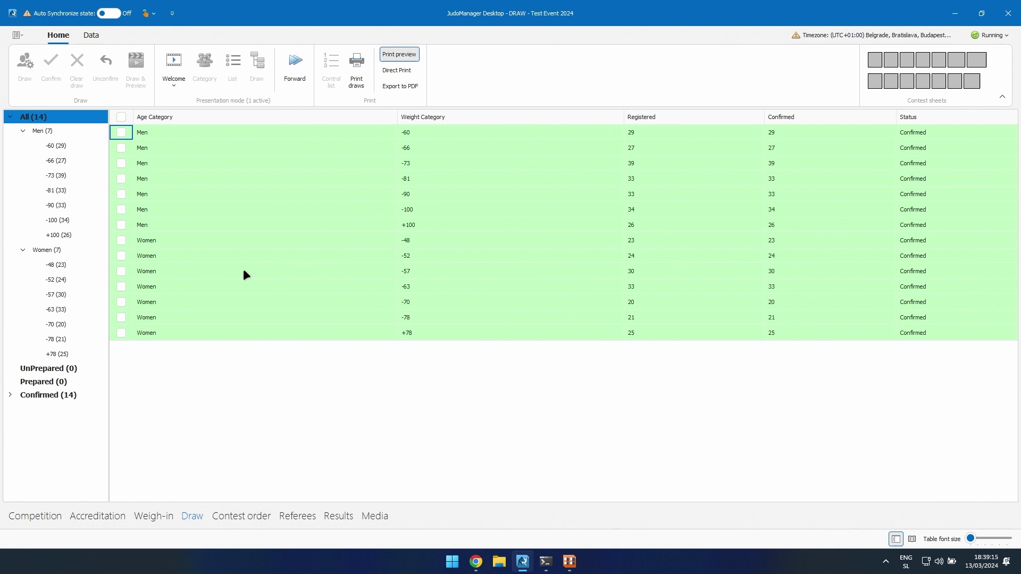
pyautogui.click(99, 516)
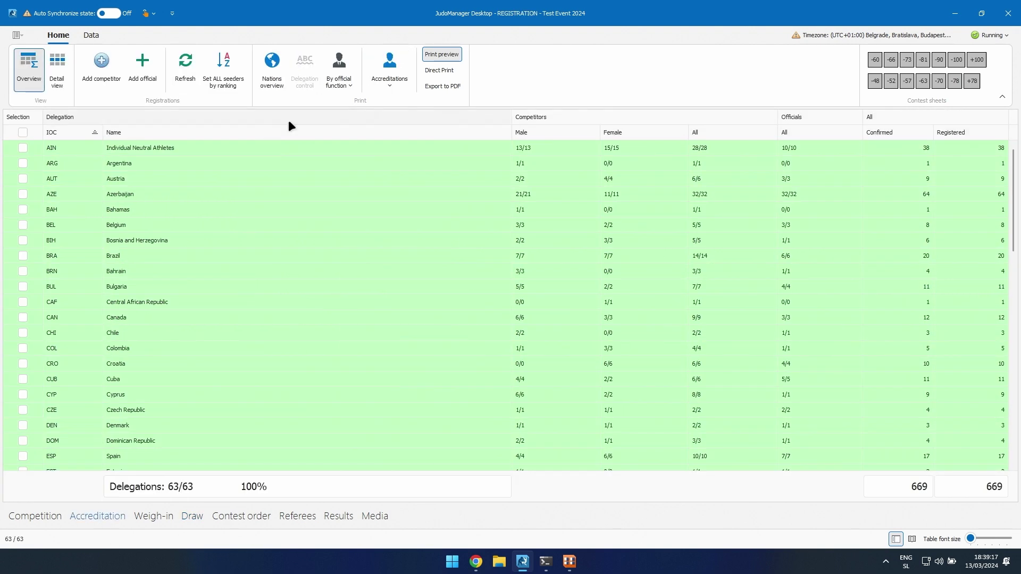
pyautogui.click(53, 85)
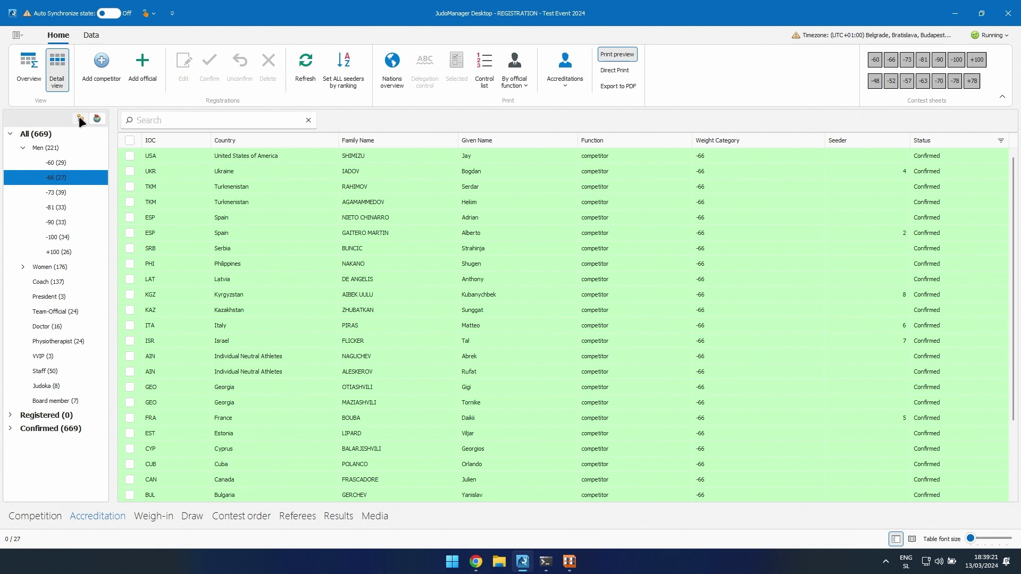
pyautogui.click(48, 133)
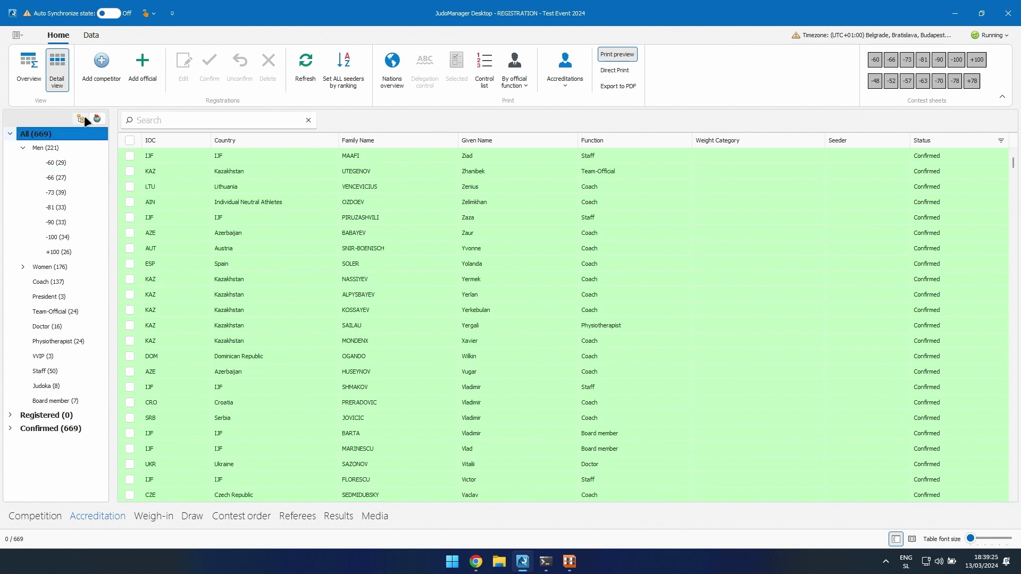
pyautogui.click(197, 515)
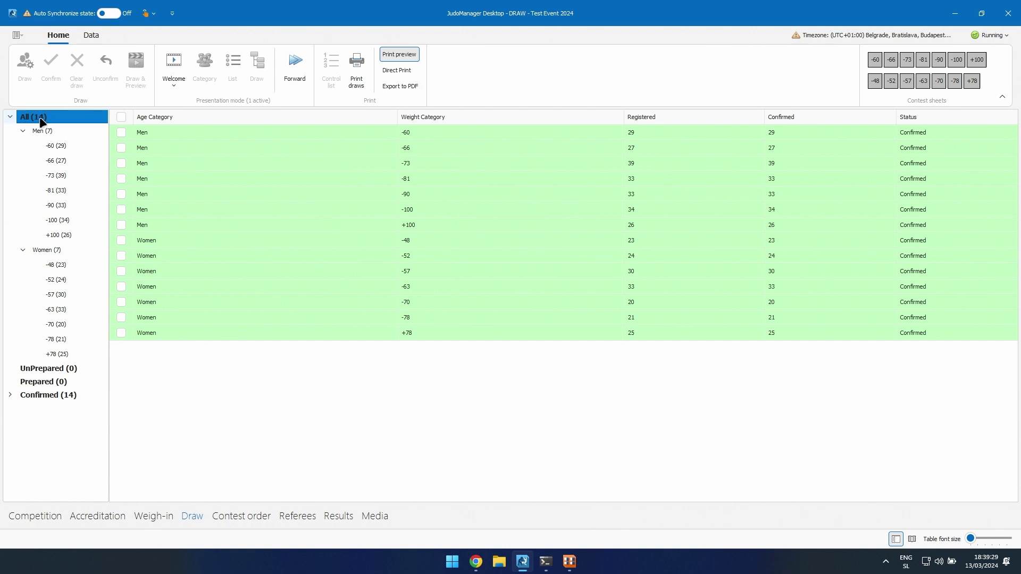
# - Filter the table to the seven Women categories and restore down the Draw window beside the Draw Display
pyautogui.click(121, 116)
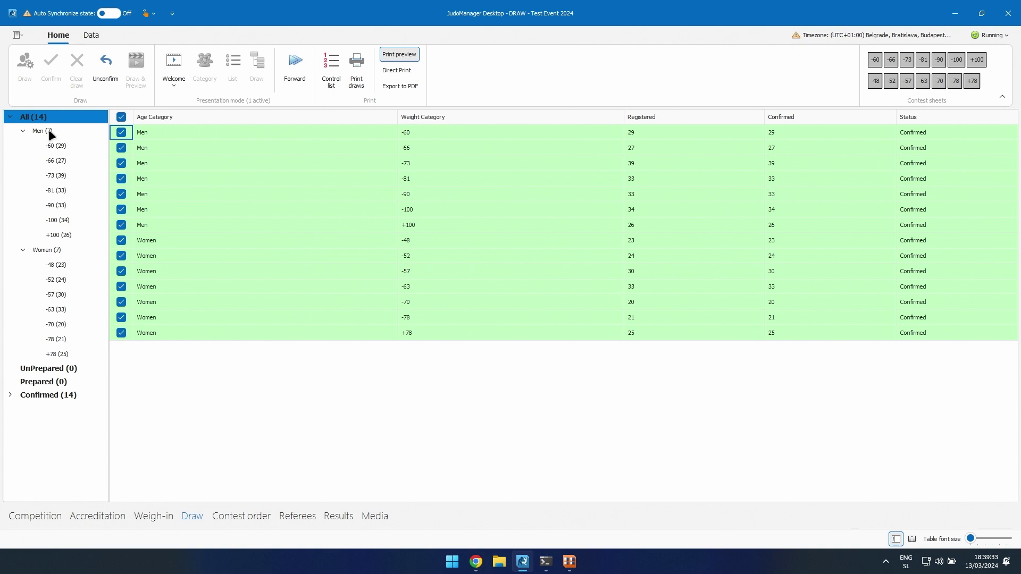
pyautogui.click(51, 249)
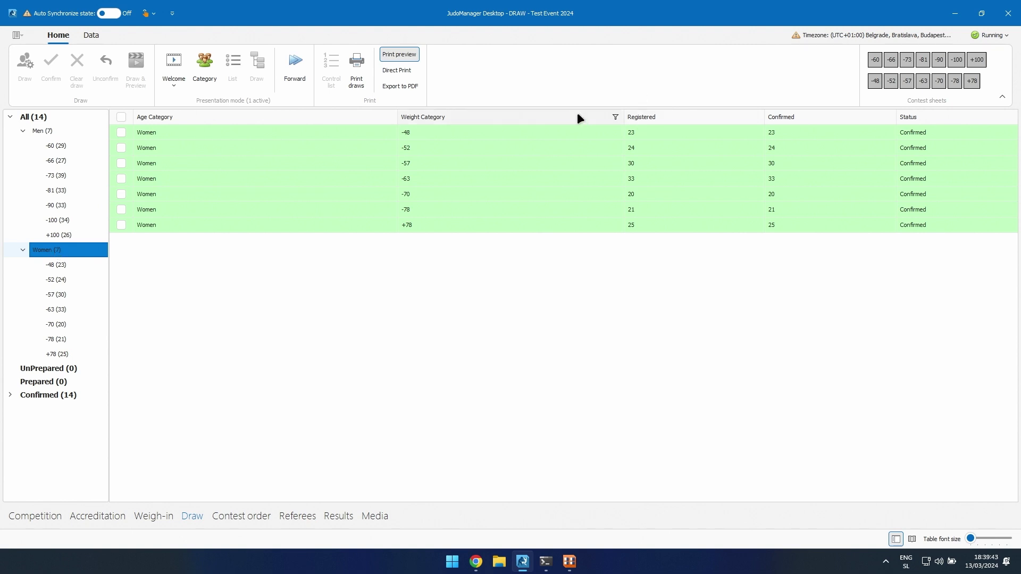
pyautogui.moveTo(982, 14)
pyautogui.click(982, 14)
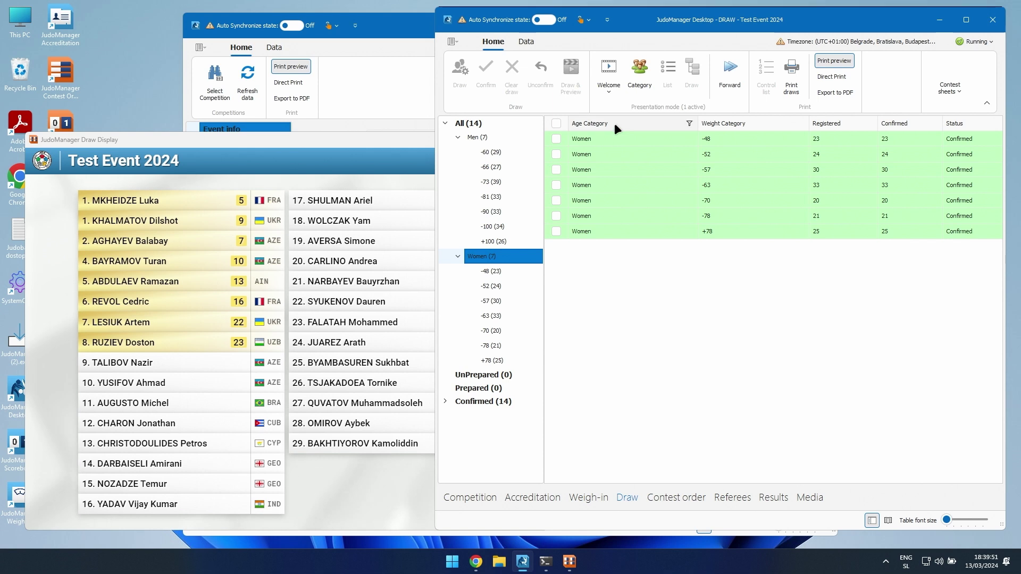
pyautogui.click(383, 139)
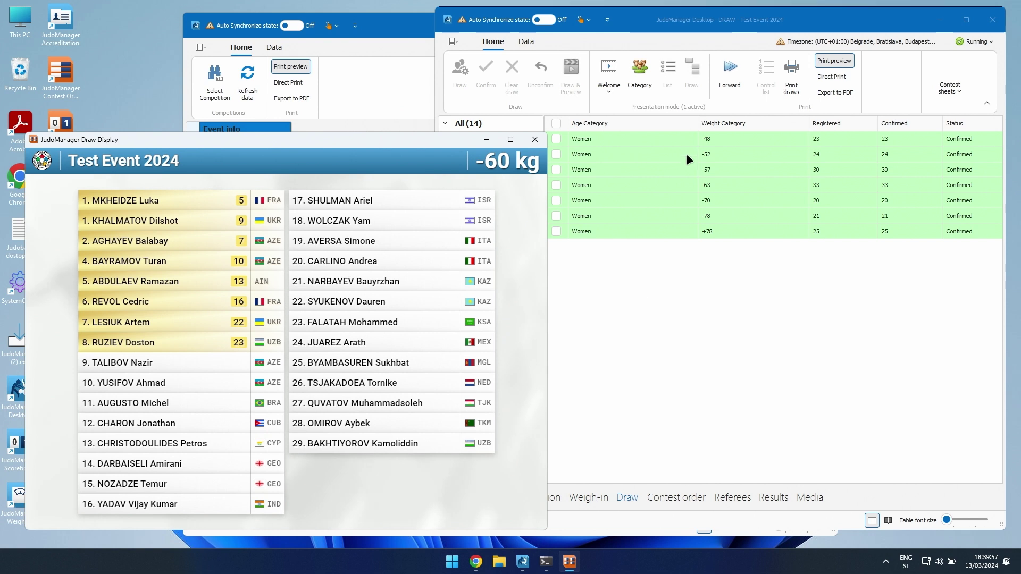
pyautogui.click(719, 335)
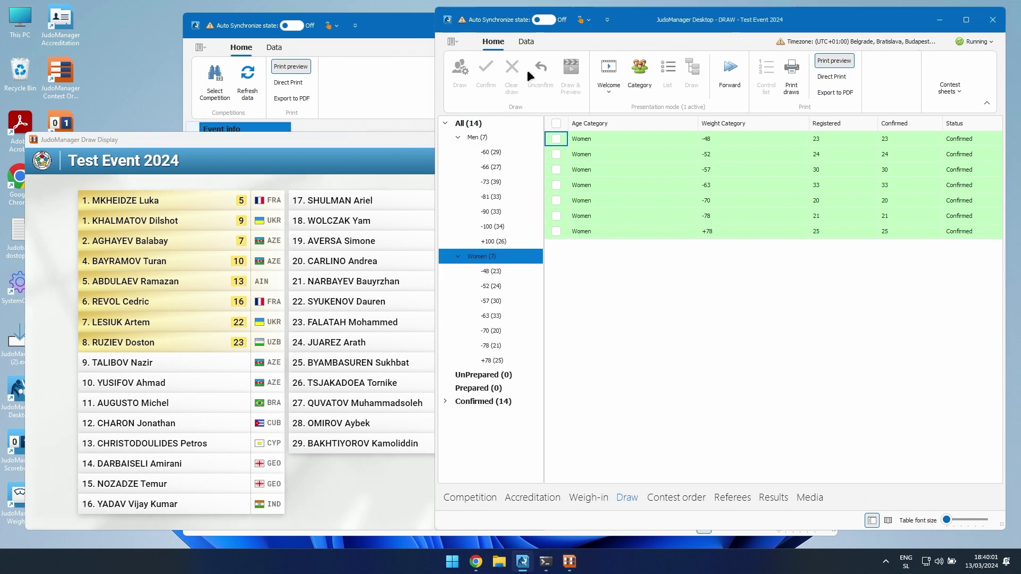
pyautogui.click(358, 28)
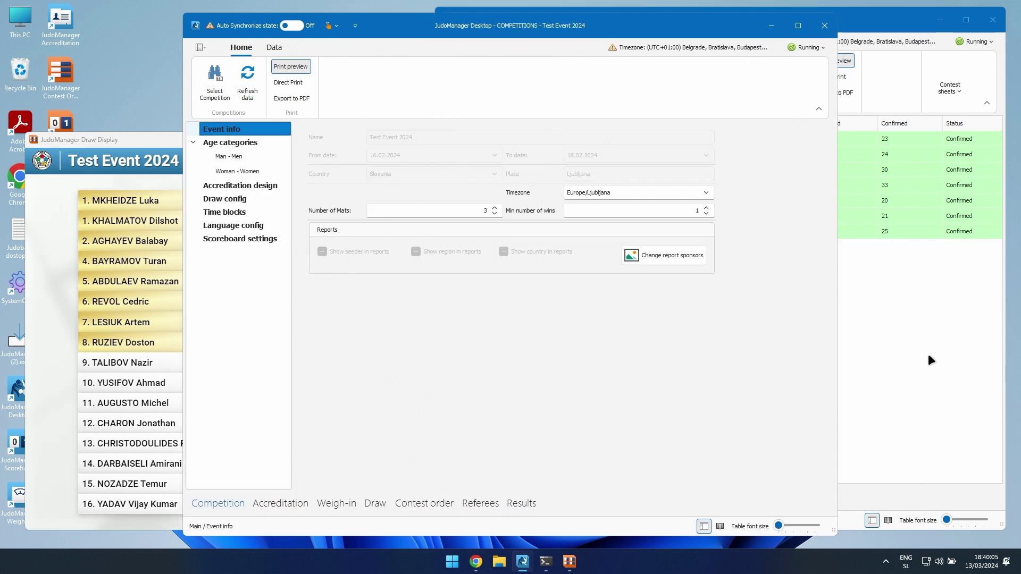
pyautogui.click(931, 360)
pyautogui.moveTo(522, 565)
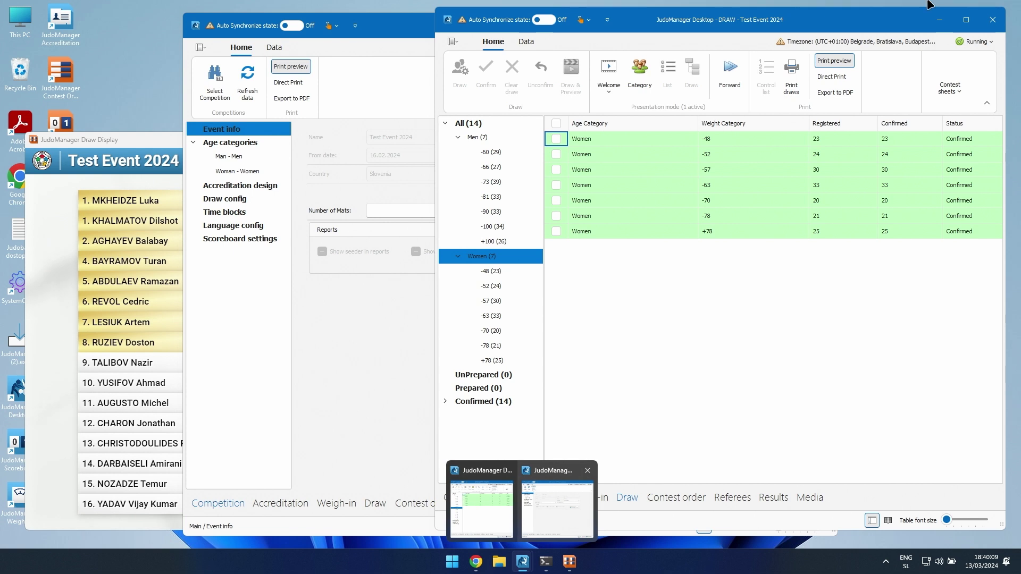
pyautogui.click(992, 20)
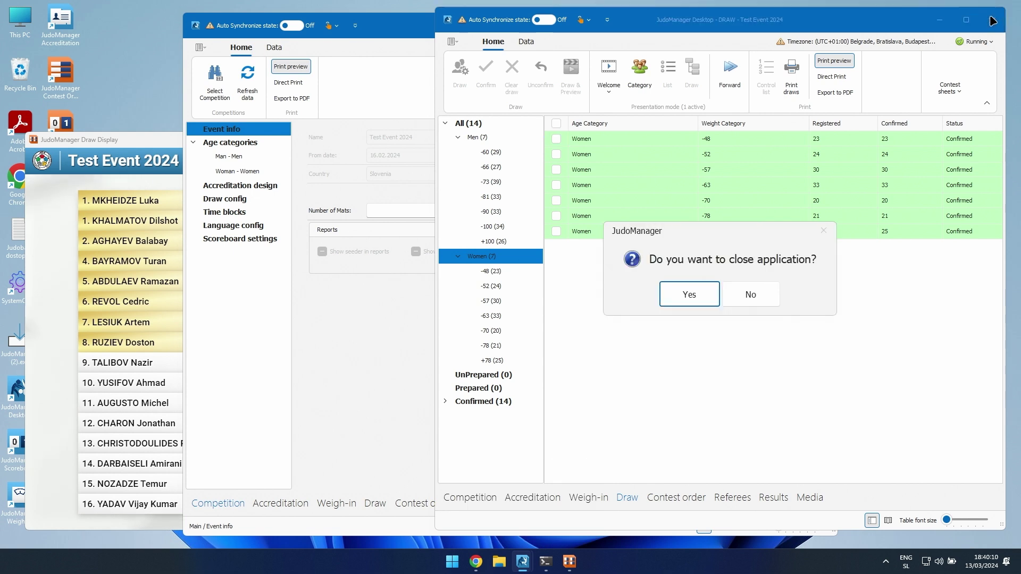
pyautogui.click(697, 292)
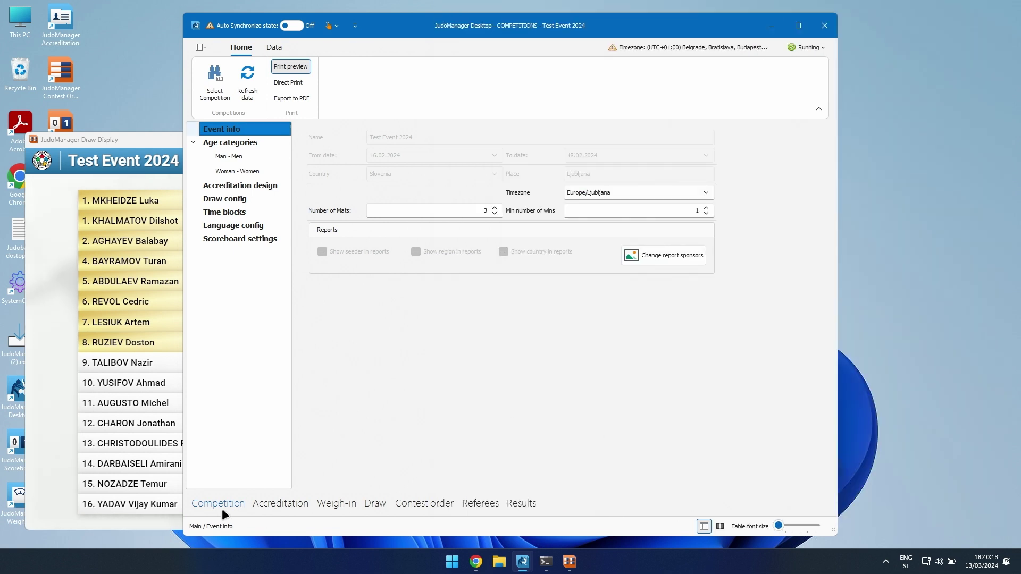
pyautogui.click(136, 137)
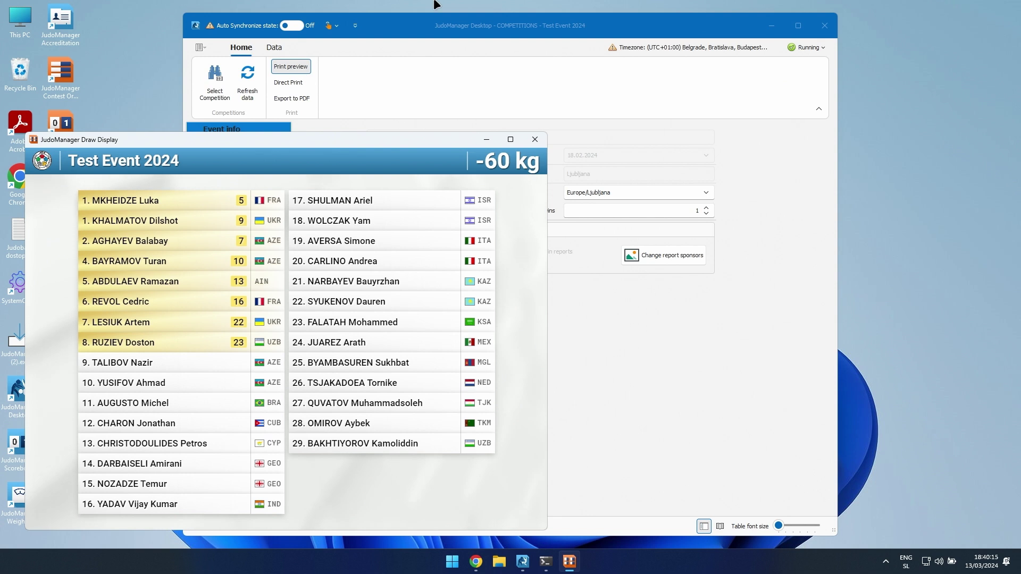
pyautogui.click(435, 24)
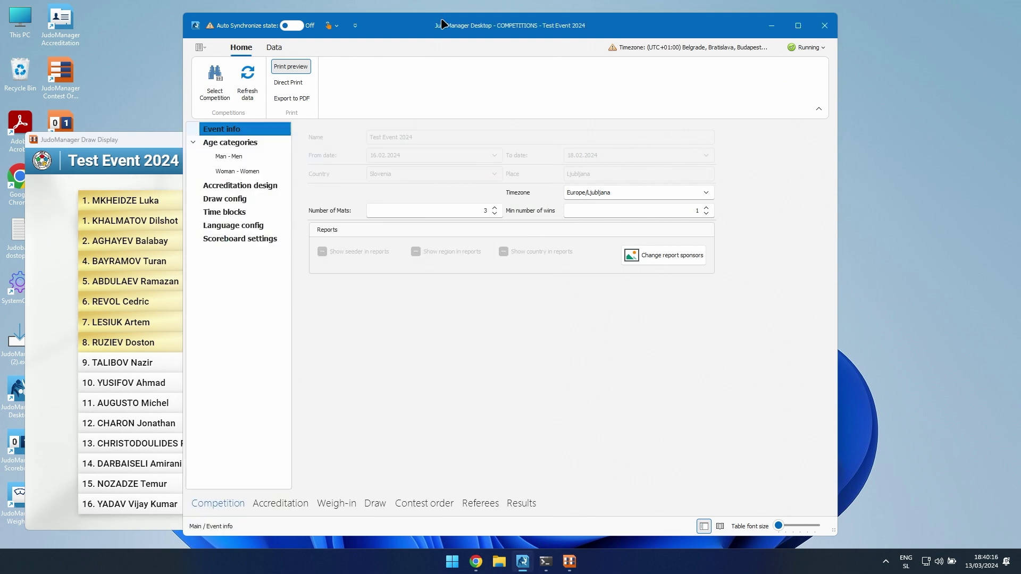
# - Open the competition's draws and restart the JudoManager service by stopping then starting it
pyautogui.click(376, 503)
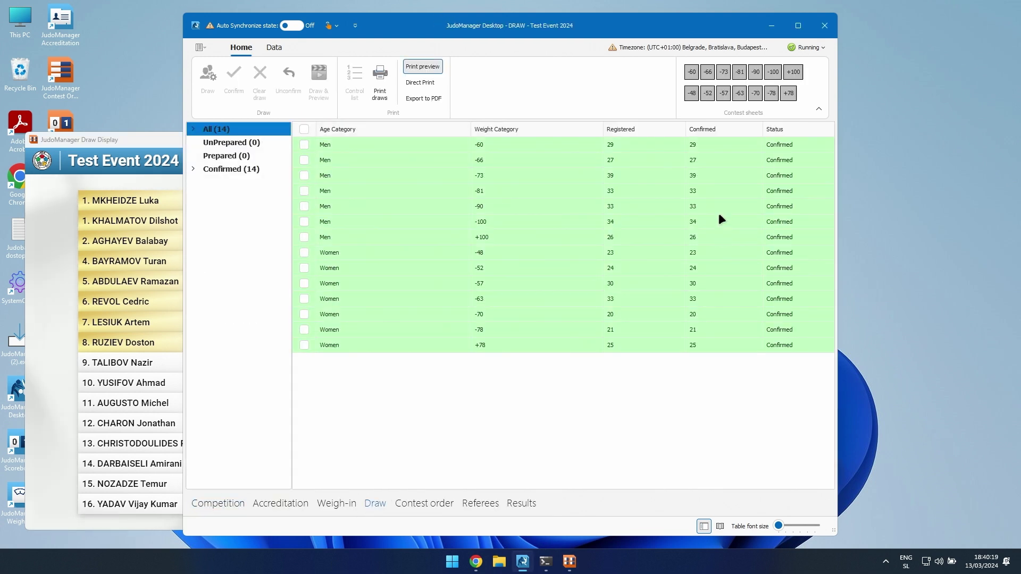
pyautogui.click(804, 47)
pyautogui.click(827, 126)
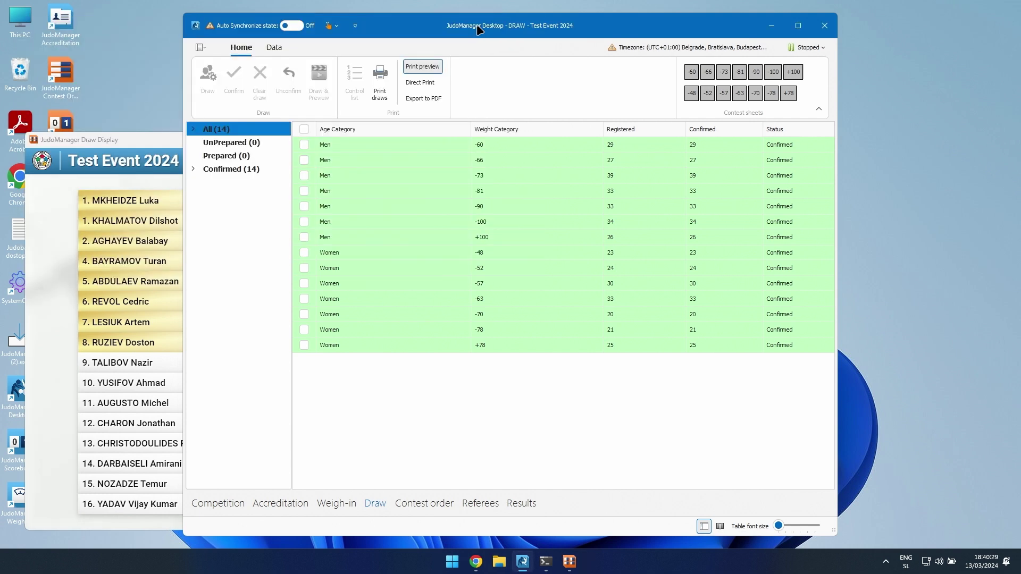
pyautogui.click(53, 314)
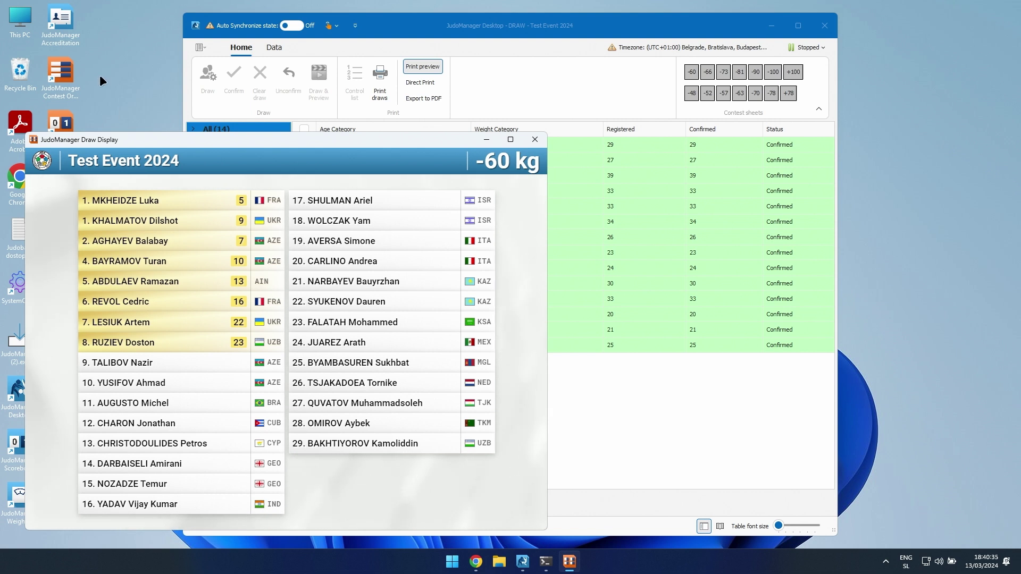
pyautogui.click(815, 46)
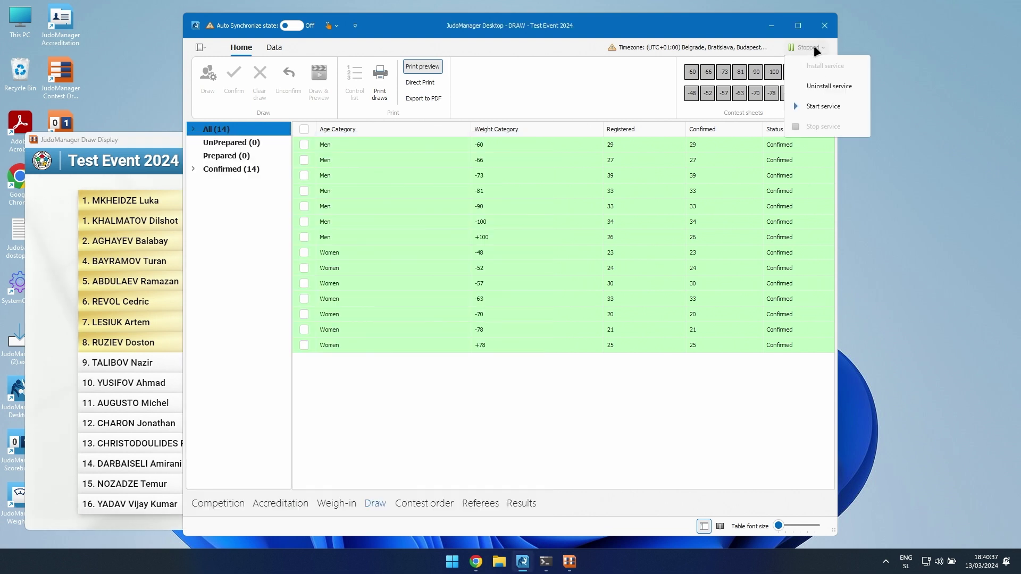
pyautogui.click(836, 102)
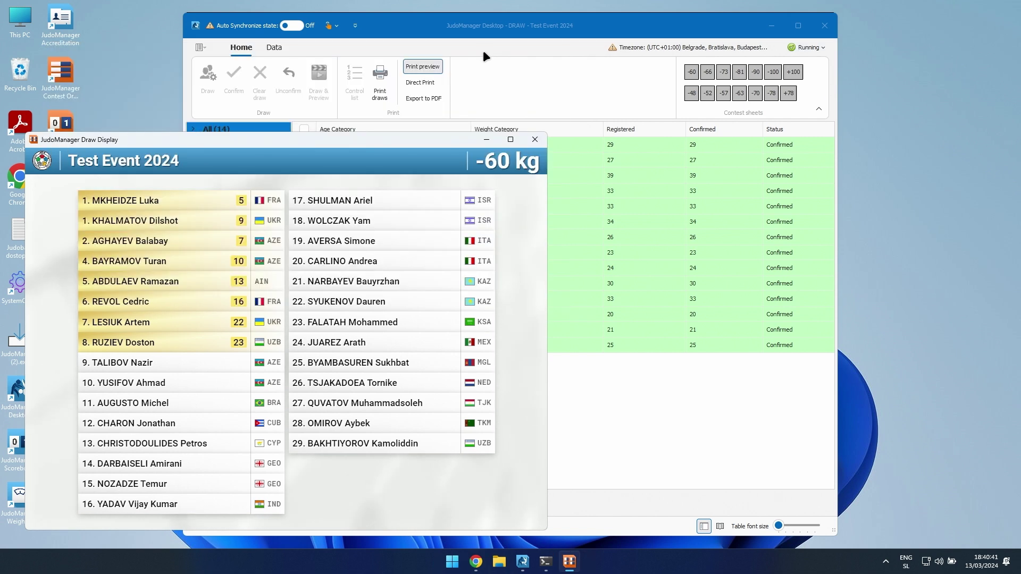
# - Maximize the main window and open the drawn men's -60 kg bracket under All > Men
pyautogui.click(646, 21)
pyautogui.click(802, 25)
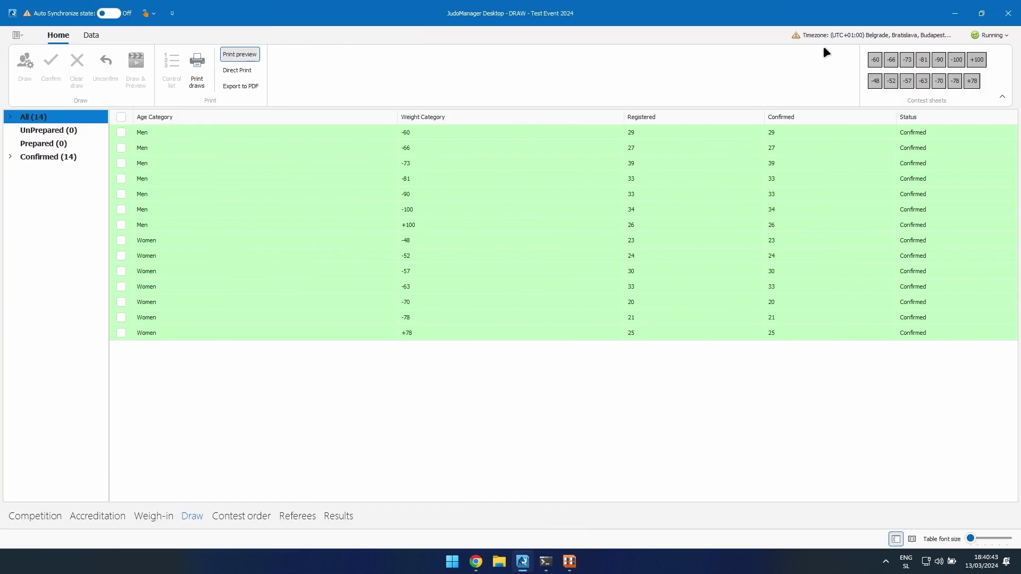
pyautogui.click(10, 117)
pyautogui.click(23, 131)
pyautogui.click(65, 145)
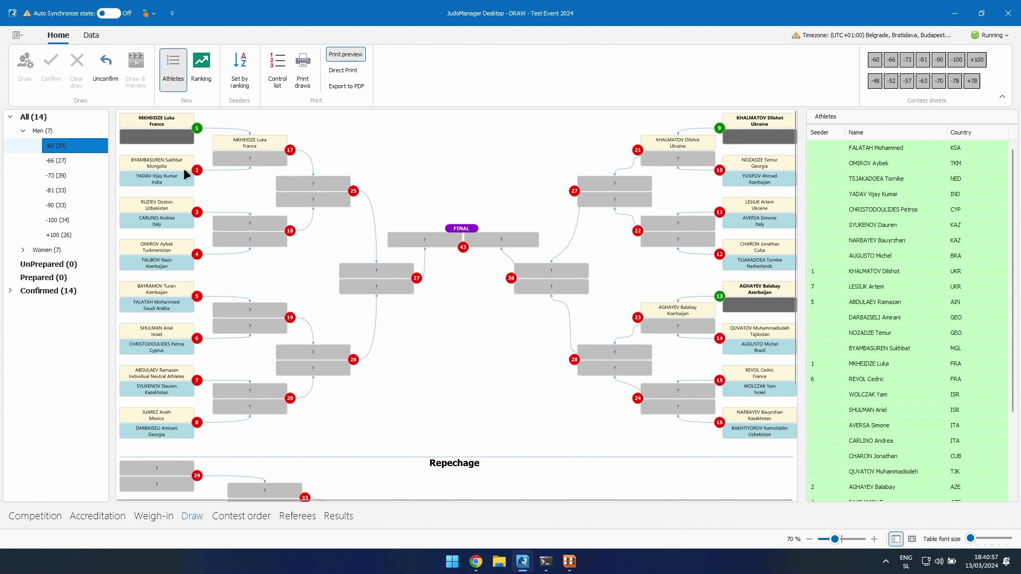
pyautogui.click(169, 162)
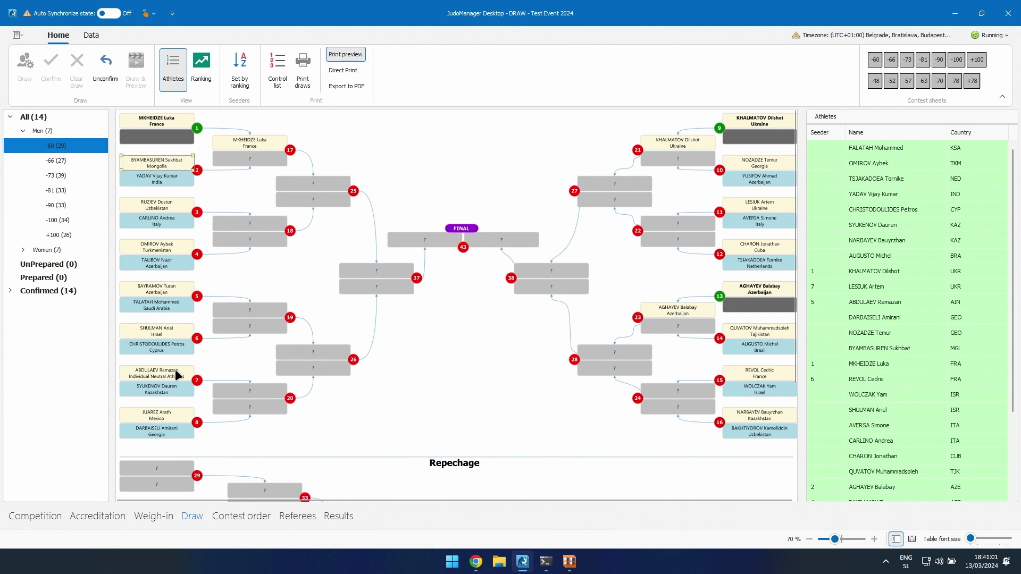
# - Load the men's -73 kg bracket and select the Korean athlete's entry
pyautogui.click(54, 176)
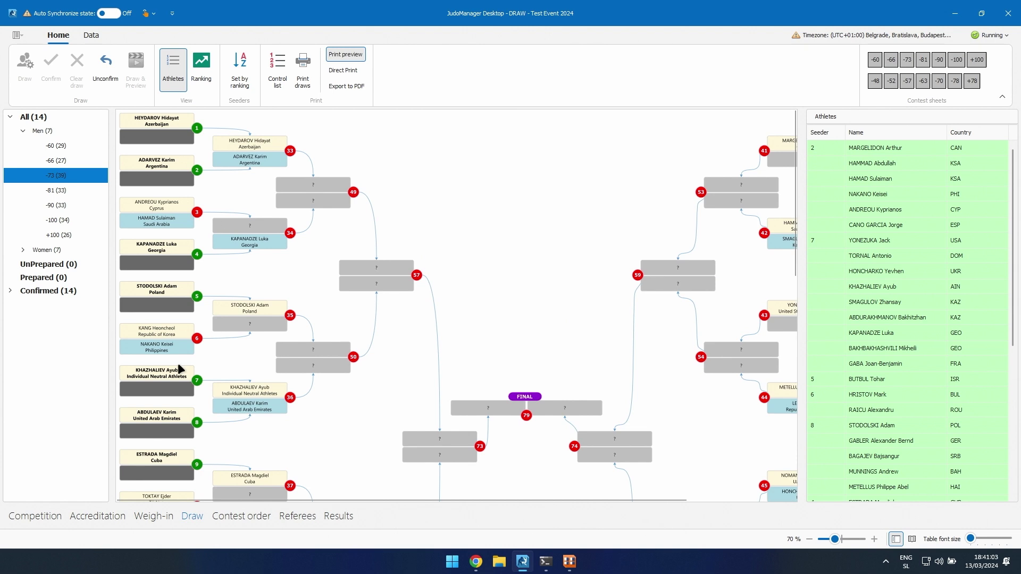
pyautogui.click(172, 332)
# - Unconfirm the -73 kg draw and remove the Korean and Argentinian athletes from their slots
pyautogui.click(101, 62)
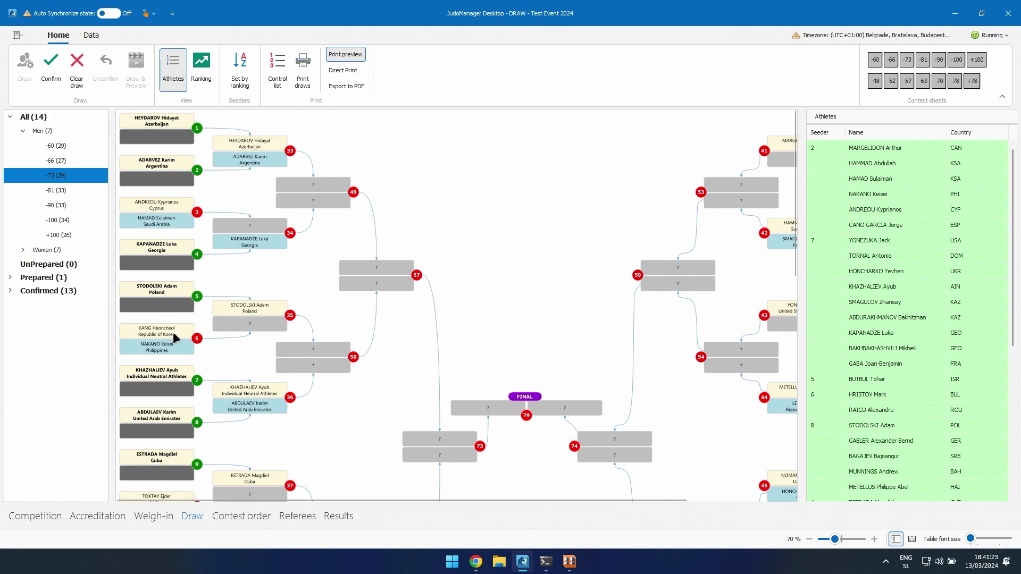
pyautogui.moveTo(174, 336); pyautogui.dragTo(1005, 308)
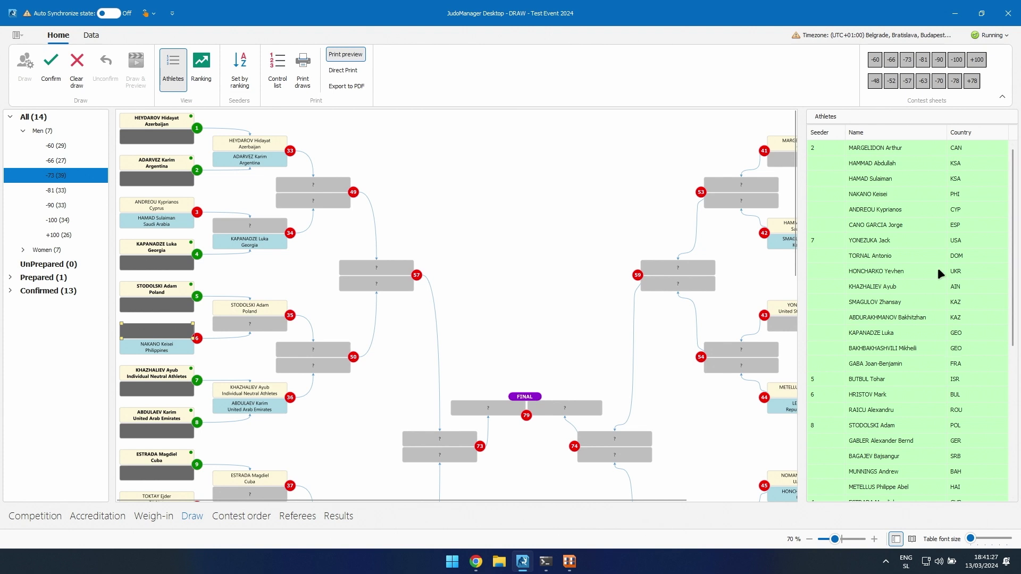
pyautogui.scroll(-5, 938, 261)
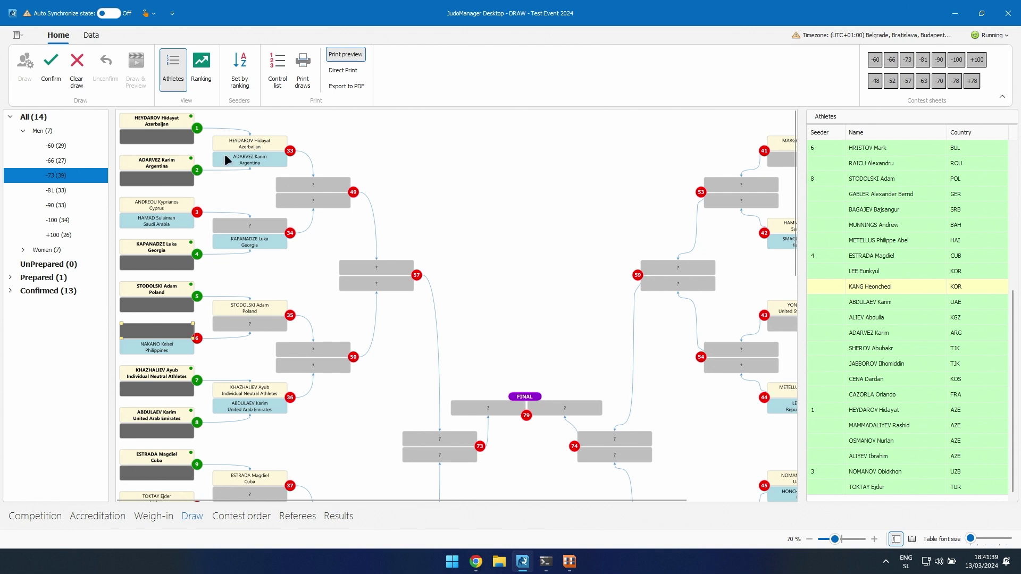
pyautogui.click(153, 164)
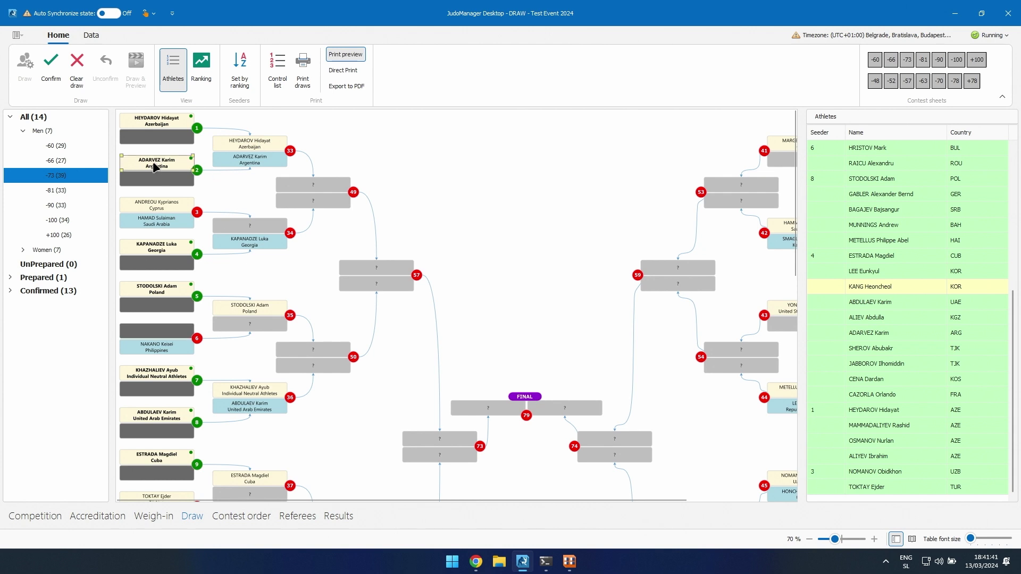
pyautogui.press('Delete')
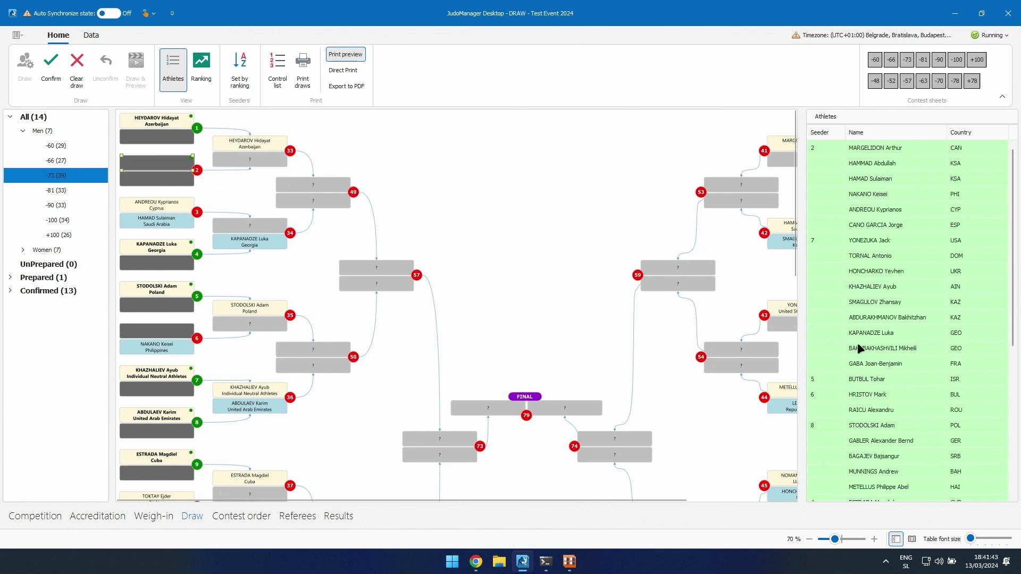
# - Place both athletes from the Athletes list into contest 2 and reconfirm the draw
pyautogui.scroll(-2, 866, 280)
pyautogui.moveTo(870, 331); pyautogui.dragTo(181, 166)
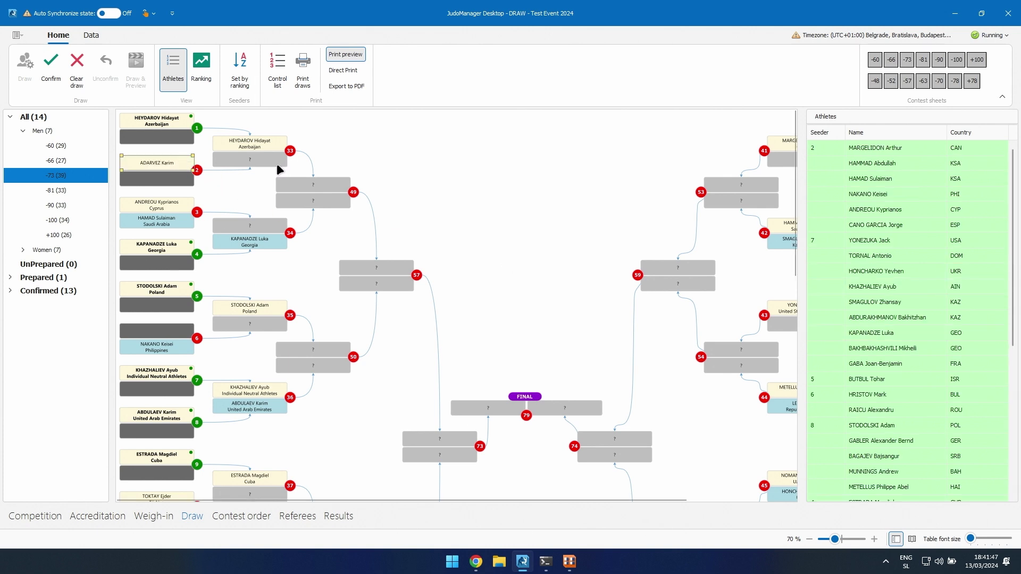
pyautogui.scroll(-6, 889, 324)
pyautogui.moveTo(870, 345); pyautogui.dragTo(179, 179)
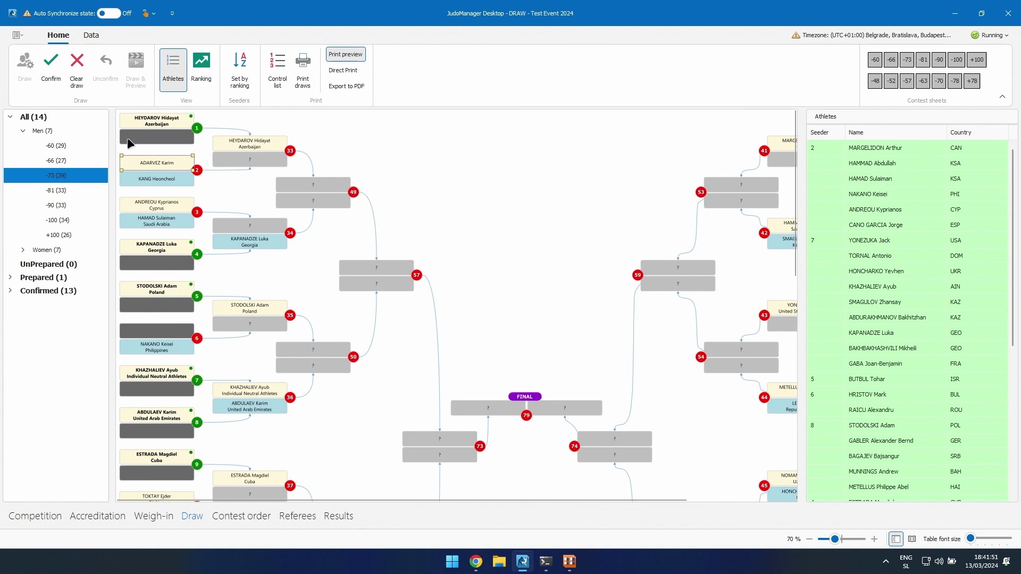
pyautogui.click(52, 69)
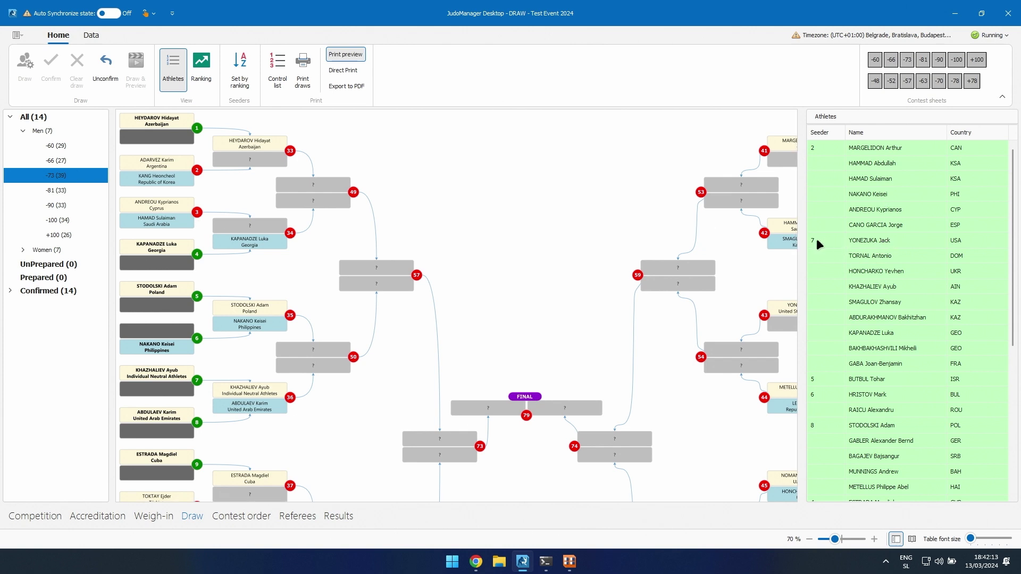
# - Sort the -73 kg athlete list alphabetically by the Name column
pyautogui.rightClick(871, 239)
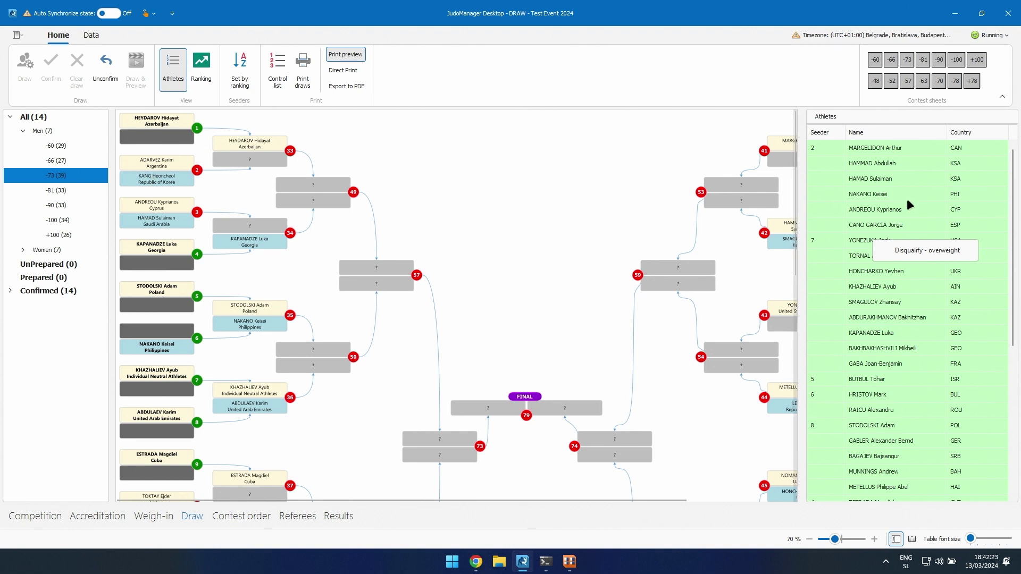
pyautogui.click(896, 253)
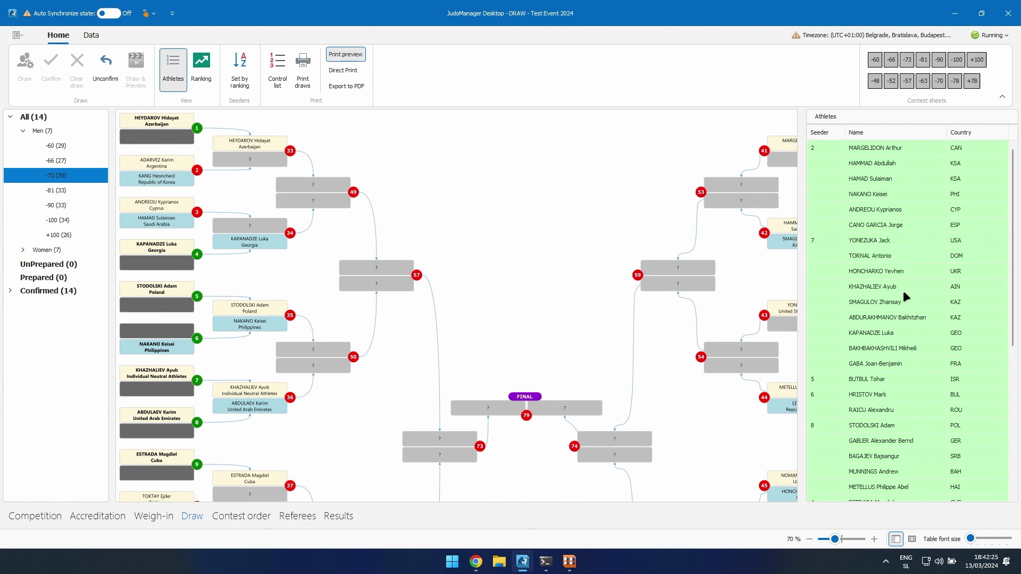
pyautogui.click(867, 132)
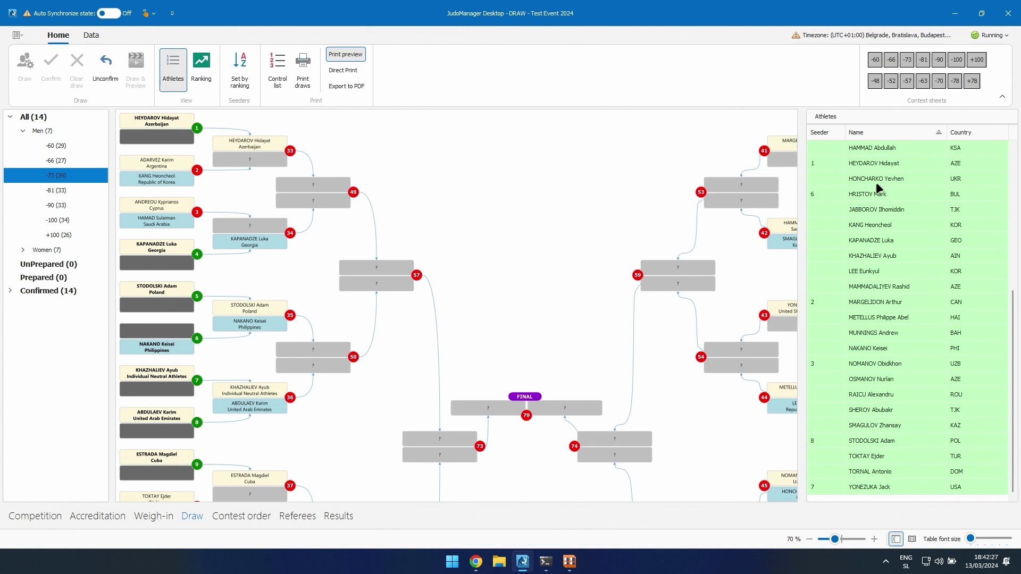
# - Mark one athlete in the sorted list as disqualified for being overweight
pyautogui.rightClick(877, 161)
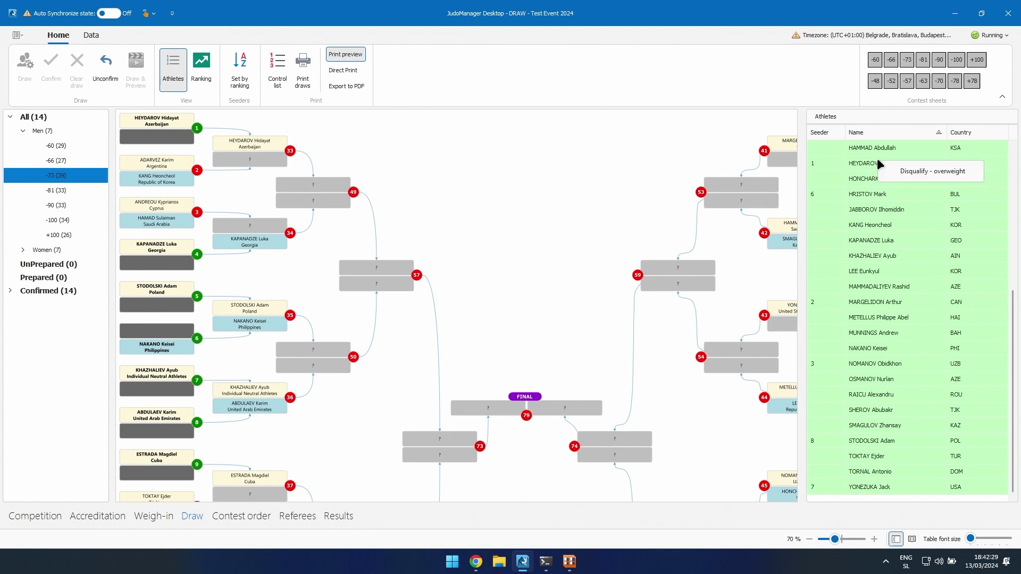
pyautogui.click(925, 170)
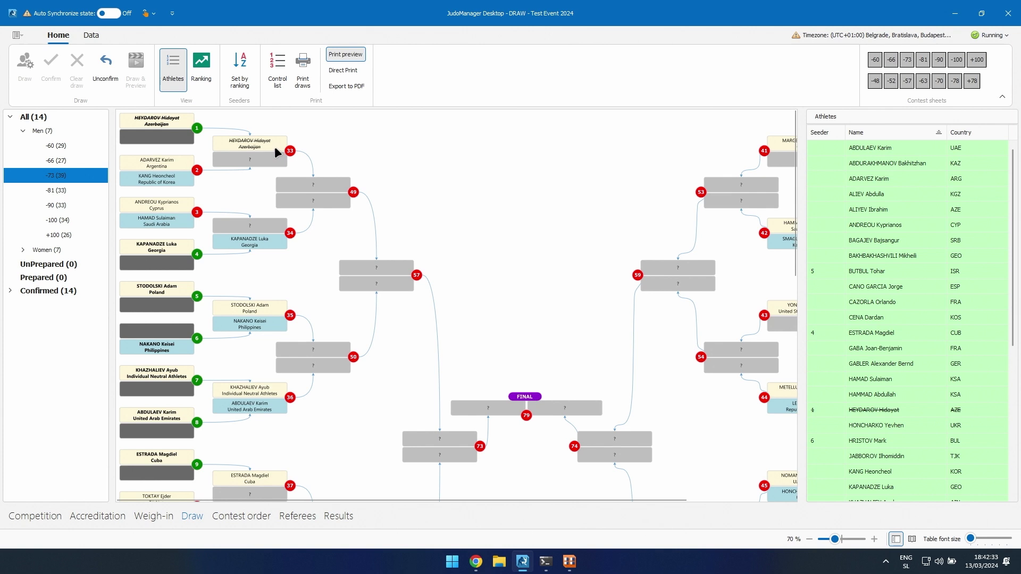
pyautogui.scroll(-3, 886, 189)
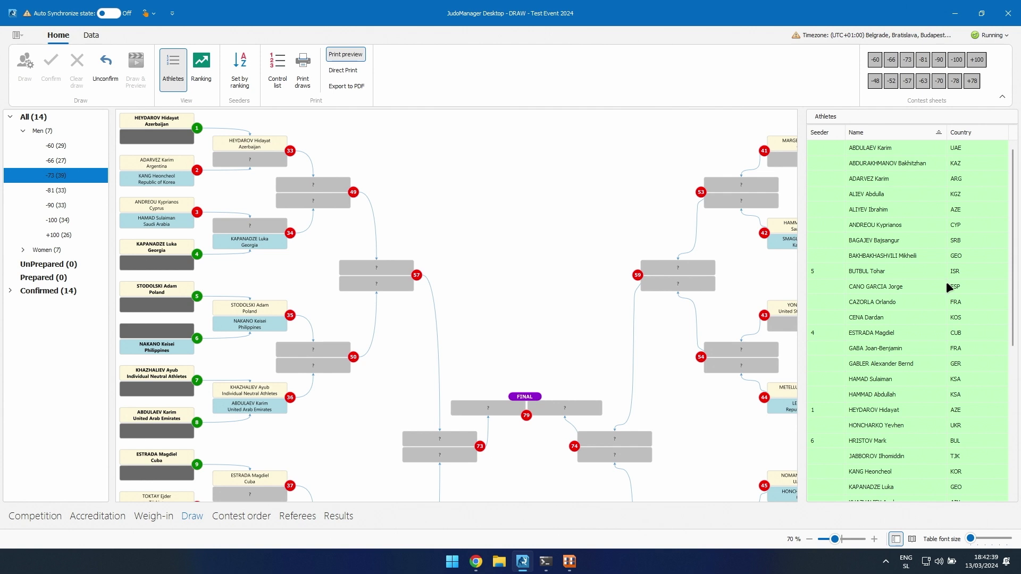
pyautogui.moveTo(741, 498)
pyautogui.click(923, 83)
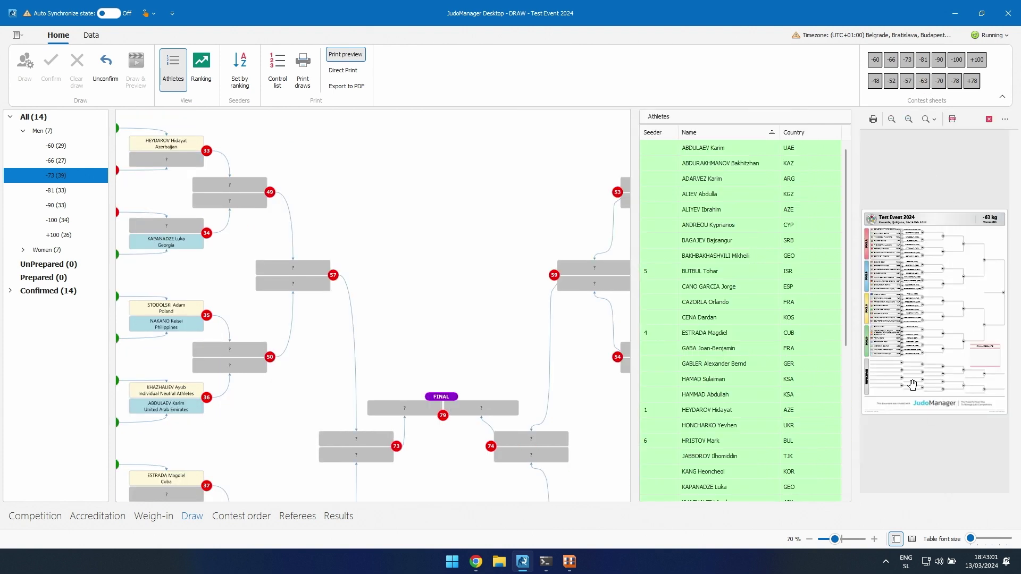
pyautogui.moveTo(853, 294); pyautogui.dragTo(530, 348)
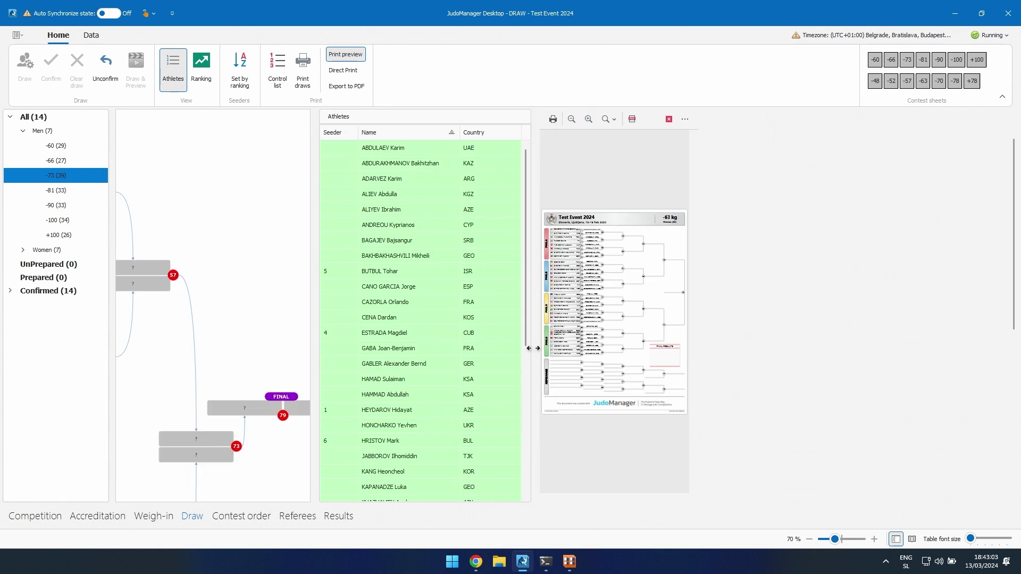
pyautogui.scroll(-3, 846, 330)
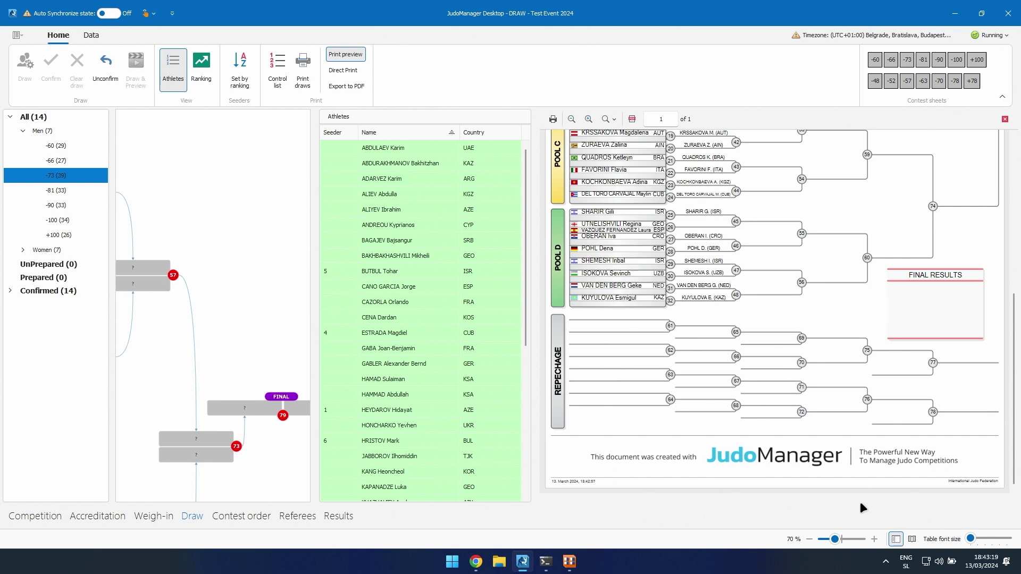
# - Open the report footer sponsor logo editor, cancel loading a picture, and close it with no logo set
pyautogui.click(48, 516)
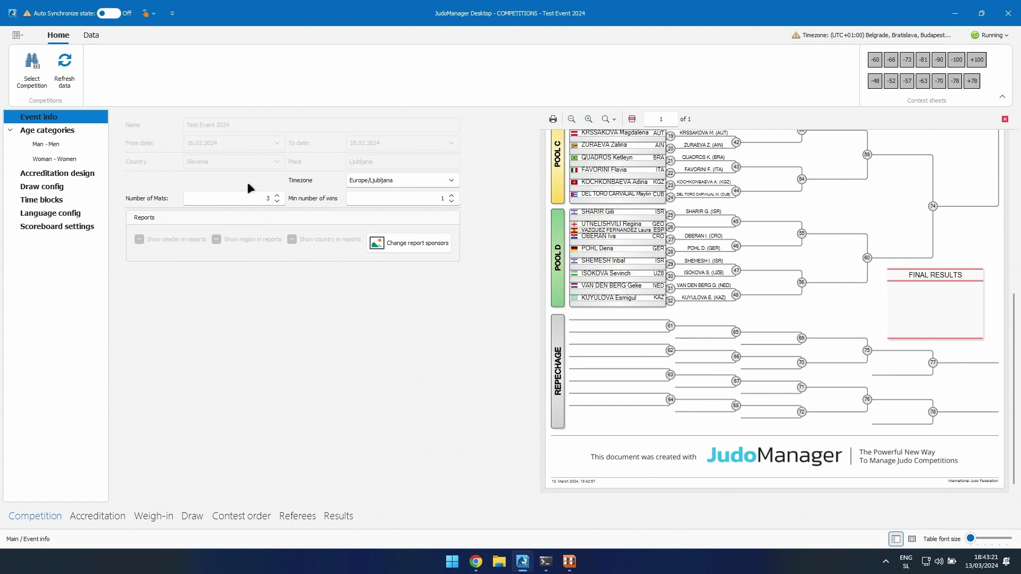
pyautogui.click(428, 245)
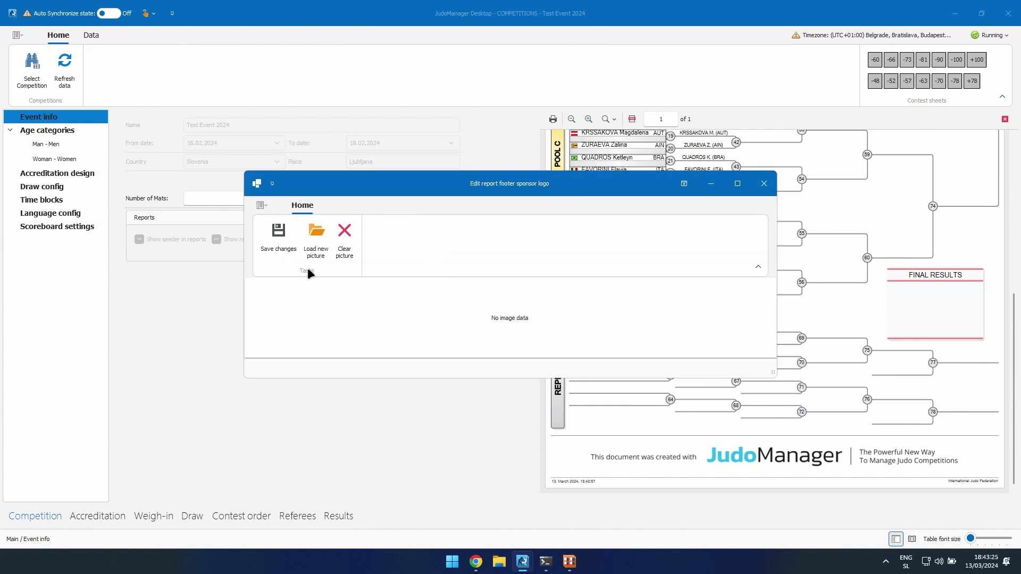
pyautogui.click(319, 232)
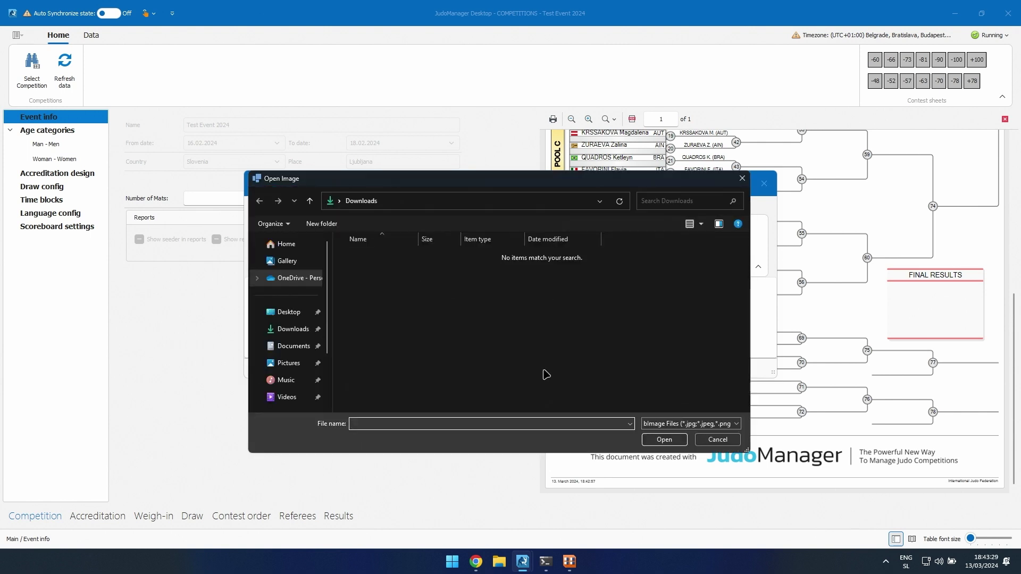
pyautogui.click(718, 440)
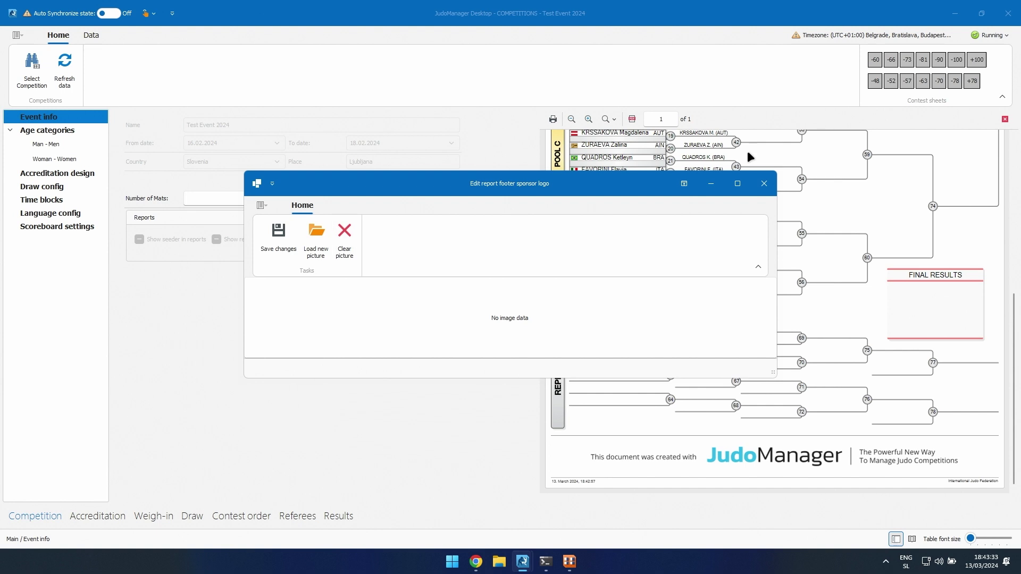
pyautogui.click(765, 184)
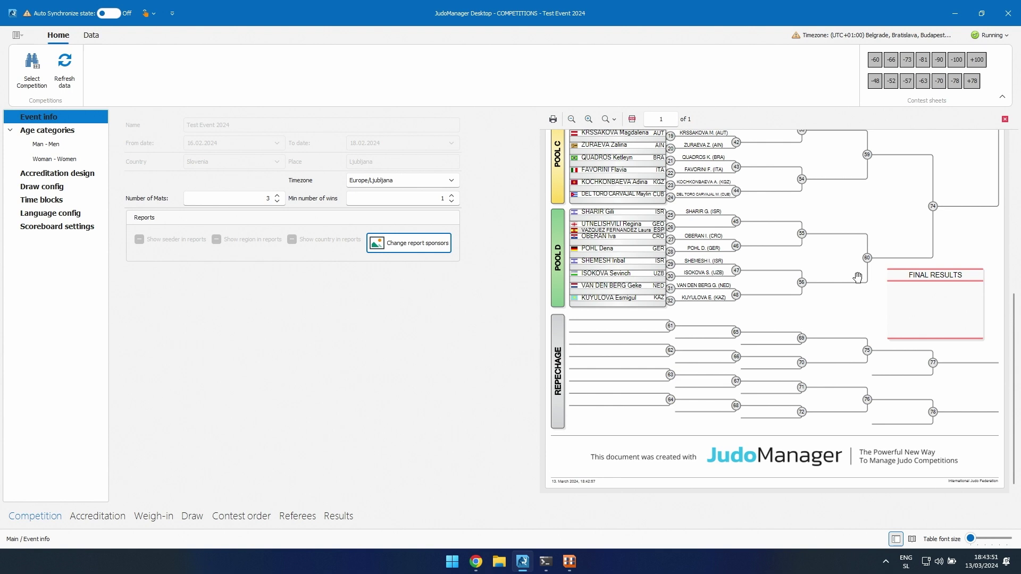
# - Close the report preview panel to return to the Test Event 2024 event info form
pyautogui.click(1006, 120)
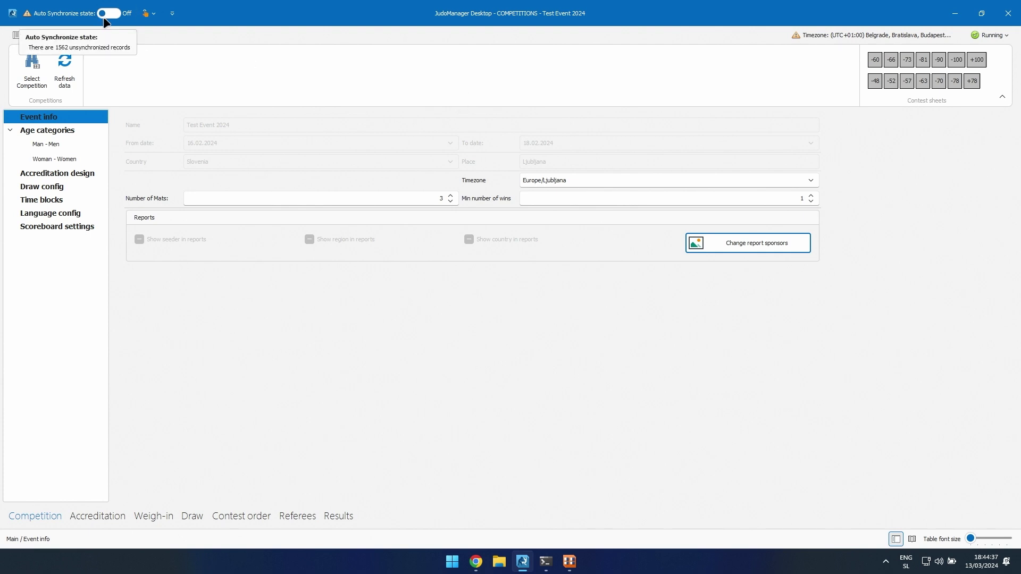
# - Start Database > Backup database to file and dismiss the 'Please stop service first' message
pyautogui.click(92, 35)
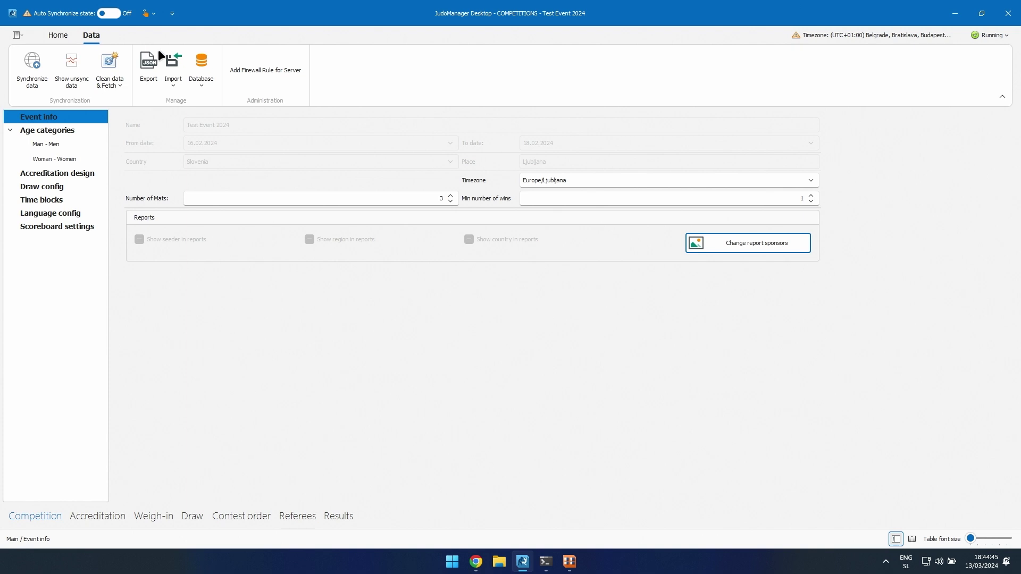
pyautogui.click(202, 90)
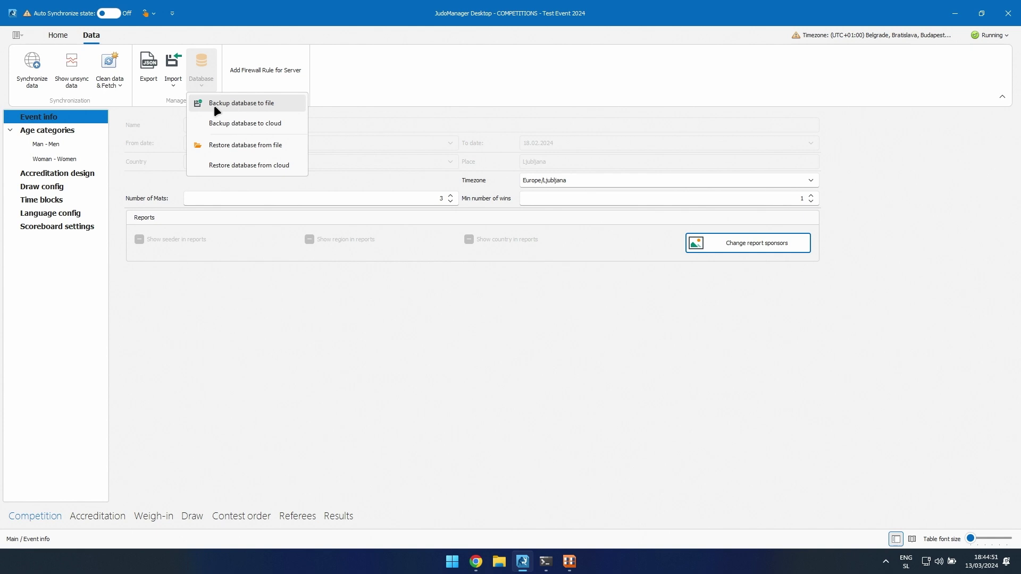
pyautogui.click(273, 103)
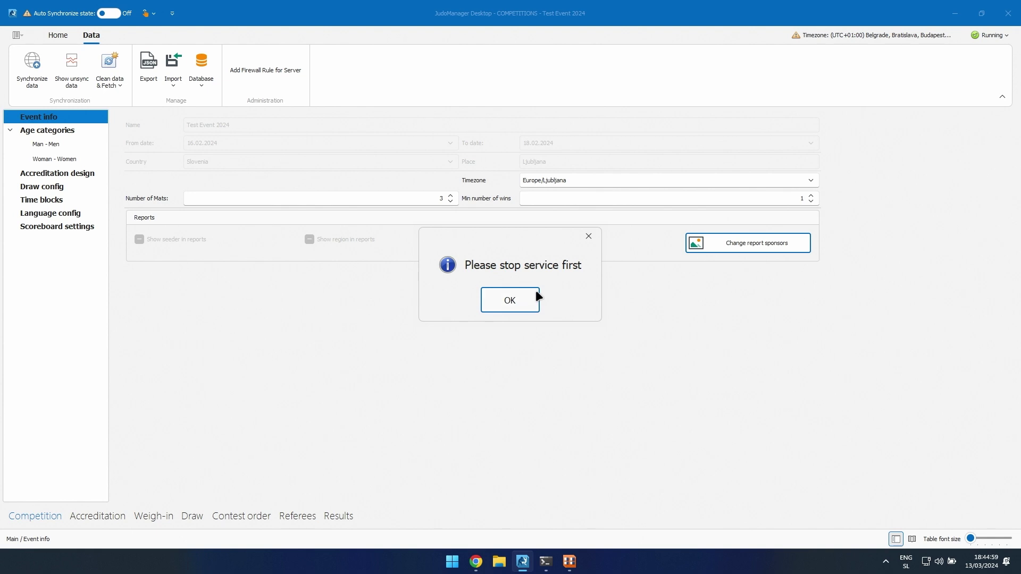
pyautogui.click(588, 236)
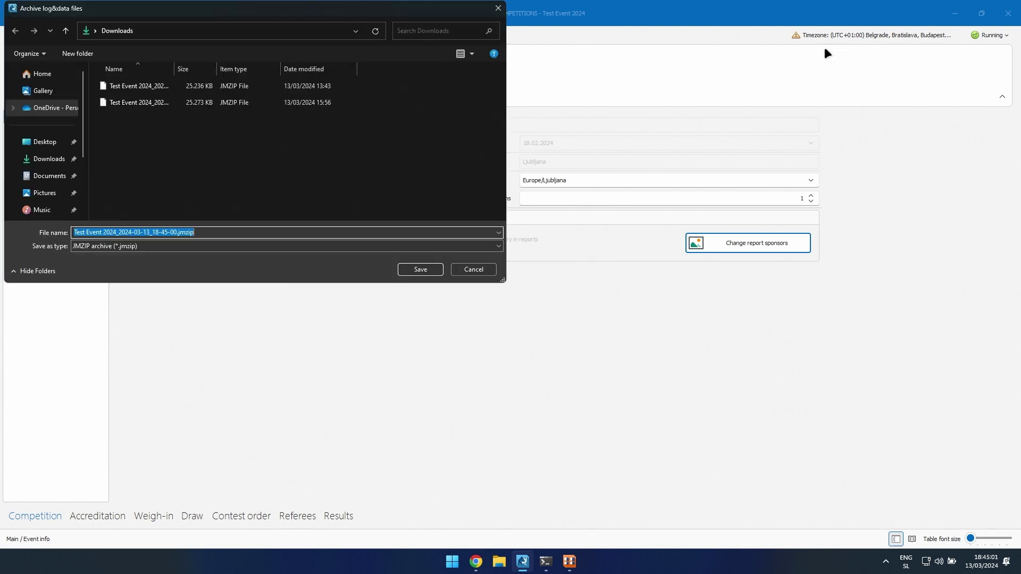
# - Cancel the pending save dialog and stop the JudoManager service
pyautogui.click(497, 8)
pyautogui.click(983, 34)
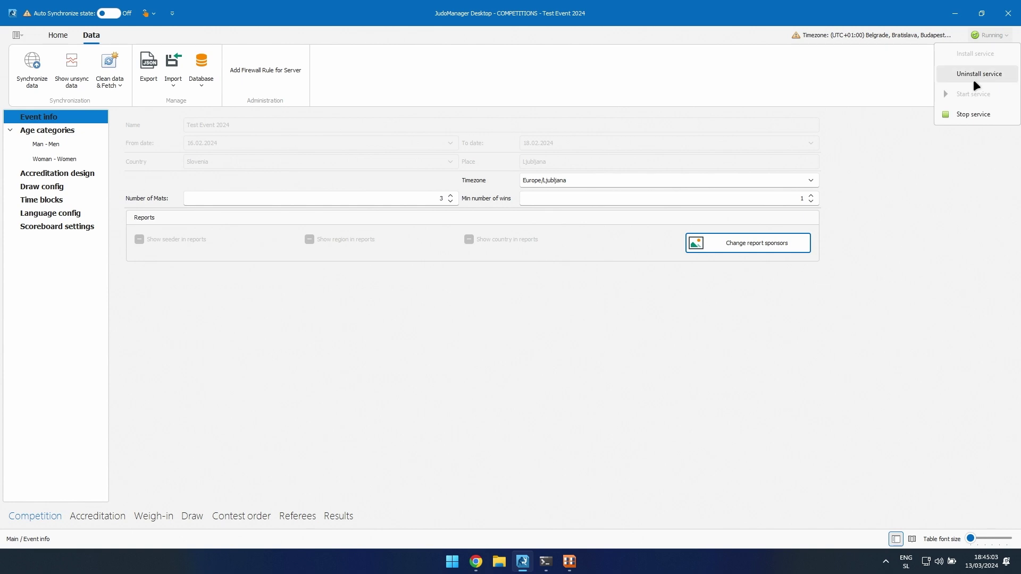
pyautogui.click(974, 113)
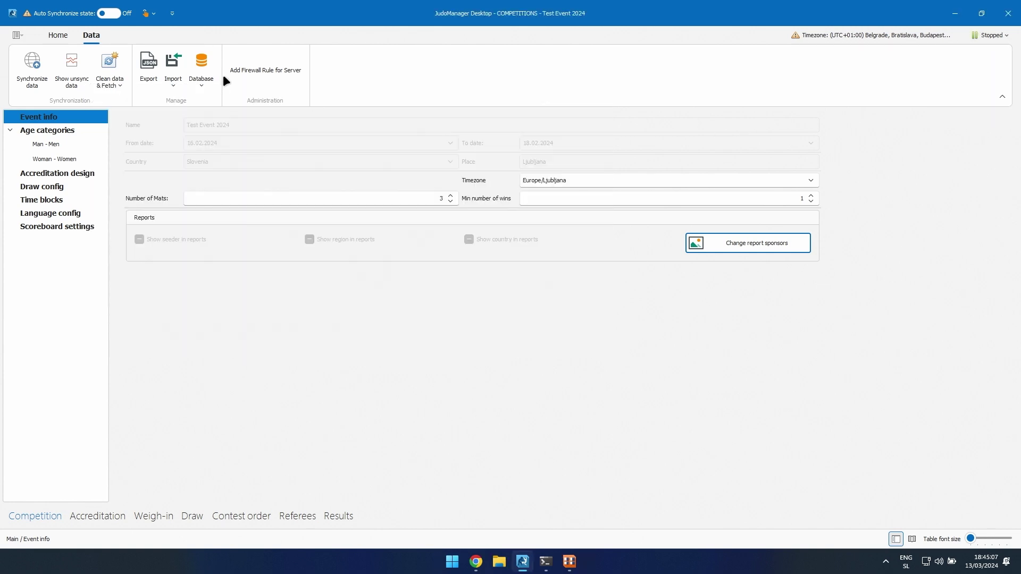
# - Back up the Test Event 2024 database to a .jmzip archive in Downloads
pyautogui.click(204, 80)
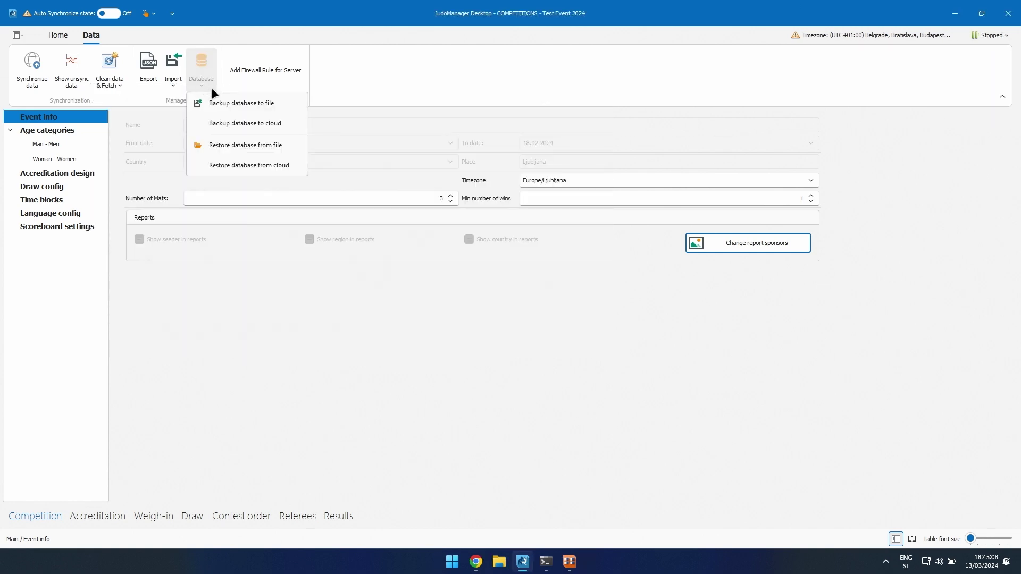
pyautogui.click(259, 102)
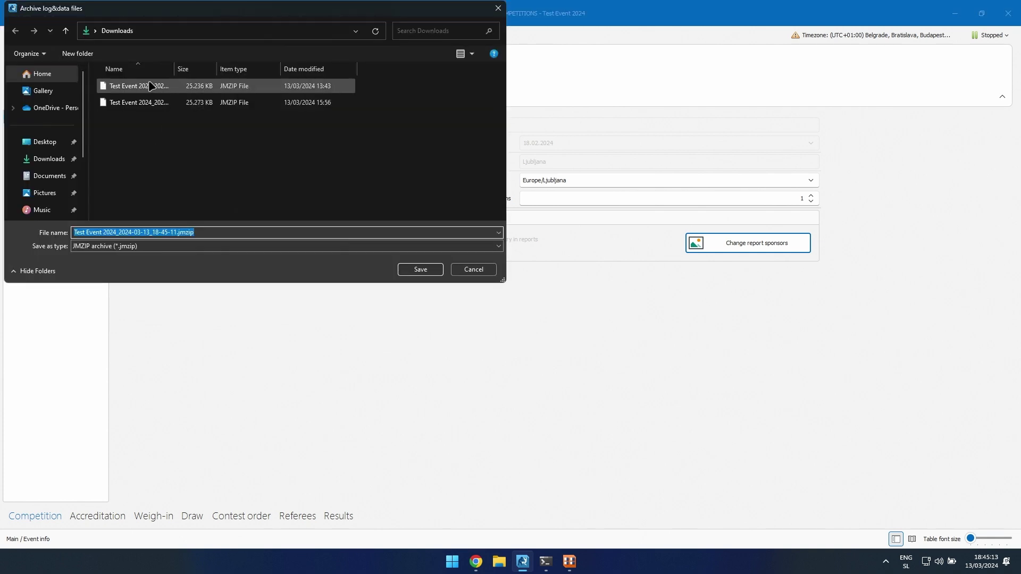
pyautogui.moveTo(174, 69); pyautogui.dragTo(286, 70)
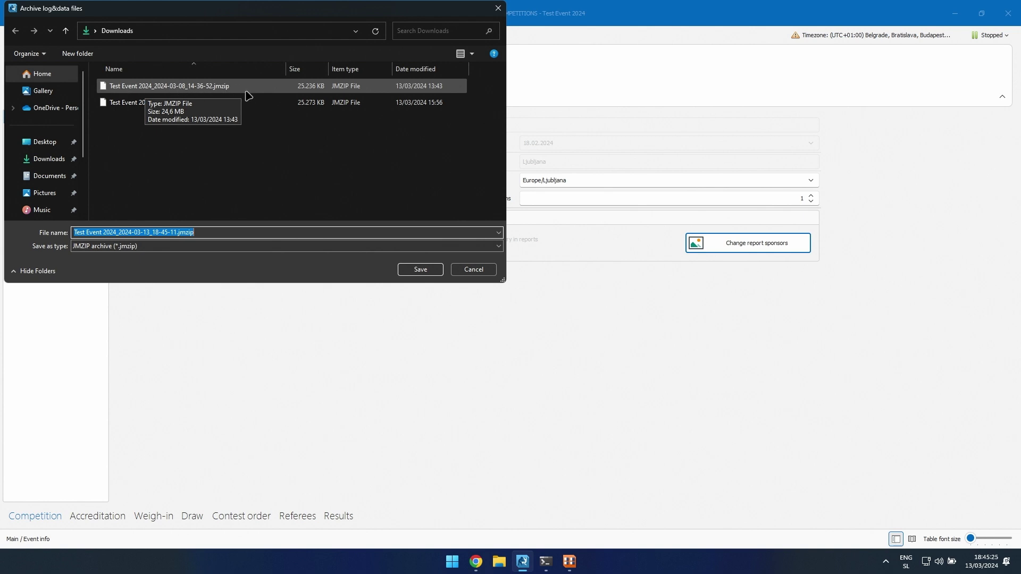
pyautogui.click(420, 270)
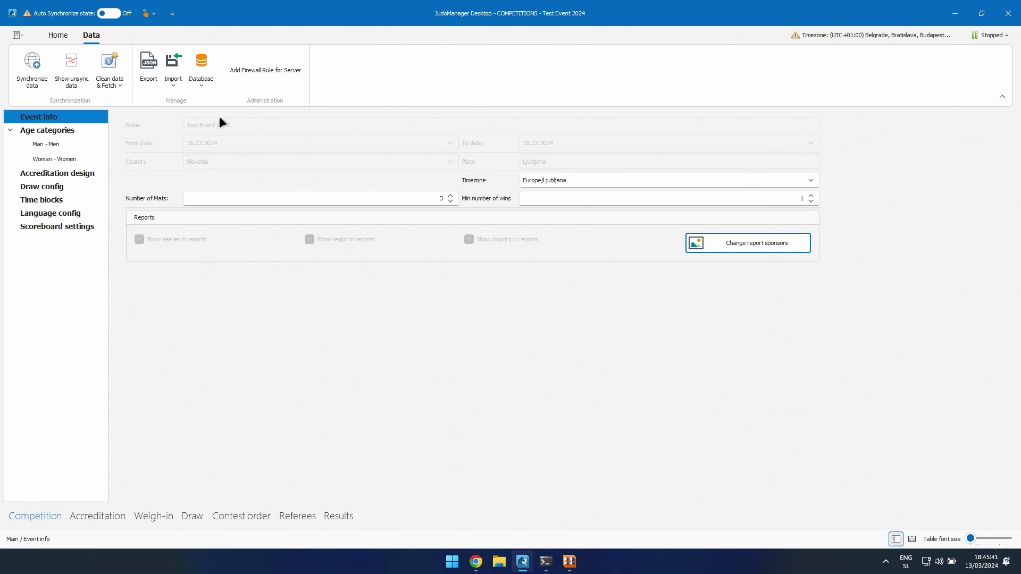
pyautogui.click(202, 80)
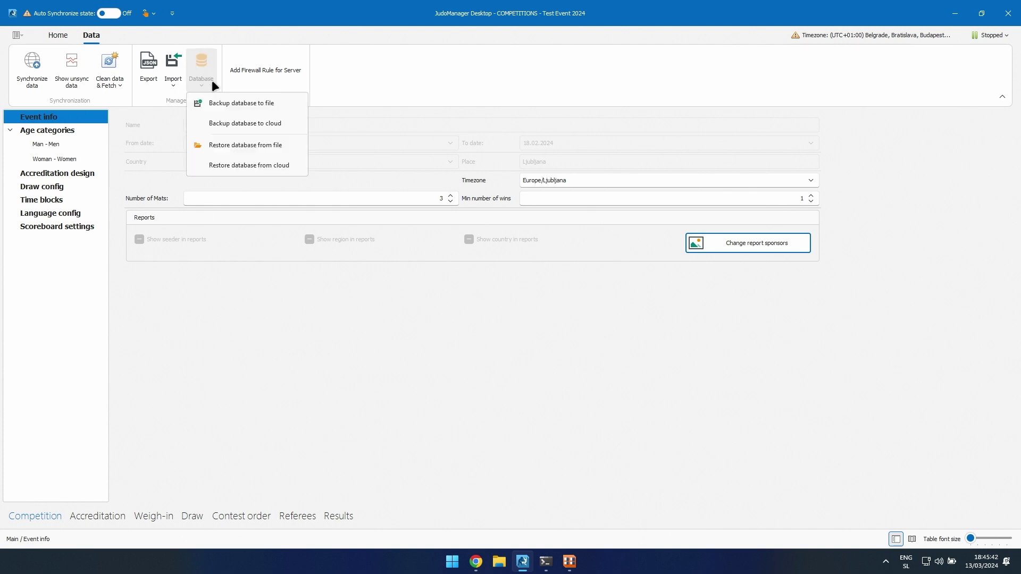
pyautogui.click(247, 148)
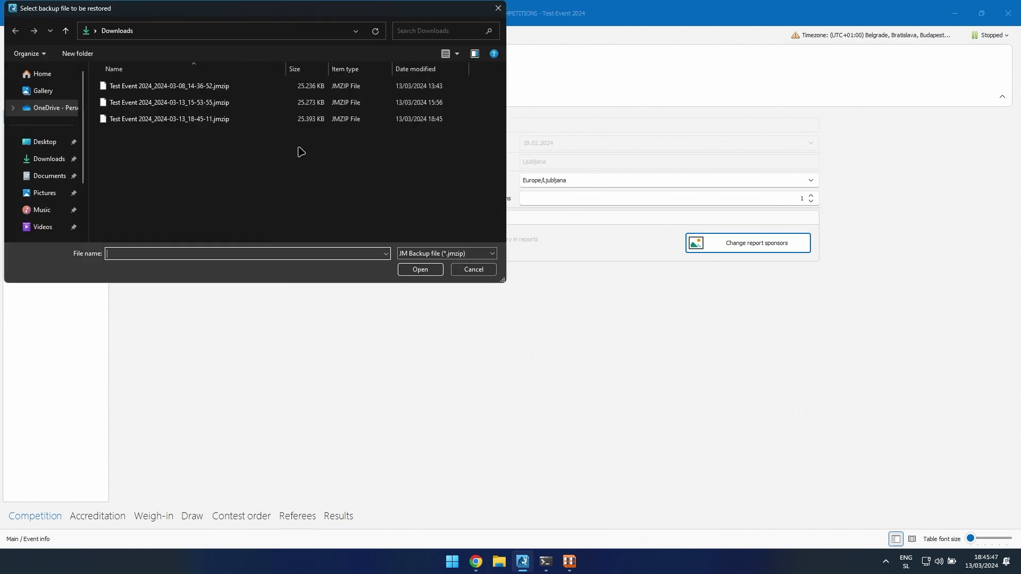
pyautogui.doubleClick(211, 105)
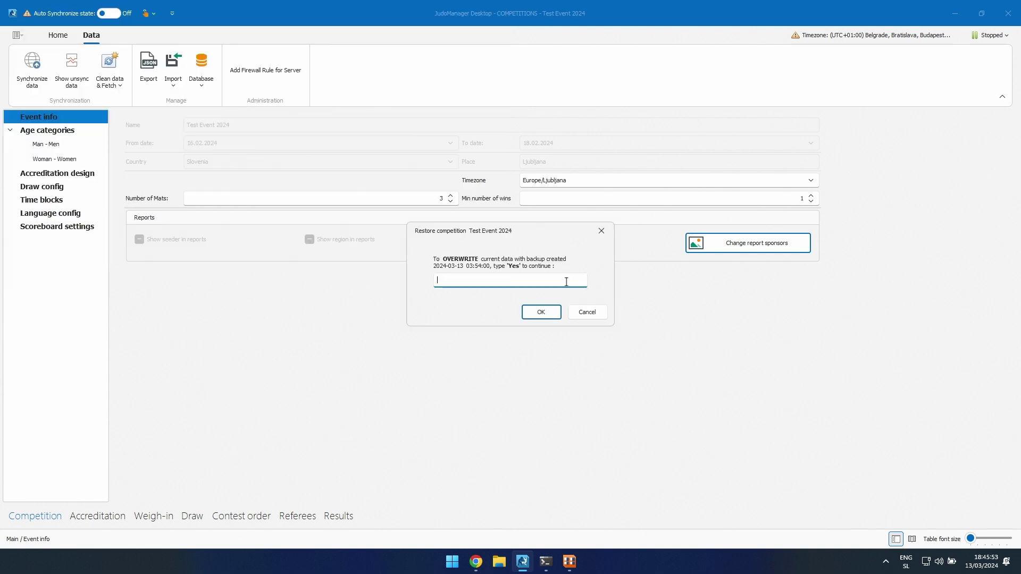
pyautogui.write('Yes')
pyautogui.click(539, 311)
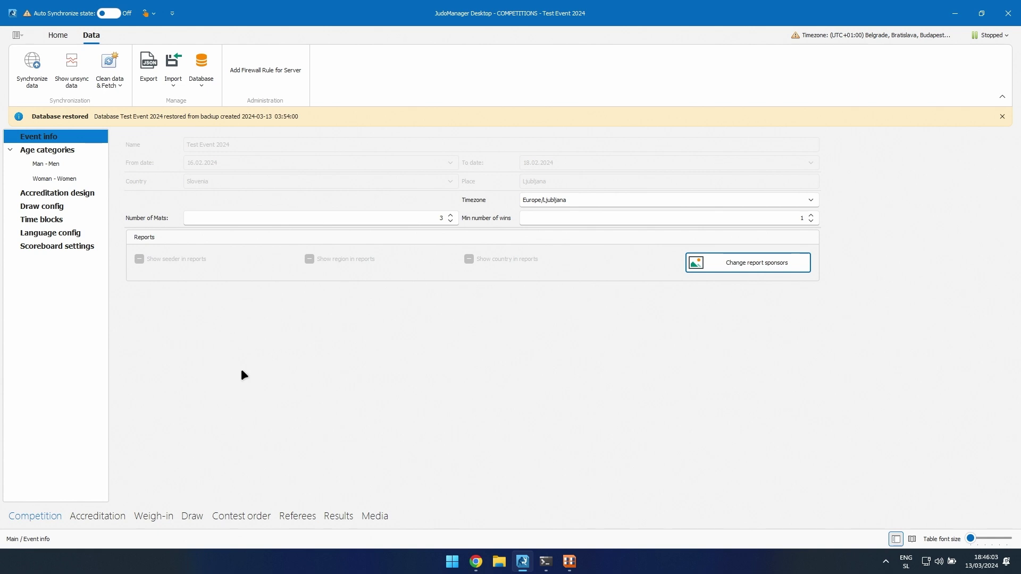
pyautogui.click(244, 516)
# - Clear the Men -60 draw from the All (14) category list, leaving every category unprepared
pyautogui.click(191, 516)
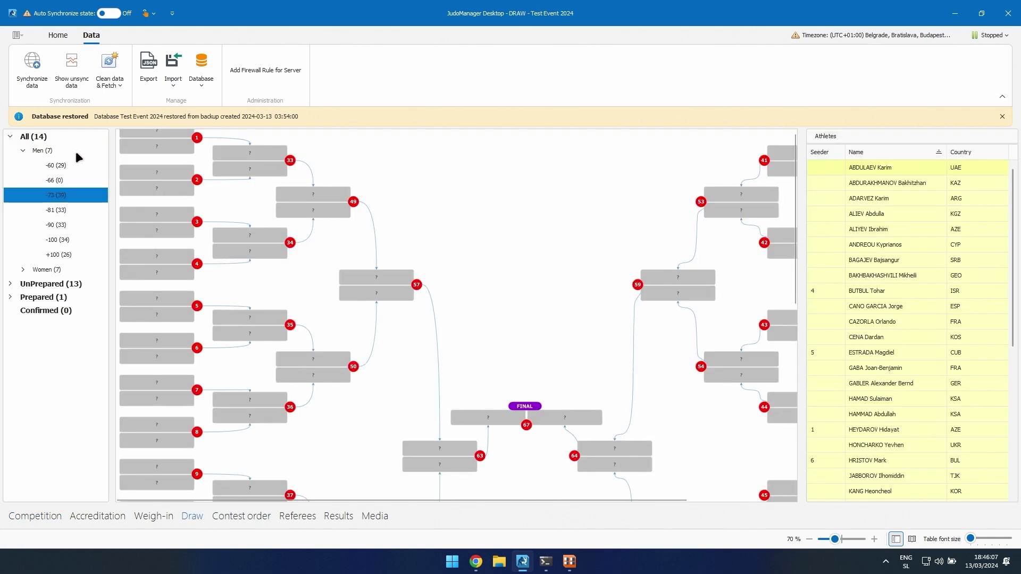
pyautogui.click(32, 136)
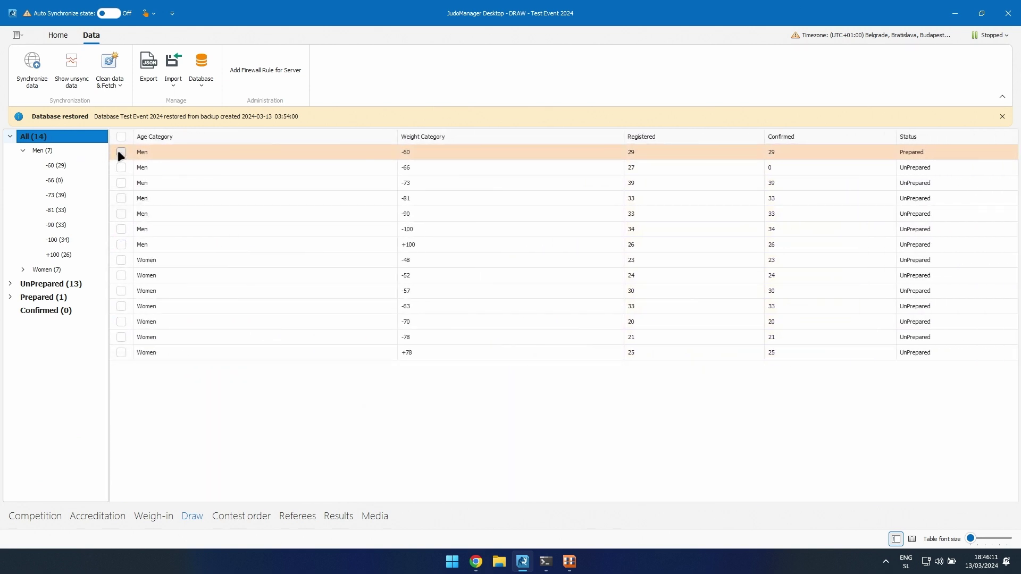
pyautogui.click(122, 152)
pyautogui.click(59, 36)
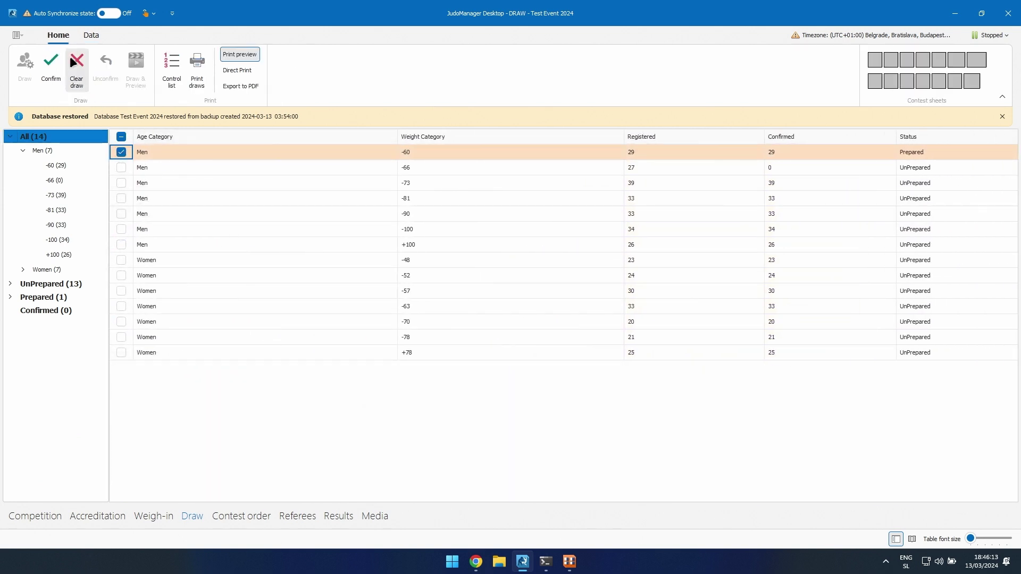
pyautogui.click(76, 58)
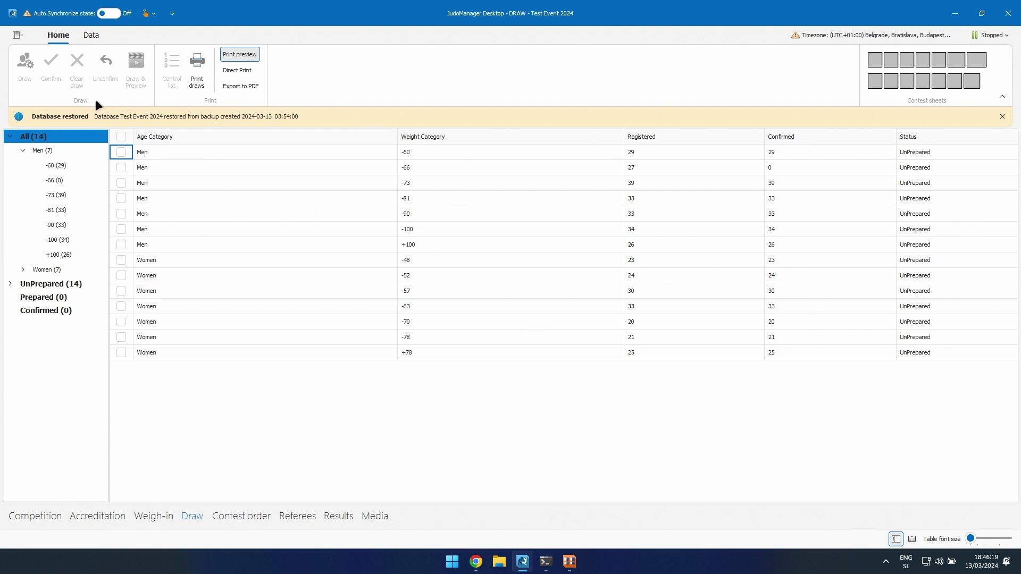
pyautogui.click(89, 35)
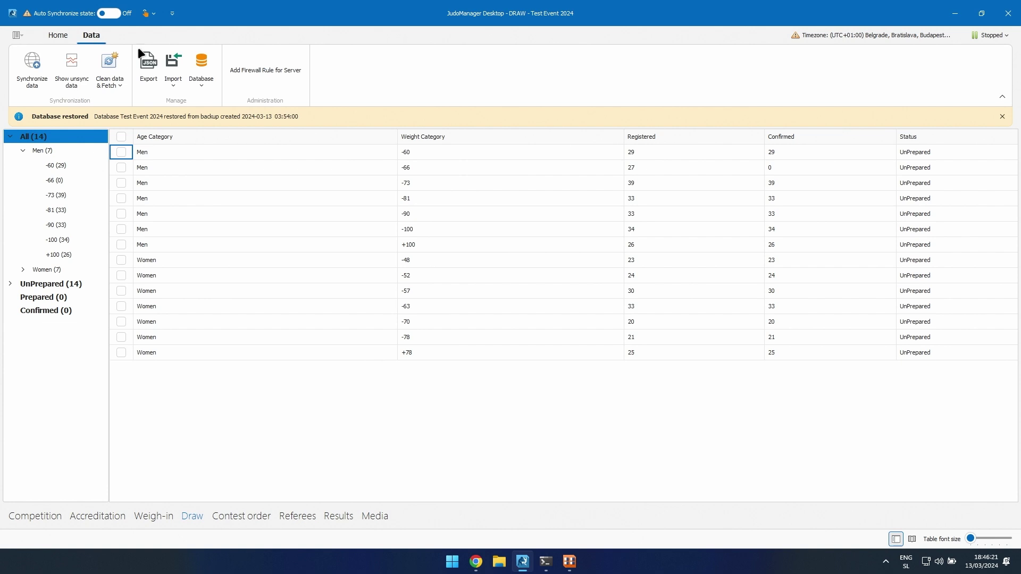
pyautogui.click(206, 86)
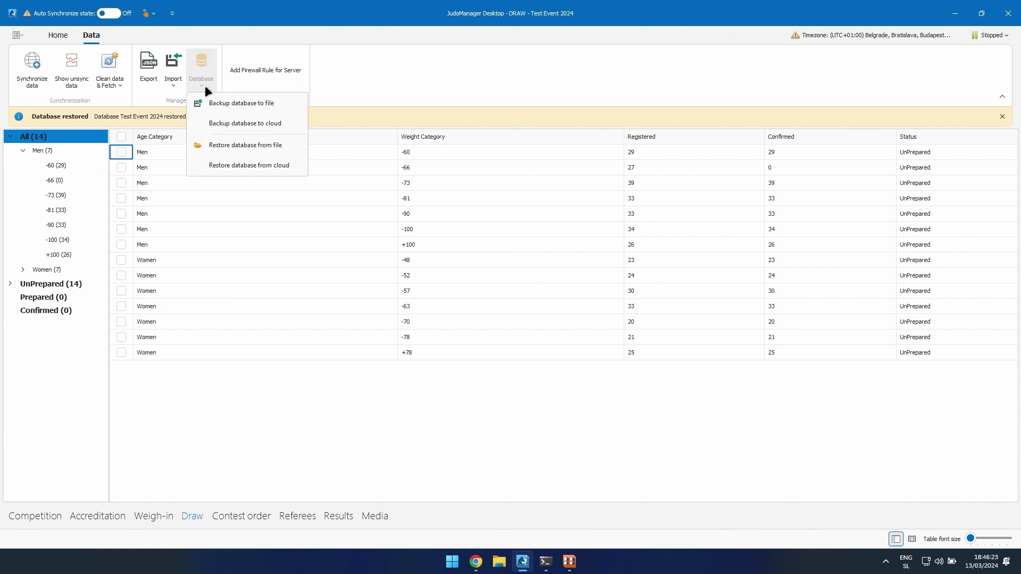
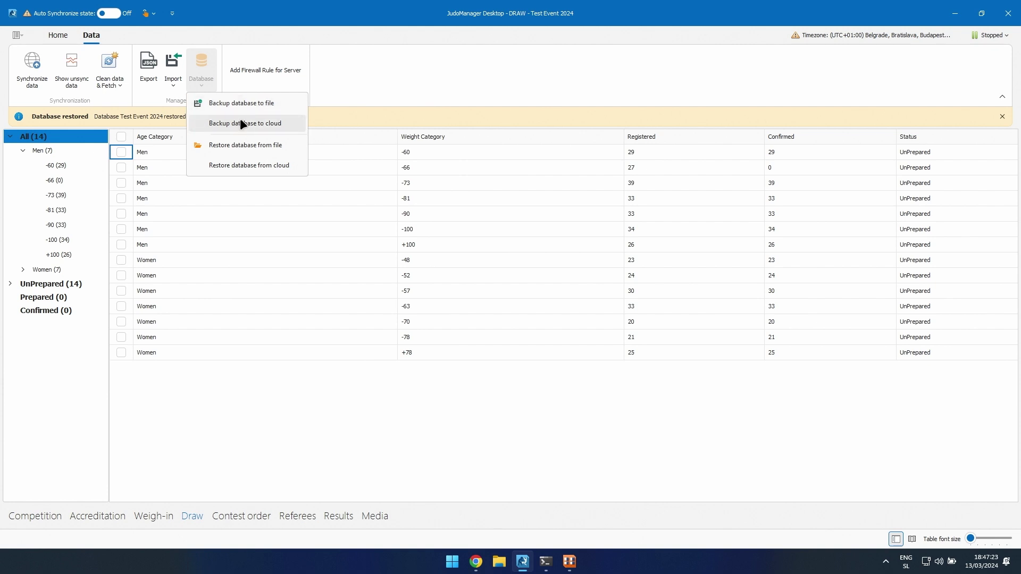
# - Start the JudoManager server service from the Home tab so it shows Running
pyautogui.click(369, 78)
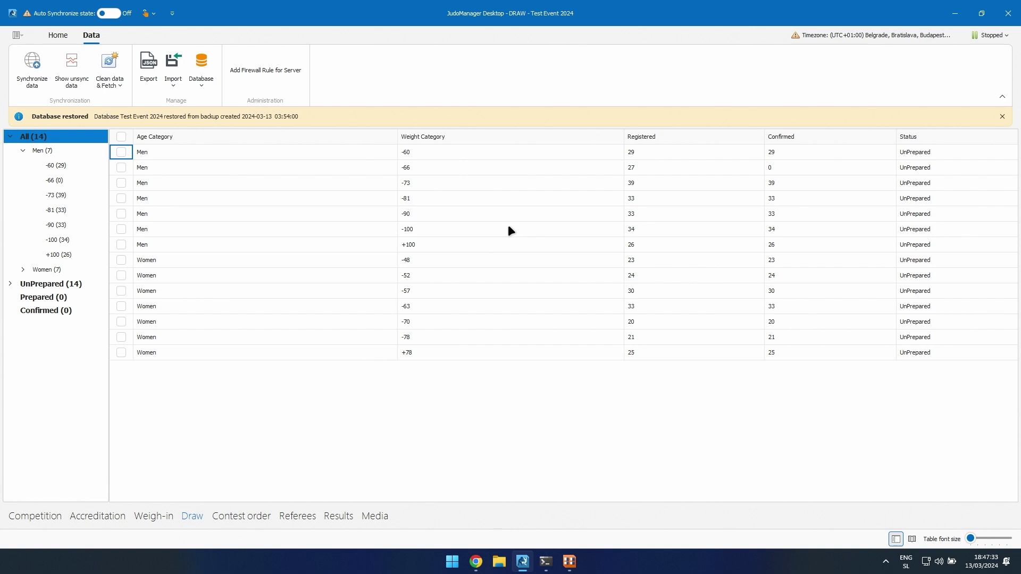
pyautogui.click(58, 35)
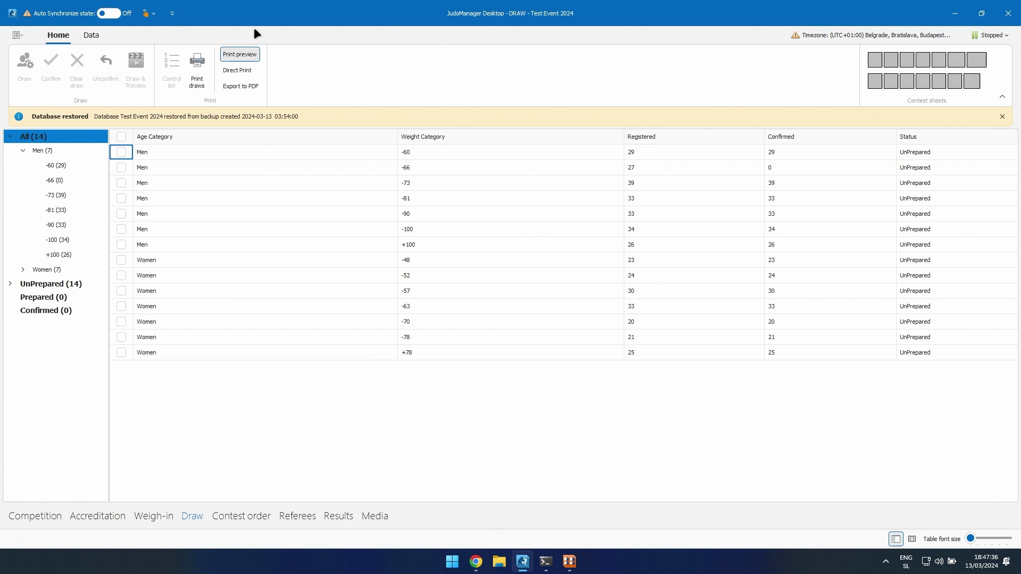
pyautogui.click(1001, 34)
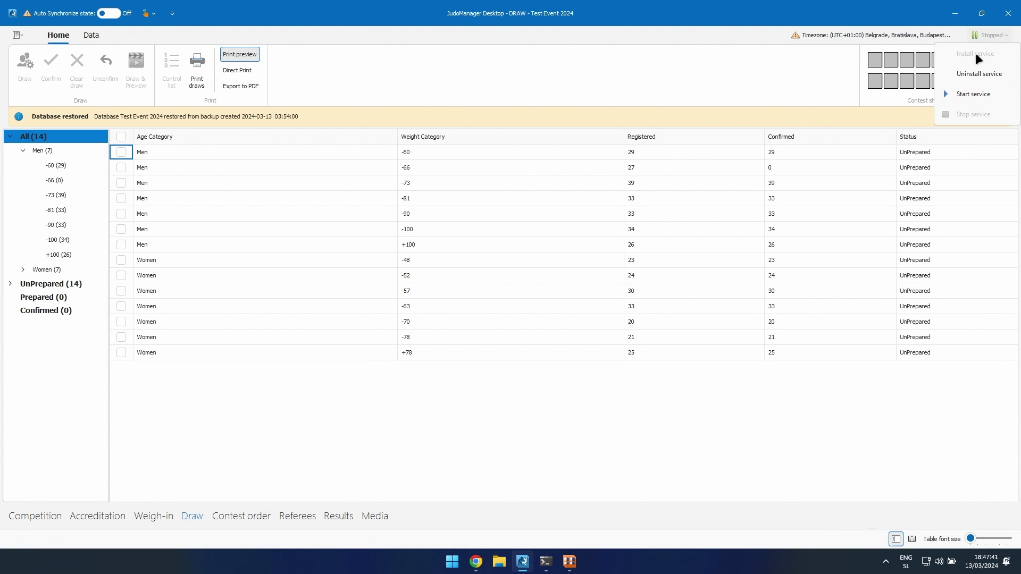
pyautogui.click(950, 97)
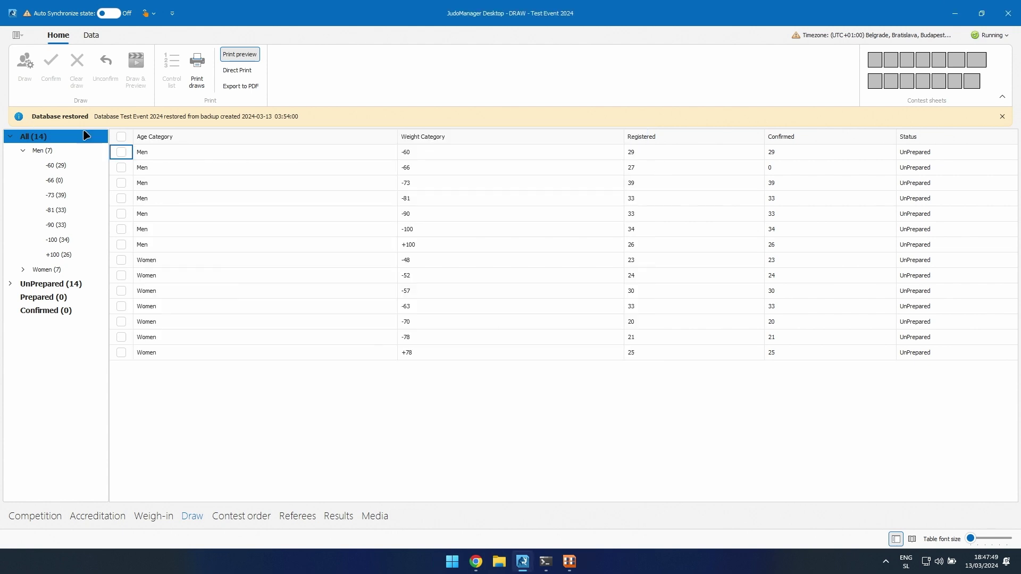
# - Draw all 14 weight categories with confirmed competitors only and confirm the draws
pyautogui.click(1002, 116)
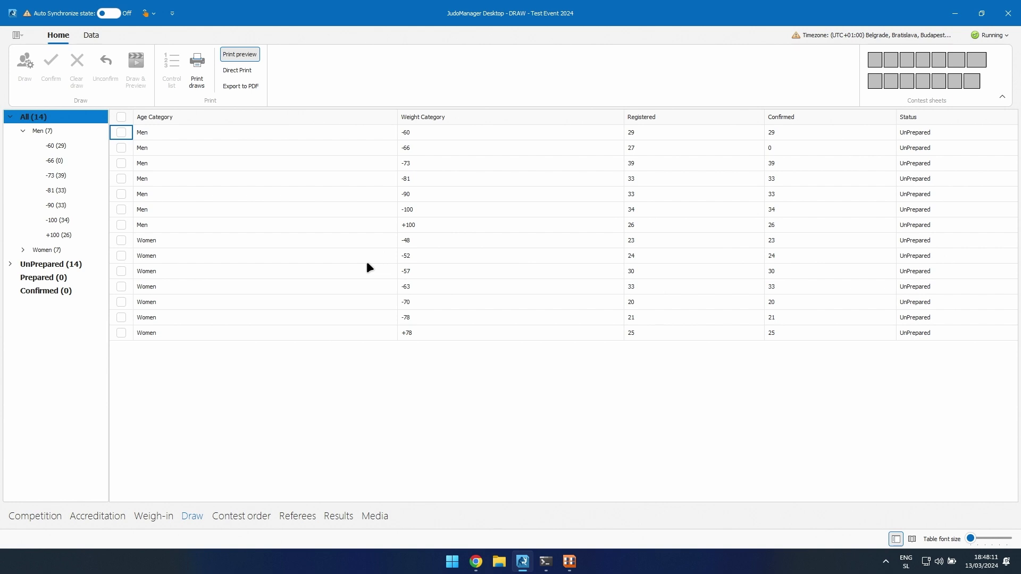
pyautogui.click(120, 118)
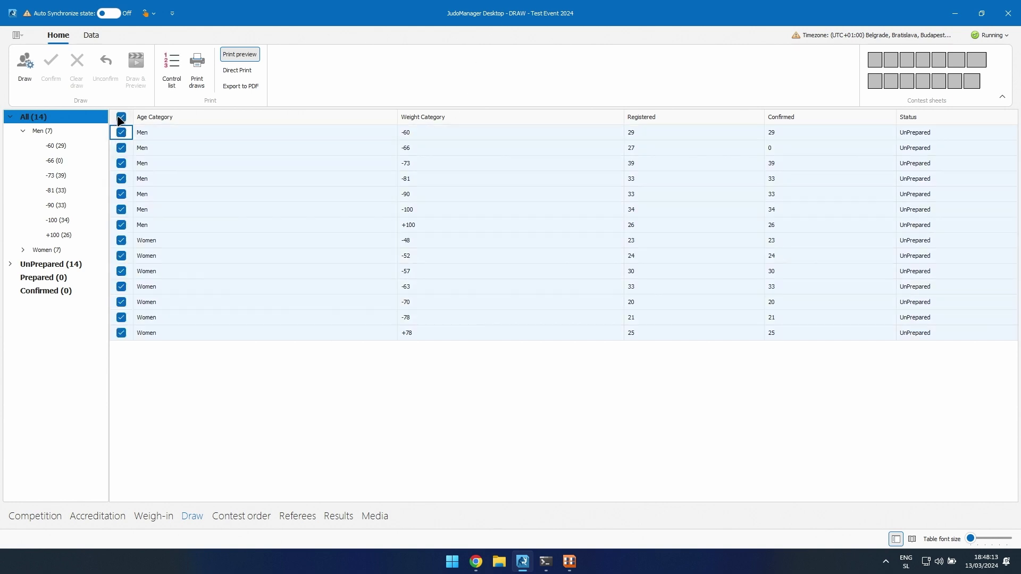
pyautogui.click(24, 66)
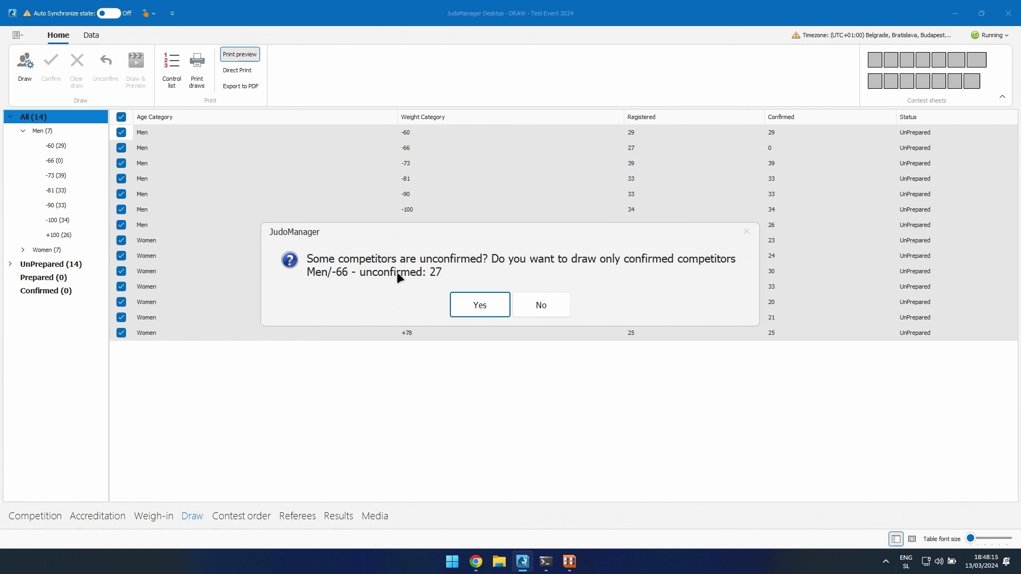
pyautogui.click(478, 305)
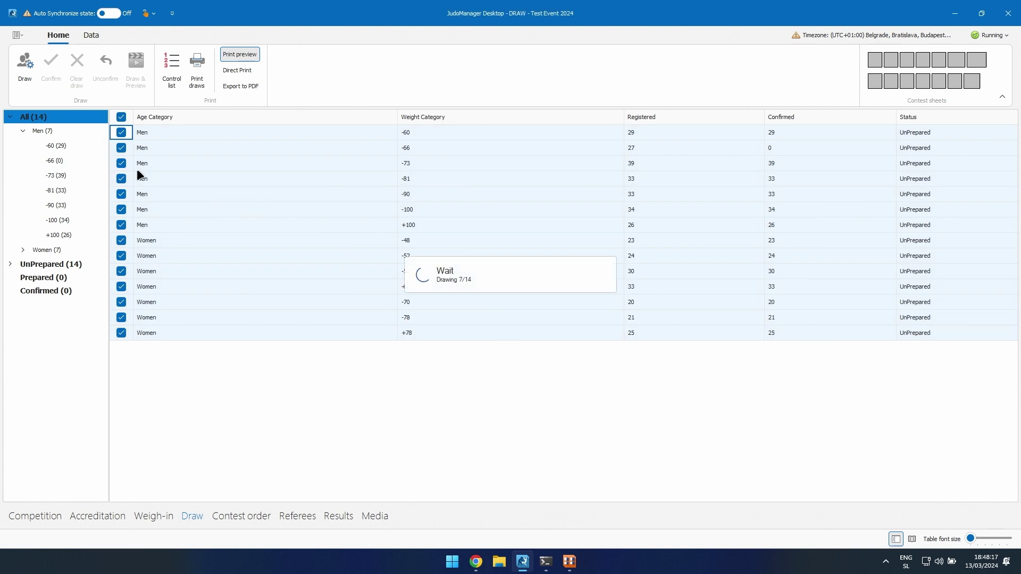
pyautogui.click(480, 303)
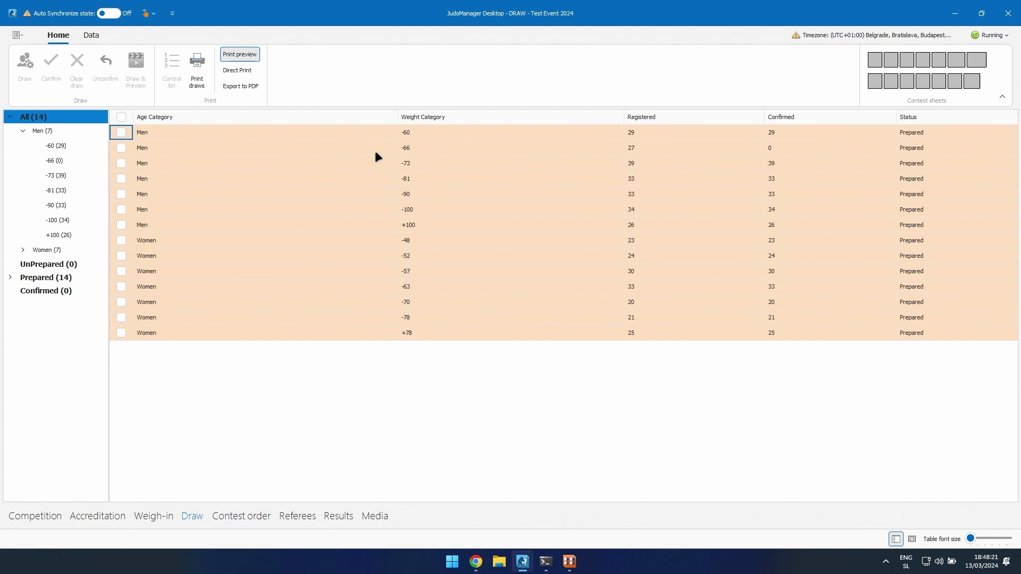
pyautogui.click(122, 117)
pyautogui.click(58, 80)
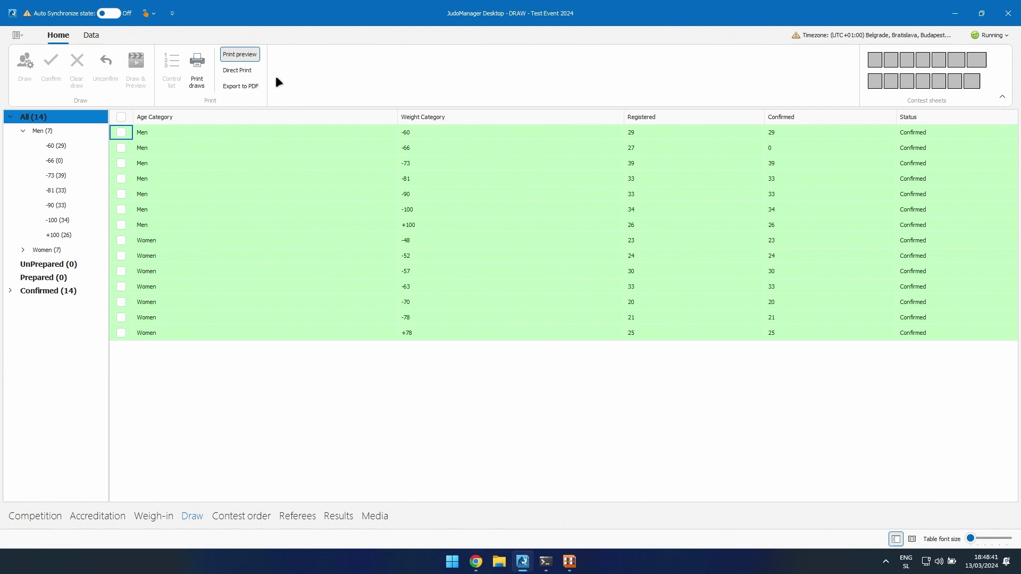
# - Glance at the Database backup options, then open the Contest order screen
pyautogui.click(90, 35)
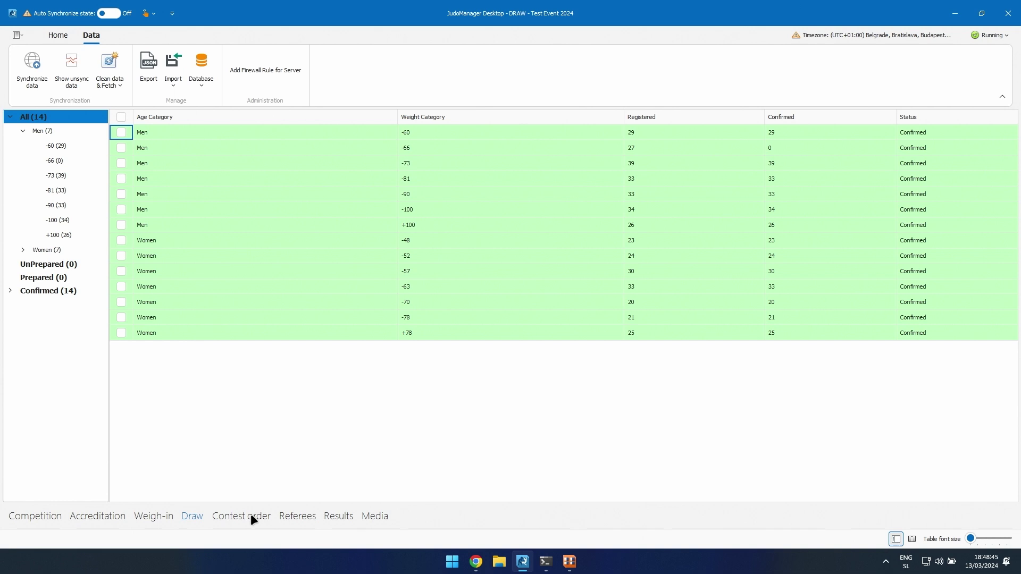
pyautogui.click(208, 73)
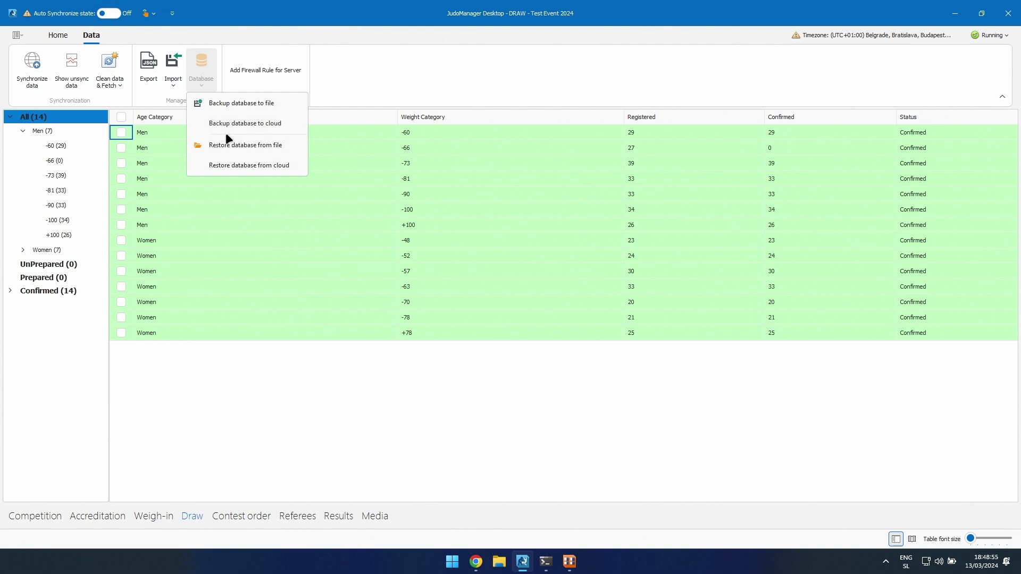
pyautogui.click(290, 391)
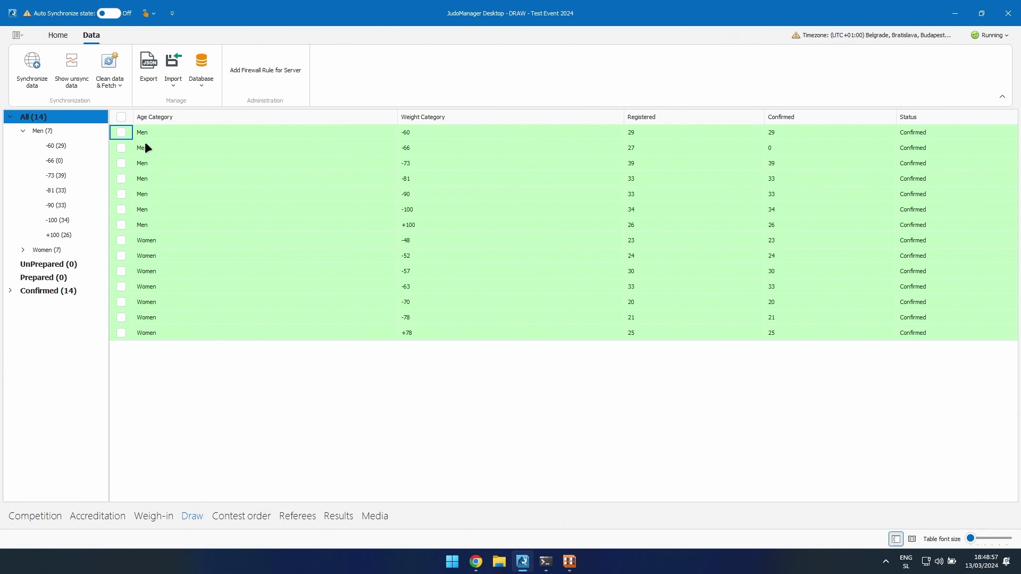
pyautogui.click(239, 515)
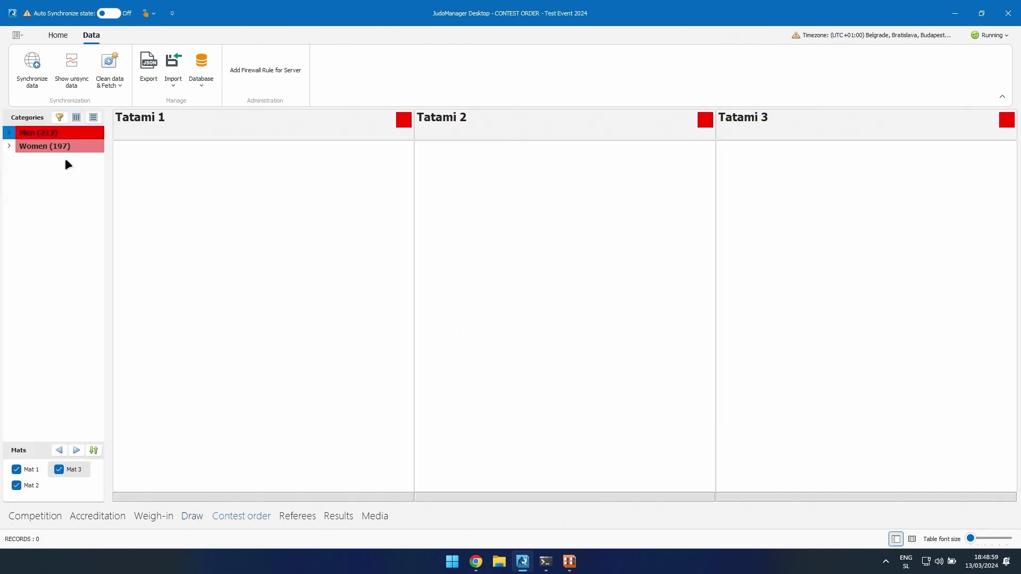
# - Assign Men -60 to Tatami 1, Men -73 to Tatami 2 and Men -81 to Tatami 3
pyautogui.click(9, 132)
pyautogui.moveTo(30, 145); pyautogui.dragTo(159, 163)
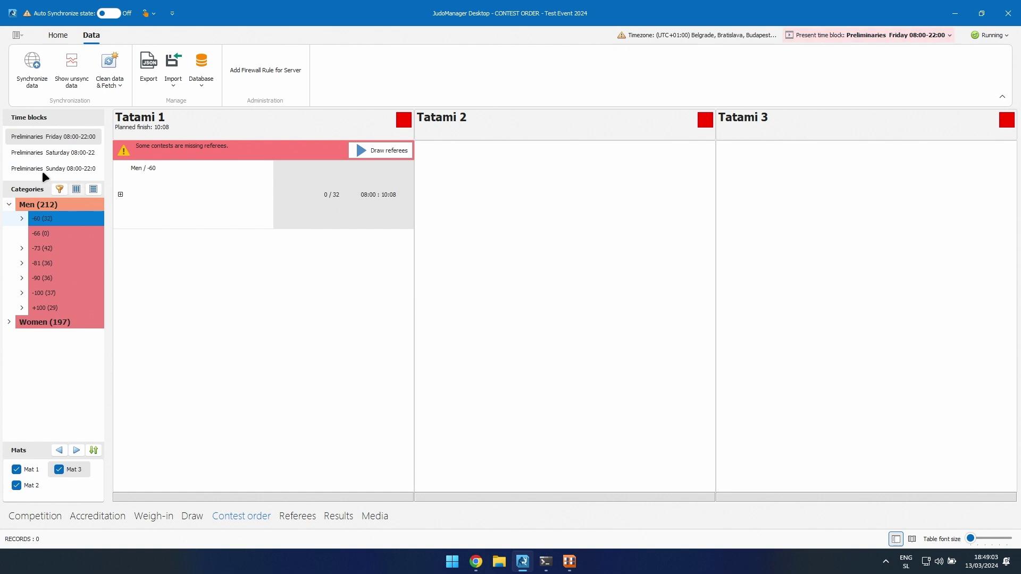
pyautogui.click(47, 234)
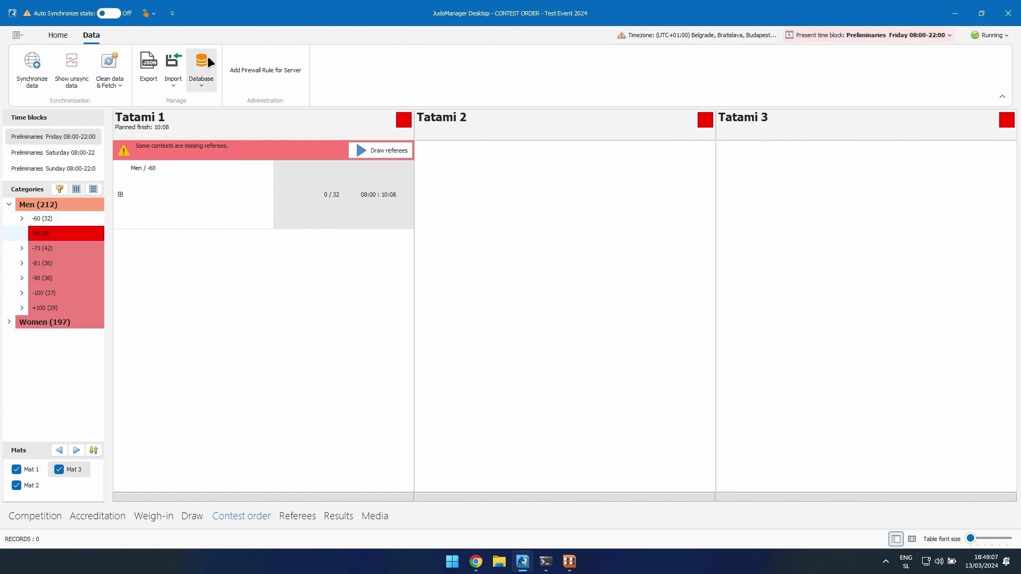
pyautogui.moveTo(47, 248); pyautogui.dragTo(533, 240)
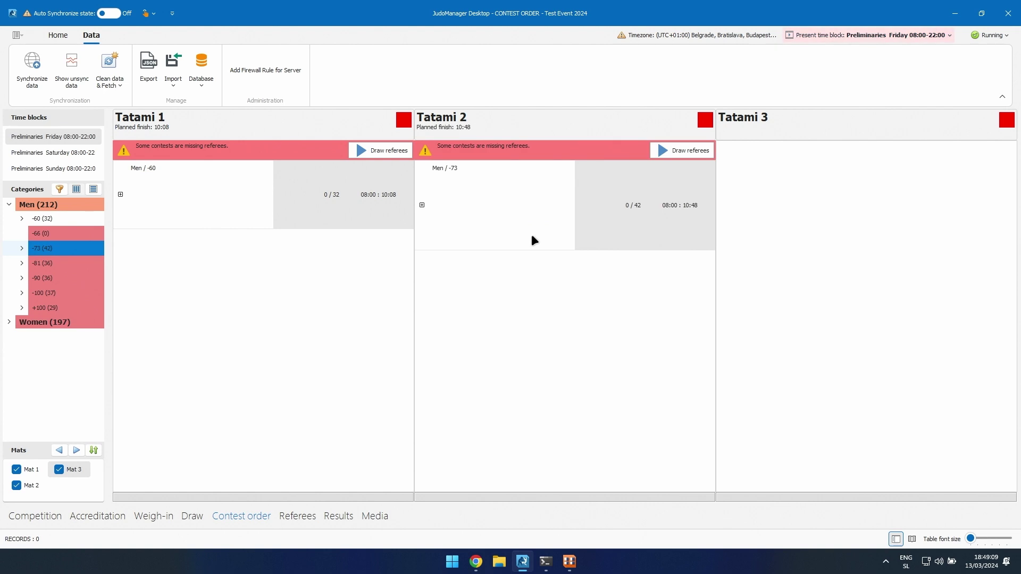
pyautogui.moveTo(56, 268); pyautogui.dragTo(862, 204)
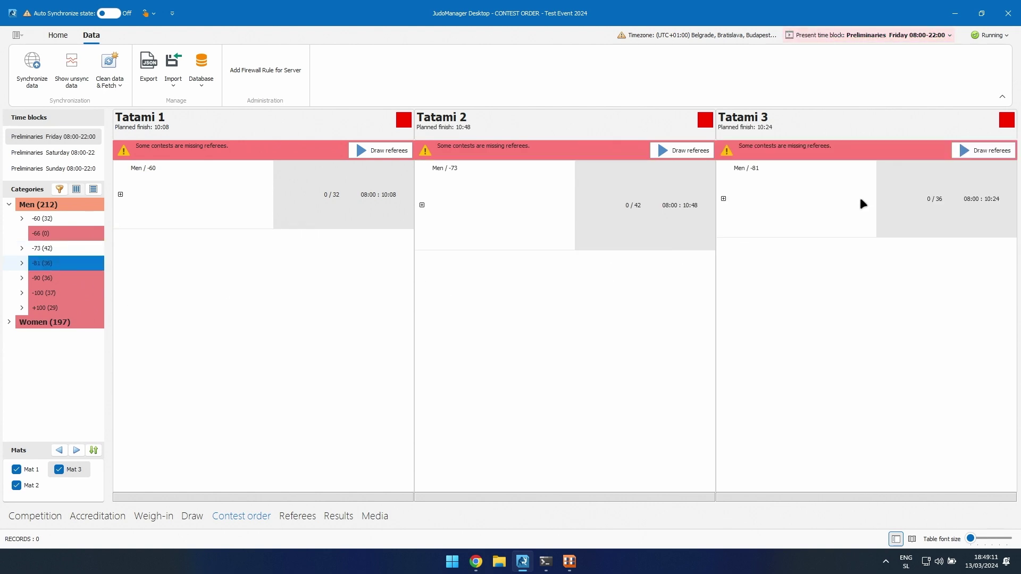
# - Show the Contest order view listing each tatami's scheduled contests
pyautogui.click(58, 35)
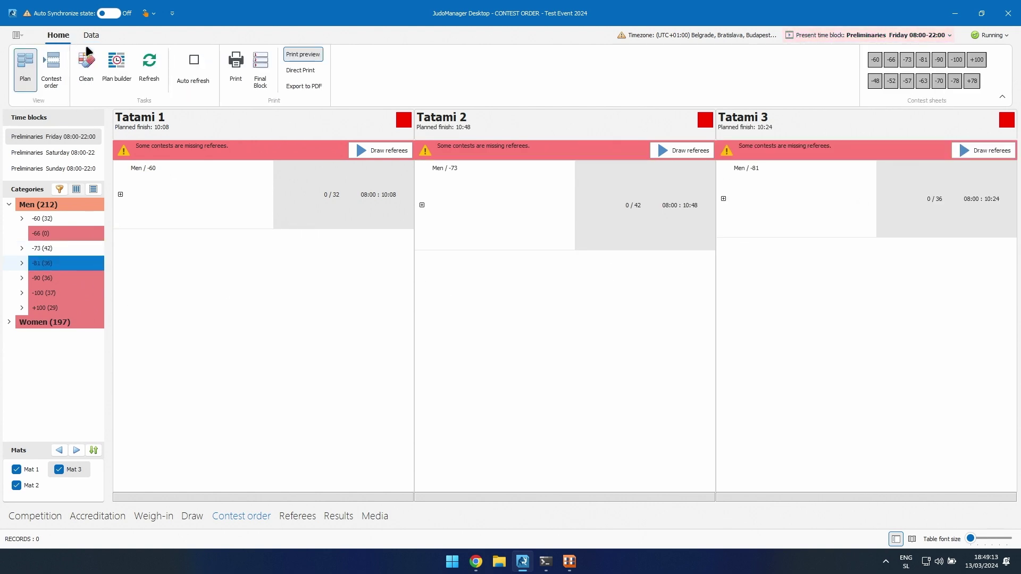
pyautogui.click(56, 58)
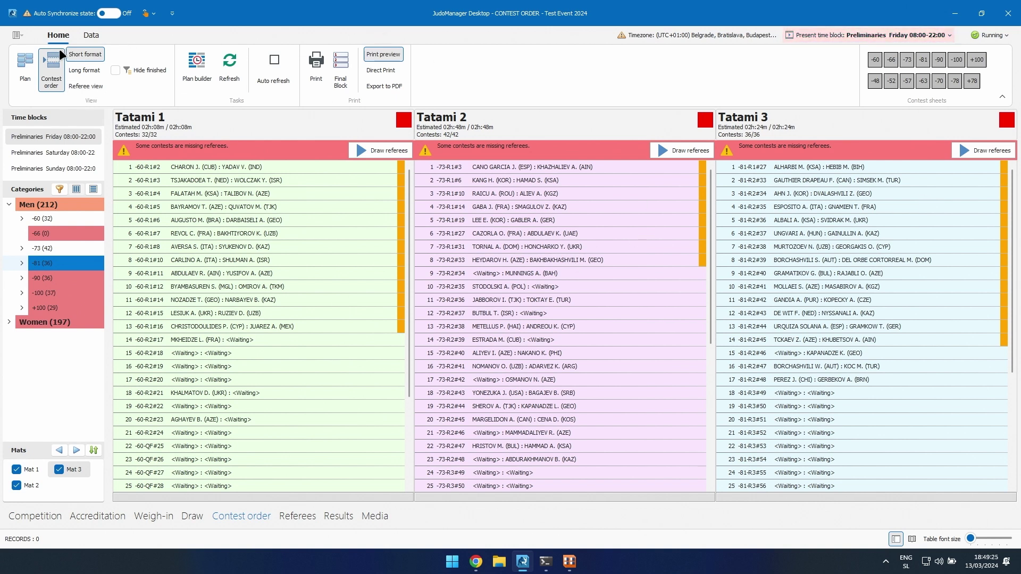
pyautogui.click(89, 35)
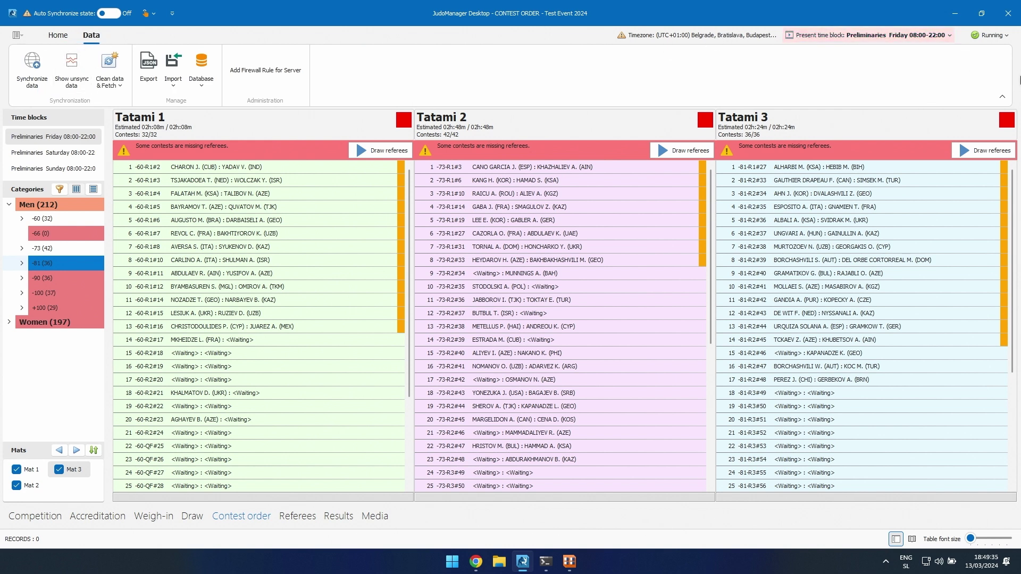
# - Open the Data not synchronized window, filter to sync errors and refresh the list
pyautogui.click(72, 65)
pyautogui.moveTo(420, 52); pyautogui.dragTo(598, 75)
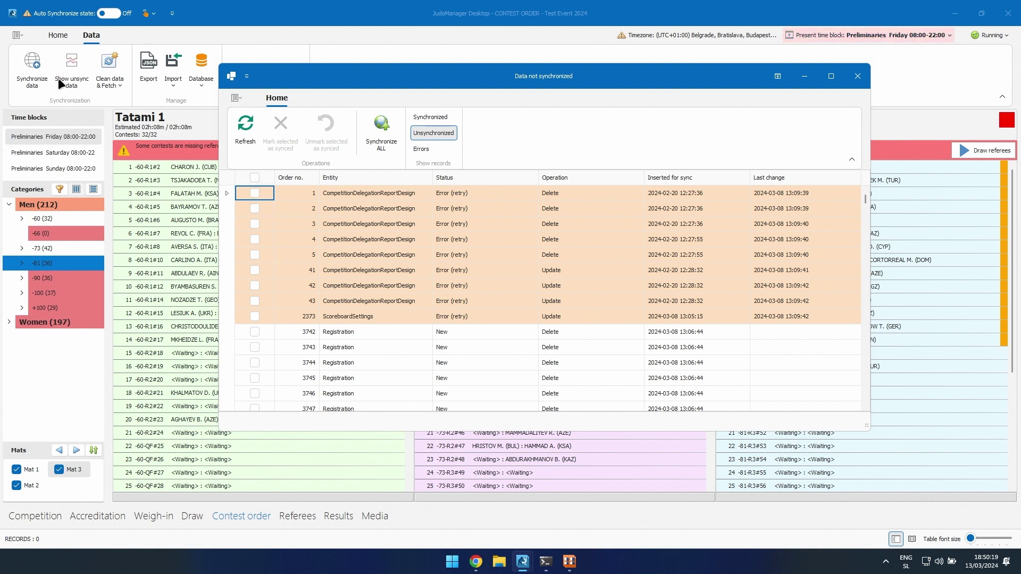
pyautogui.click(857, 77)
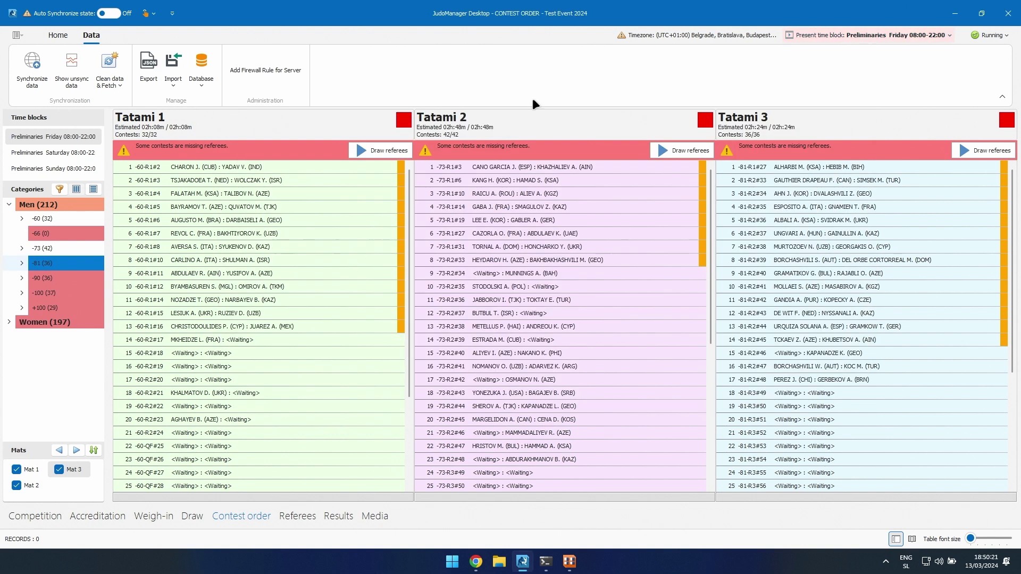
pyautogui.click(71, 80)
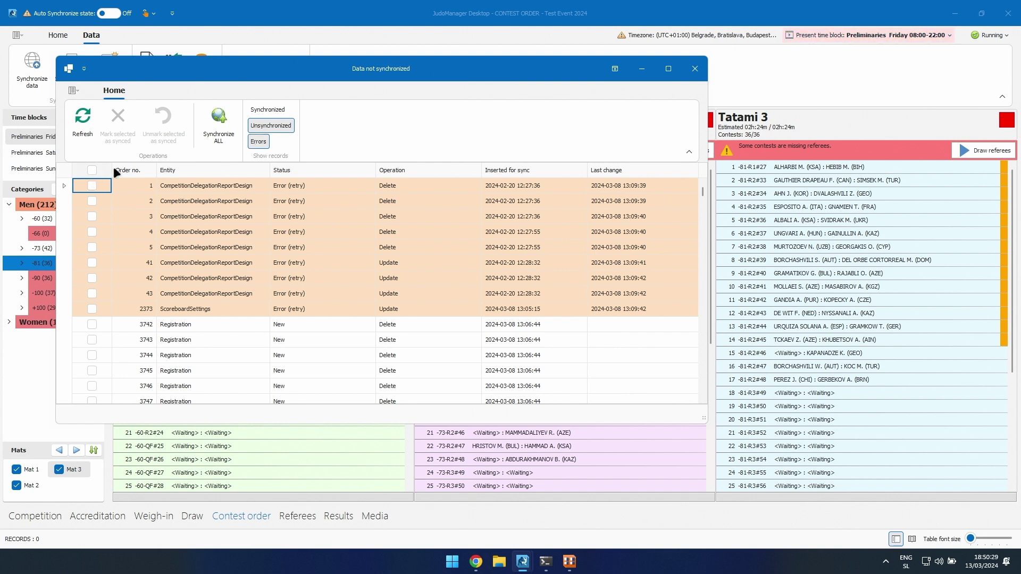
pyautogui.click(261, 126)
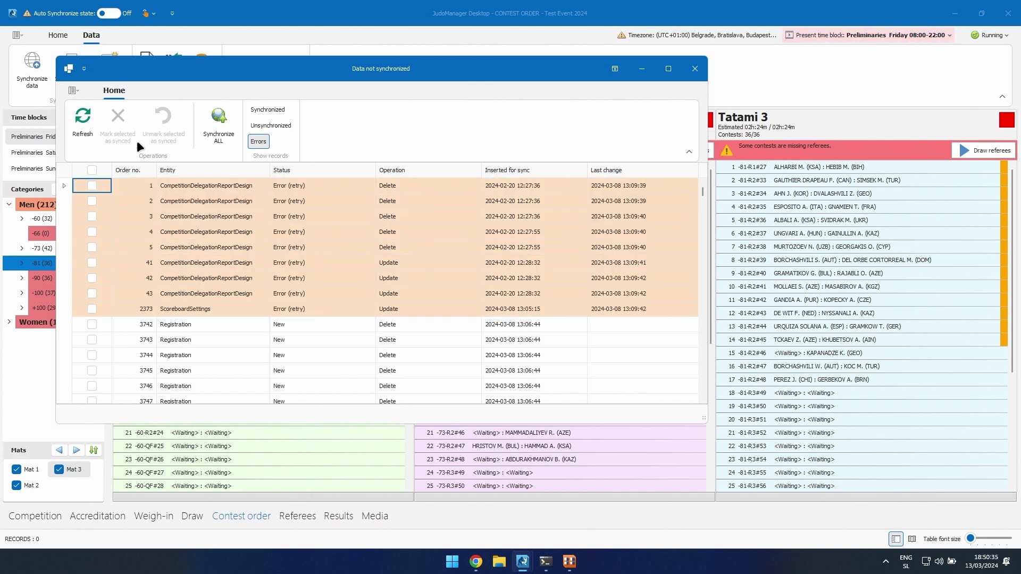
pyautogui.click(91, 133)
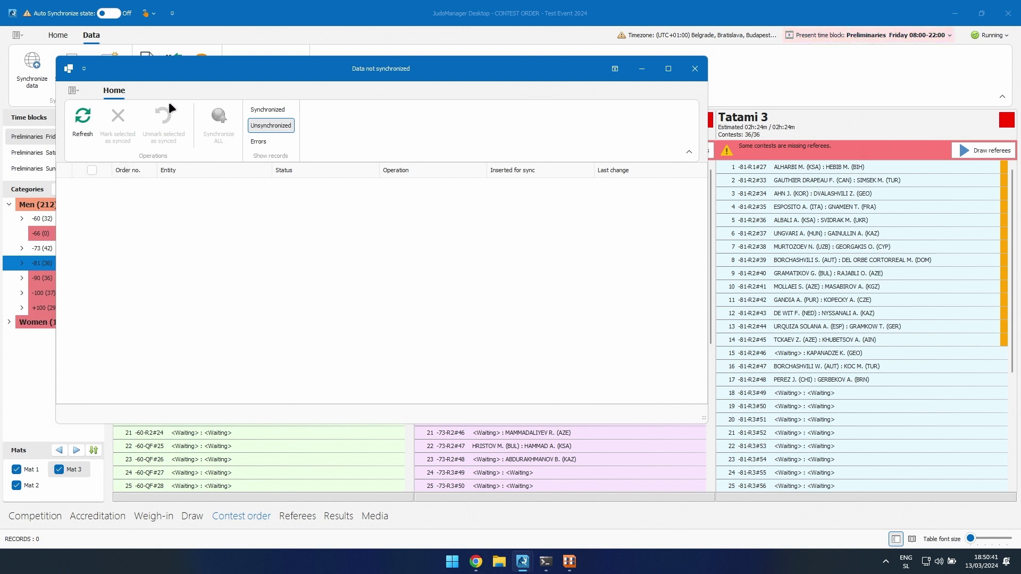
pyautogui.click(694, 69)
pyautogui.click(72, 80)
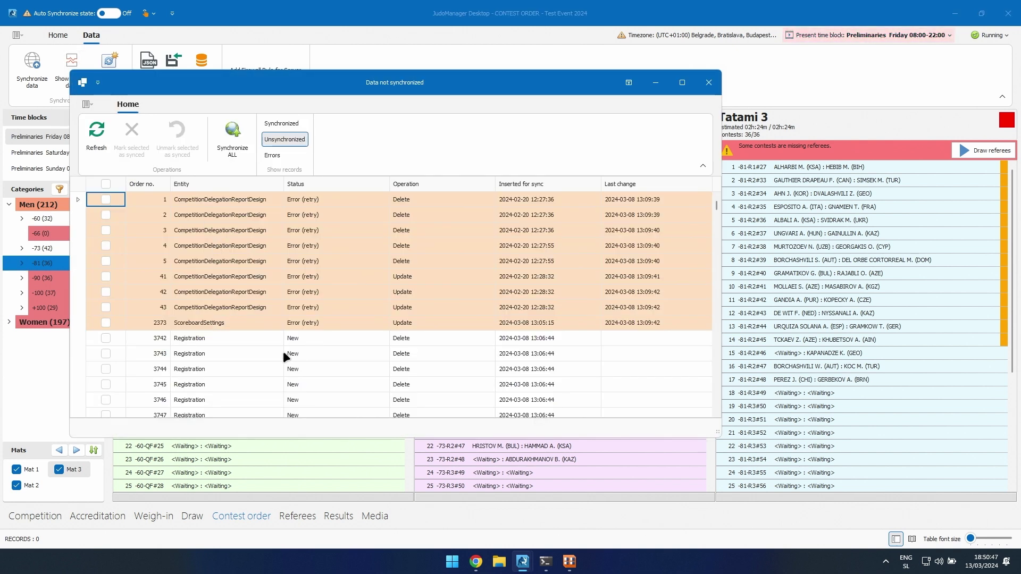
# - Unmark Registration records 3742–3746 and delegation report design records 1 and 4 as synced
pyautogui.click(107, 340)
pyautogui.click(106, 338)
pyautogui.click(106, 354)
pyautogui.click(106, 369)
pyautogui.click(105, 384)
pyautogui.click(106, 400)
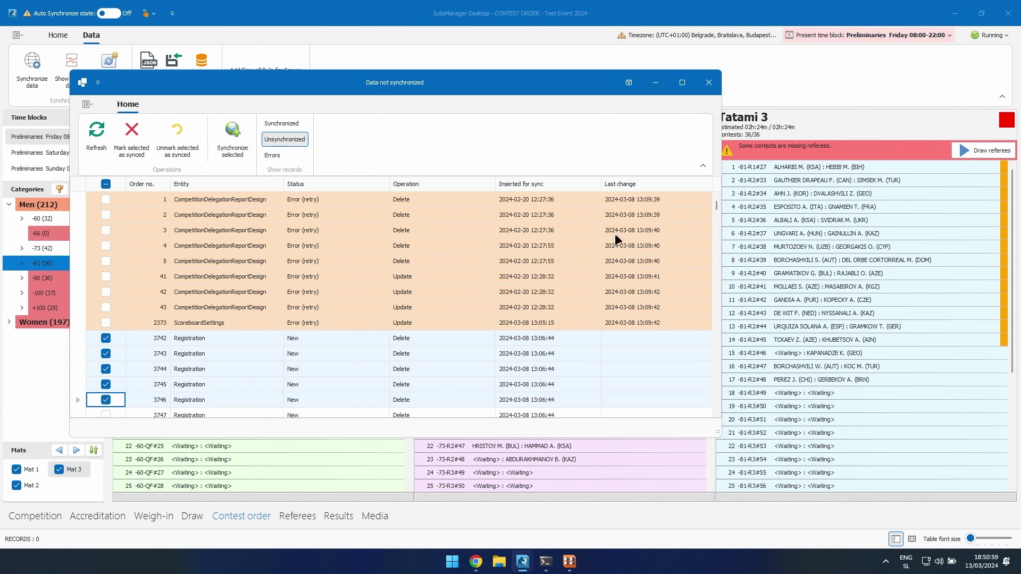
pyautogui.click(106, 199)
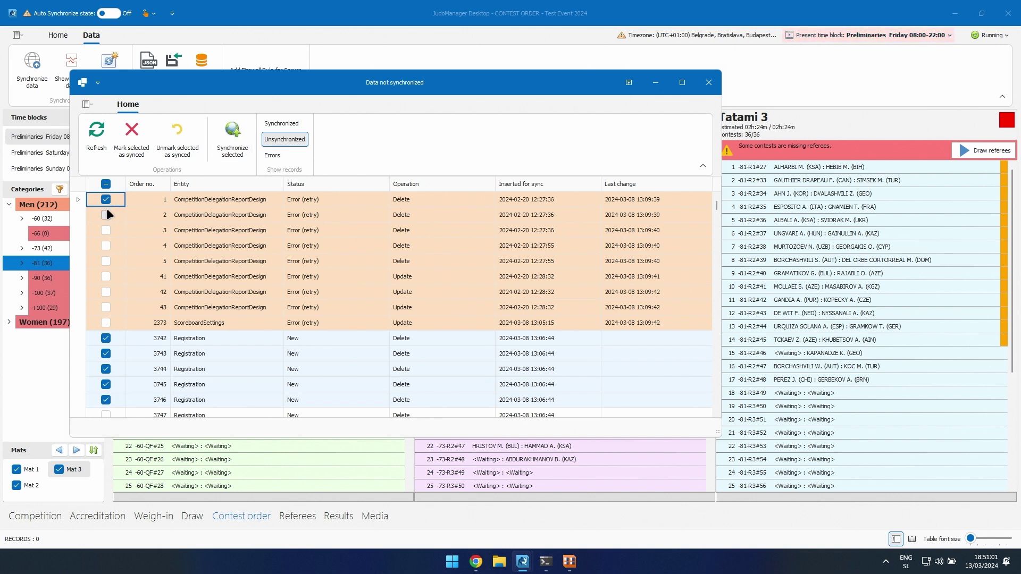
pyautogui.click(107, 245)
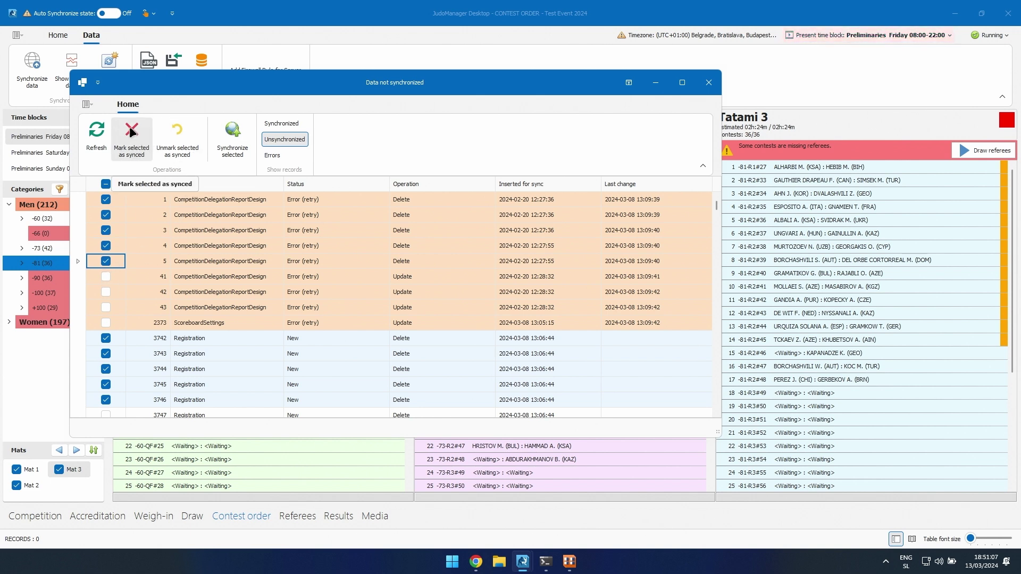
pyautogui.click(178, 135)
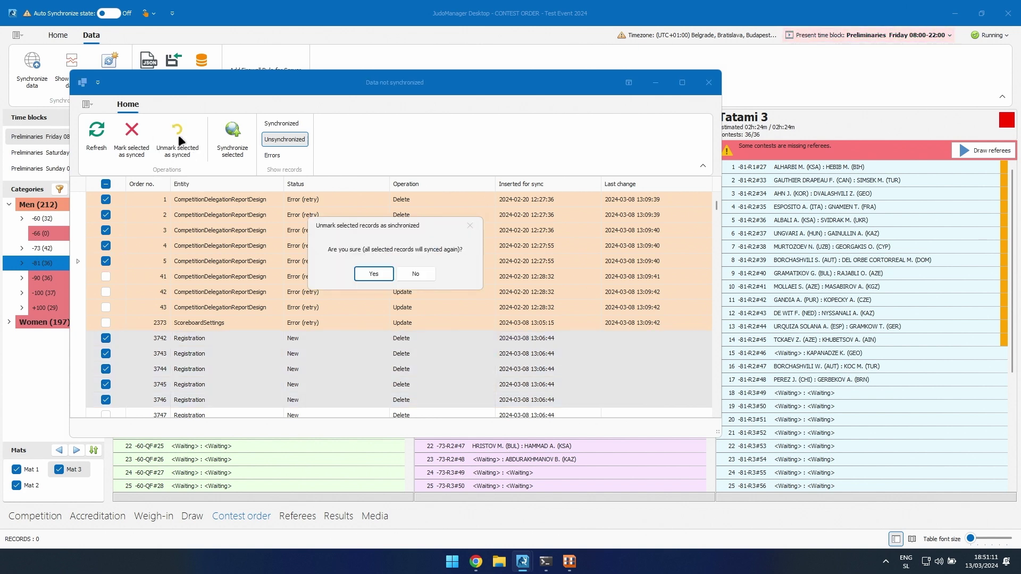
pyautogui.click(365, 275)
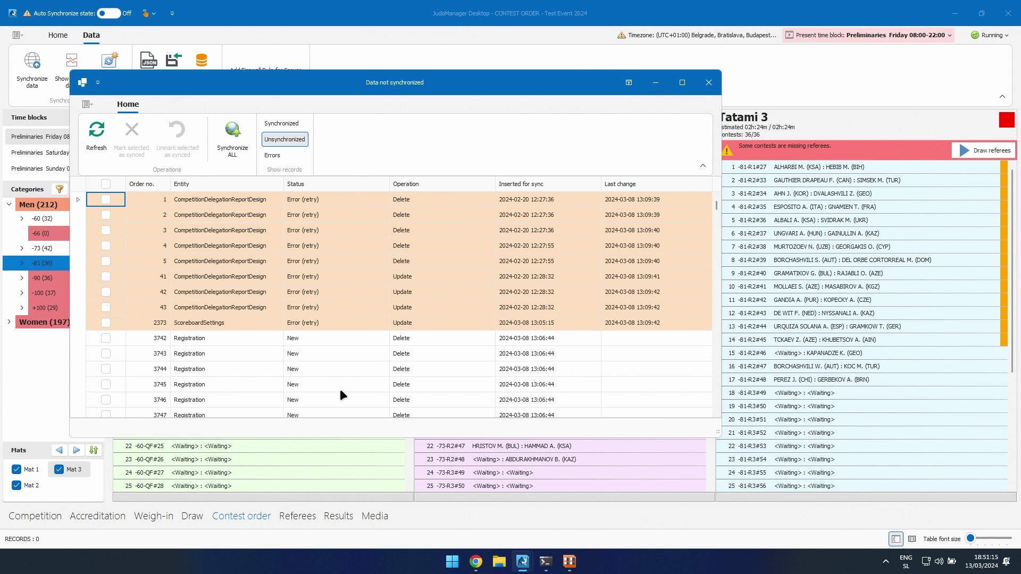
# - Reselect records 3742–3743, reopen the list, select all records, and close the window
pyautogui.click(106, 338)
pyautogui.click(106, 353)
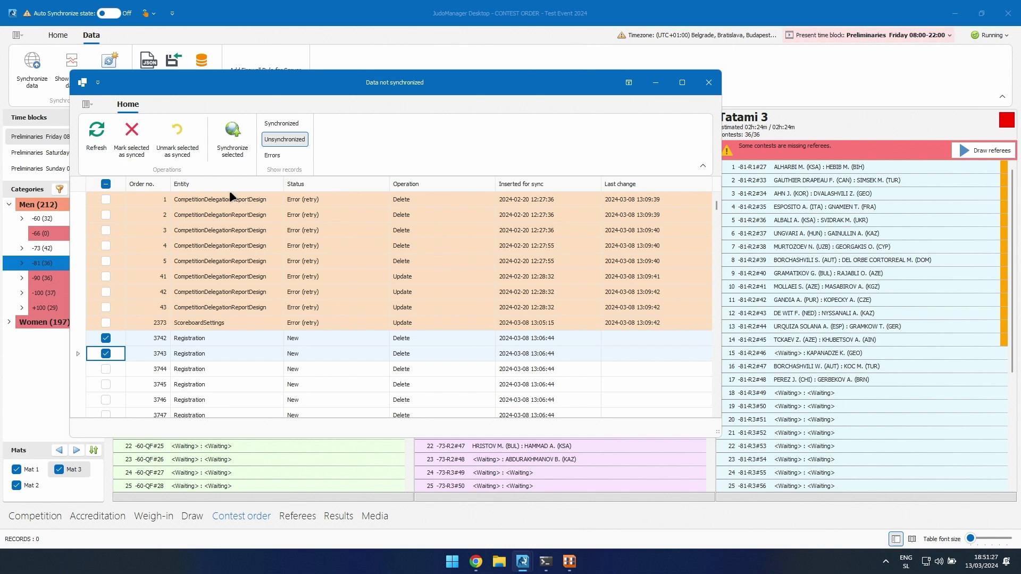
pyautogui.click(709, 83)
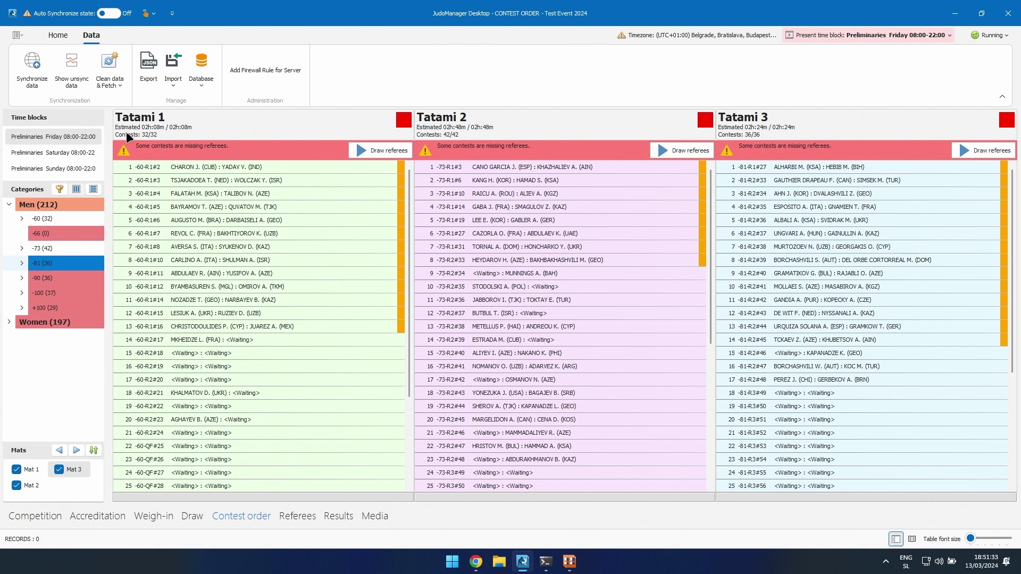
pyautogui.click(76, 77)
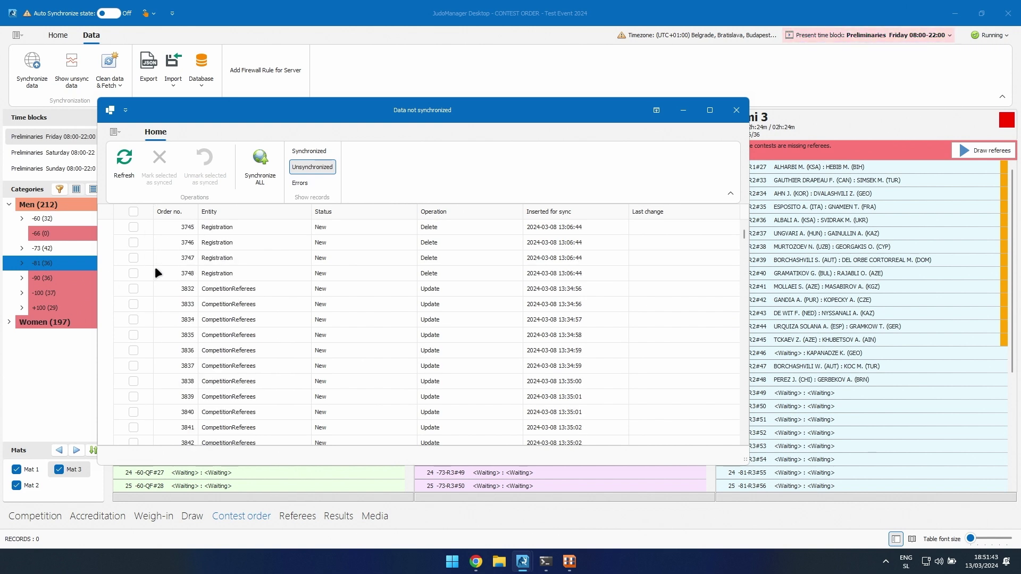
pyautogui.click(133, 212)
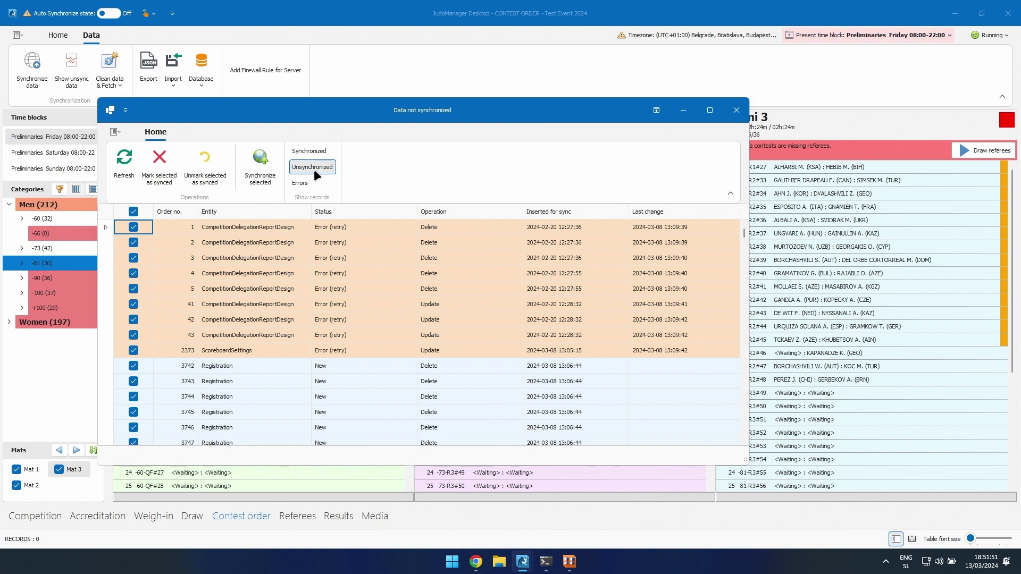
pyautogui.click(737, 110)
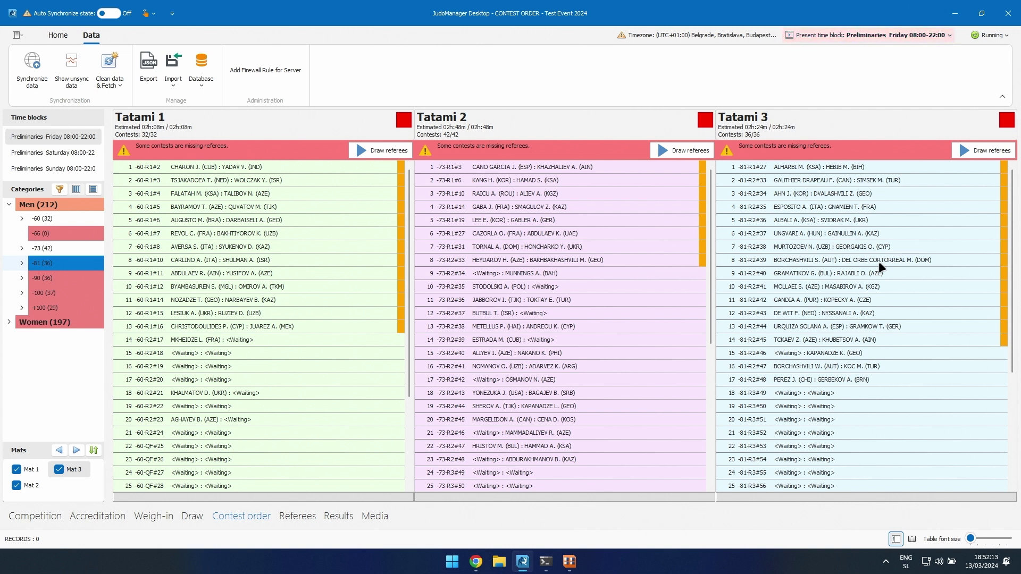
# - In Competition settings, review the Database menu and Age categories, then open Draw config
pyautogui.click(34, 516)
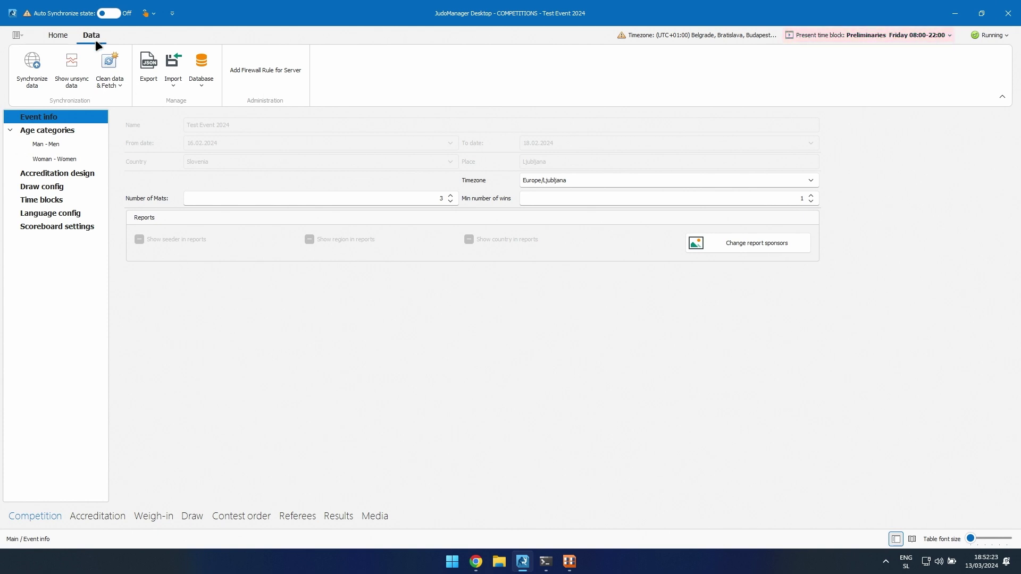
pyautogui.click(208, 81)
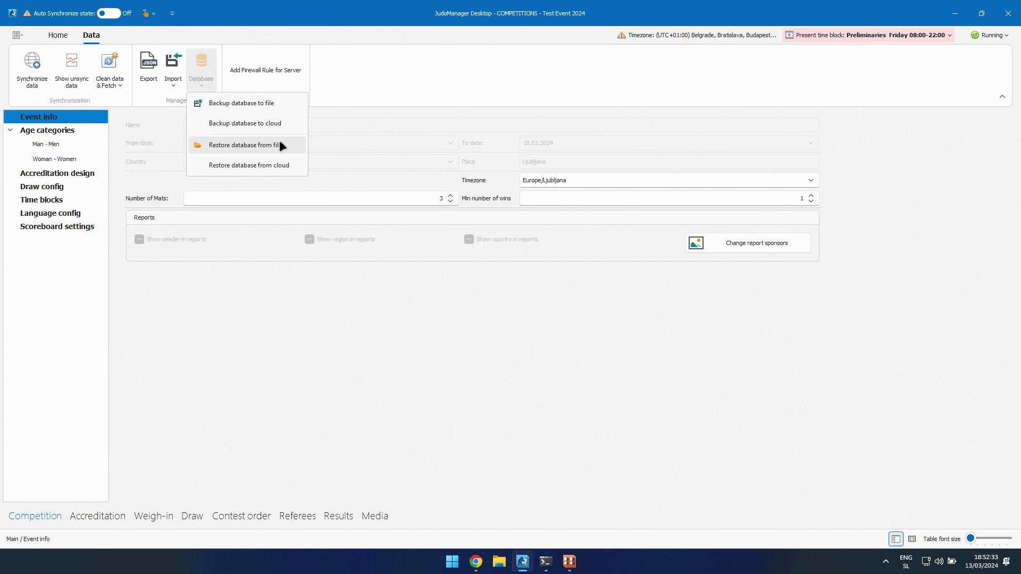
pyautogui.click(254, 299)
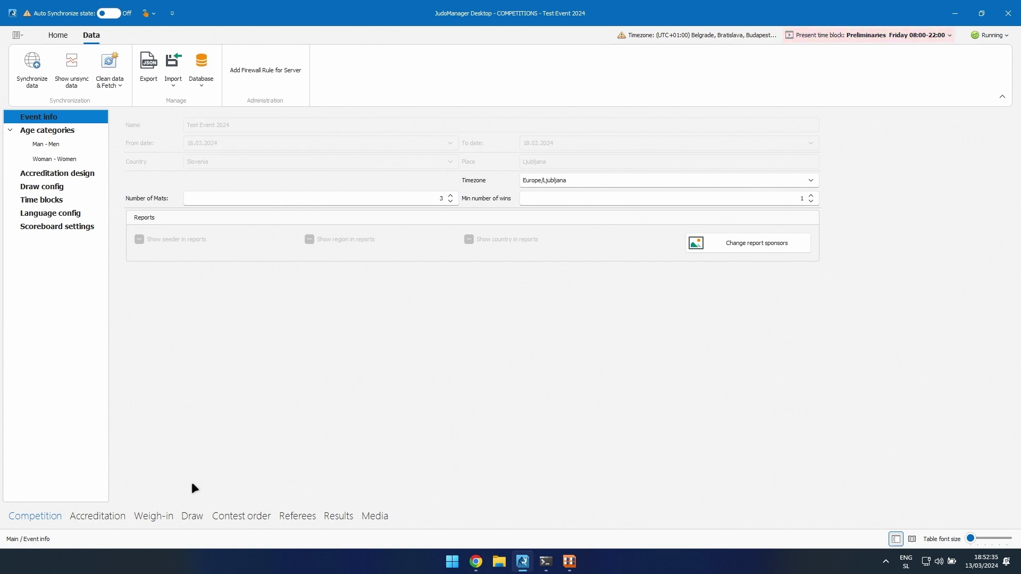
pyautogui.click(51, 136)
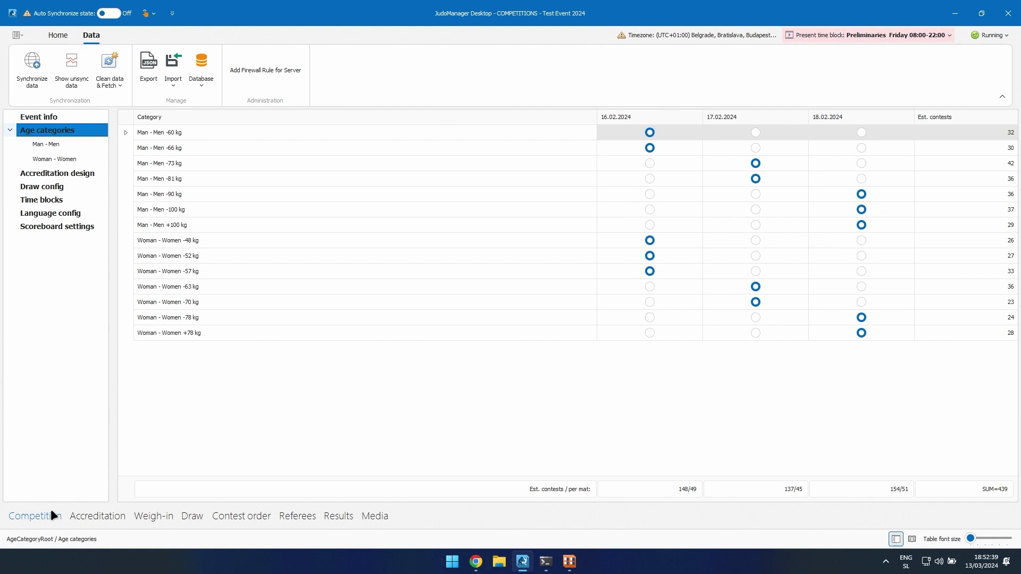
pyautogui.click(53, 188)
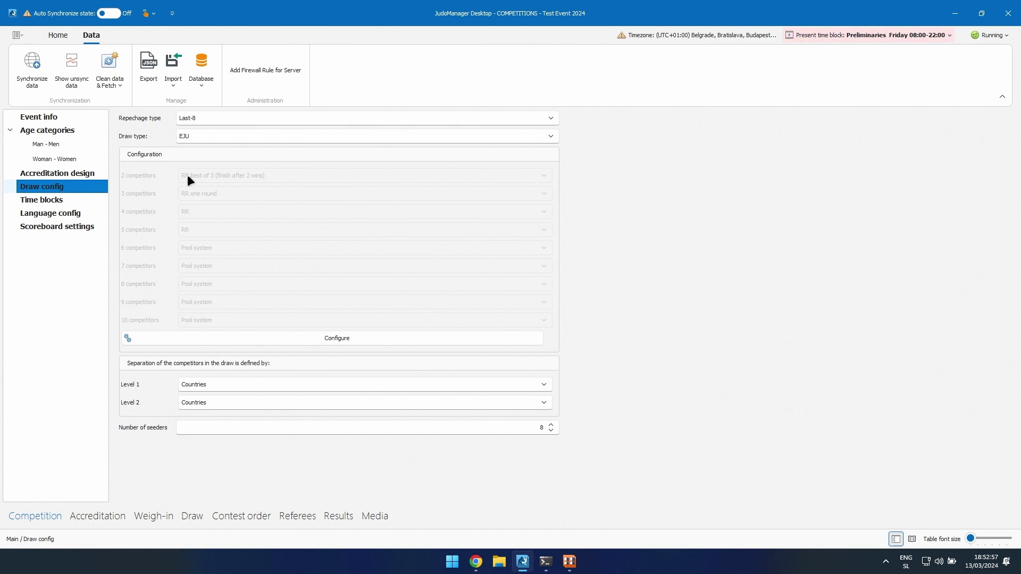
# - Unconfirm and clear the draws of all fourteen weight categories
pyautogui.click(192, 516)
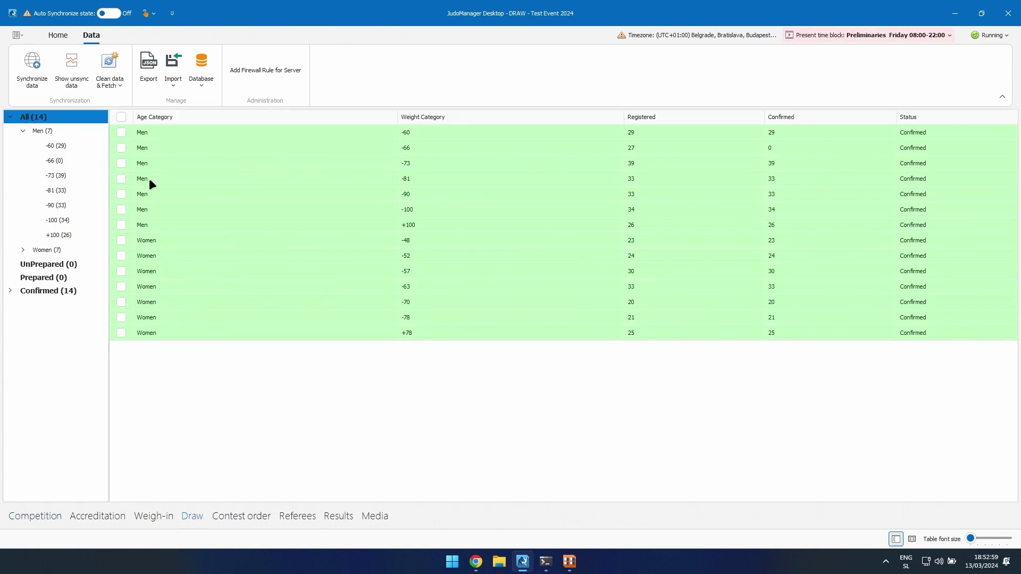
pyautogui.click(120, 118)
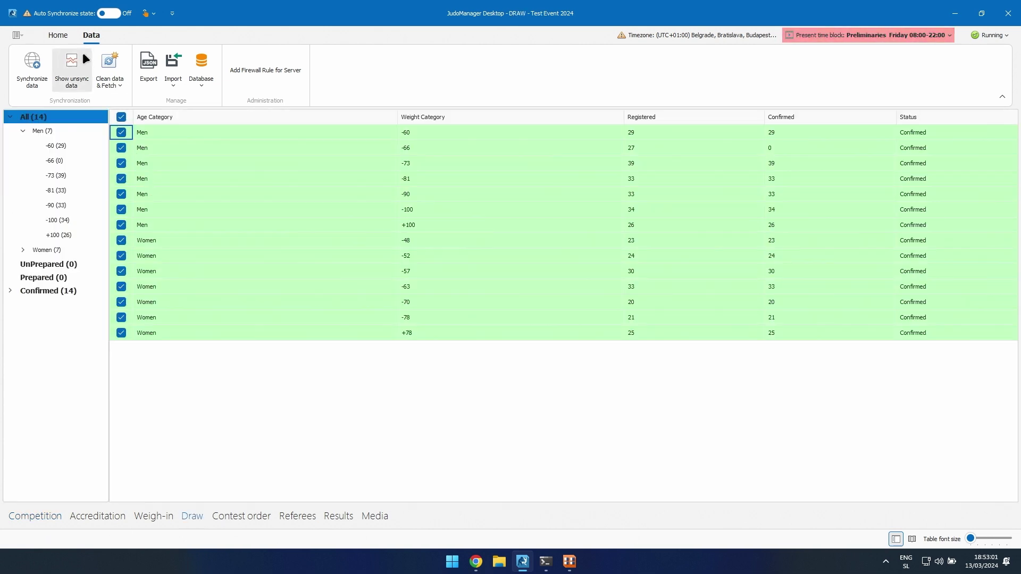
pyautogui.click(57, 35)
pyautogui.click(110, 62)
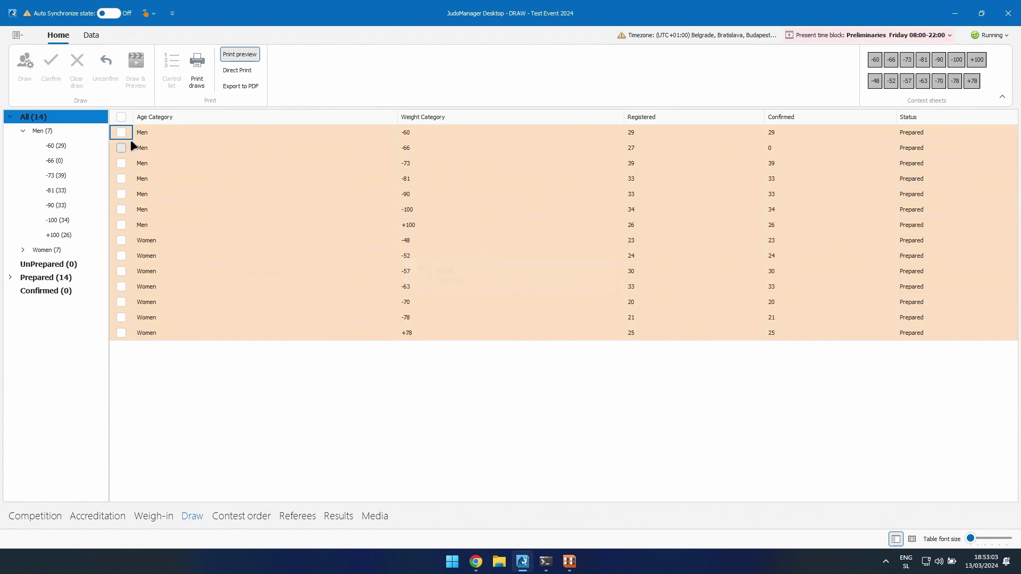
pyautogui.click(90, 61)
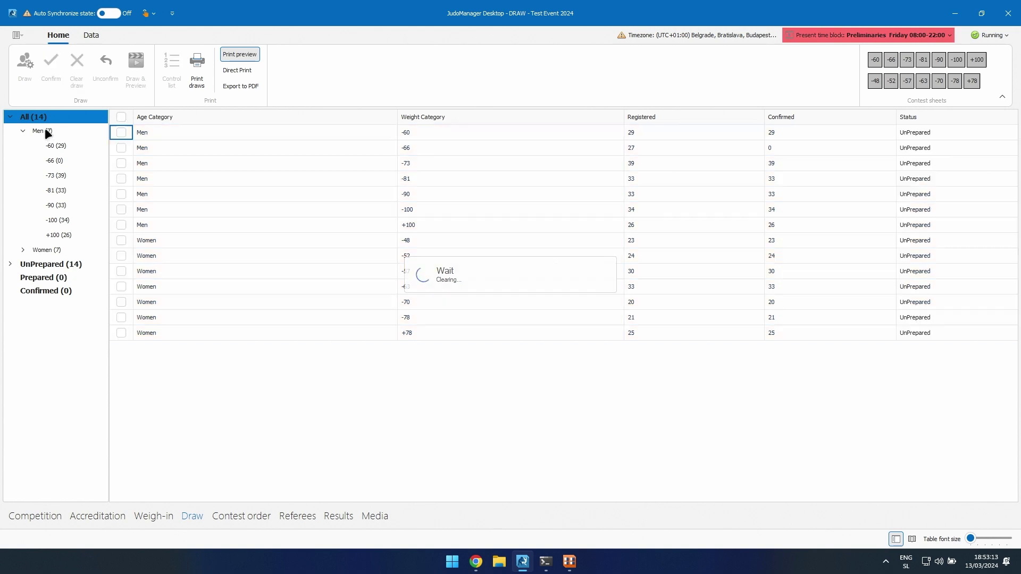
# - Redraw the seven Men categories with confirmed competitors only and confirm them
pyautogui.click(44, 130)
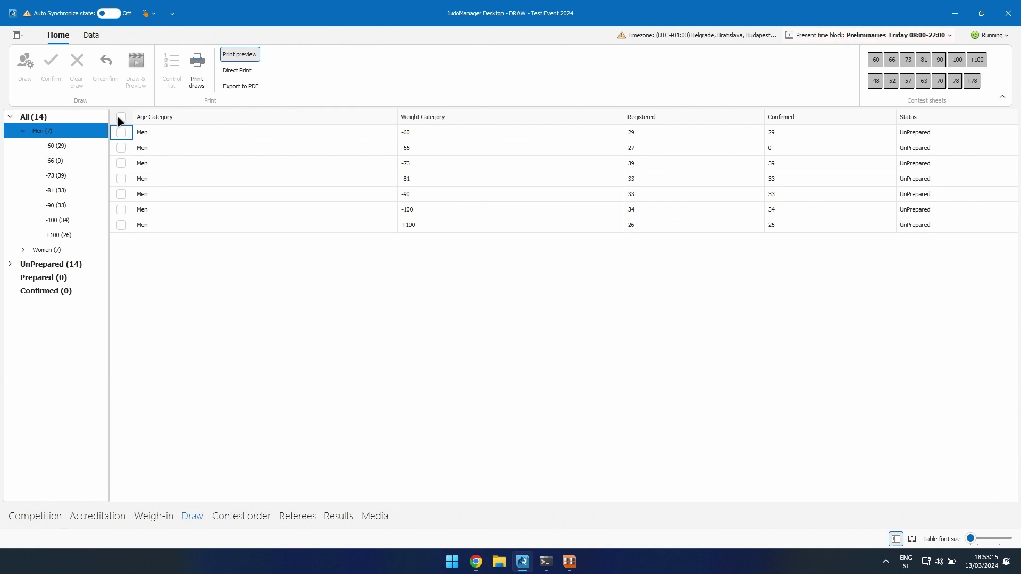
pyautogui.click(120, 118)
pyautogui.click(24, 66)
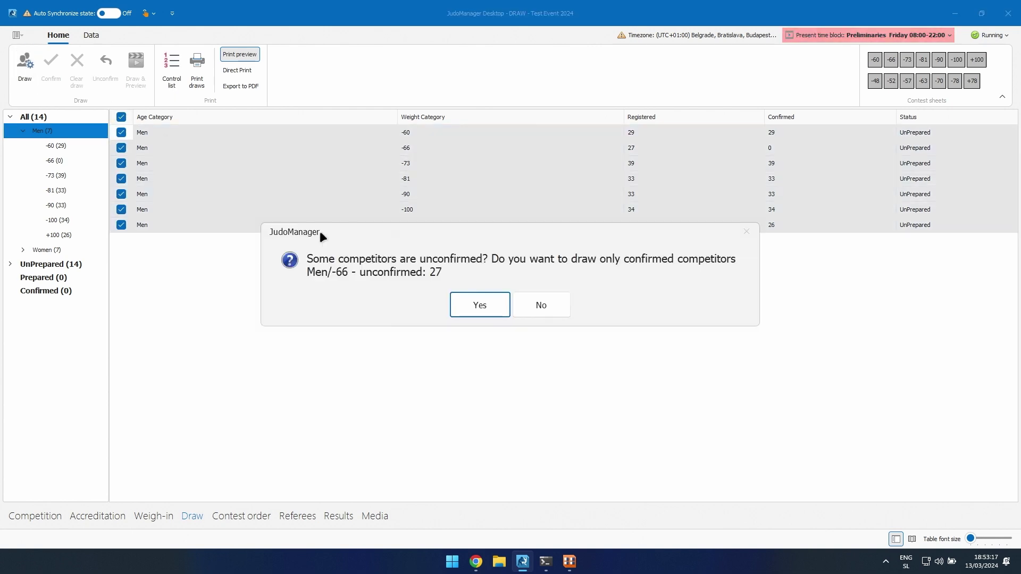
pyautogui.click(480, 309)
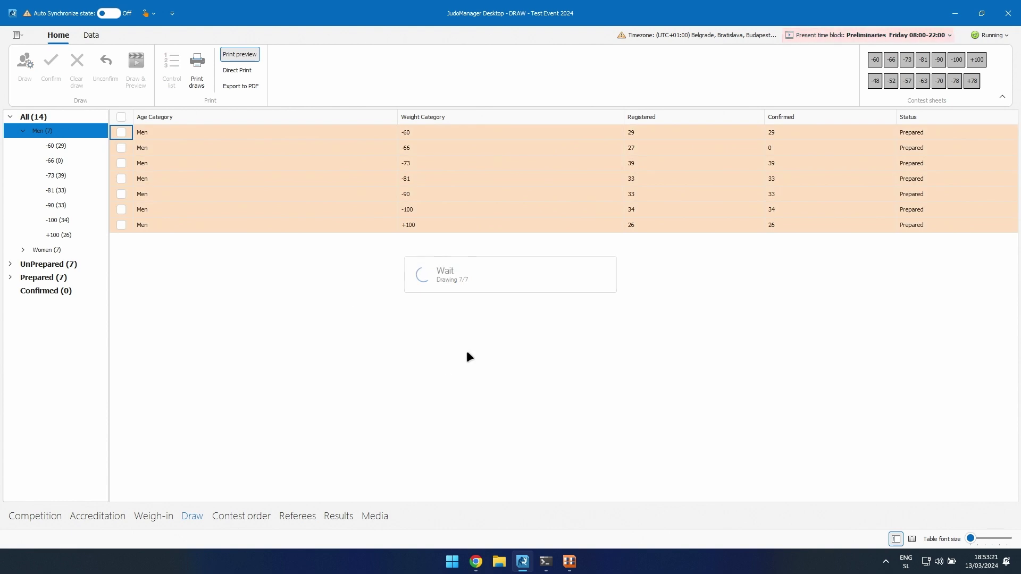
pyautogui.click(122, 117)
pyautogui.click(53, 62)
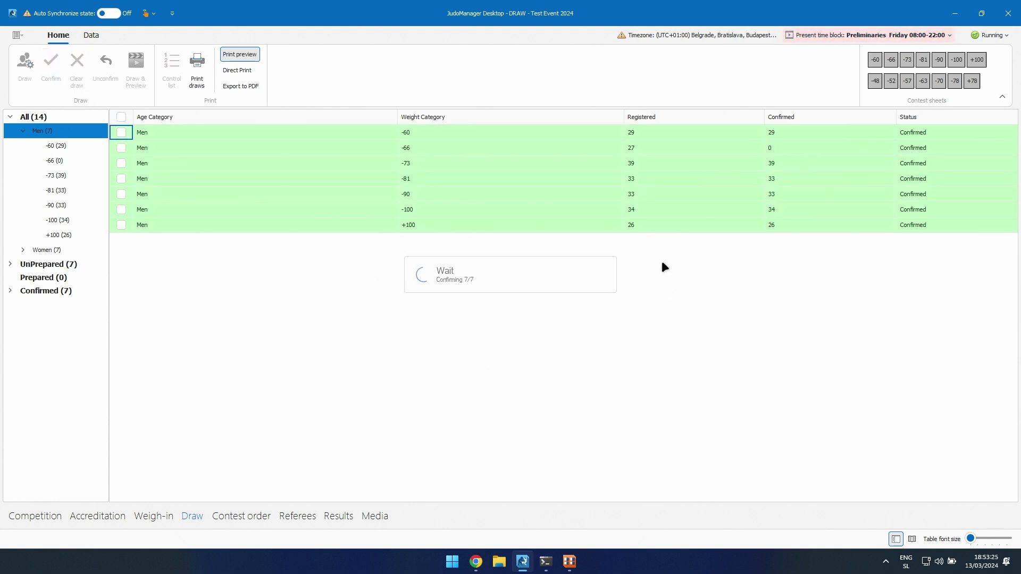
pyautogui.click(40, 514)
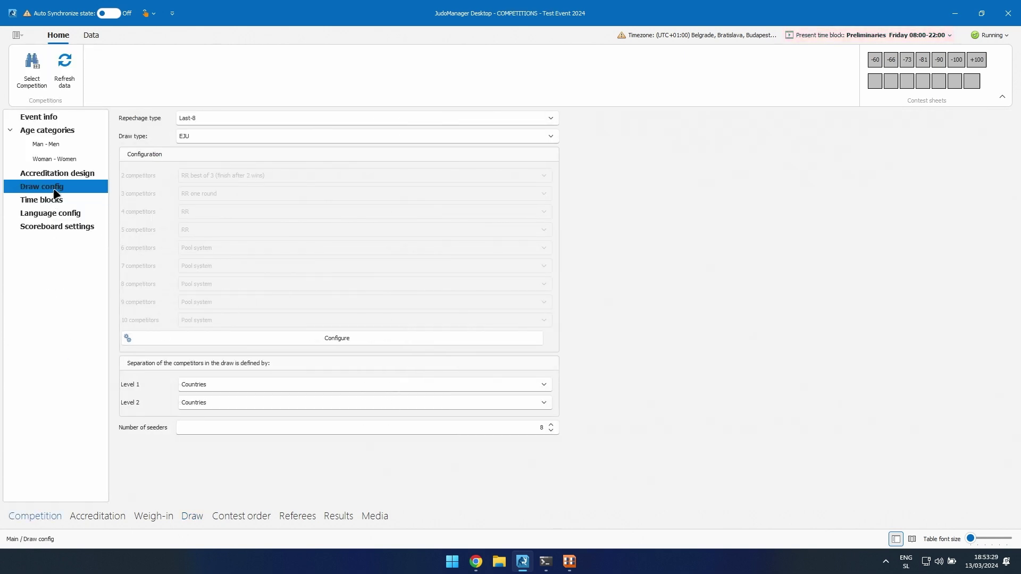
# - Set the repechage type to Double repechage
pyautogui.click(249, 113)
pyautogui.click(250, 137)
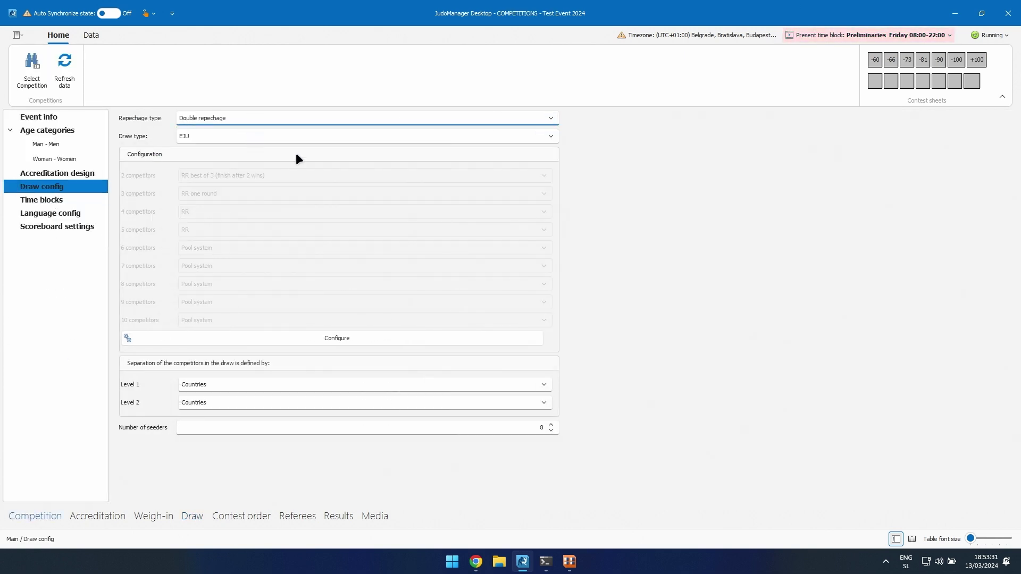
pyautogui.click(192, 516)
# - Draw the seven Women categories using seeders, confirm them, and open the Women -48 bracket
pyautogui.click(55, 250)
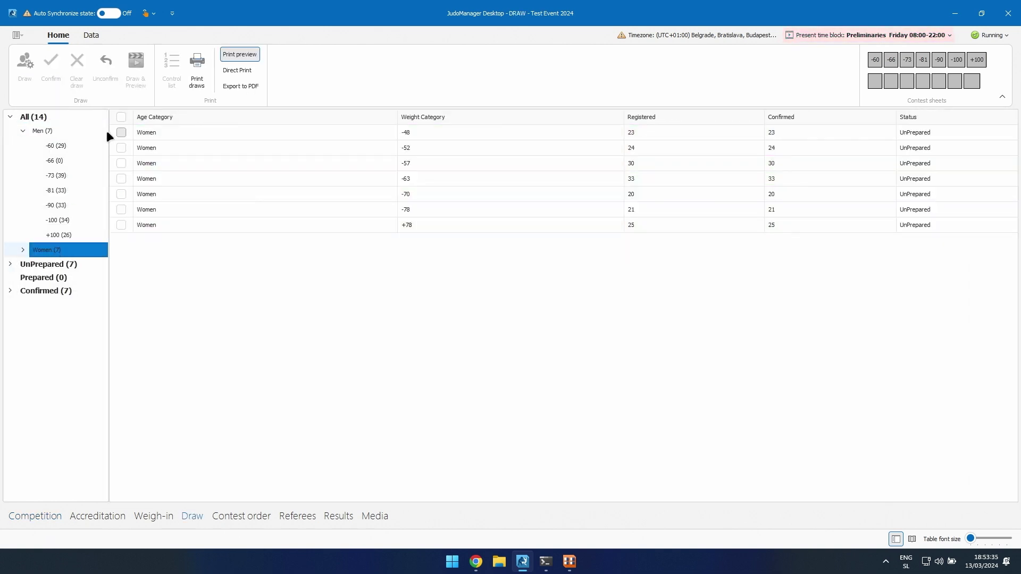
pyautogui.click(121, 117)
pyautogui.click(24, 65)
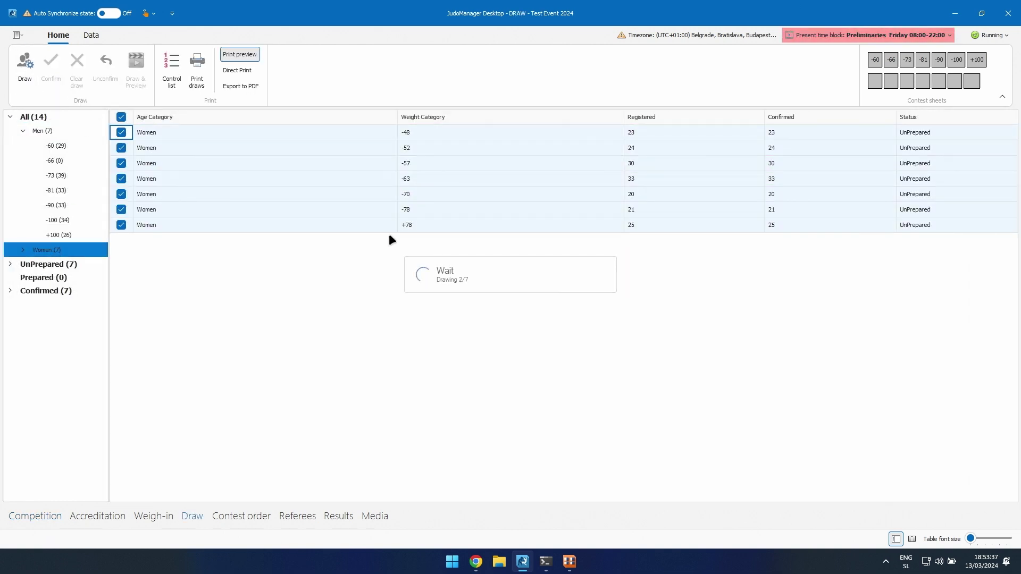
pyautogui.click(480, 301)
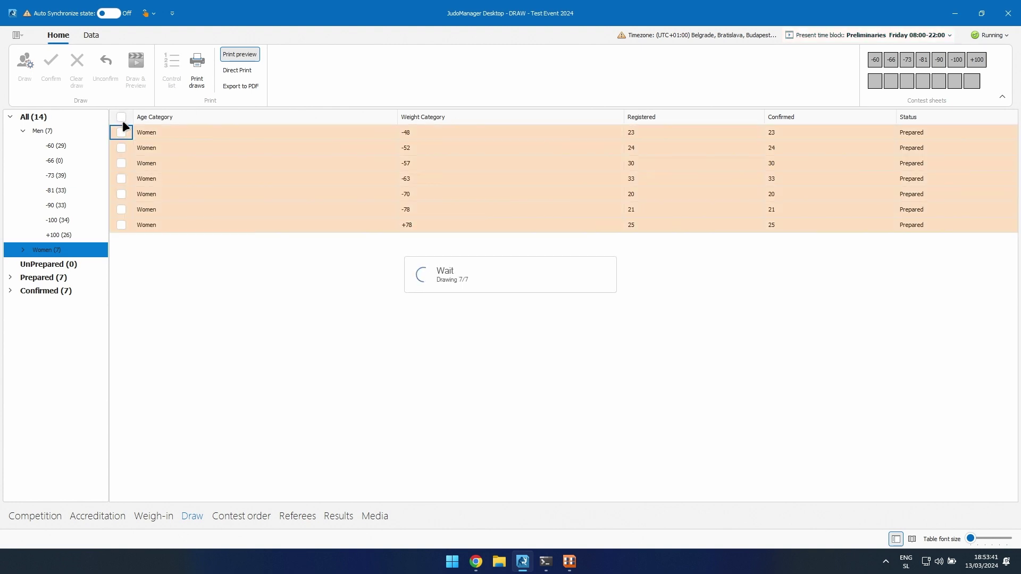
pyautogui.click(52, 70)
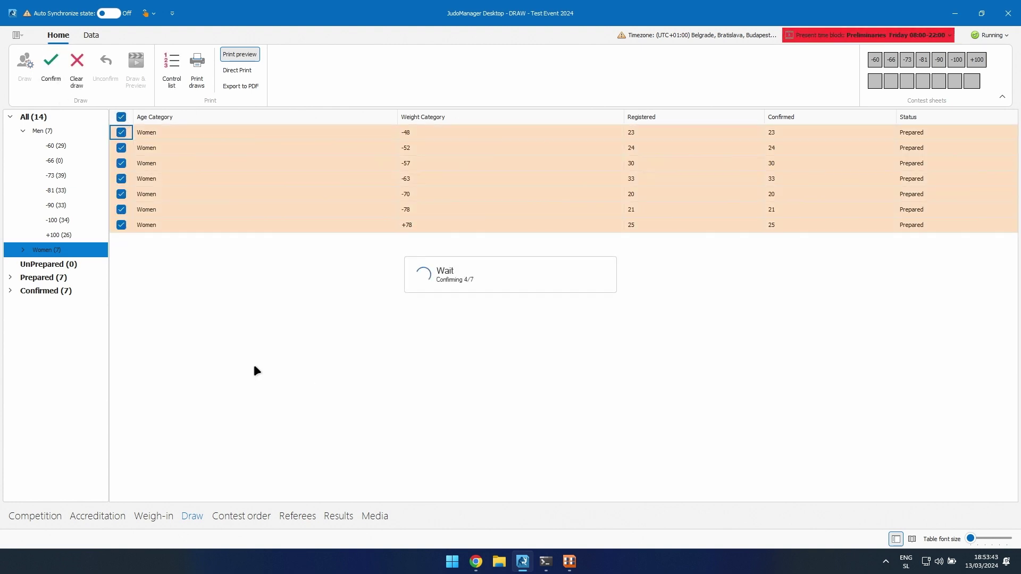
pyautogui.click(25, 250)
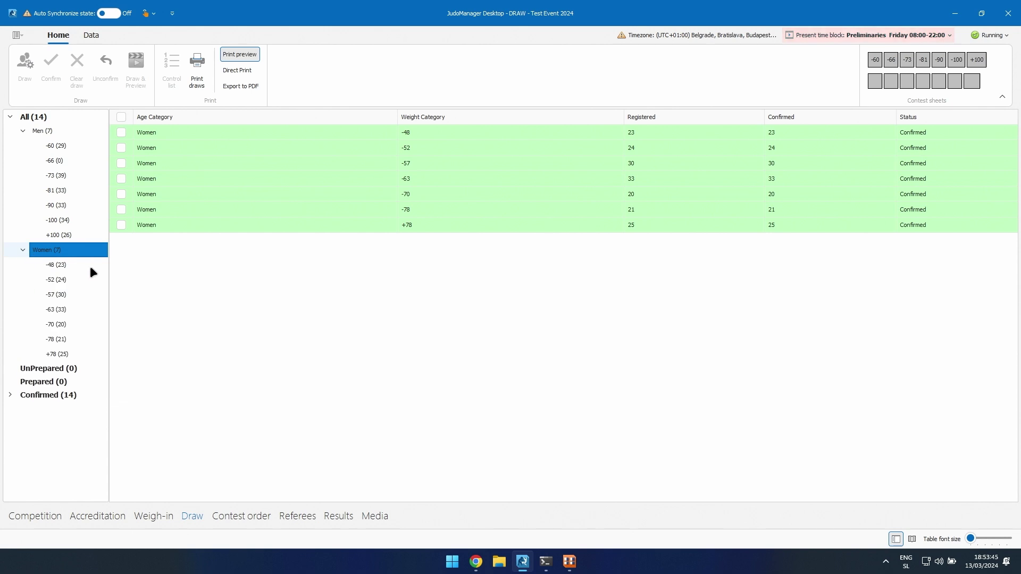
pyautogui.click(80, 267)
# - Open the Men -60 draw and scroll through its 29-athlete bracket and repechage
pyautogui.scroll(-3, 434, 306)
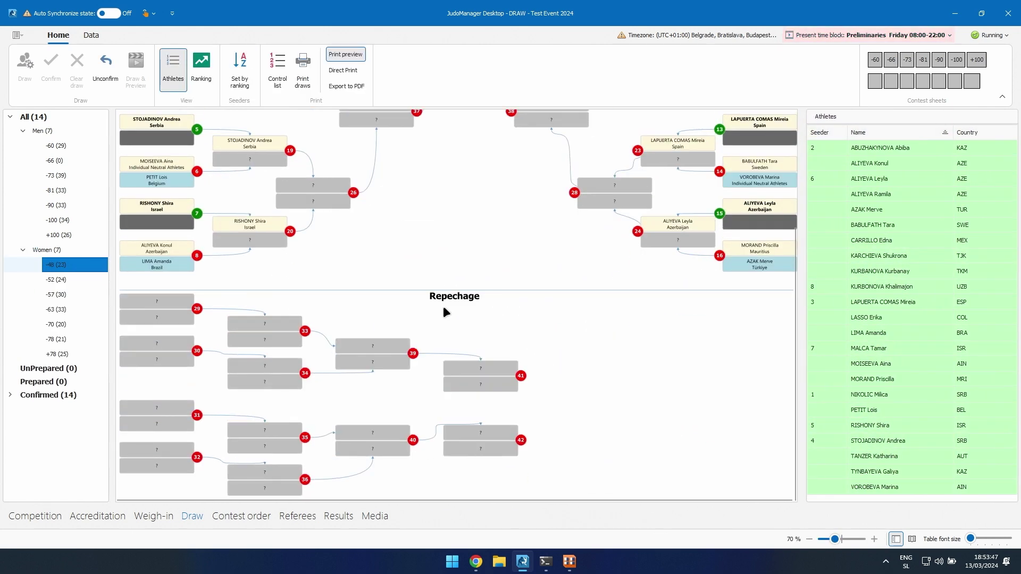
pyautogui.click(60, 145)
pyautogui.scroll(-2, 302, 263)
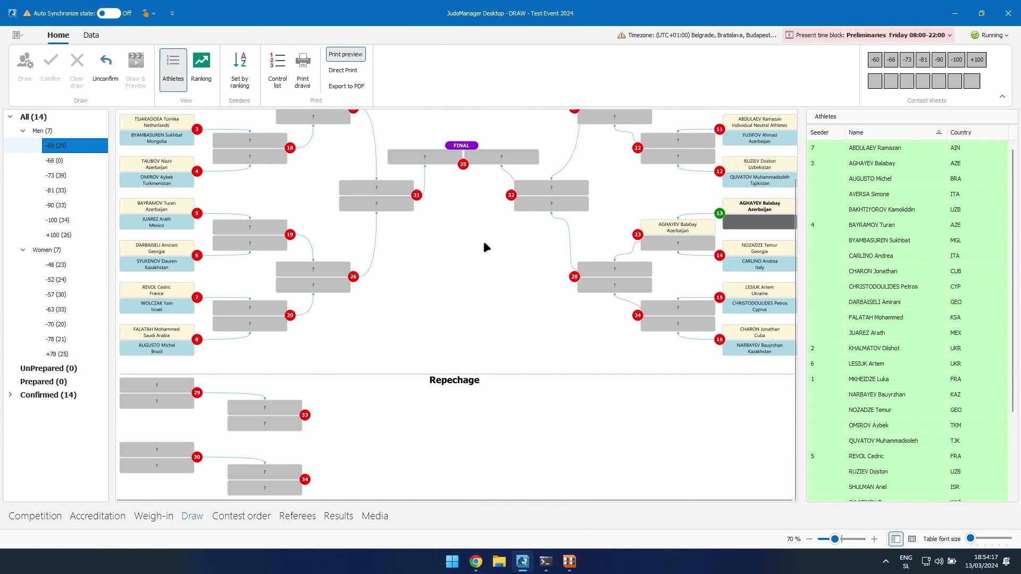
pyautogui.scroll(2, 766, 210)
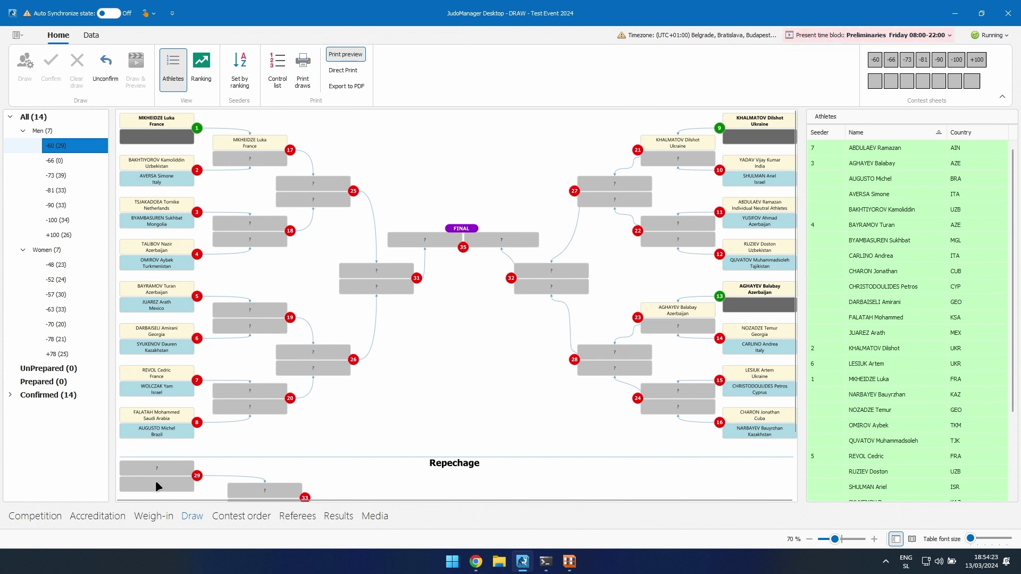
# - Unconfirm and clear the Men -60 draw, place two athletes in slots 1–2, then remove them
pyautogui.click(106, 57)
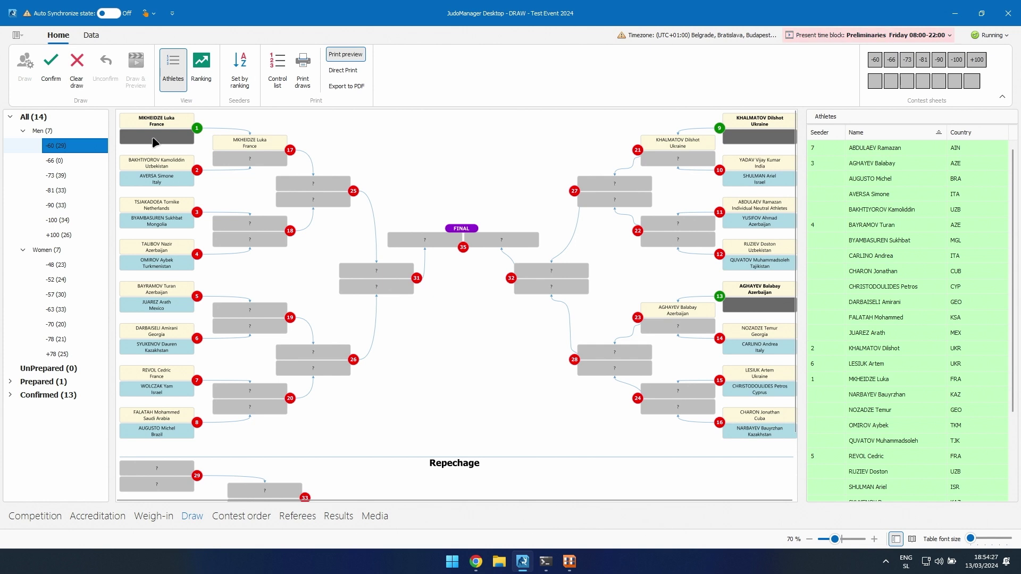
pyautogui.click(76, 64)
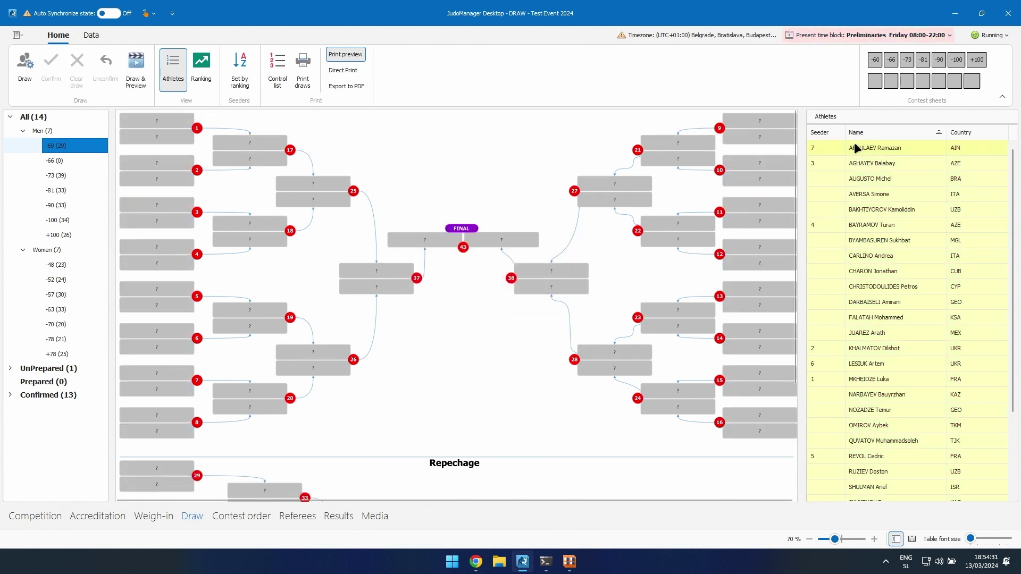
pyautogui.moveTo(278, 148); pyautogui.dragTo(165, 124)
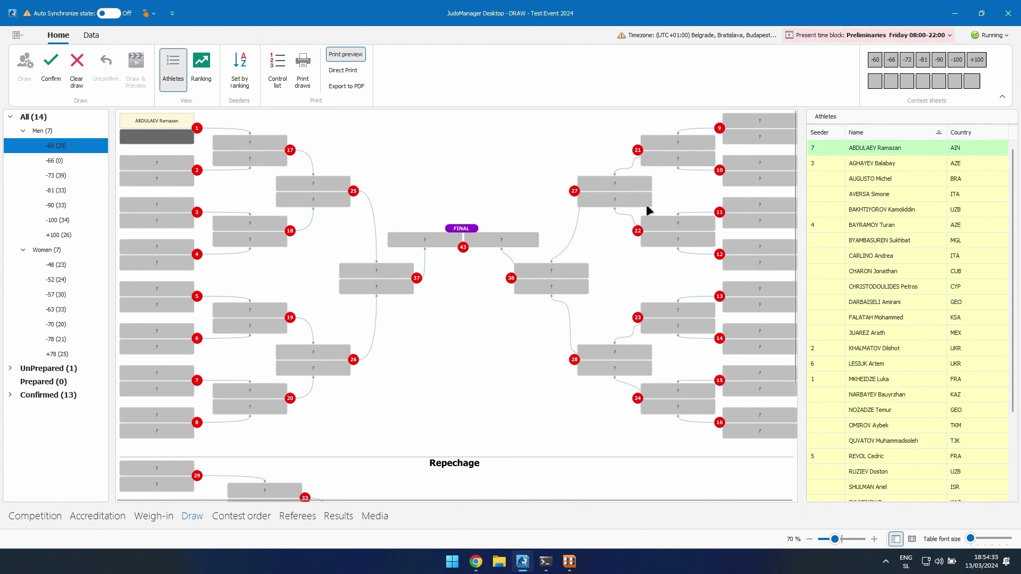
pyautogui.moveTo(851, 216); pyautogui.dragTo(162, 165)
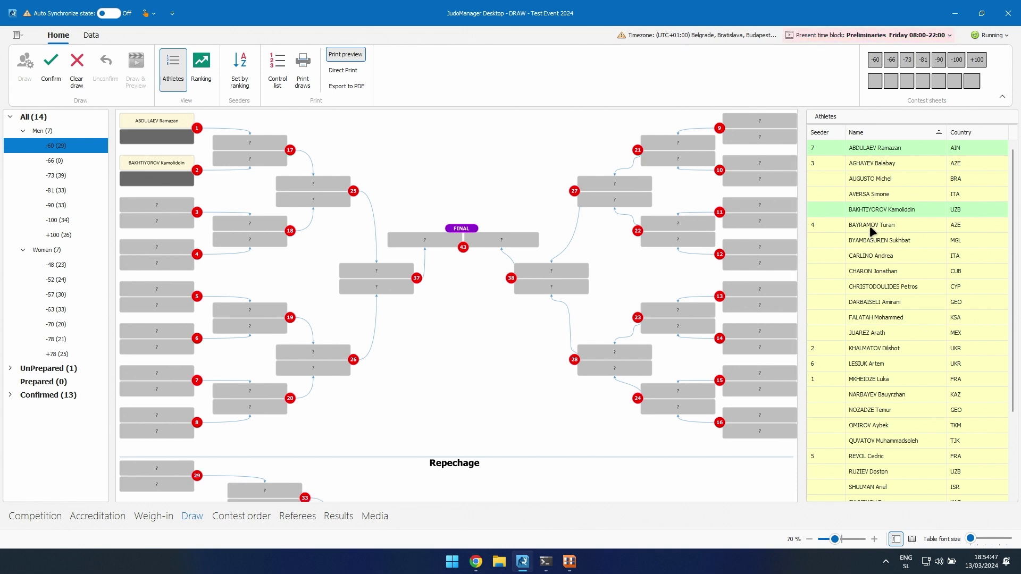
pyautogui.click(160, 169)
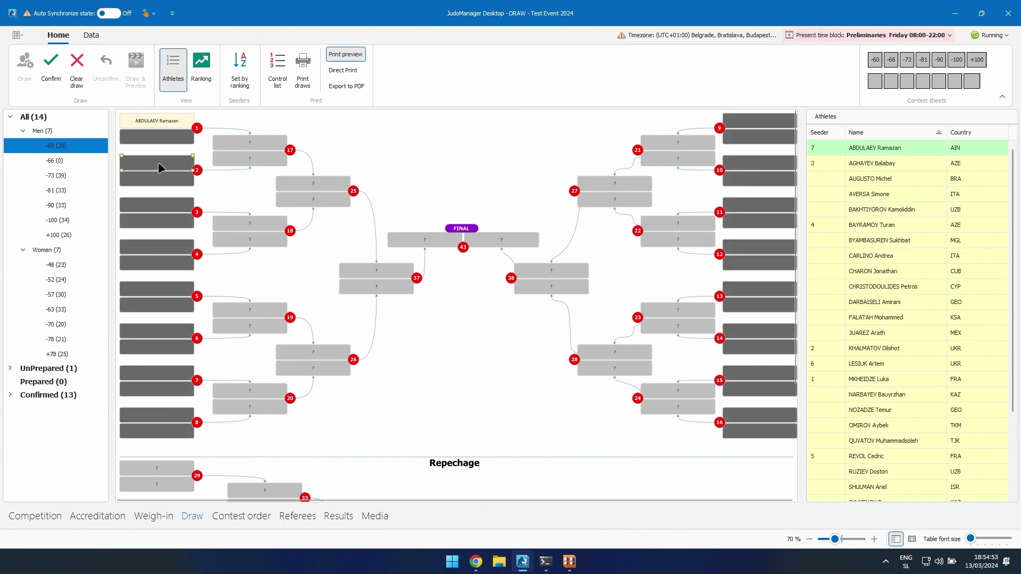
pyautogui.click(157, 121)
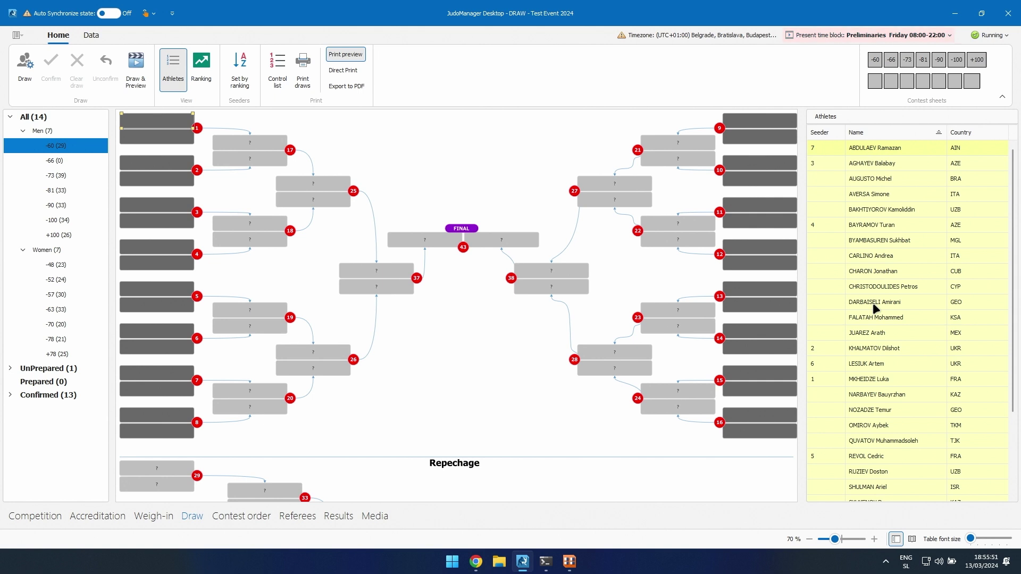
# - Show the Data ribbon tools for synchronizing, exporting and importing
pyautogui.click(88, 34)
# - Check the Clean data & Fetch options, then switch to the Competition draw configuration
pyautogui.click(111, 83)
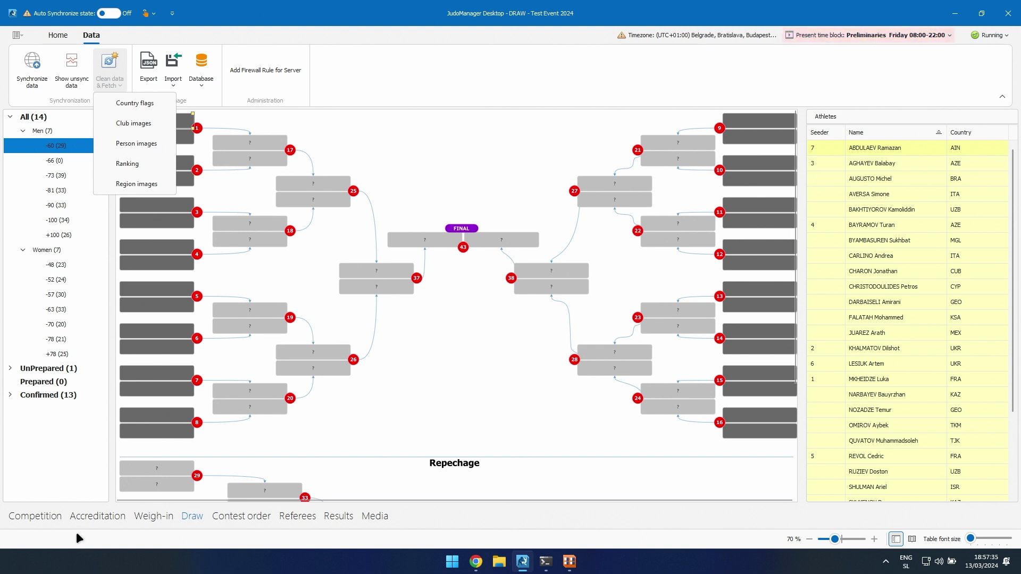
pyautogui.click(45, 516)
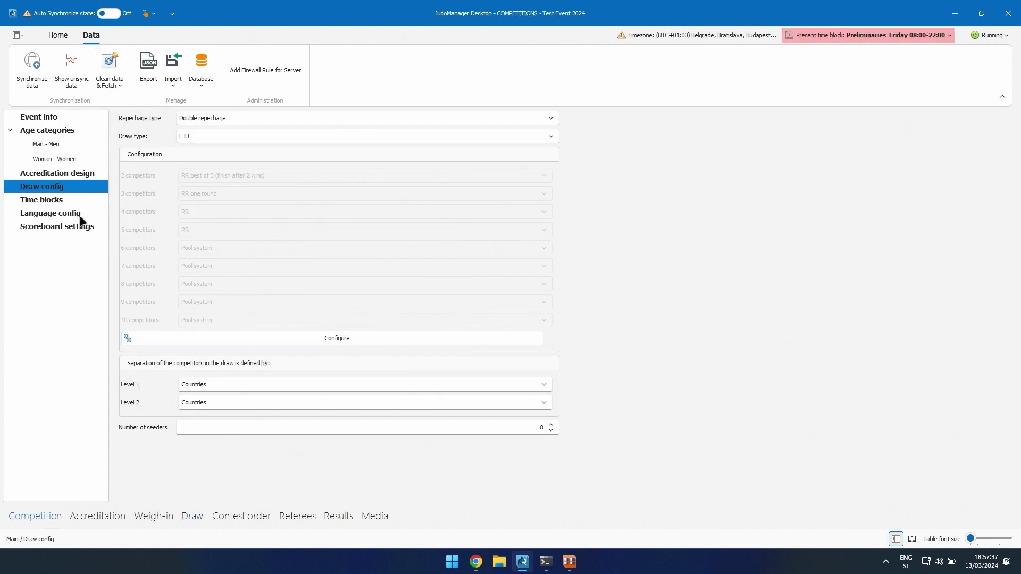
# - Review the Preliminaries time blocks (08:00–22:00, Tatami 1–3, Friday–Sunday), then return to Draw
pyautogui.click(50, 201)
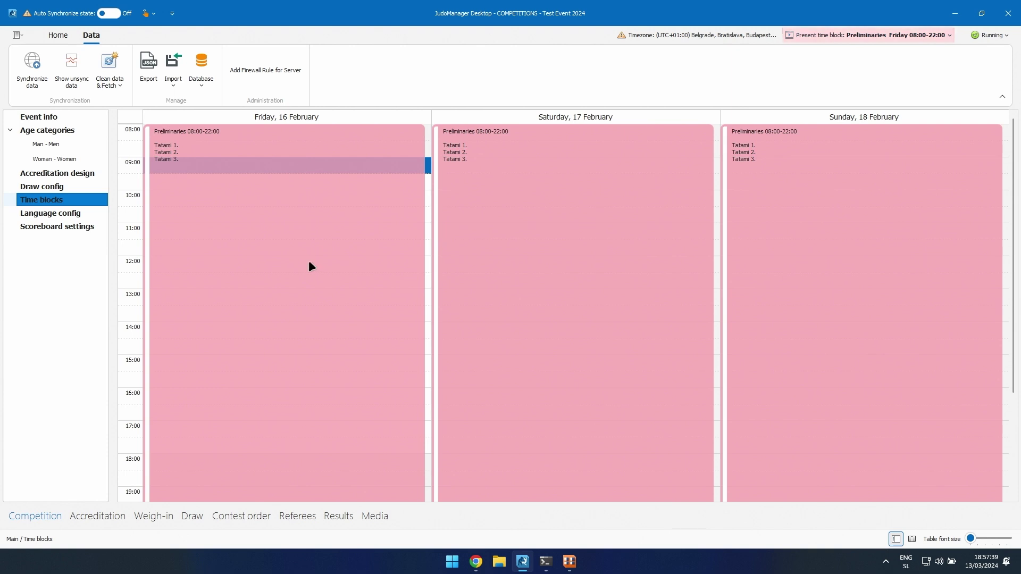
pyautogui.scroll(-3, 309, 262)
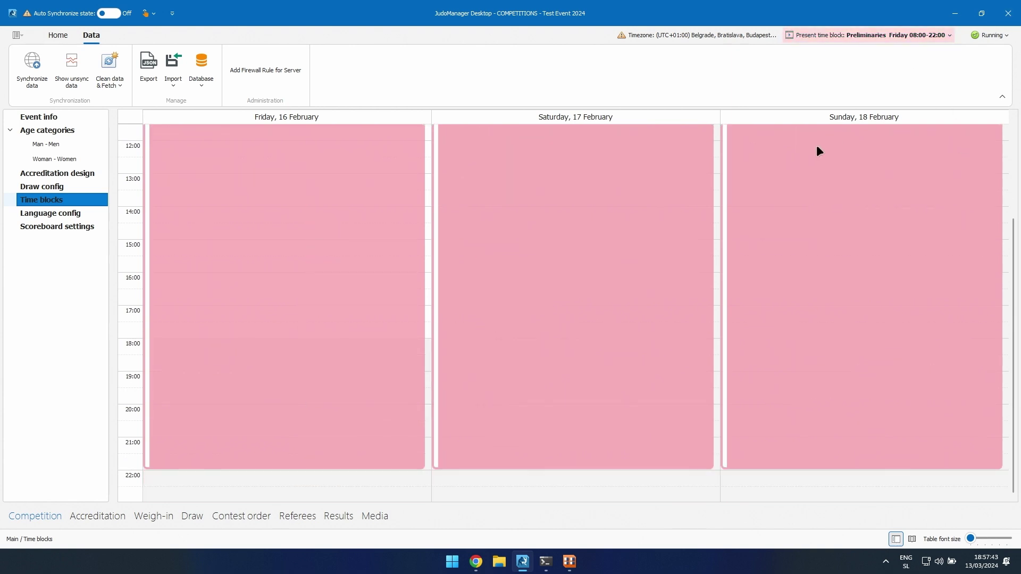
pyautogui.scroll(3, 804, 263)
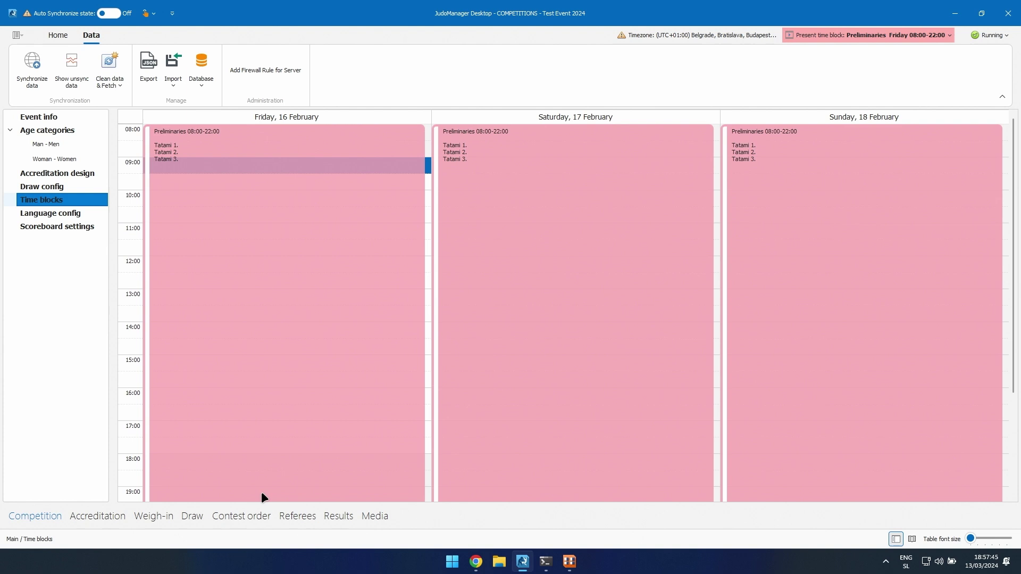
pyautogui.click(199, 515)
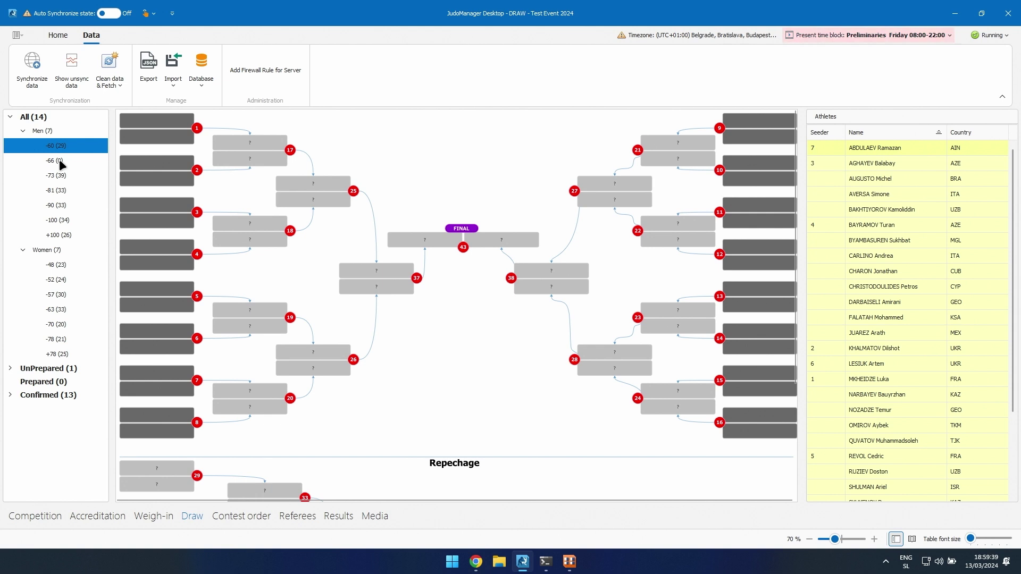
# - Sort the -60 athletes by seeder and make the Ukrainian number-2 seed seeder 1
pyautogui.scroll(-2, 847, 234)
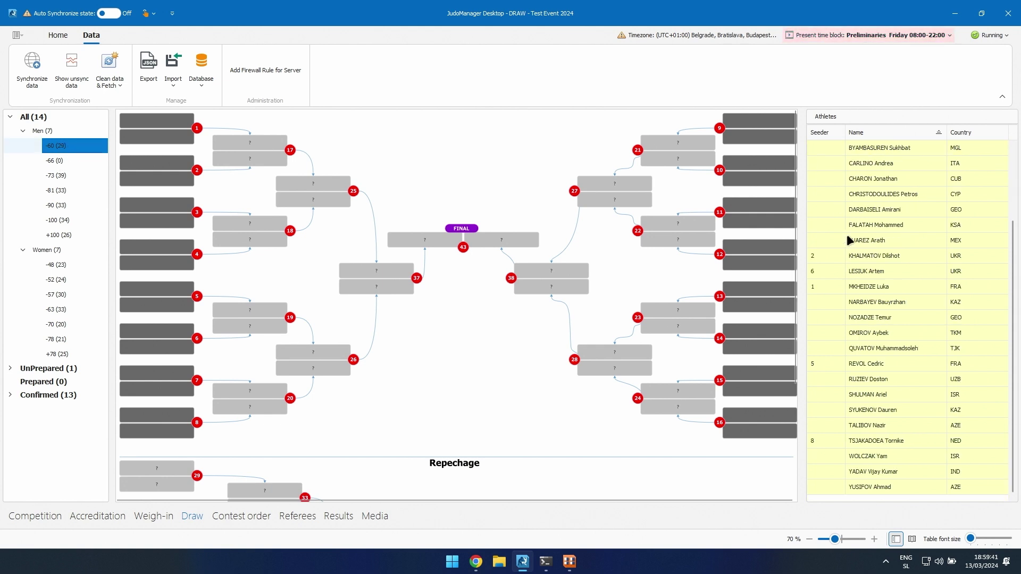
pyautogui.click(825, 132)
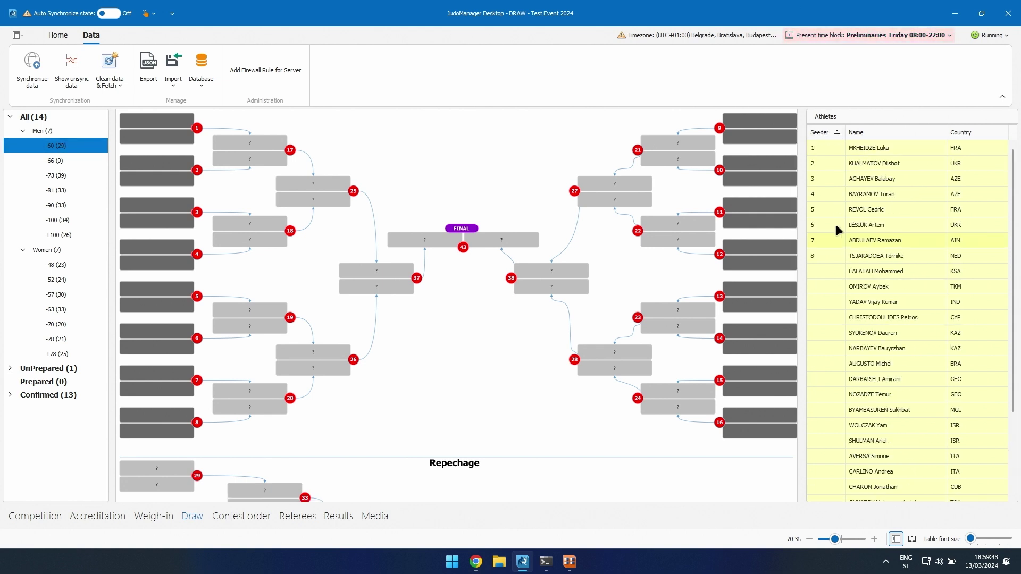
pyautogui.rightClick(822, 162)
pyautogui.moveTo(880, 217)
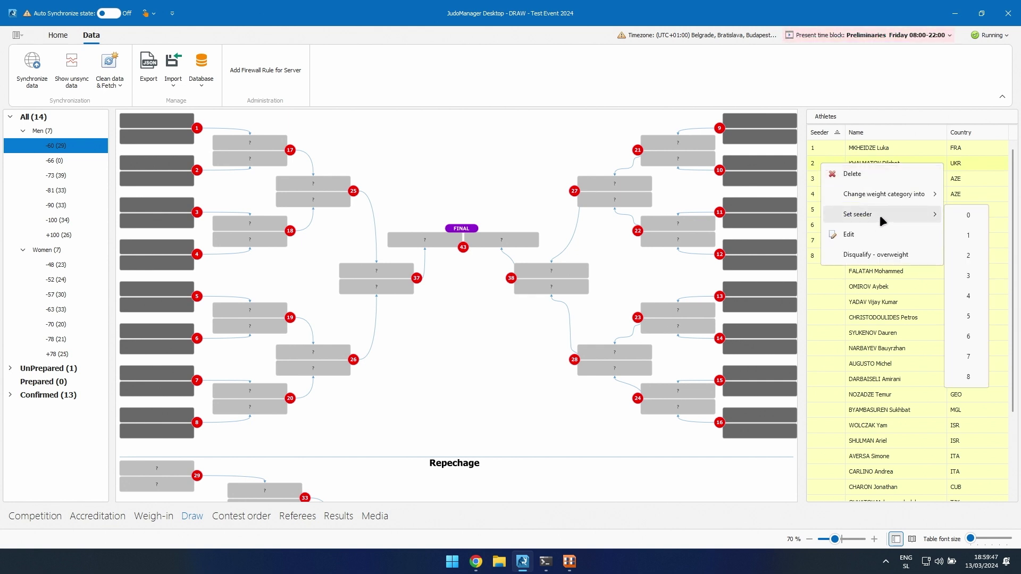
pyautogui.click(960, 234)
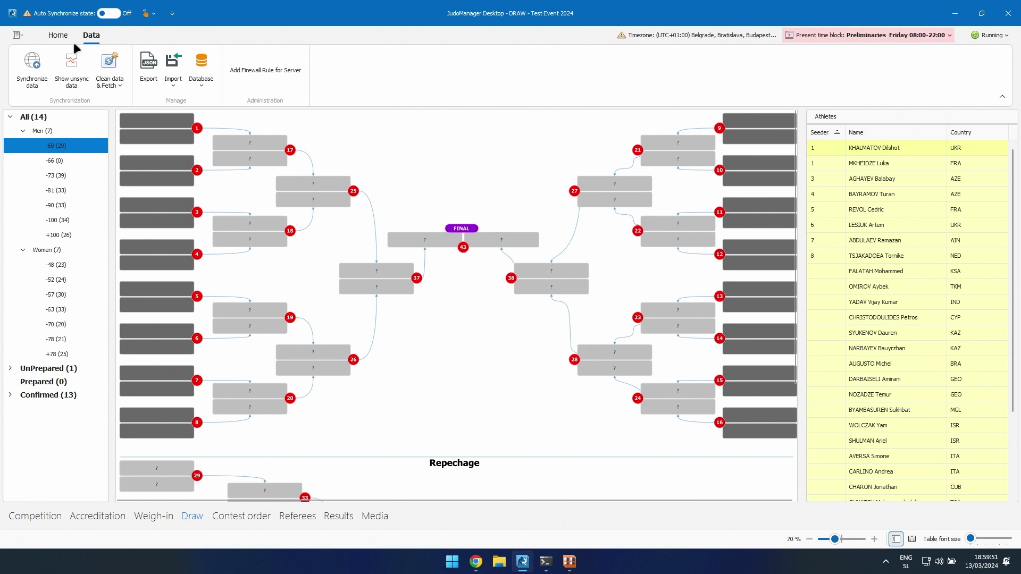
# - Start the -60 draw but keep existing fights, then check -73 and the Men overview
pyautogui.click(58, 35)
pyautogui.click(25, 67)
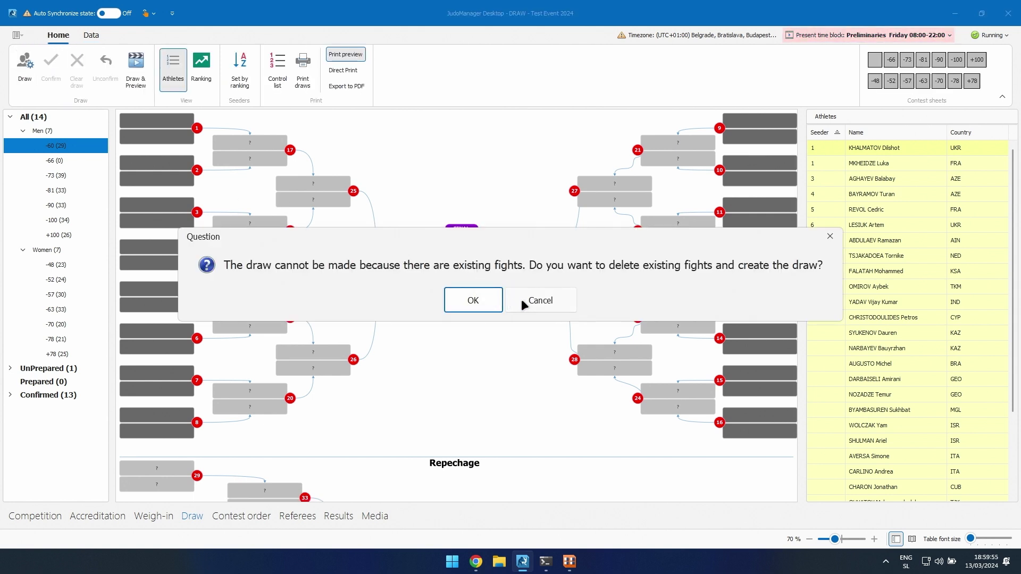
pyautogui.click(540, 301)
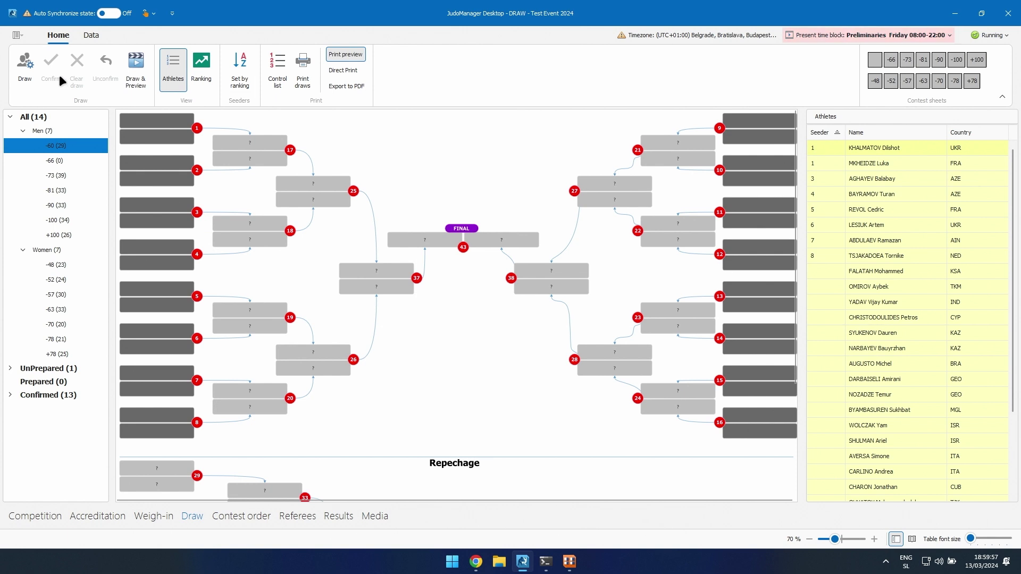
pyautogui.click(60, 173)
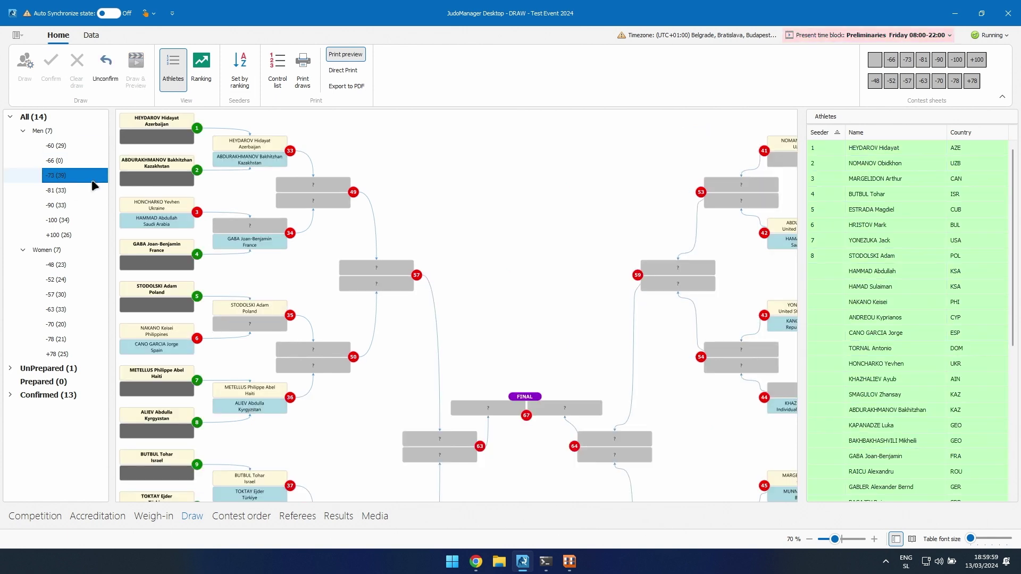
pyautogui.click(56, 143)
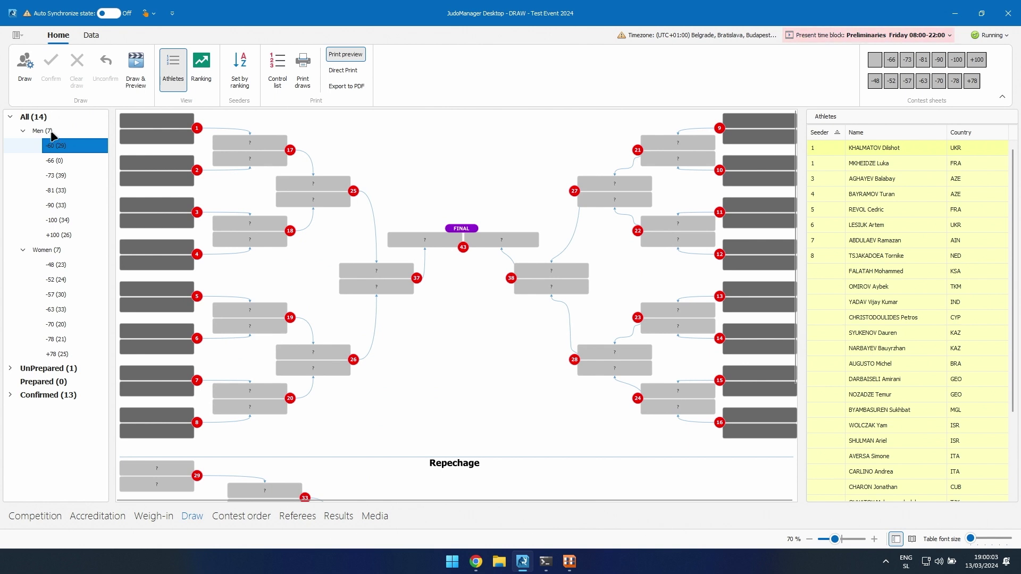
pyautogui.click(51, 132)
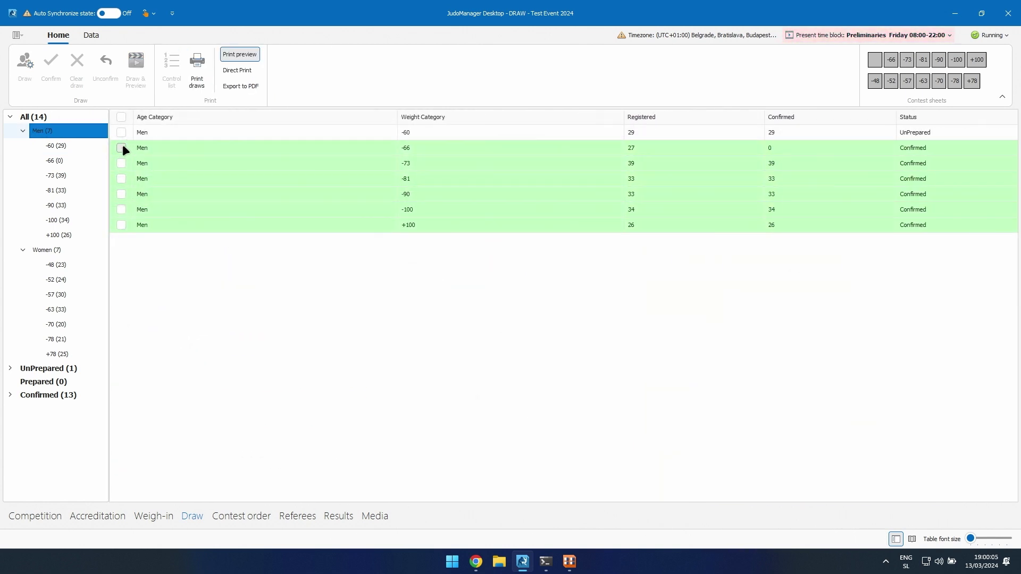
# - Select all seven men's categories, unconfirm and clear their draws, then open -100
pyautogui.click(120, 117)
pyautogui.click(104, 62)
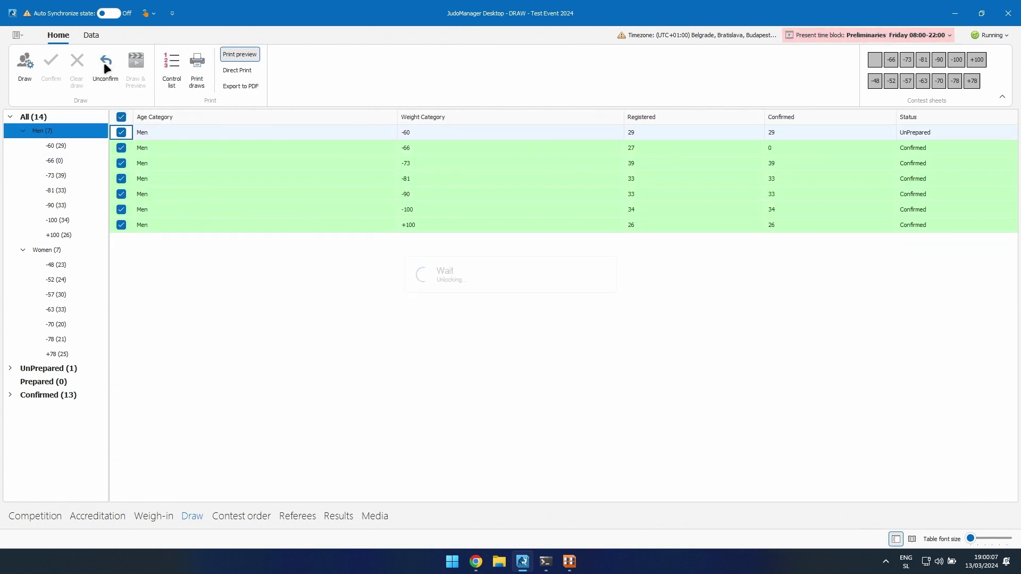
pyautogui.click(118, 117)
pyautogui.click(75, 62)
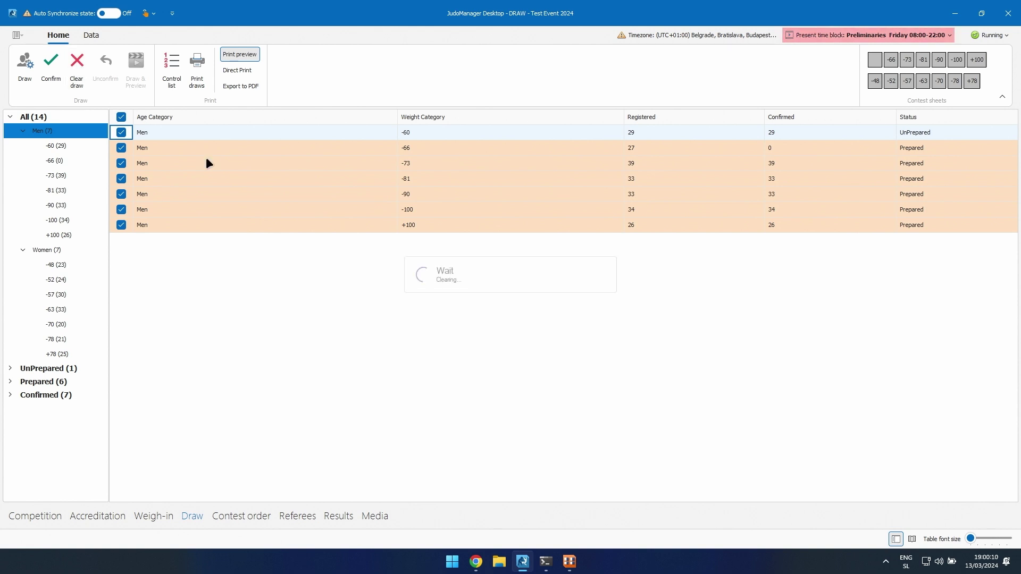
pyautogui.click(58, 220)
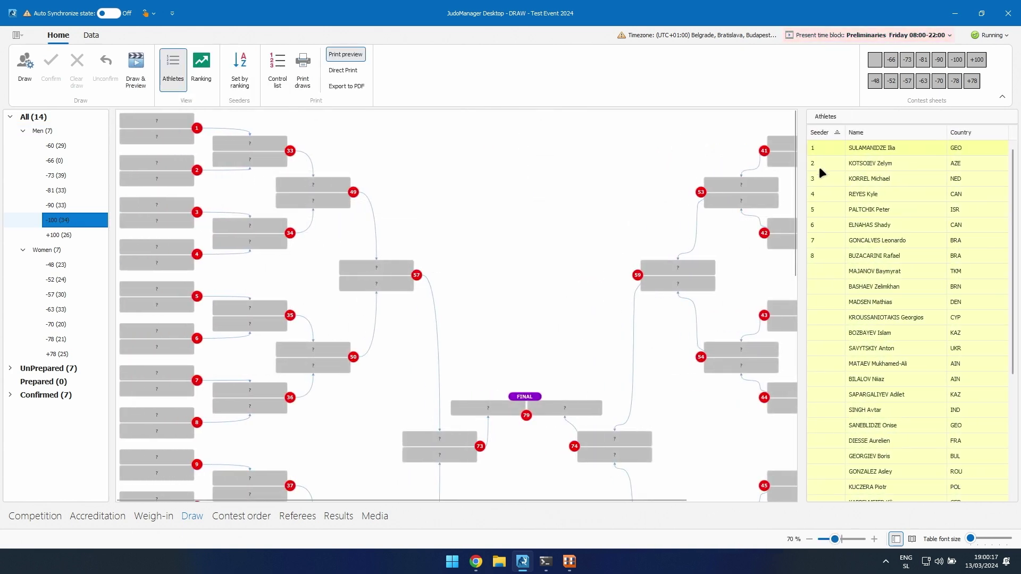
# - Make the -100 kg number-2 seed seeder 1
pyautogui.rightClick(824, 161)
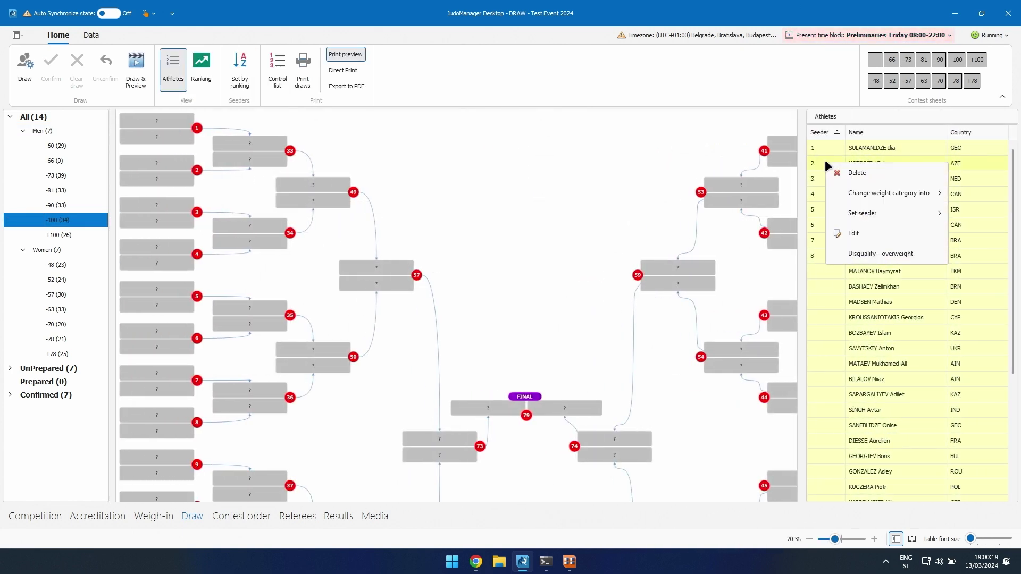
pyautogui.moveTo(923, 216)
pyautogui.click(973, 233)
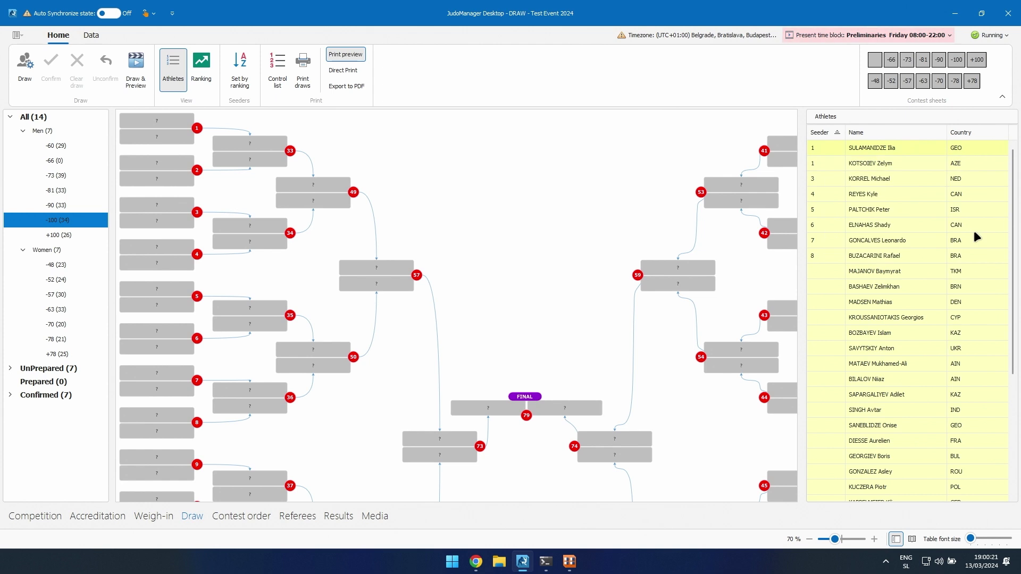
# - Start the -100 draw, decline the unordered-seeders warning, then view -73 and -90
pyautogui.click(24, 74)
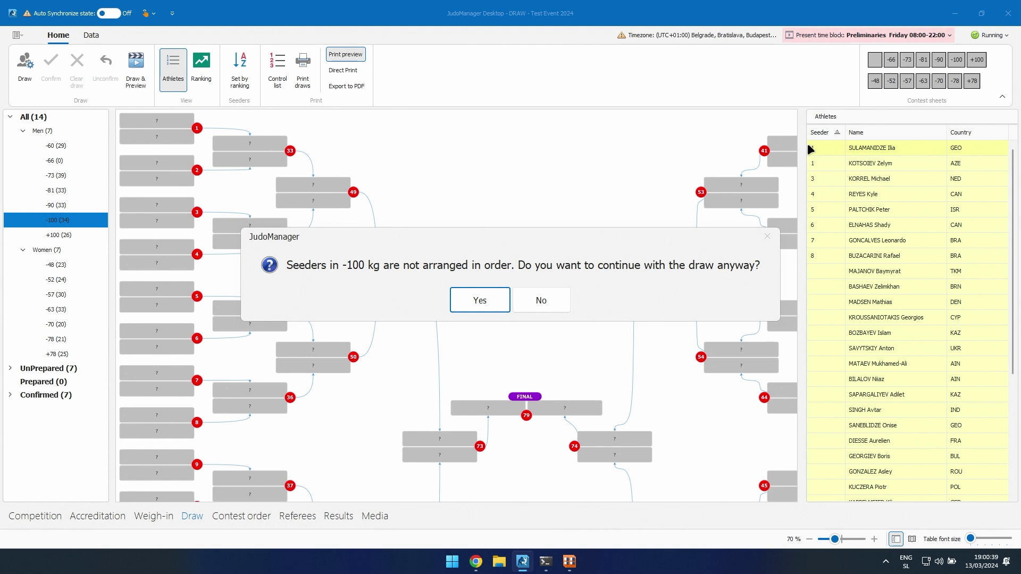
pyautogui.click(541, 300)
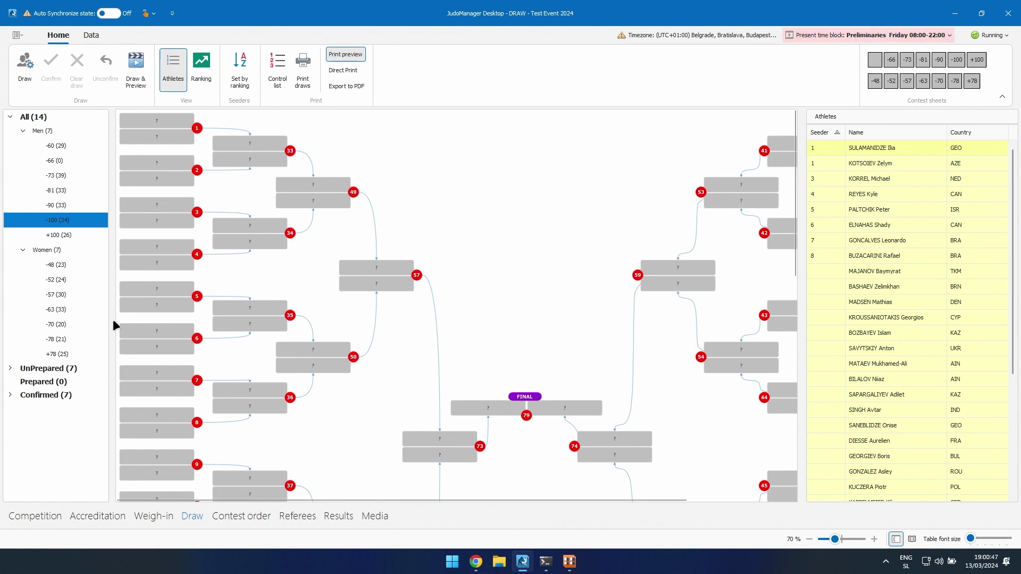
pyautogui.click(66, 175)
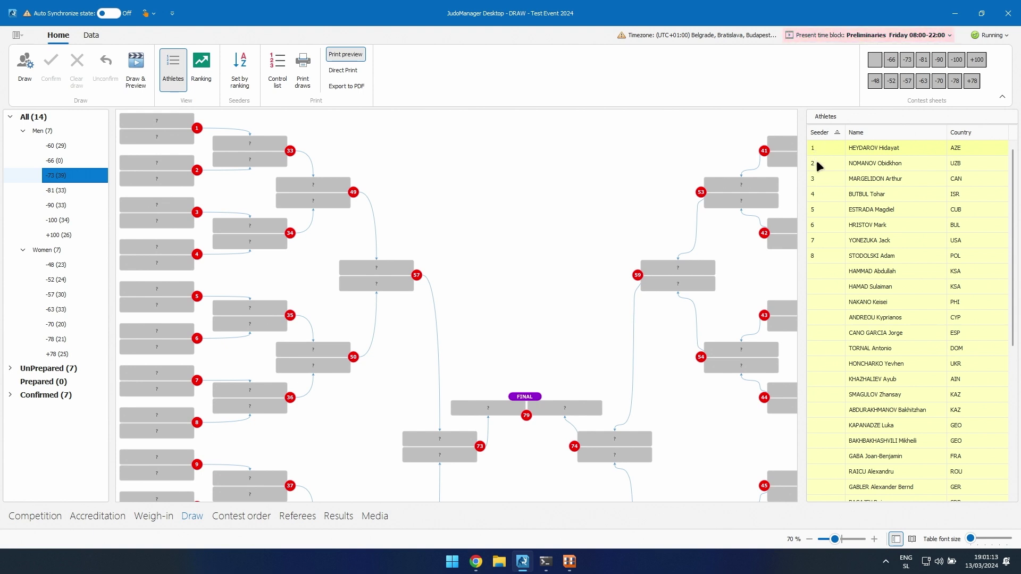
pyautogui.click(66, 206)
# - In -100 kg, change the seventh and eighth seeds to seeder 6
pyautogui.click(56, 220)
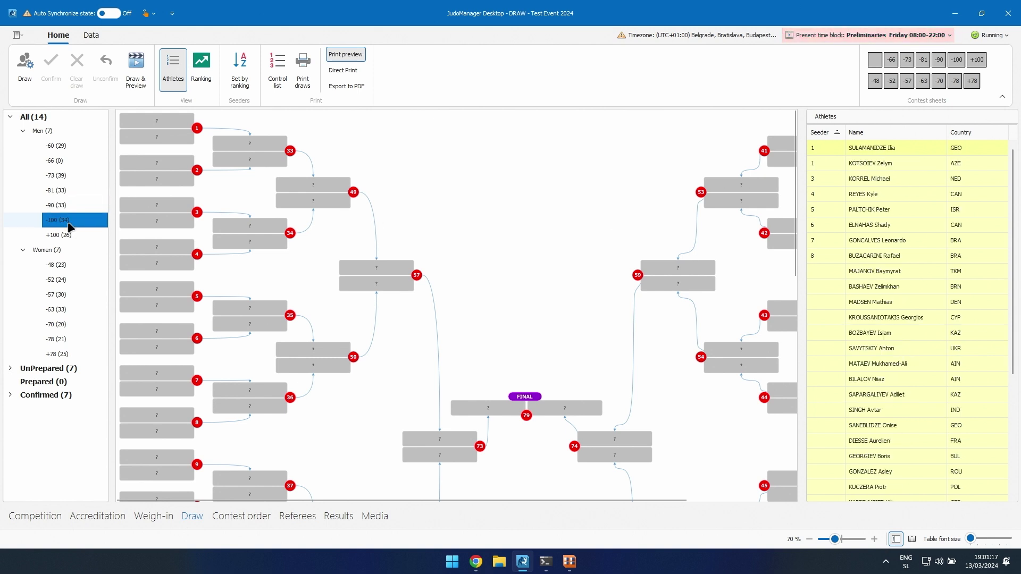
pyautogui.rightClick(815, 240)
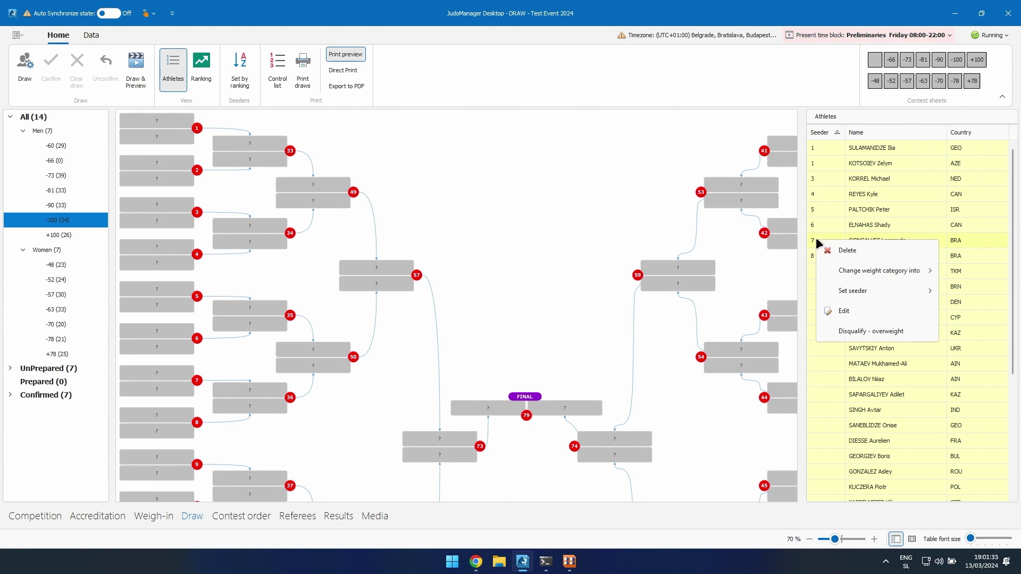
pyautogui.moveTo(925, 291)
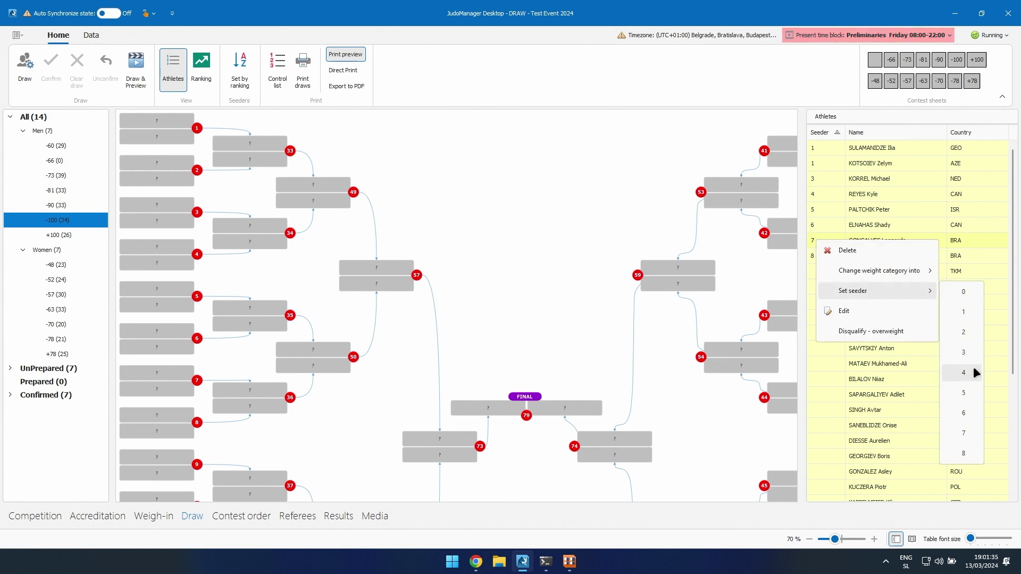
pyautogui.click(963, 413)
pyautogui.rightClick(819, 254)
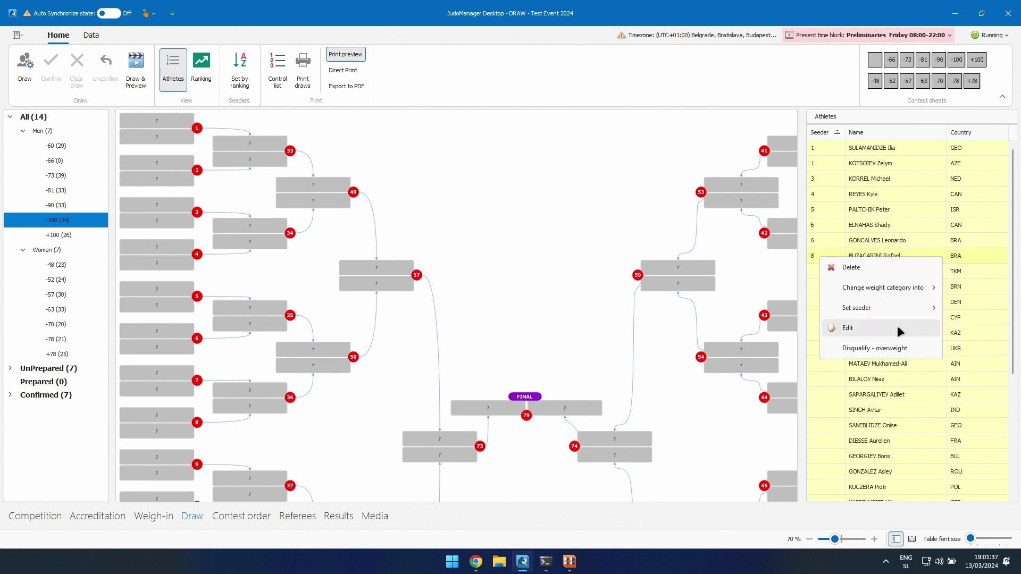
pyautogui.moveTo(935, 308)
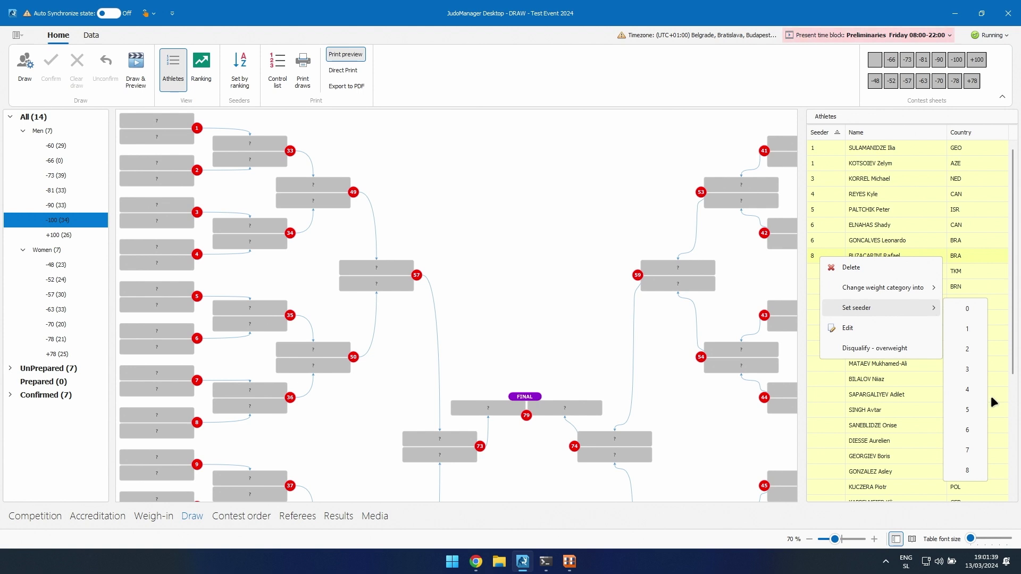
pyautogui.click(968, 430)
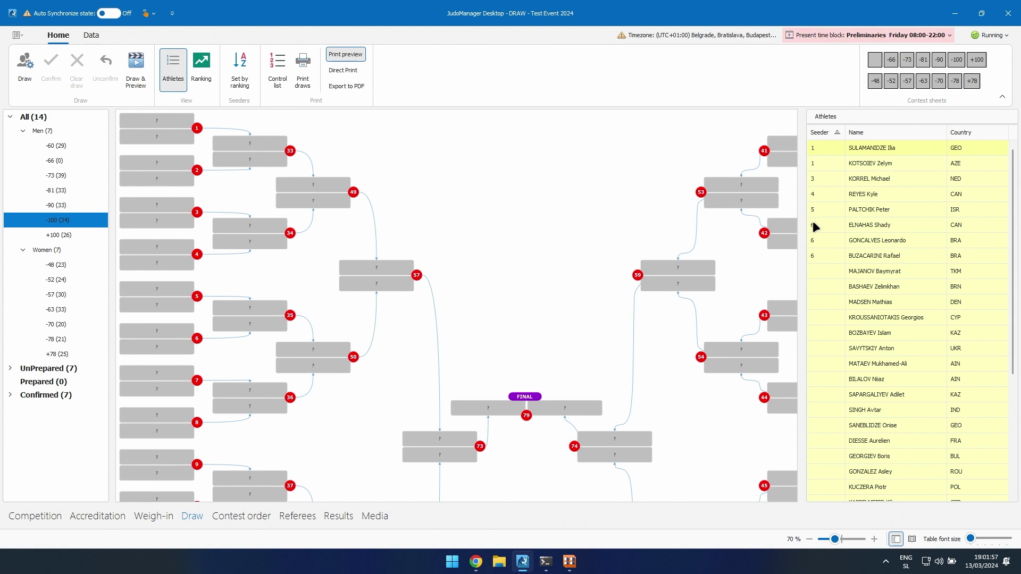
# - Restore the eighth athlete to seeder 8 and make the first unseeded athlete seeder 8
pyautogui.rightClick(813, 255)
pyautogui.moveTo(930, 311)
pyautogui.click(962, 469)
pyautogui.rightClick(829, 271)
pyautogui.moveTo(895, 325)
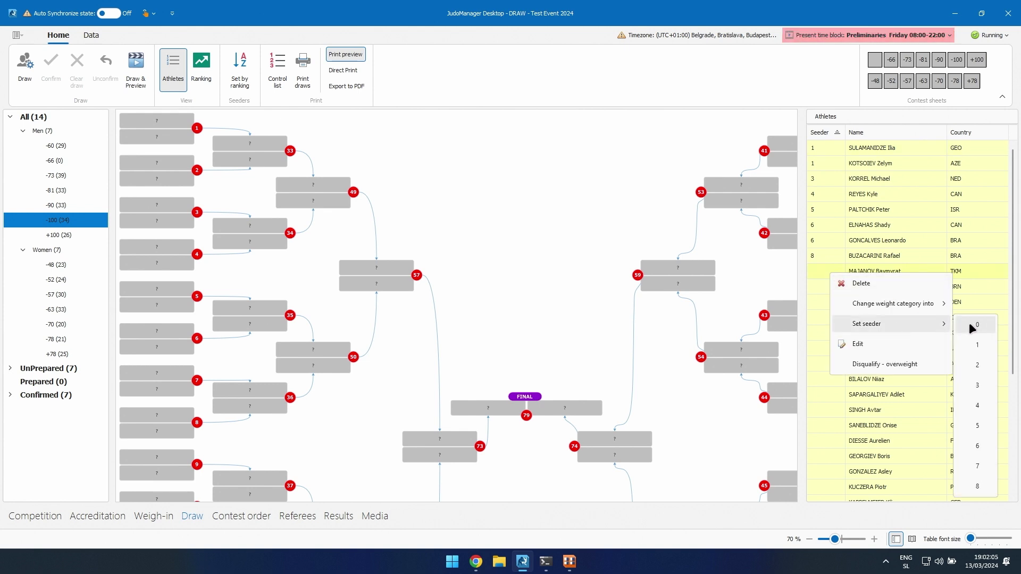
pyautogui.click(990, 482)
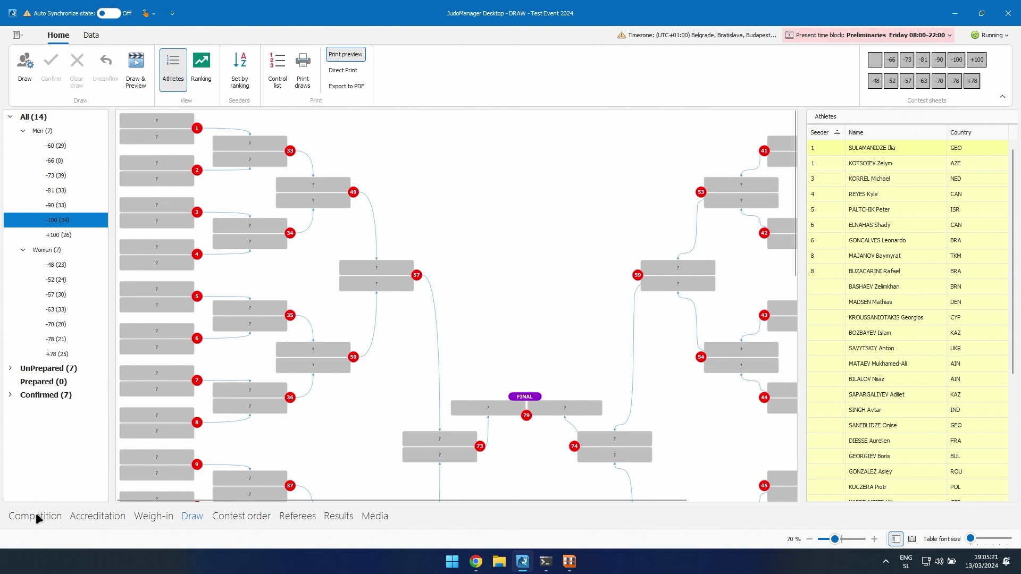
# - In Accreditation detail view, filter to ARG Argentina and open its competitor's registration
pyautogui.click(87, 514)
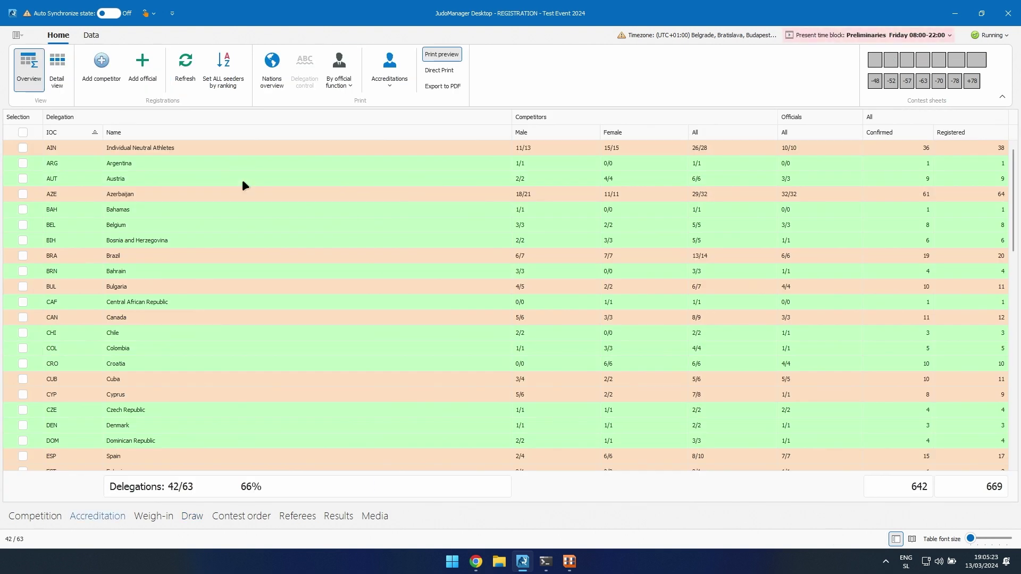
pyautogui.click(56, 65)
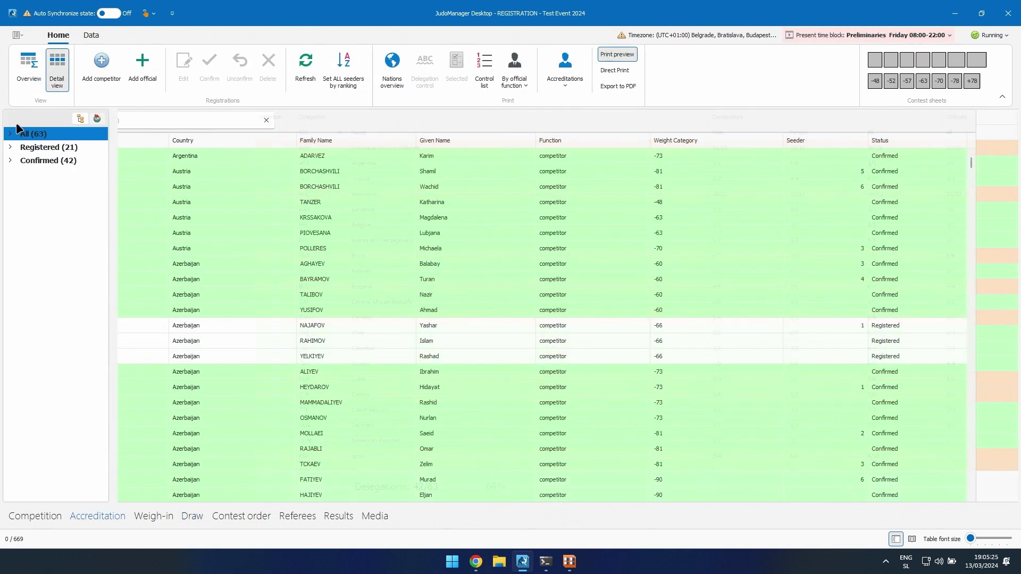
pyautogui.click(10, 134)
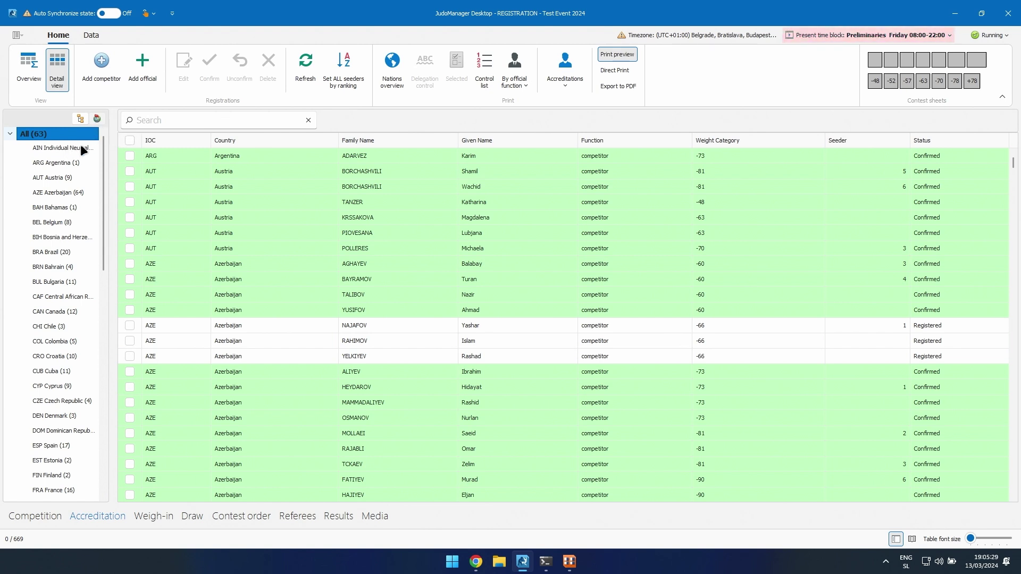
pyautogui.click(65, 163)
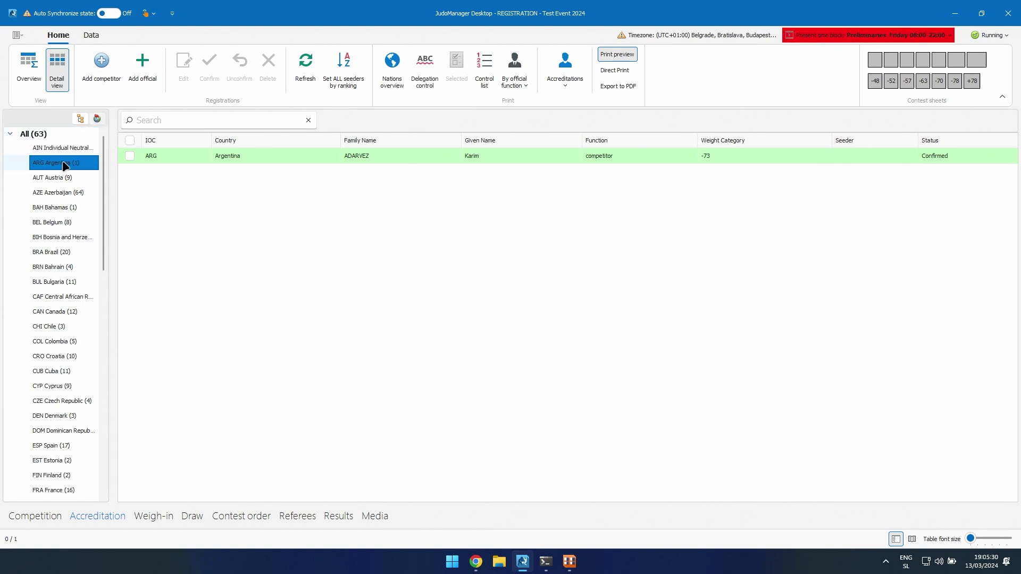
pyautogui.click(267, 158)
pyautogui.doubleClick(267, 158)
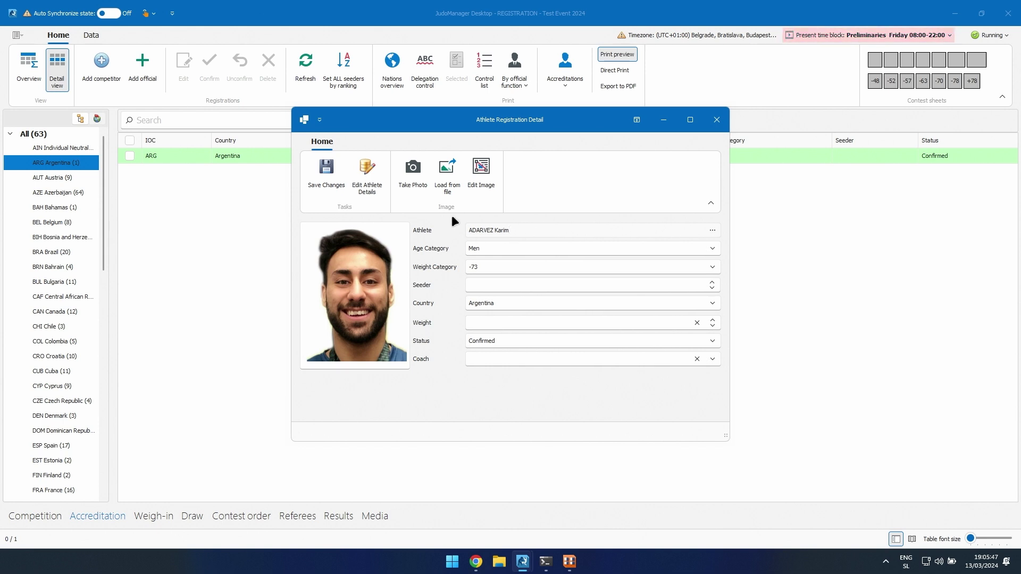
# - Open and discard the Adding new Person form, then close the Athlete Registration Detail
pyautogui.click(371, 184)
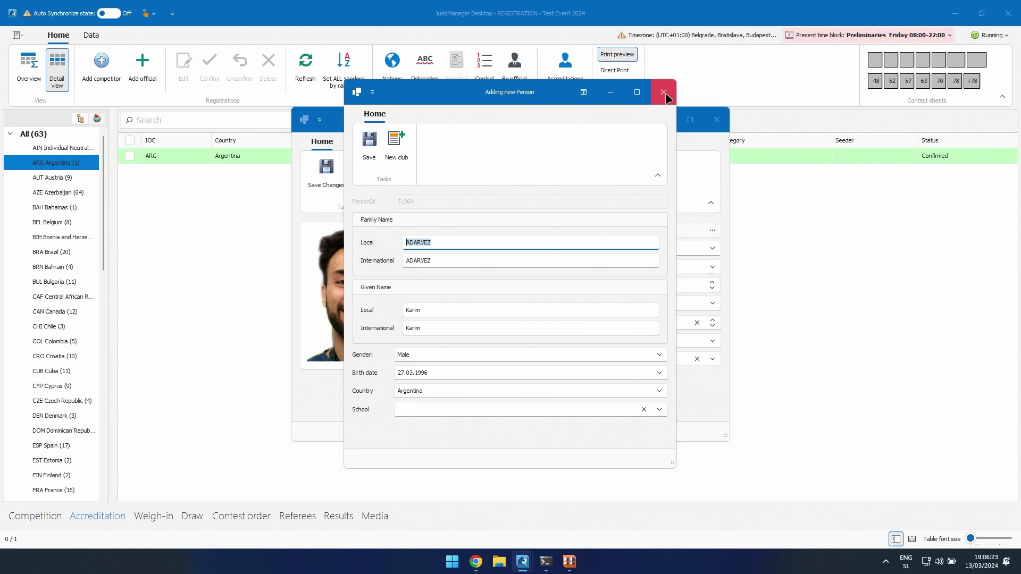
pyautogui.click(665, 95)
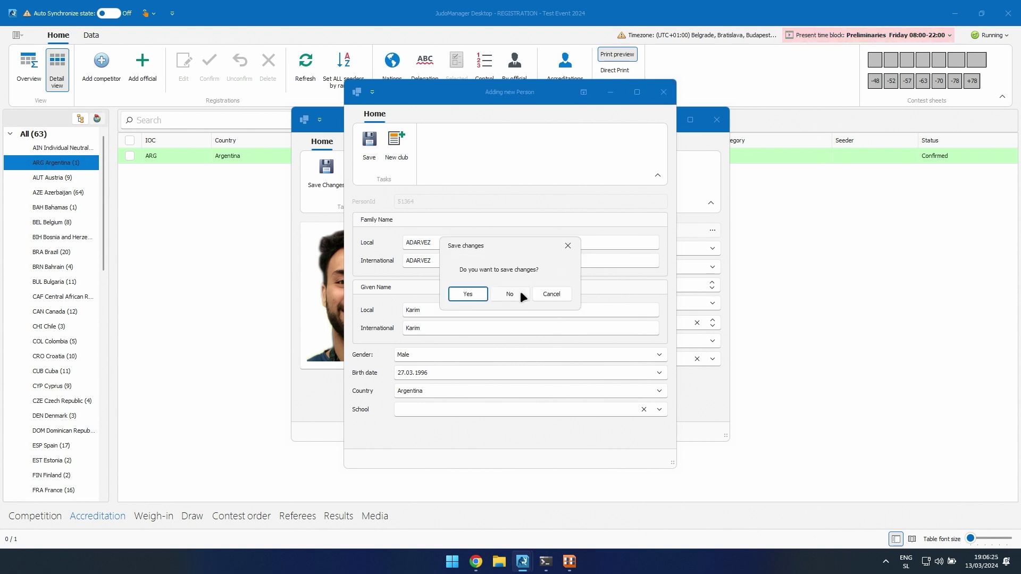
pyautogui.click(510, 293)
pyautogui.click(716, 120)
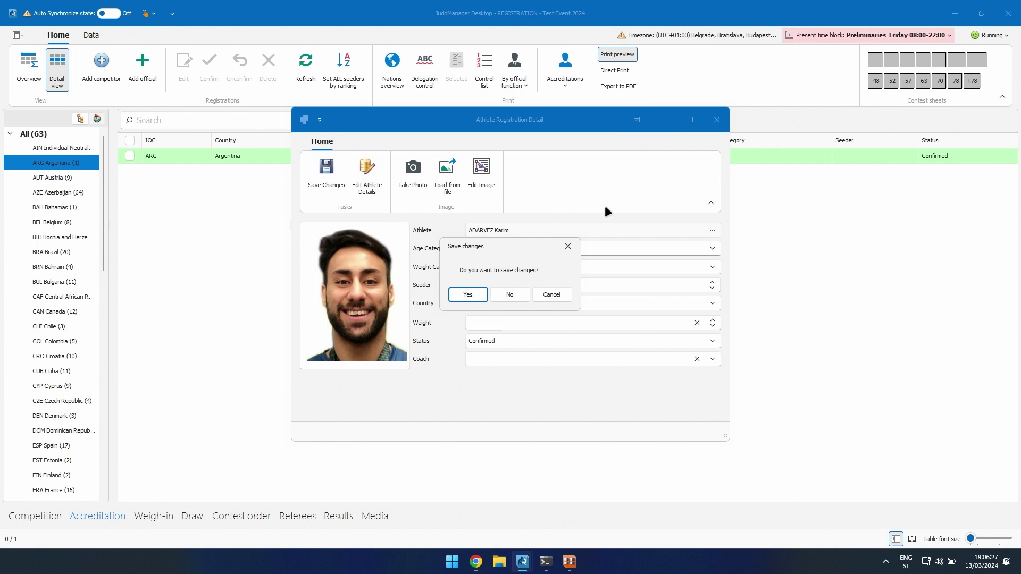
# - Discard the registration changes and list the 38 AIN Individual Neutral Athletes entries
pyautogui.click(509, 296)
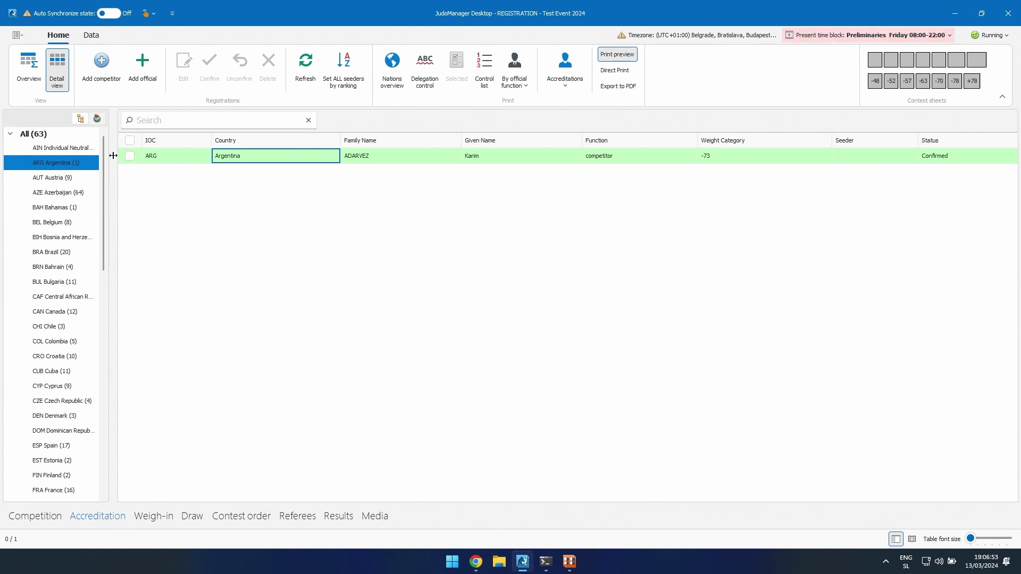
pyautogui.click(65, 145)
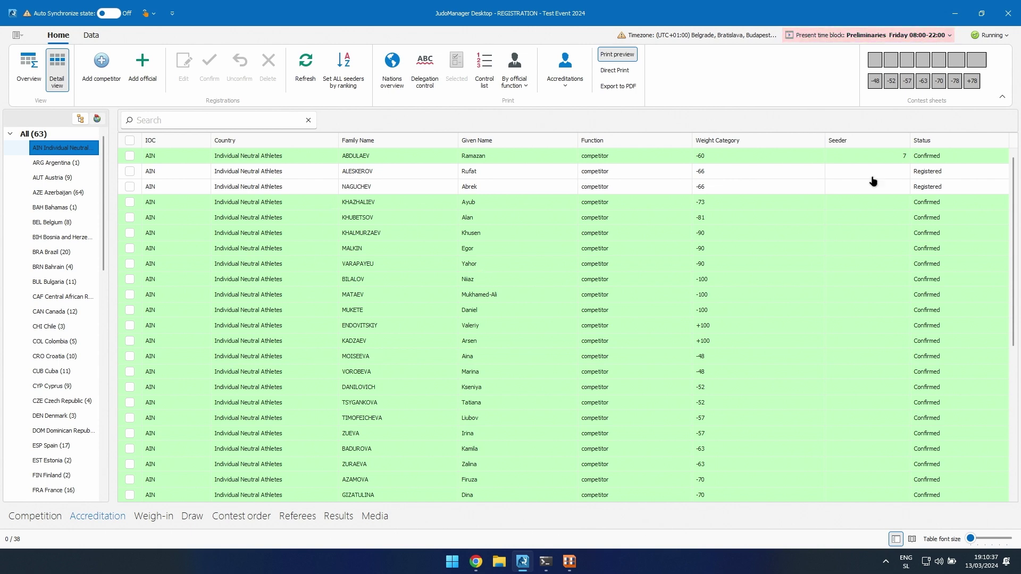
# - Check the two Registered -66 AIN competitors and confirm their registrations
pyautogui.click(130, 171)
pyautogui.click(130, 187)
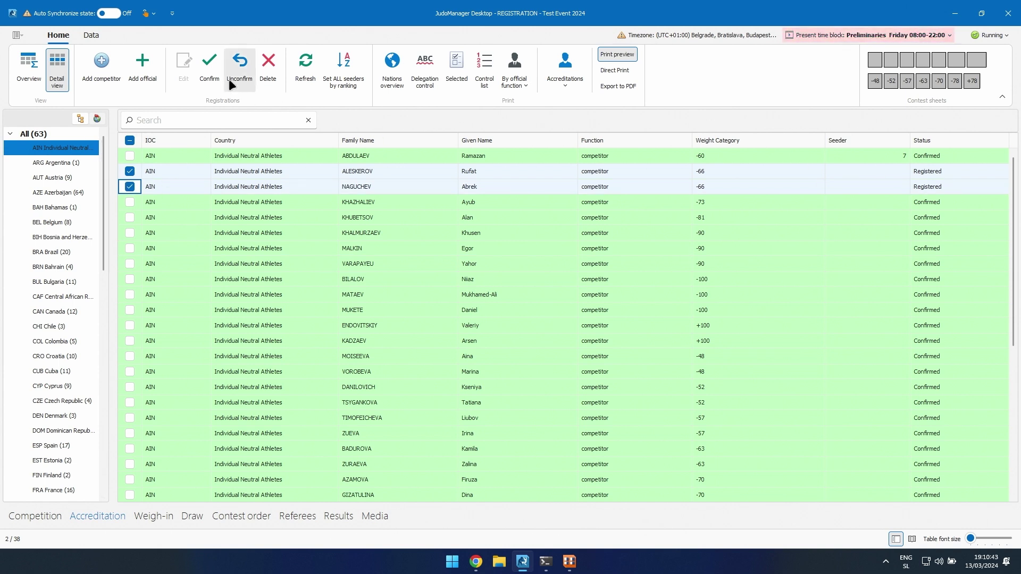
pyautogui.click(208, 71)
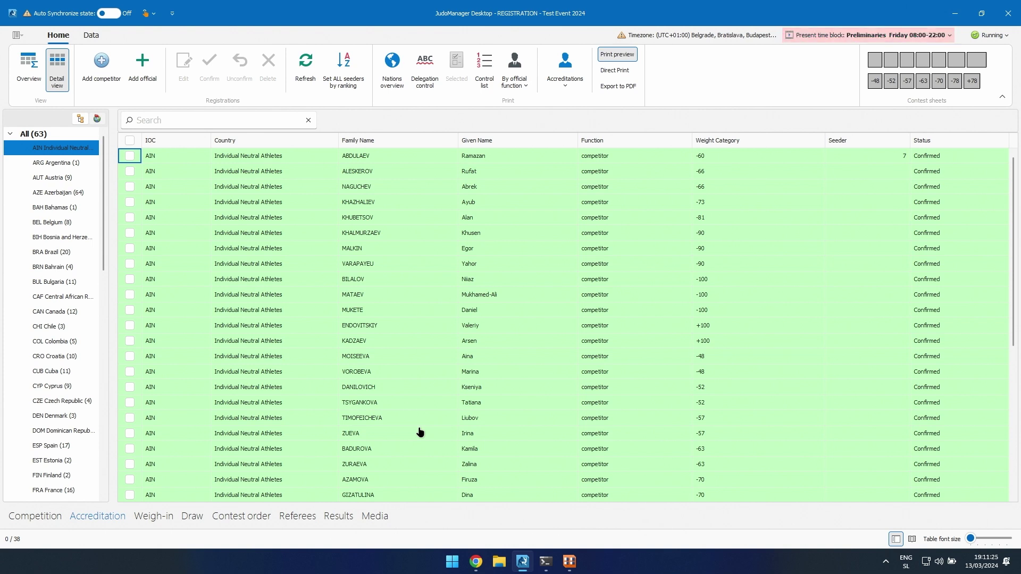
# - Schedule the Women -48 category on Tatami 1 in the contest order, giving 34 contests
pyautogui.click(249, 512)
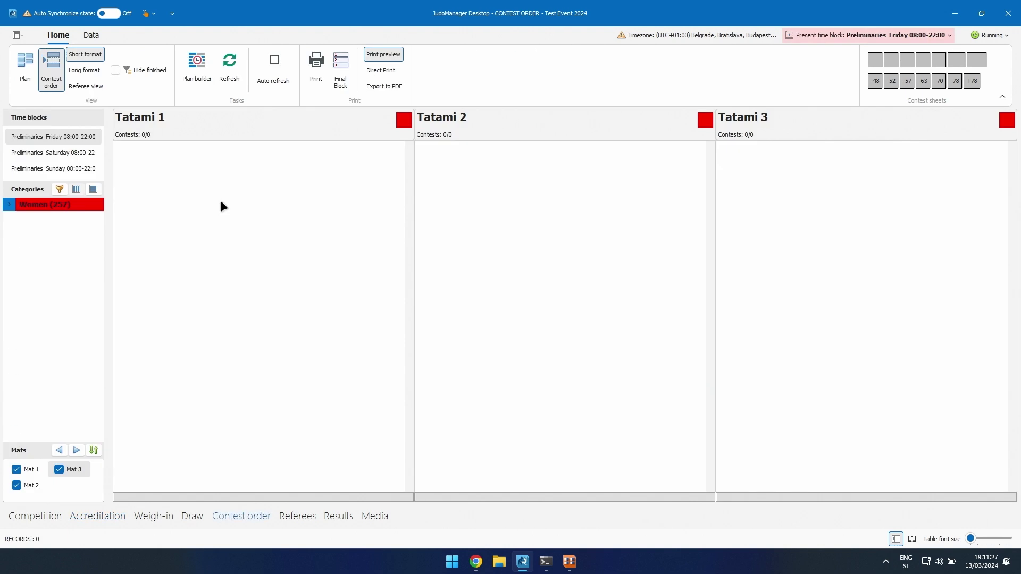
pyautogui.click(8, 204)
pyautogui.moveTo(34, 218); pyautogui.dragTo(205, 217)
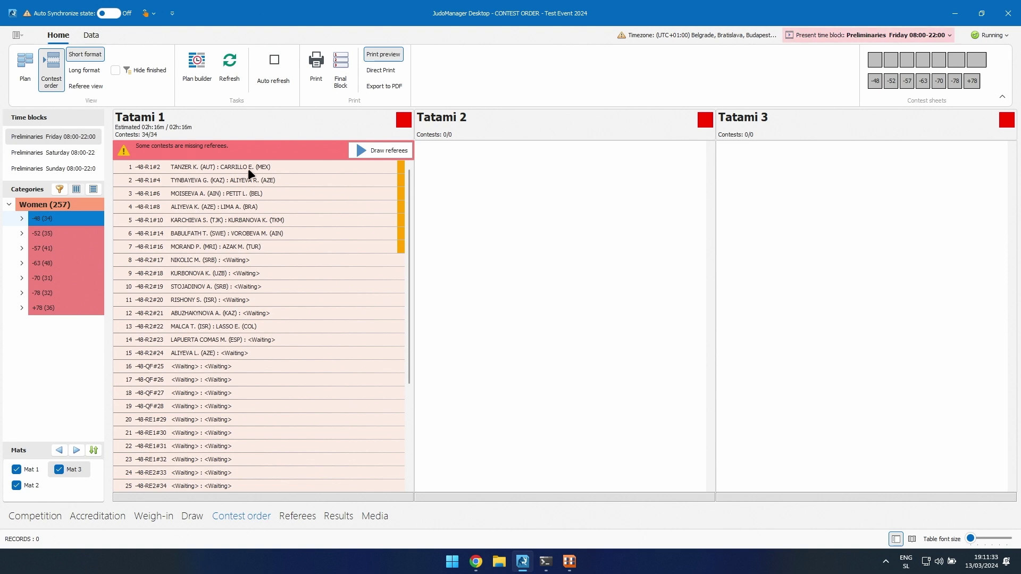
# - Inspect the first Tatami 1 contest's actions menu and close it unchanged
pyautogui.click(228, 164)
pyautogui.rightClick(266, 166)
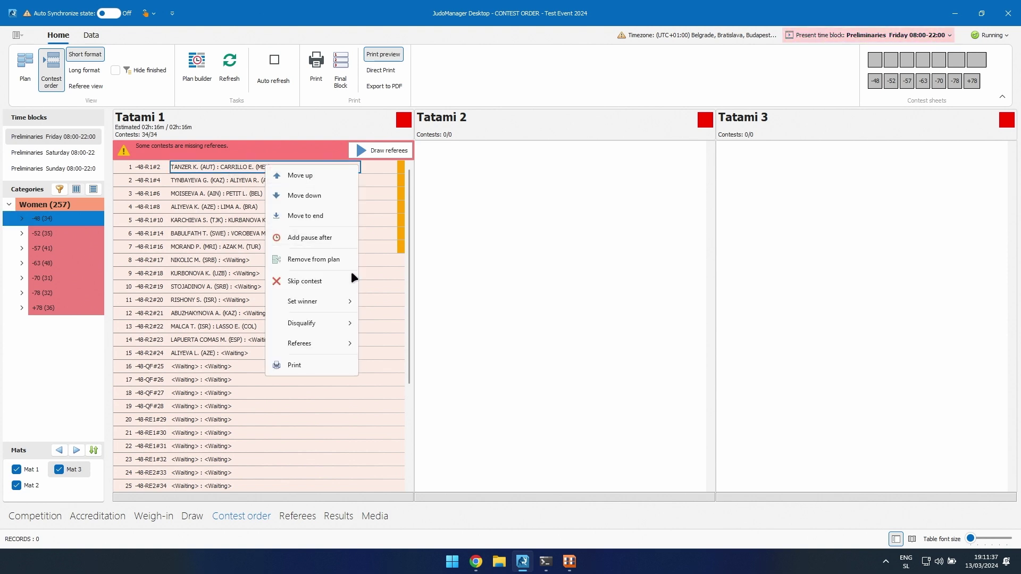
pyautogui.moveTo(310, 303)
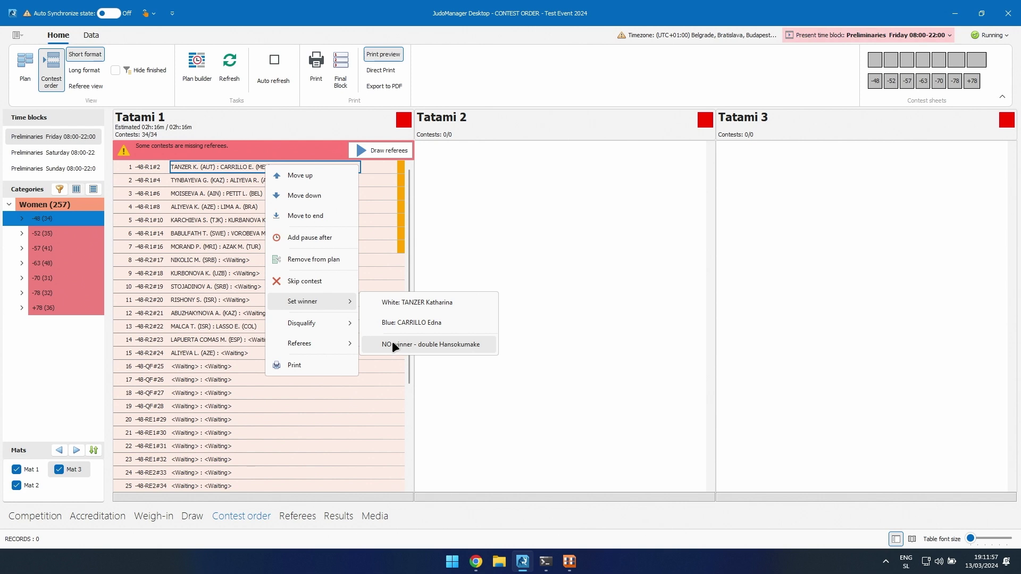
pyautogui.click(216, 167)
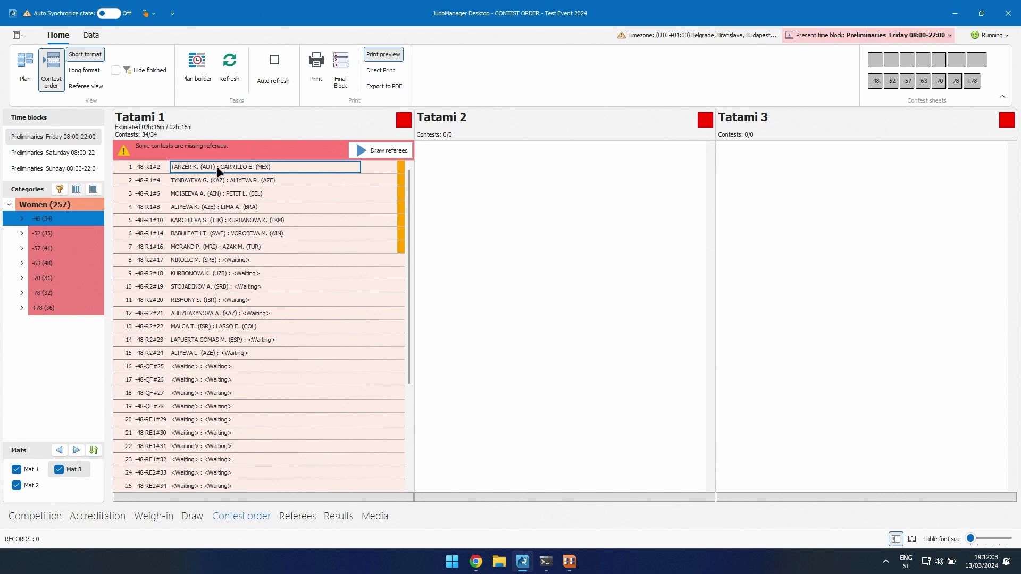
# - Set the white competitor as winner of Tatami 1's contest 1 and confirm the score
pyautogui.rightClick(218, 169)
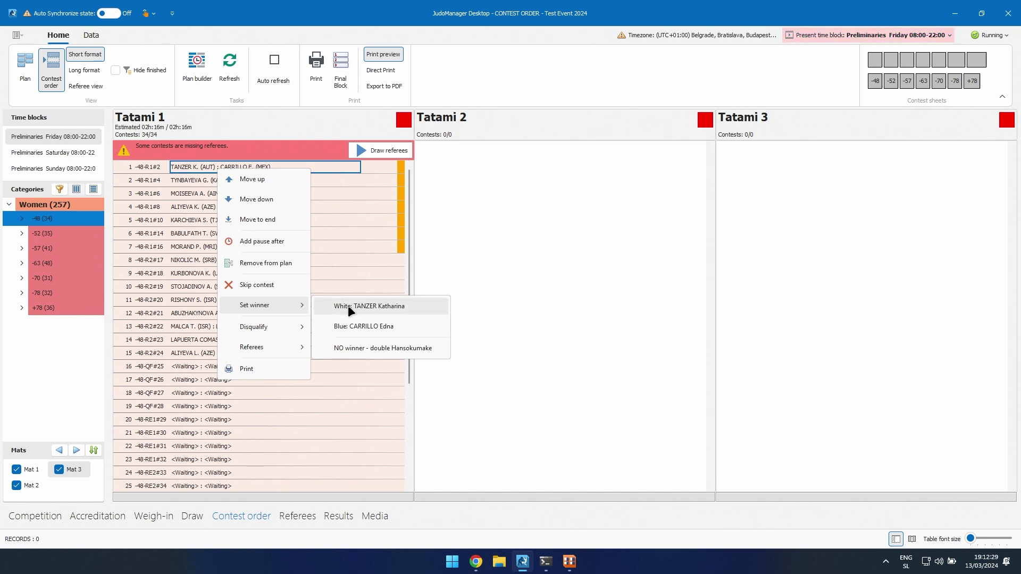
pyautogui.click(351, 309)
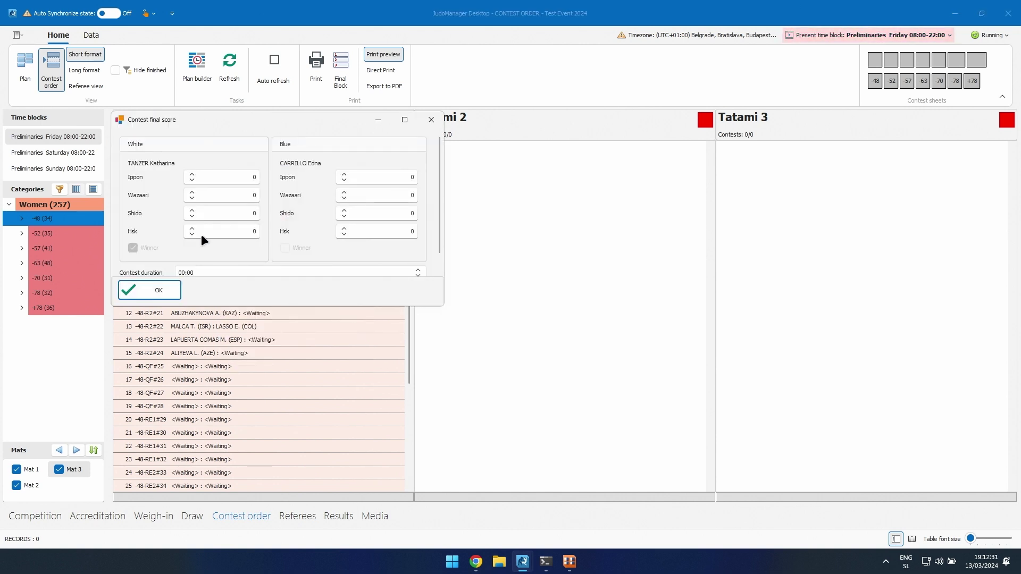
pyautogui.click(140, 290)
# - Remove contest 1's winner again, confirming with Yes
pyautogui.rightClick(260, 187)
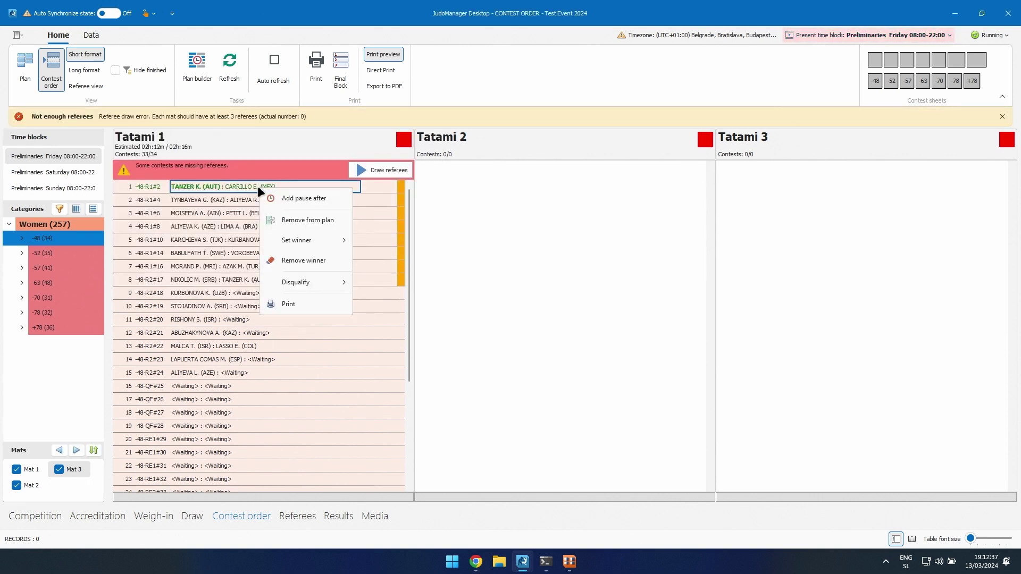
pyautogui.click(303, 260)
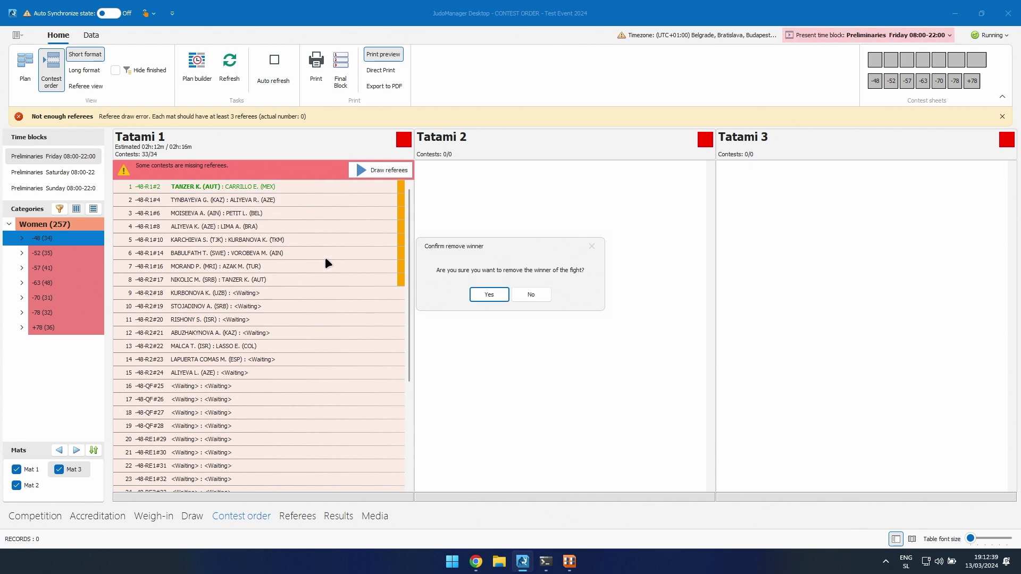
pyautogui.click(489, 296)
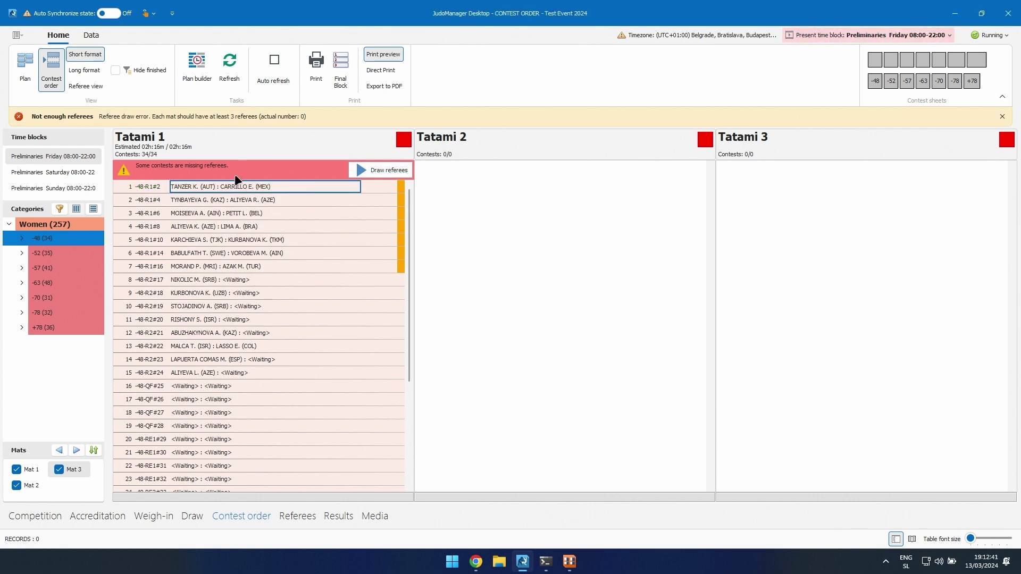
pyautogui.rightClick(274, 184)
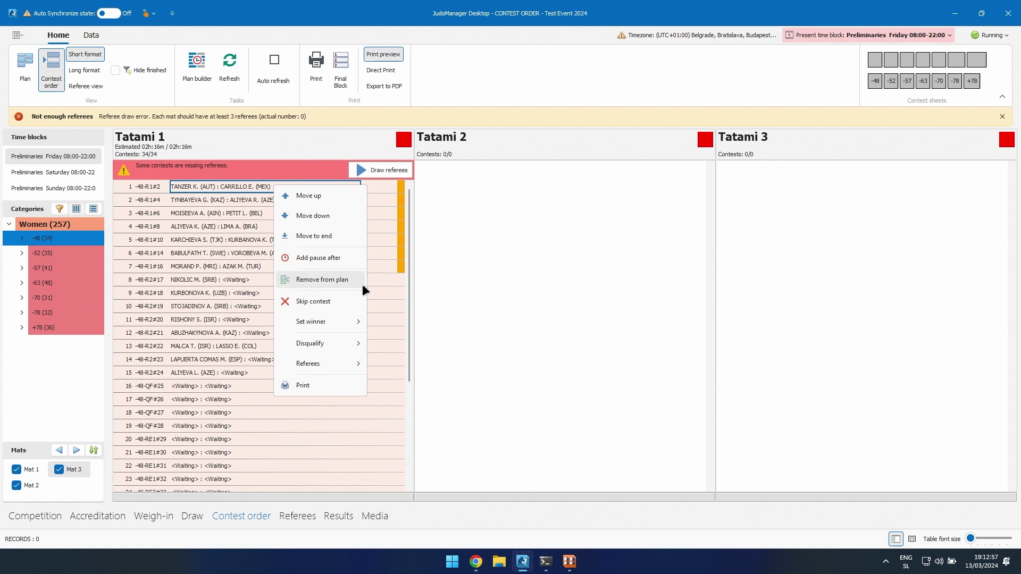
pyautogui.moveTo(339, 344)
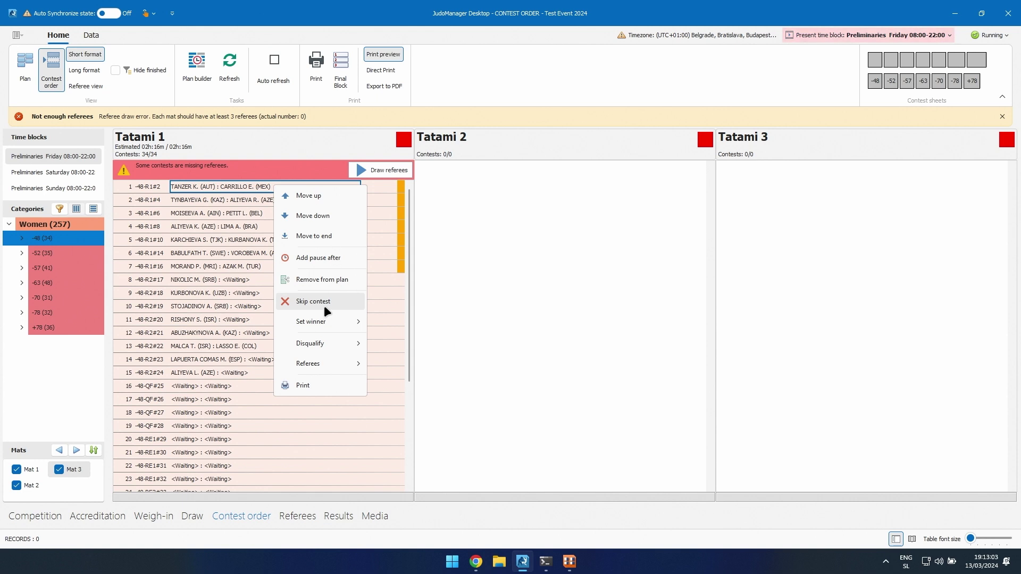
pyautogui.click(191, 294)
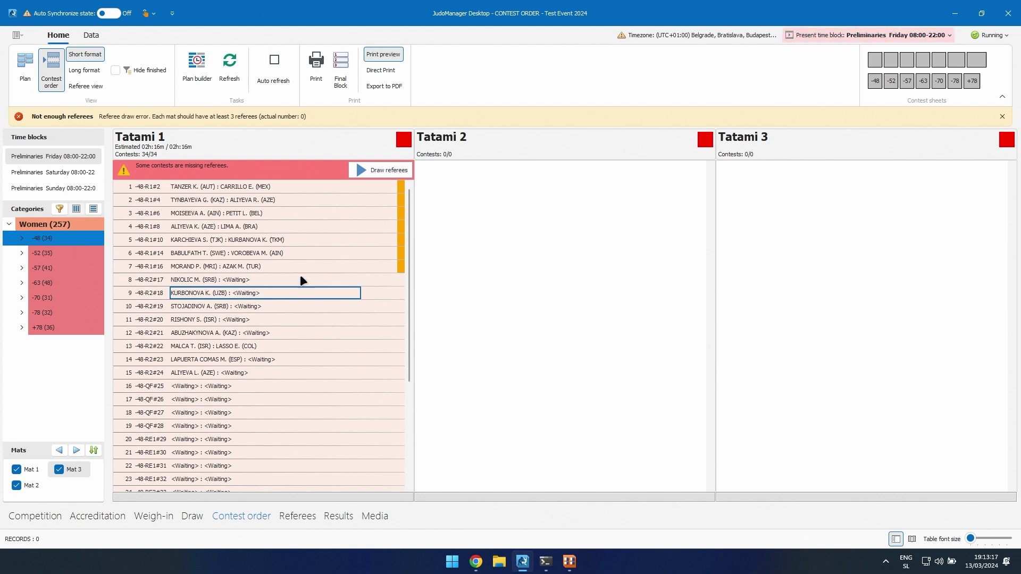
pyautogui.rightClick(286, 267)
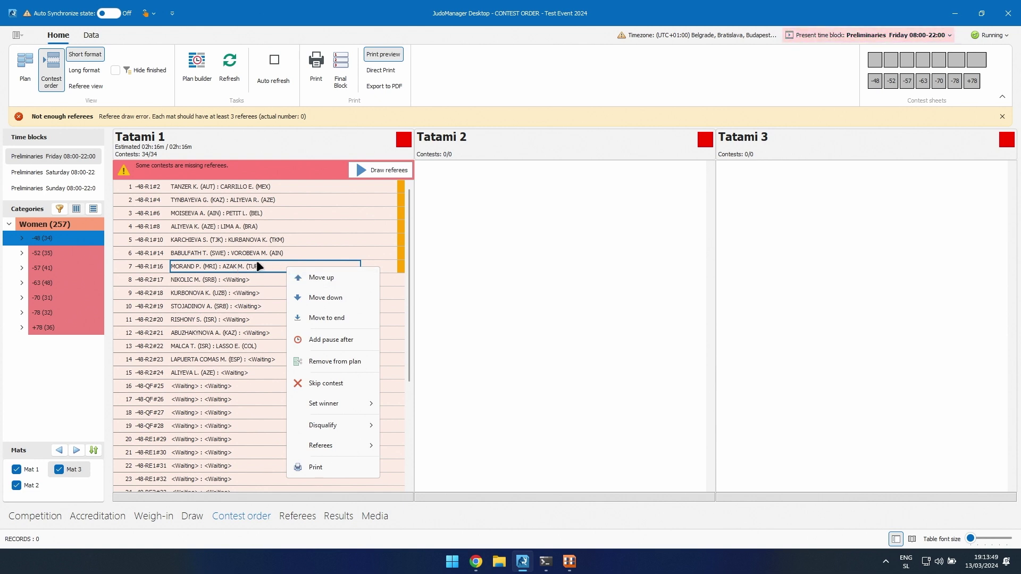
# - Check the first contest's actions menu and close it unused
pyautogui.click(261, 187)
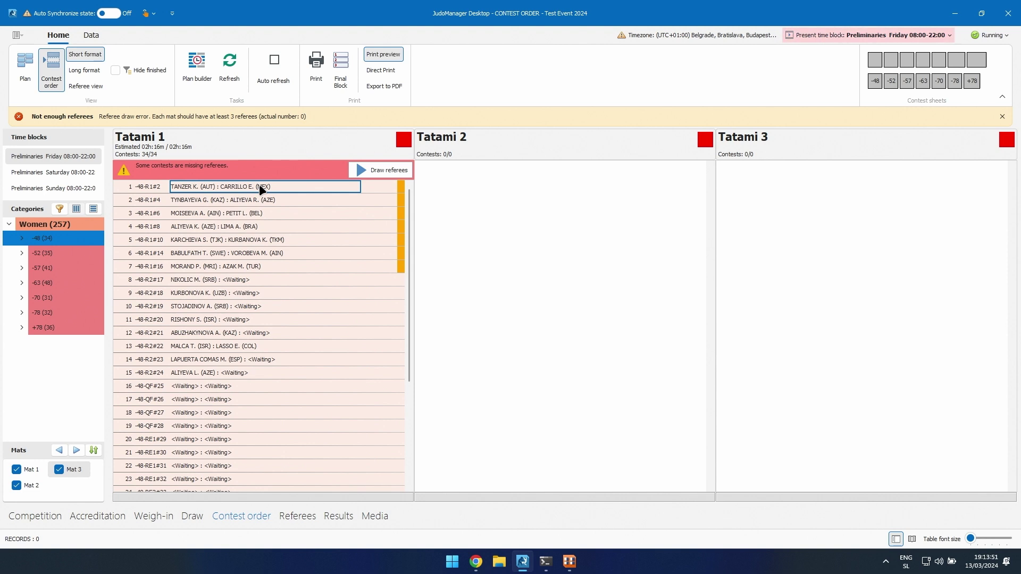
pyautogui.rightClick(260, 187)
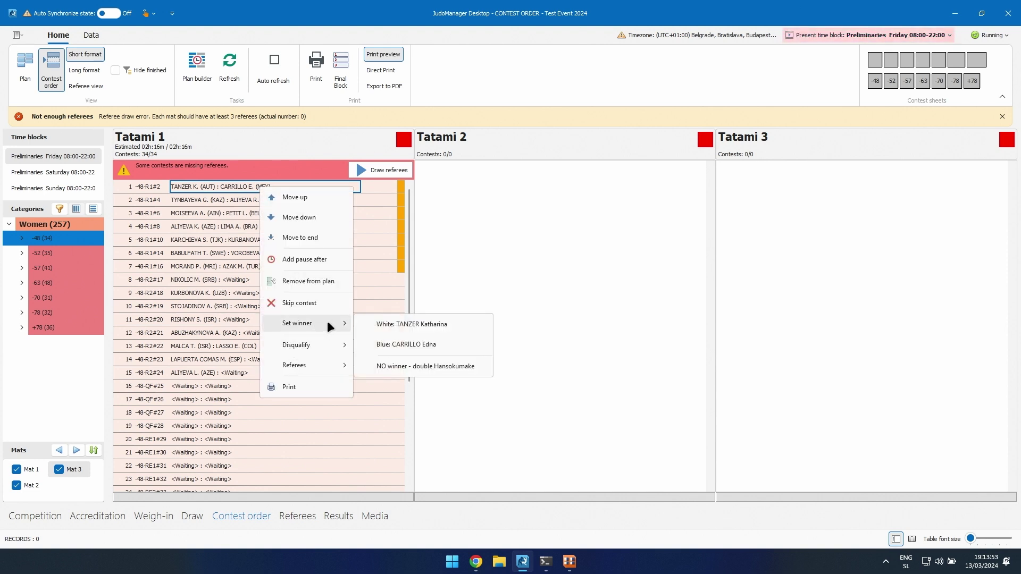
pyautogui.click(237, 250)
# - End contest 7 as a double Hansokumake with no winner, then select the unopposed contest 15
pyautogui.click(237, 265)
pyautogui.rightClick(236, 267)
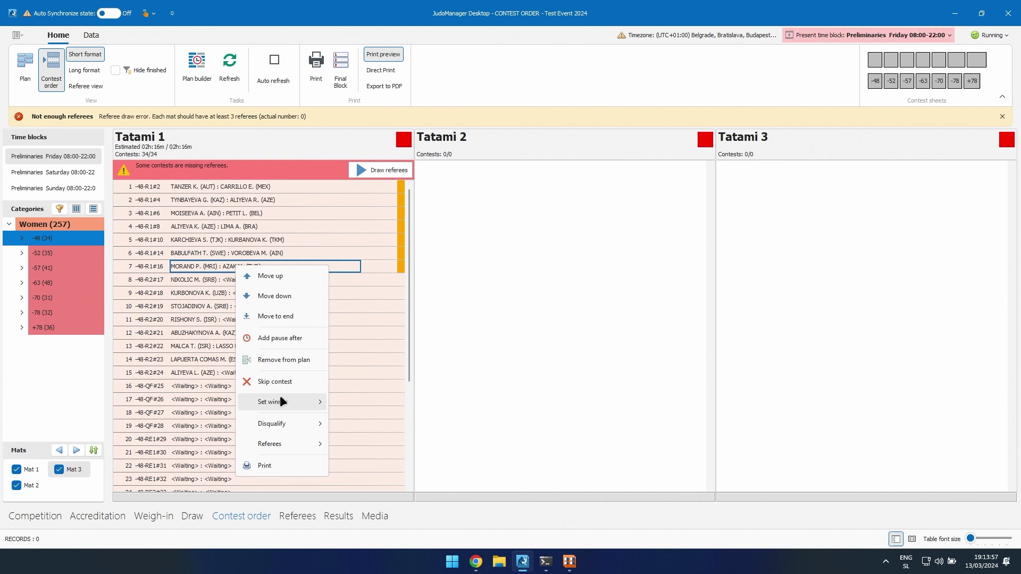
pyautogui.moveTo(290, 399)
pyautogui.click(393, 439)
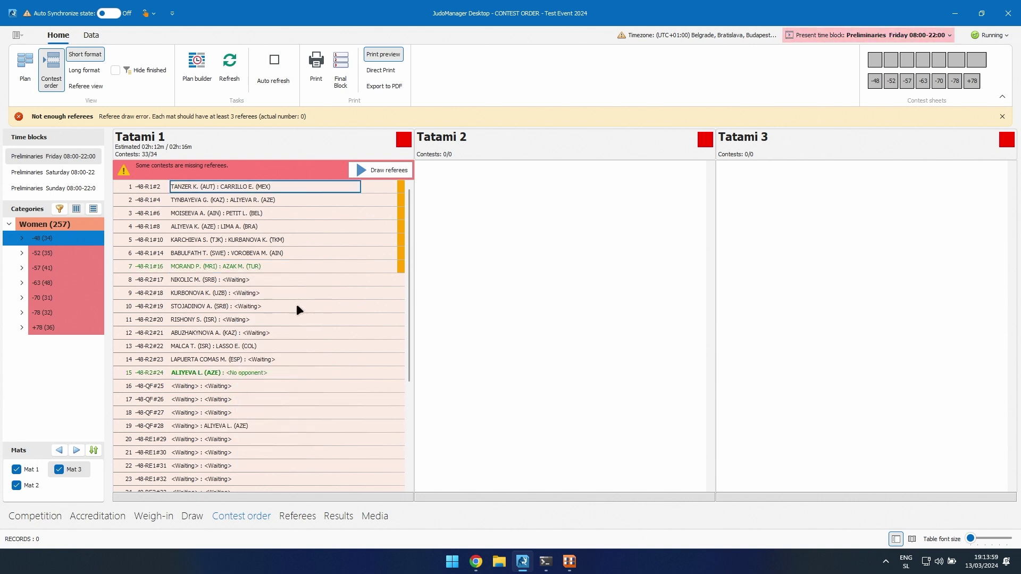
pyautogui.click(194, 373)
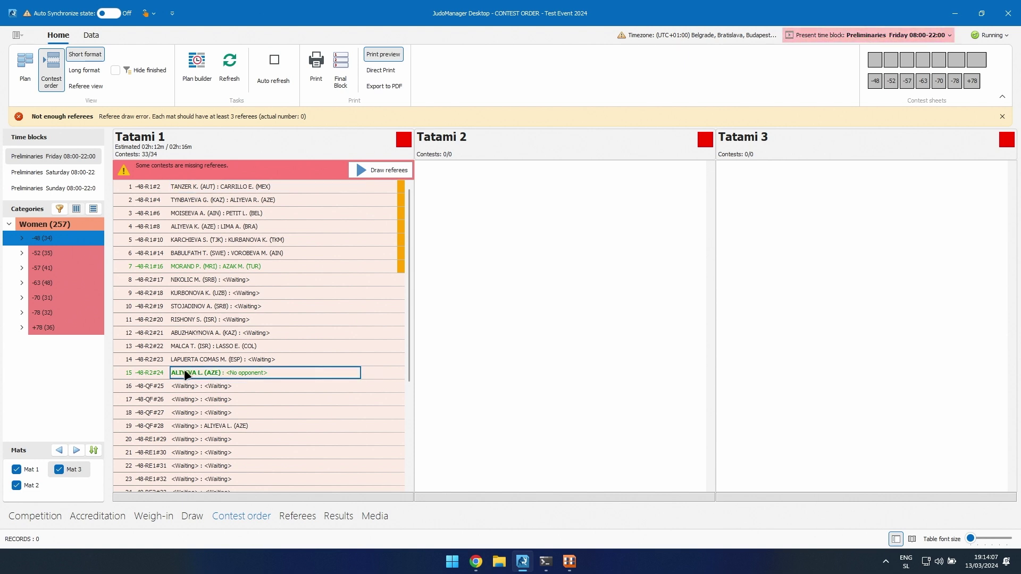
# - Remove contest 15's winner and confirm
pyautogui.rightClick(190, 374)
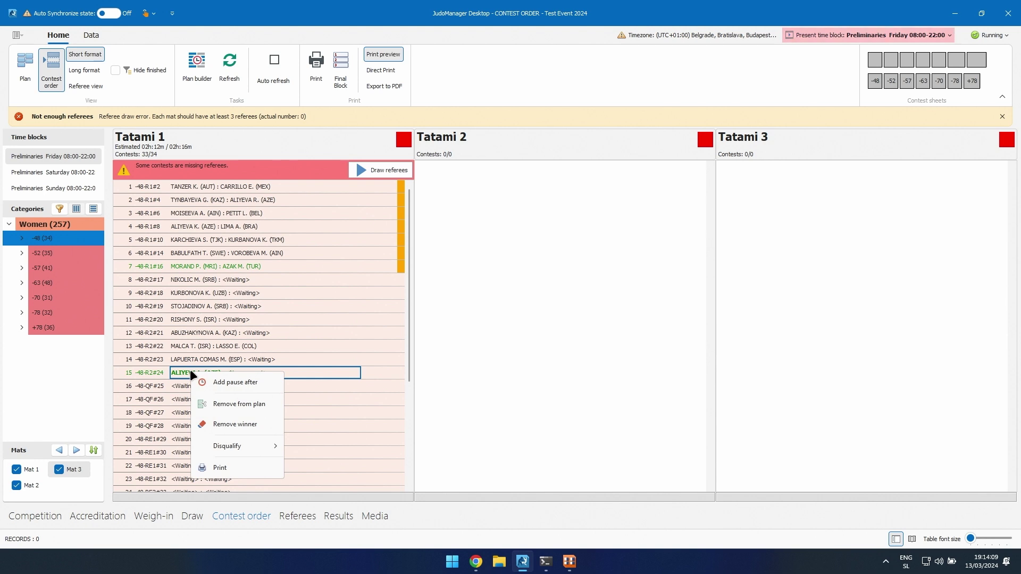
pyautogui.click(235, 424)
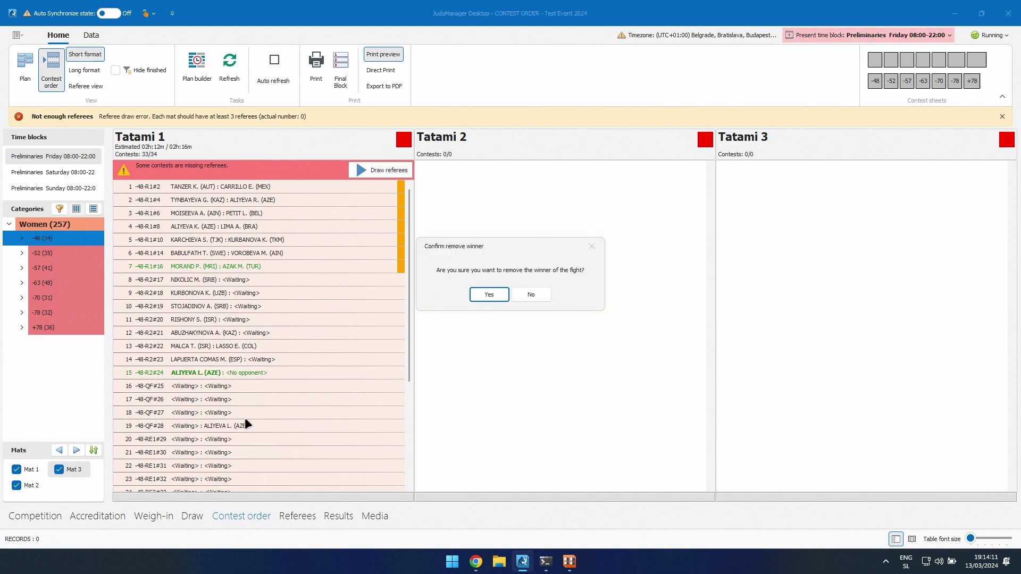
pyautogui.click(490, 293)
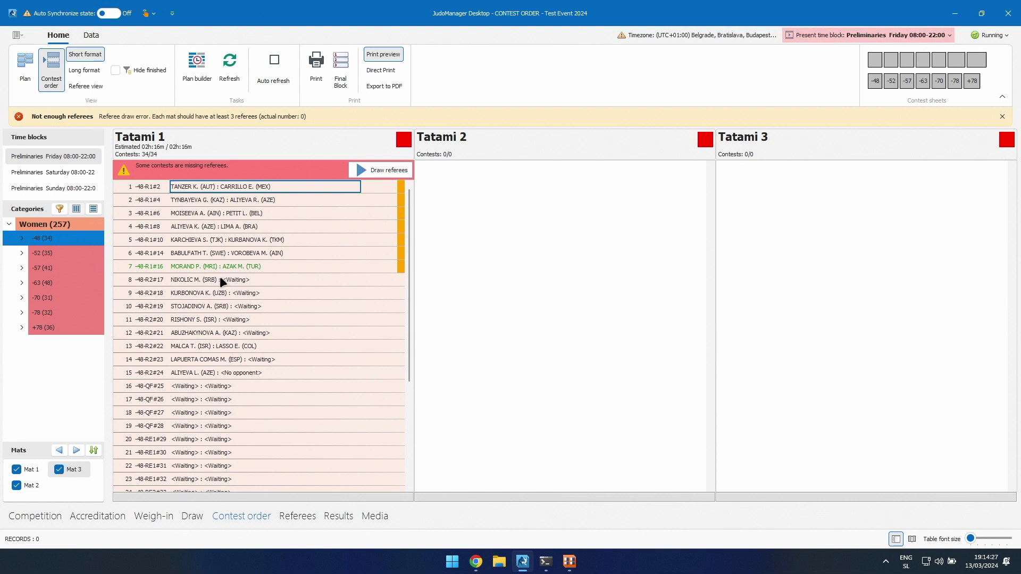
# - Declare contest 6 a double Hansokumake with no winner
pyautogui.click(227, 252)
pyautogui.rightClick(228, 252)
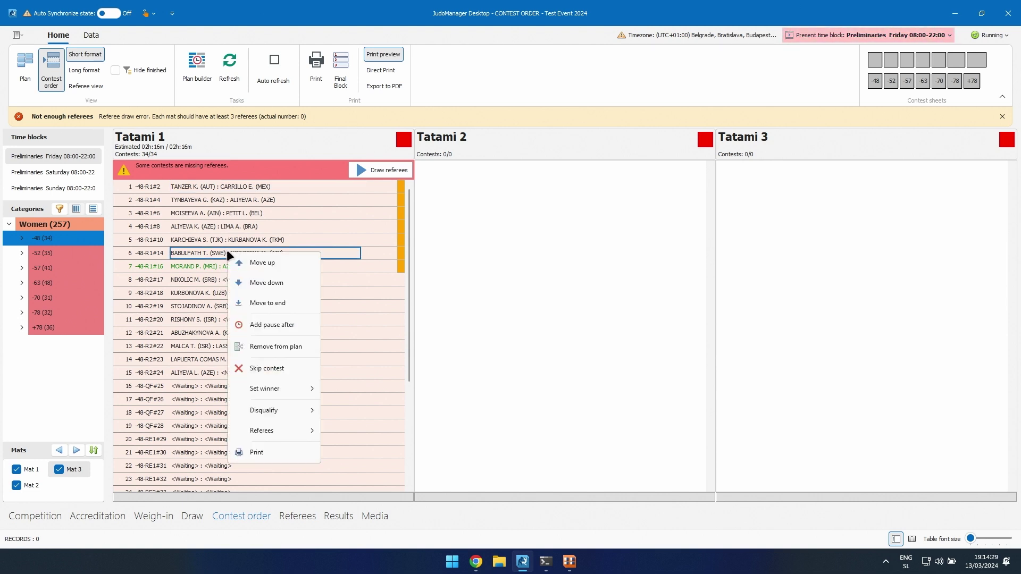
pyautogui.moveTo(282, 391)
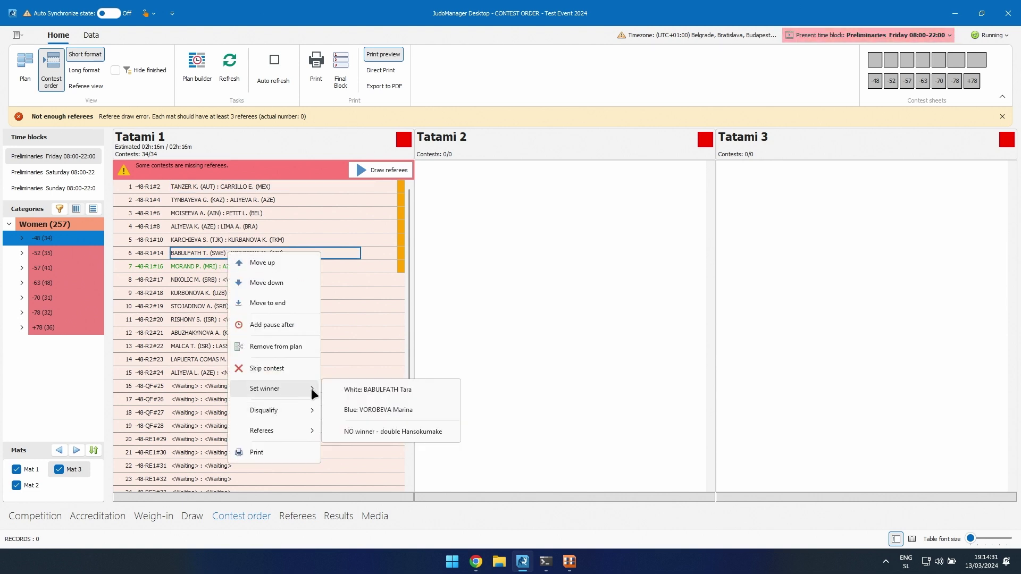
pyautogui.click(385, 433)
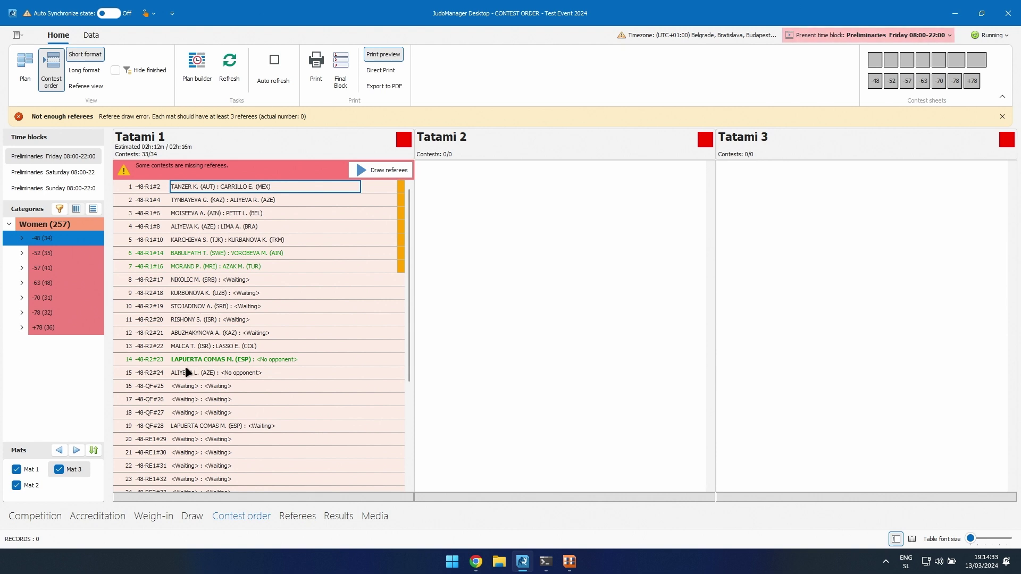
pyautogui.rightClick(242, 359)
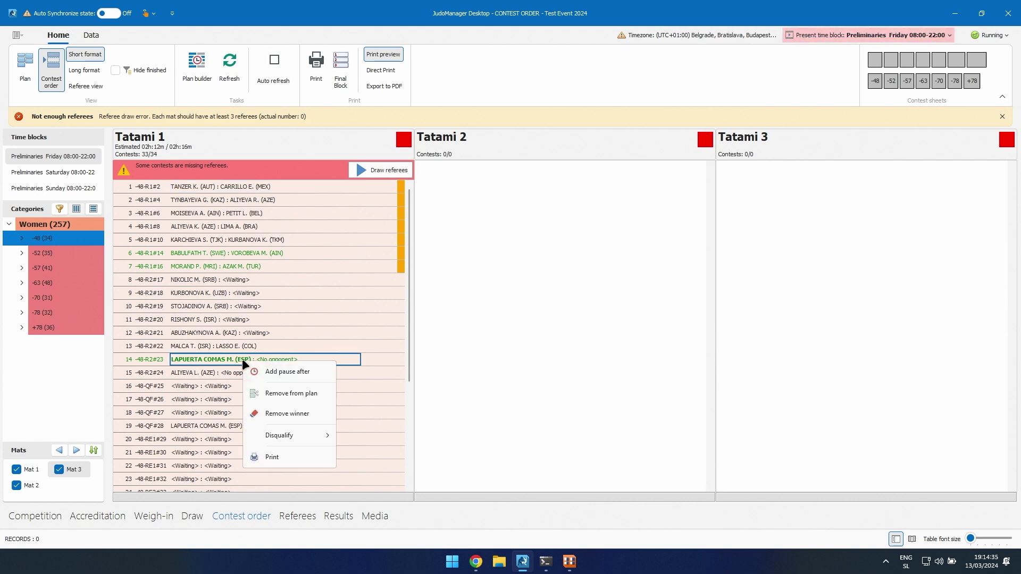
pyautogui.click(288, 414)
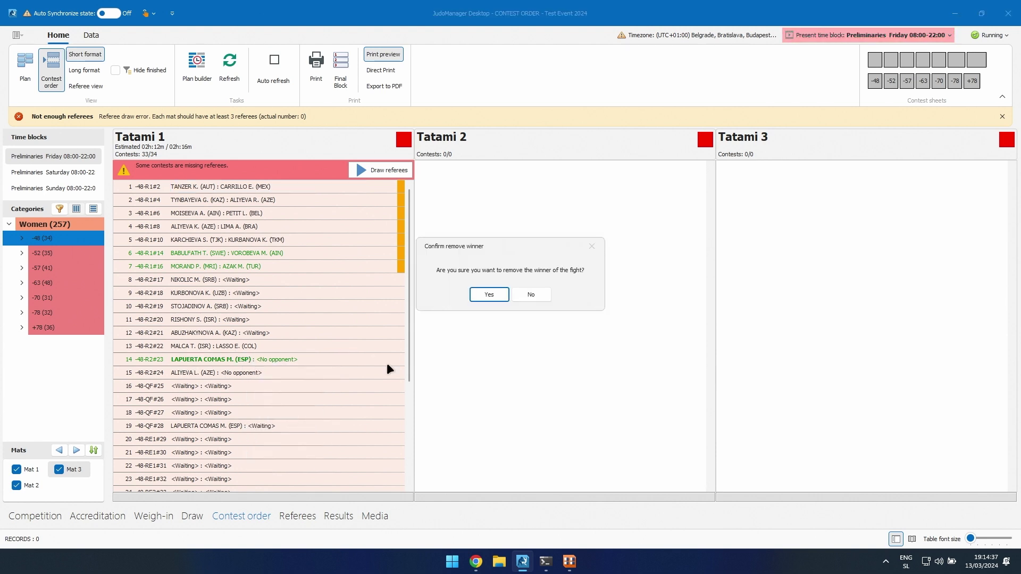
pyautogui.click(488, 295)
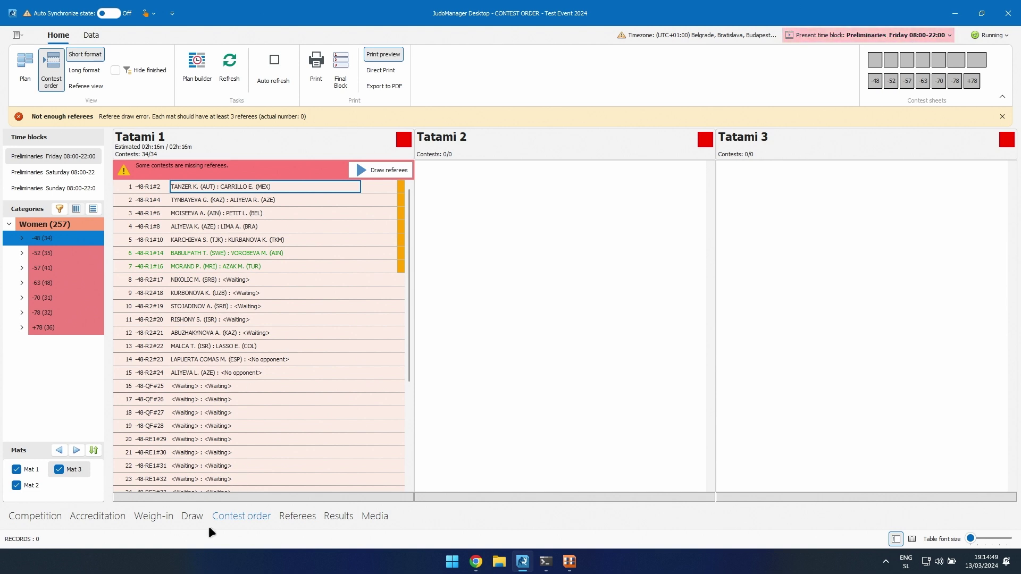
# - Show the Women -70 bracket in the Results module
pyautogui.click(194, 515)
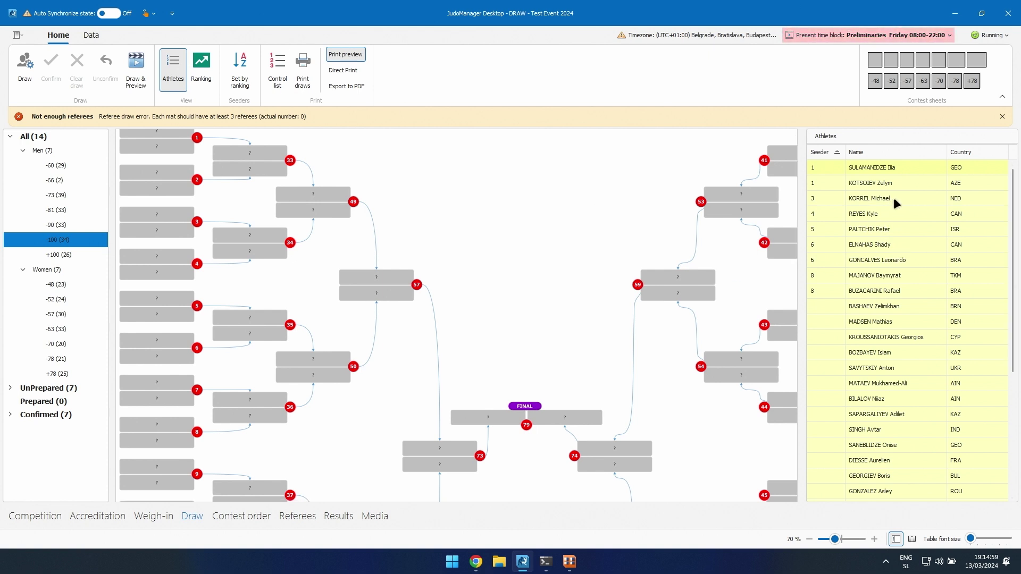
pyautogui.click(339, 515)
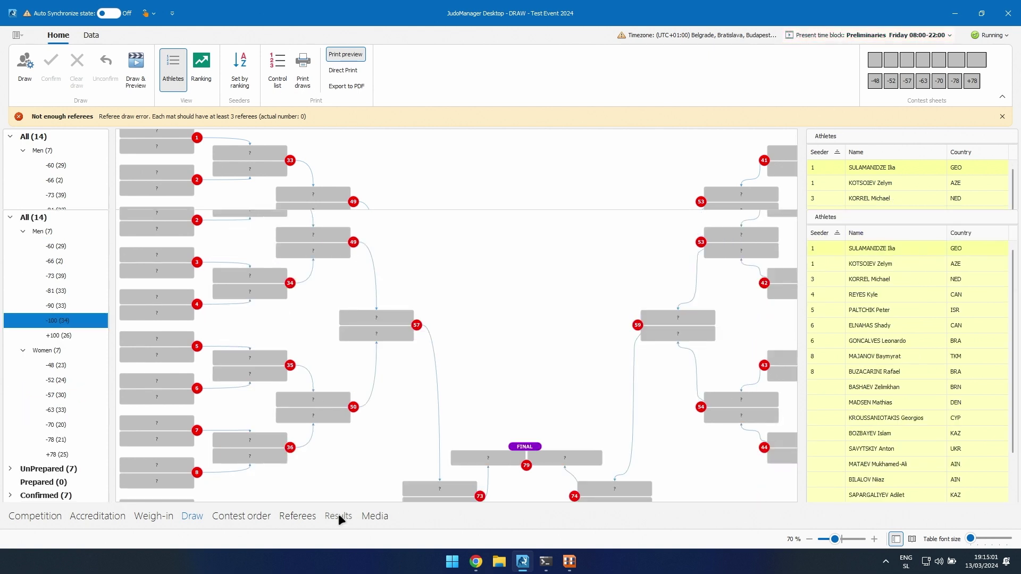
pyautogui.click(9, 137)
pyautogui.click(24, 164)
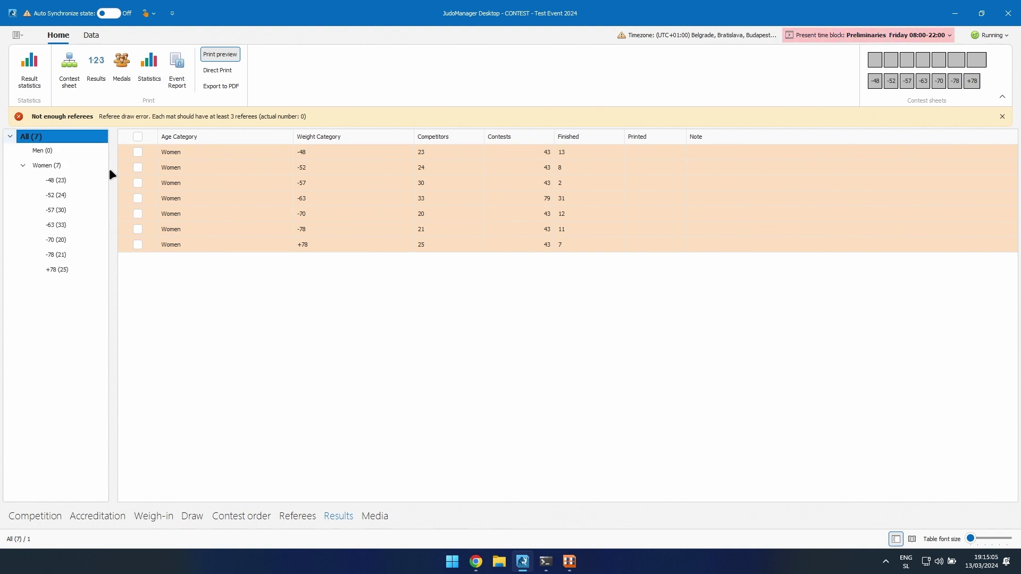
pyautogui.click(63, 238)
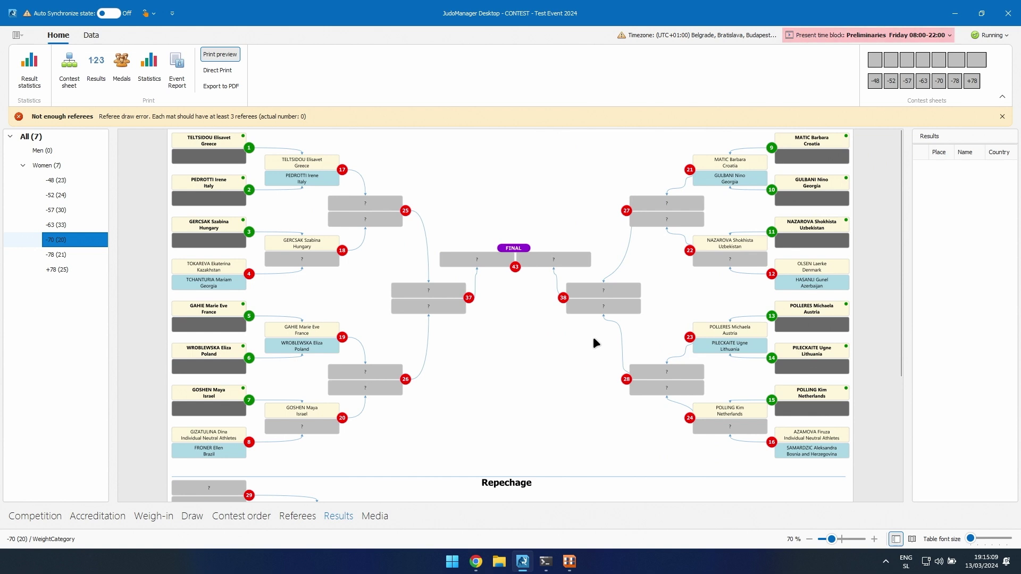
# - Review the fight options in contests 21 and 22 without making changes
pyautogui.rightClick(737, 178)
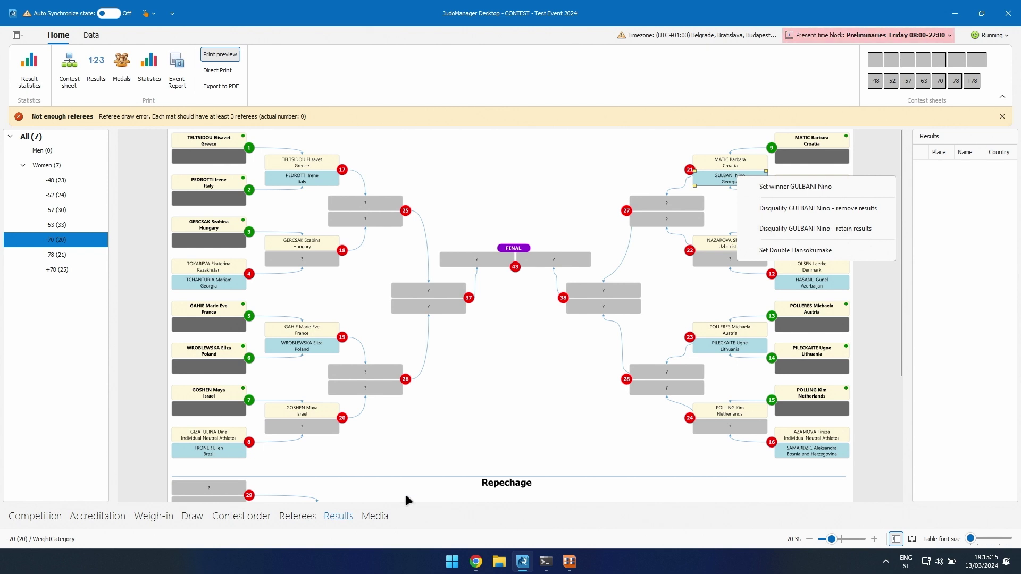
pyautogui.click(234, 515)
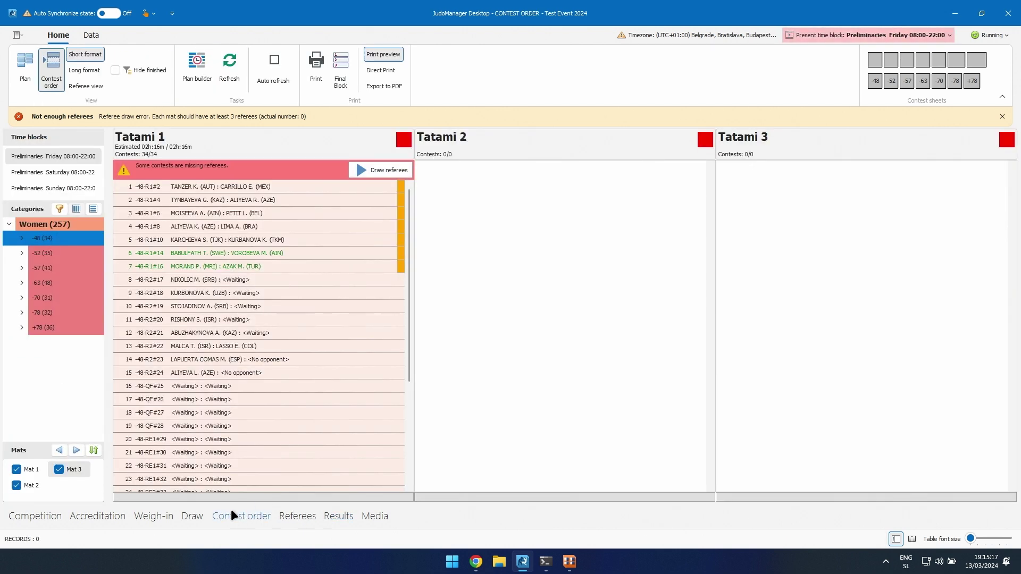
pyautogui.click(337, 516)
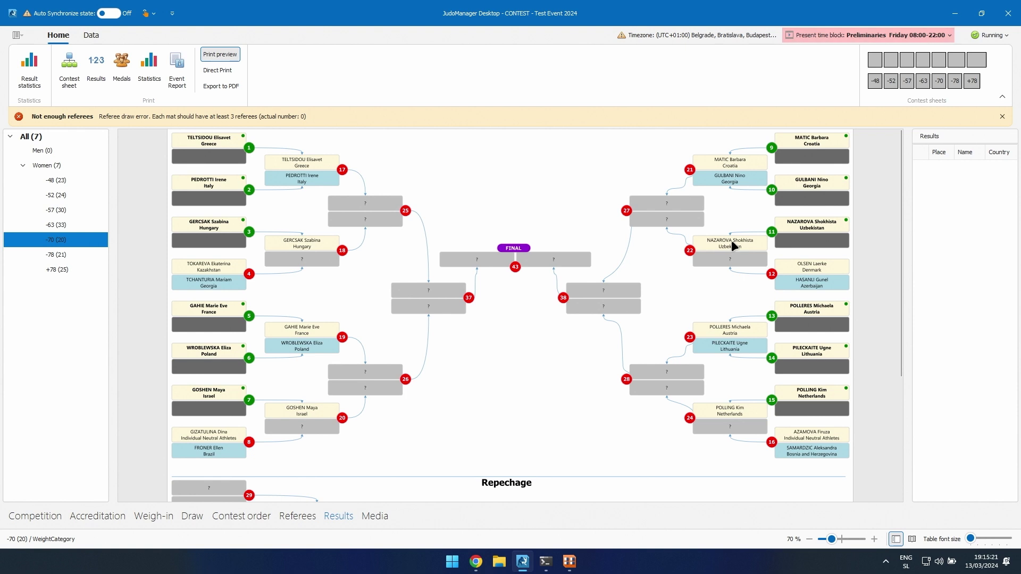
pyautogui.rightClick(732, 242)
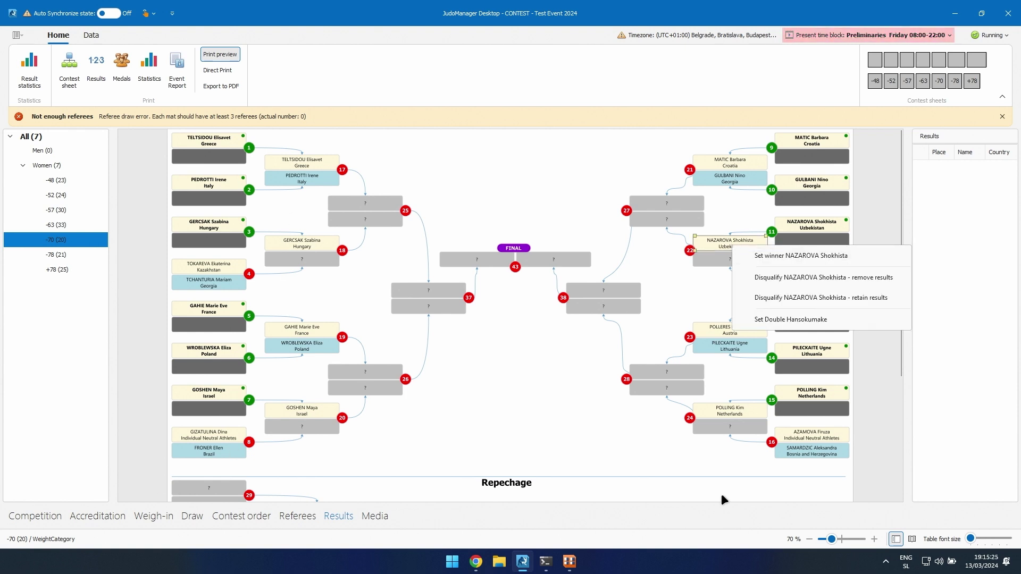
pyautogui.click(789, 182)
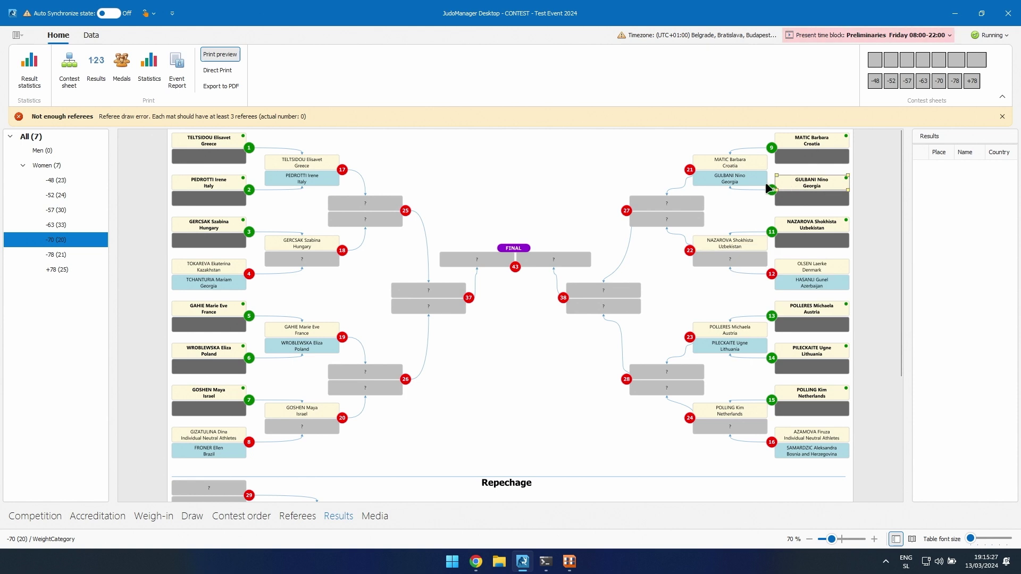
pyautogui.rightClick(737, 166)
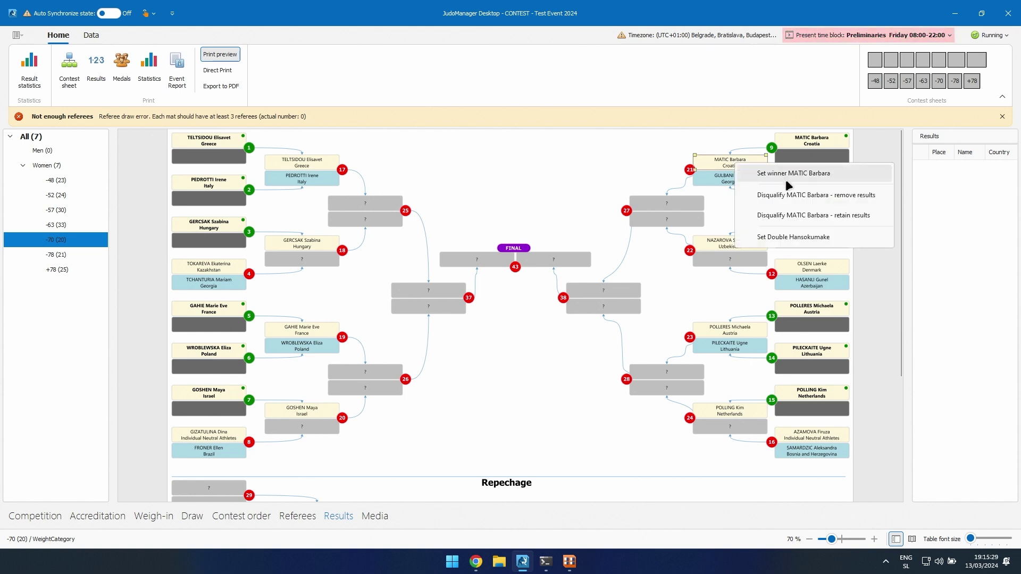
pyautogui.click(795, 241)
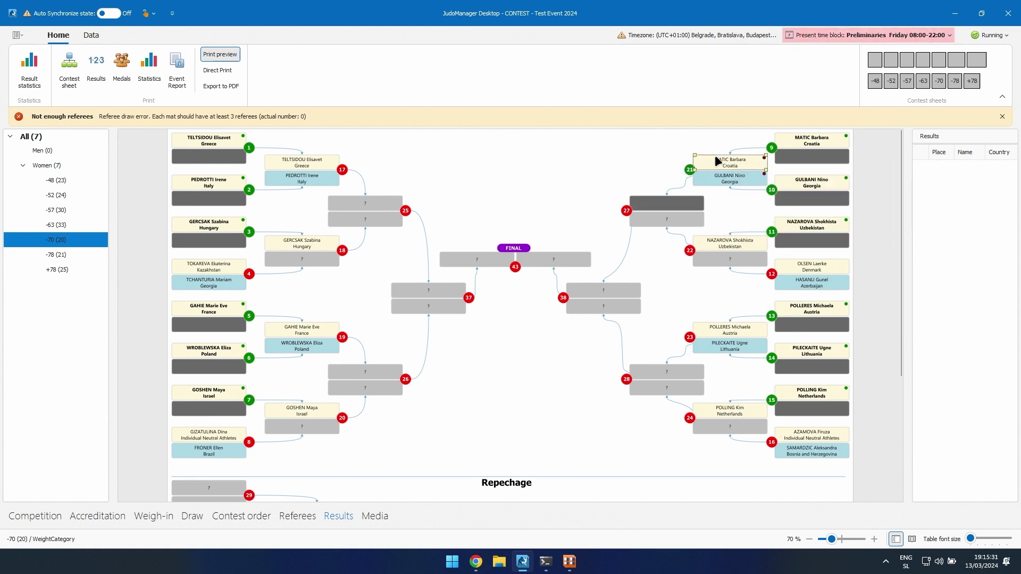
pyautogui.doubleClick(739, 244)
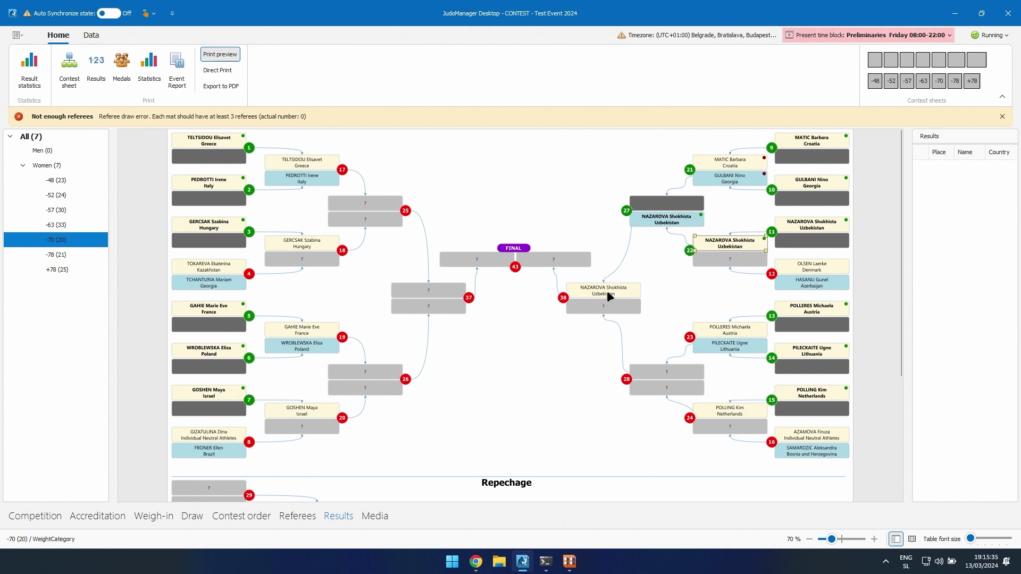
pyautogui.rightClick(658, 218)
pyautogui.click(713, 229)
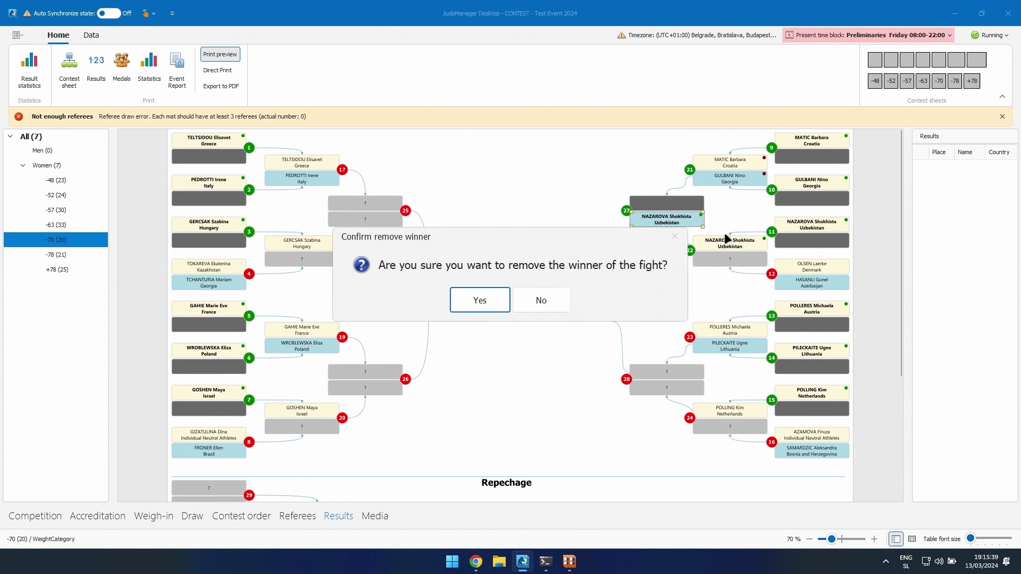
pyautogui.click(497, 295)
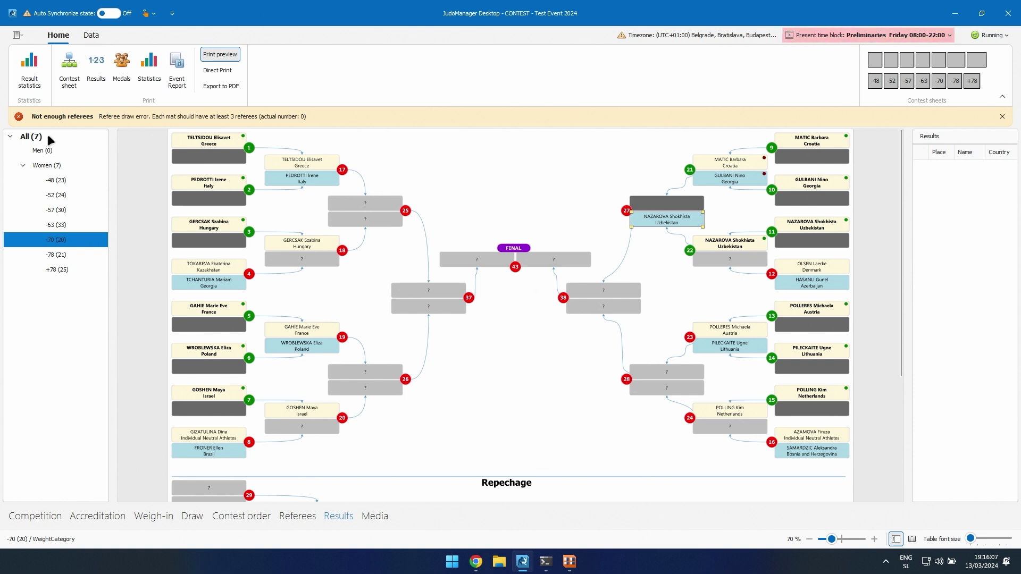
# - Glance at the Data ribbon's Database options, then show the 16–18 February time blocks
pyautogui.click(96, 37)
pyautogui.click(212, 80)
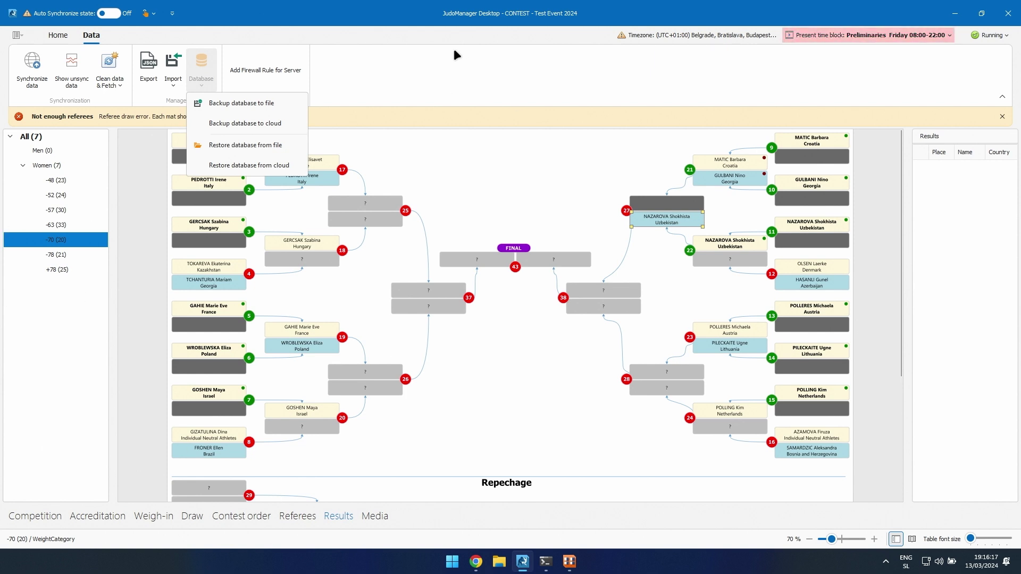
pyautogui.click(356, 87)
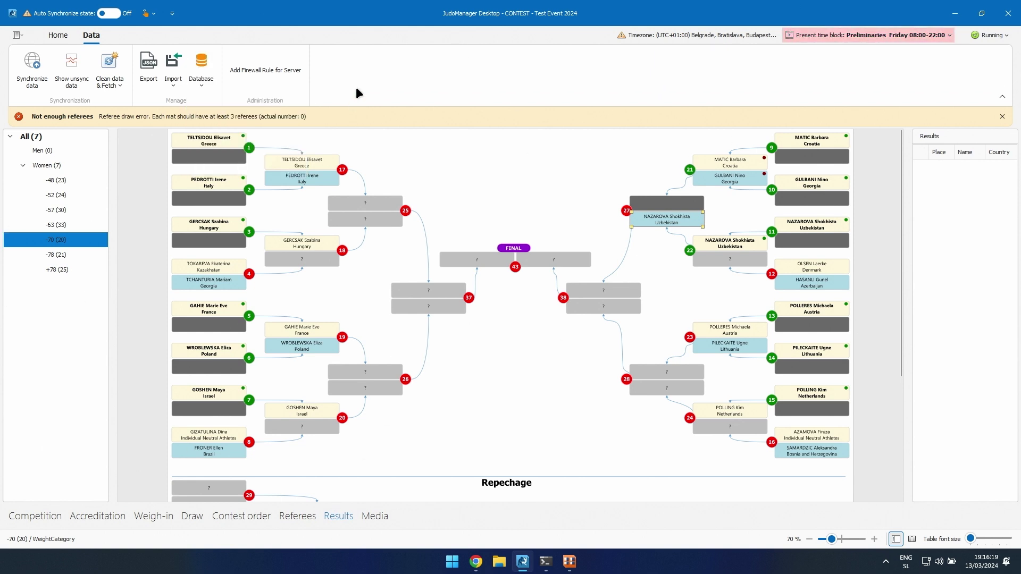
pyautogui.click(25, 516)
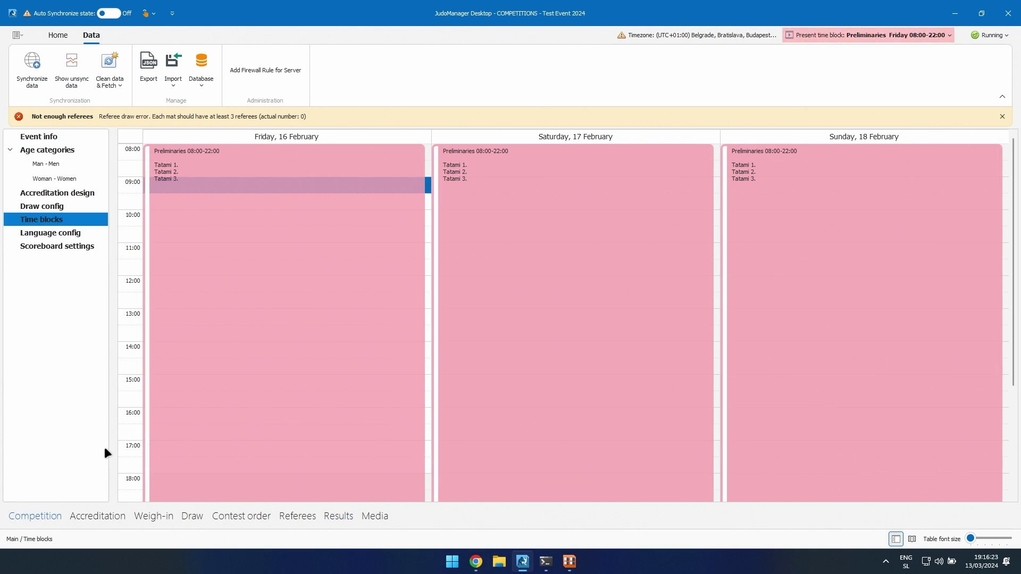
pyautogui.doubleClick(295, 204)
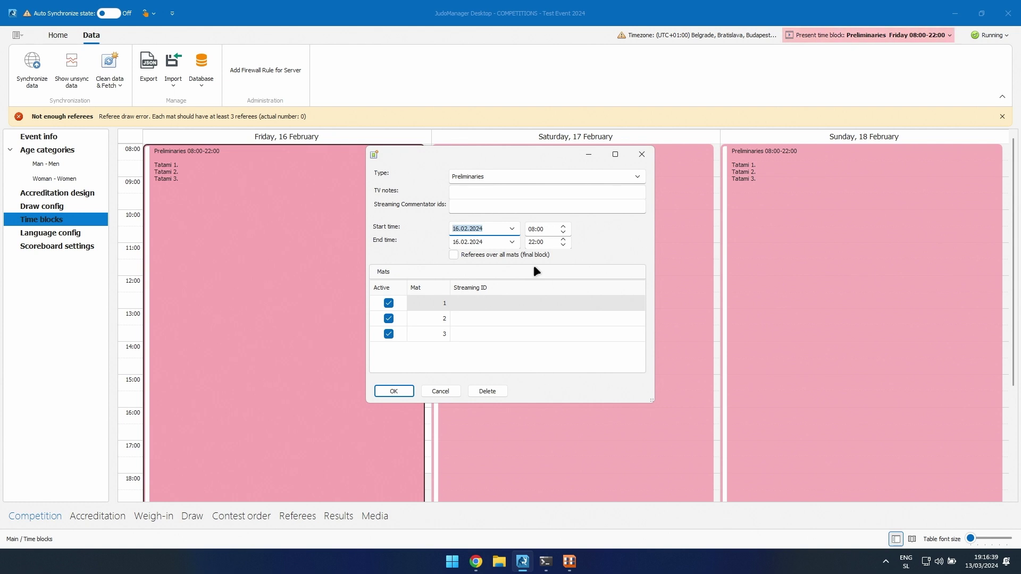
pyautogui.click(439, 391)
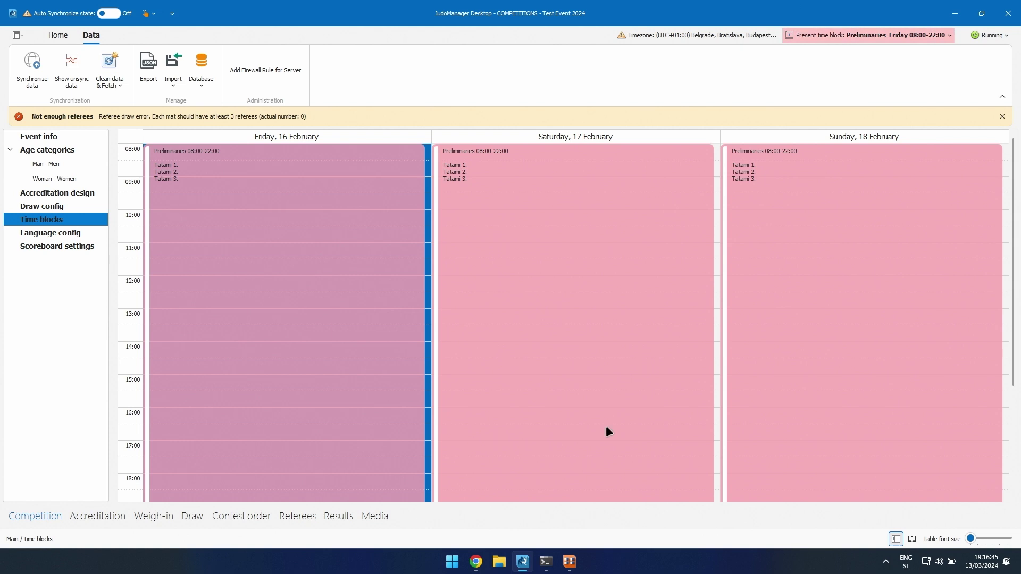
pyautogui.moveTo(837, 217)
pyautogui.rightClick(235, 184)
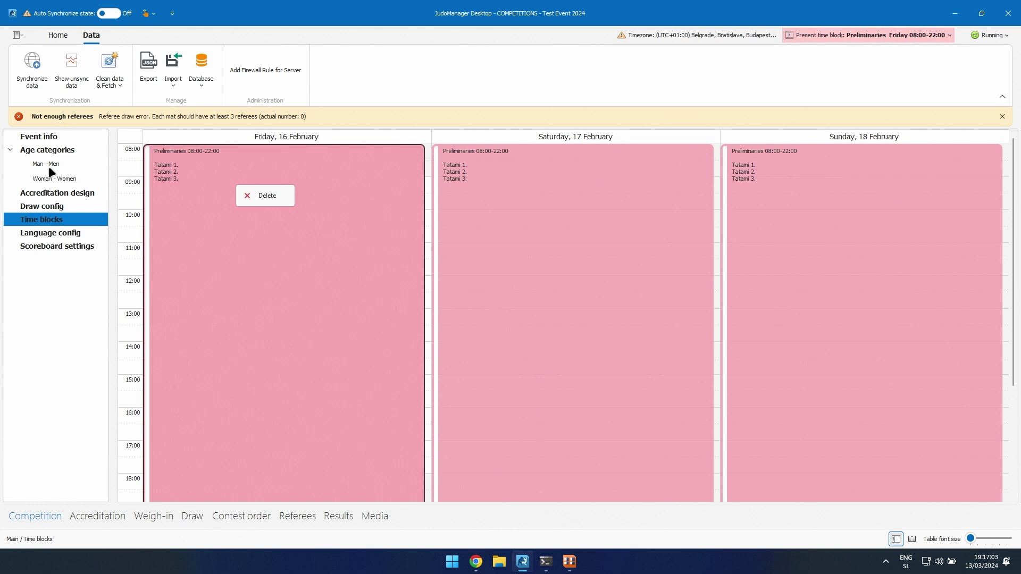
pyautogui.click(287, 226)
pyautogui.click(297, 309)
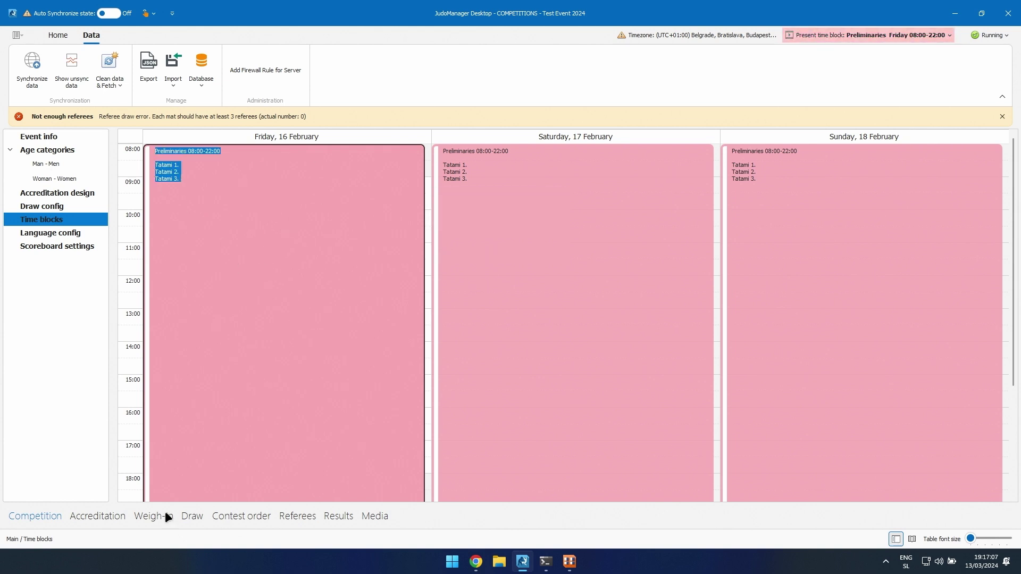